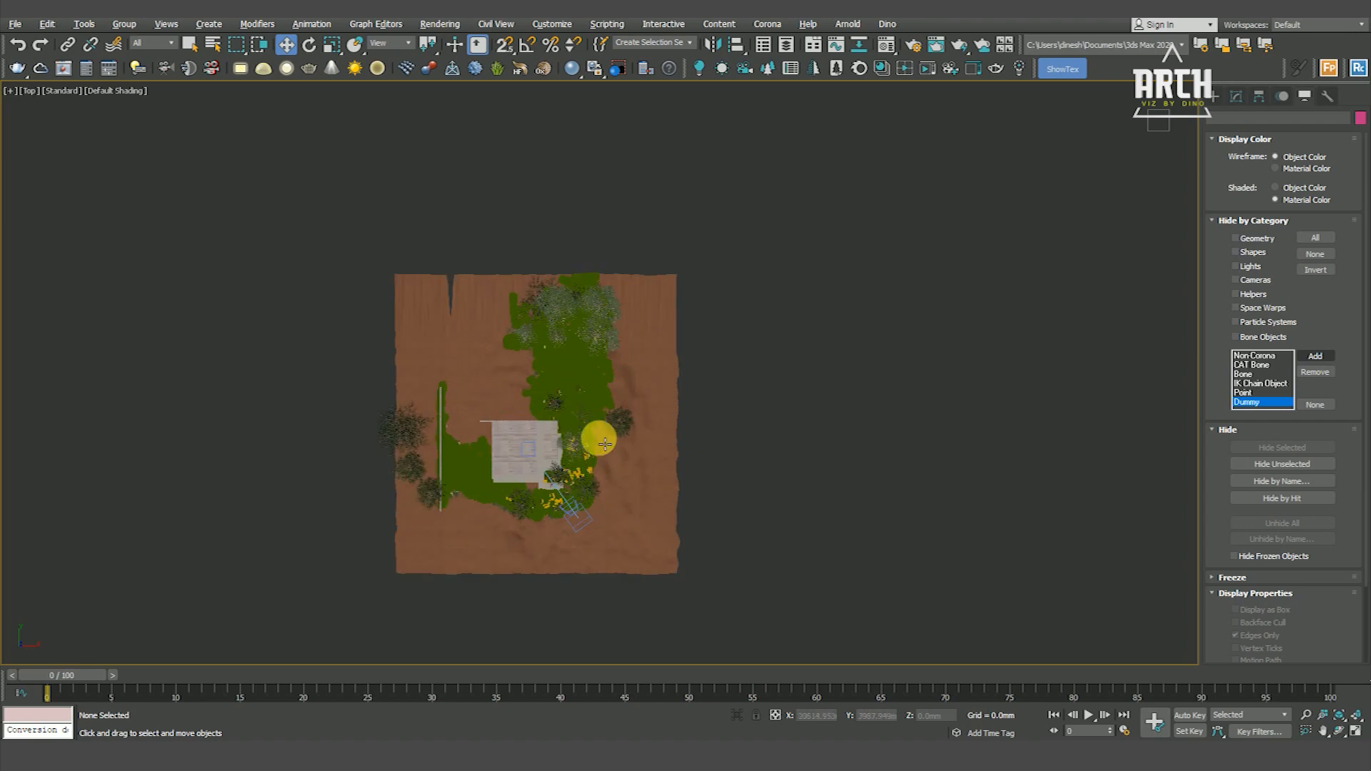
Step: Switch both viewports to wireframe display, with the overall scene viewport set to the Top view
scroll(605, 444, up, 3)
alt+middle_drag(604, 445, 383, 392)
scroll(628, 306, up, 6)
mouse_move(681, 379)
alt+middle_down()
mouse_move(654, 339)
mouse_move(697, 370)
alt+middle_up()
scroll(618, 447, down, 6)
alt+middle_drag(663, 456, 750, 444)
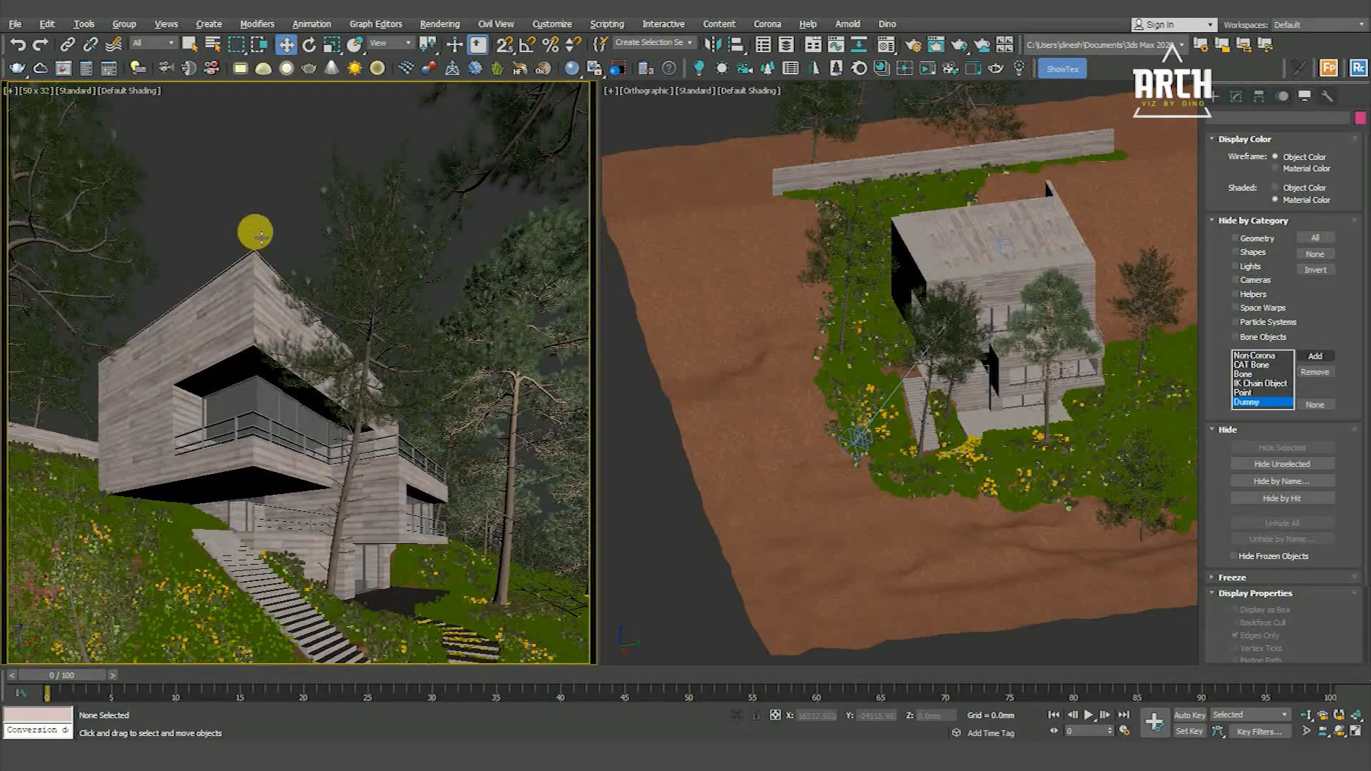
key(F3)
scroll(848, 390, down, 3)
key(t)
key(F3)
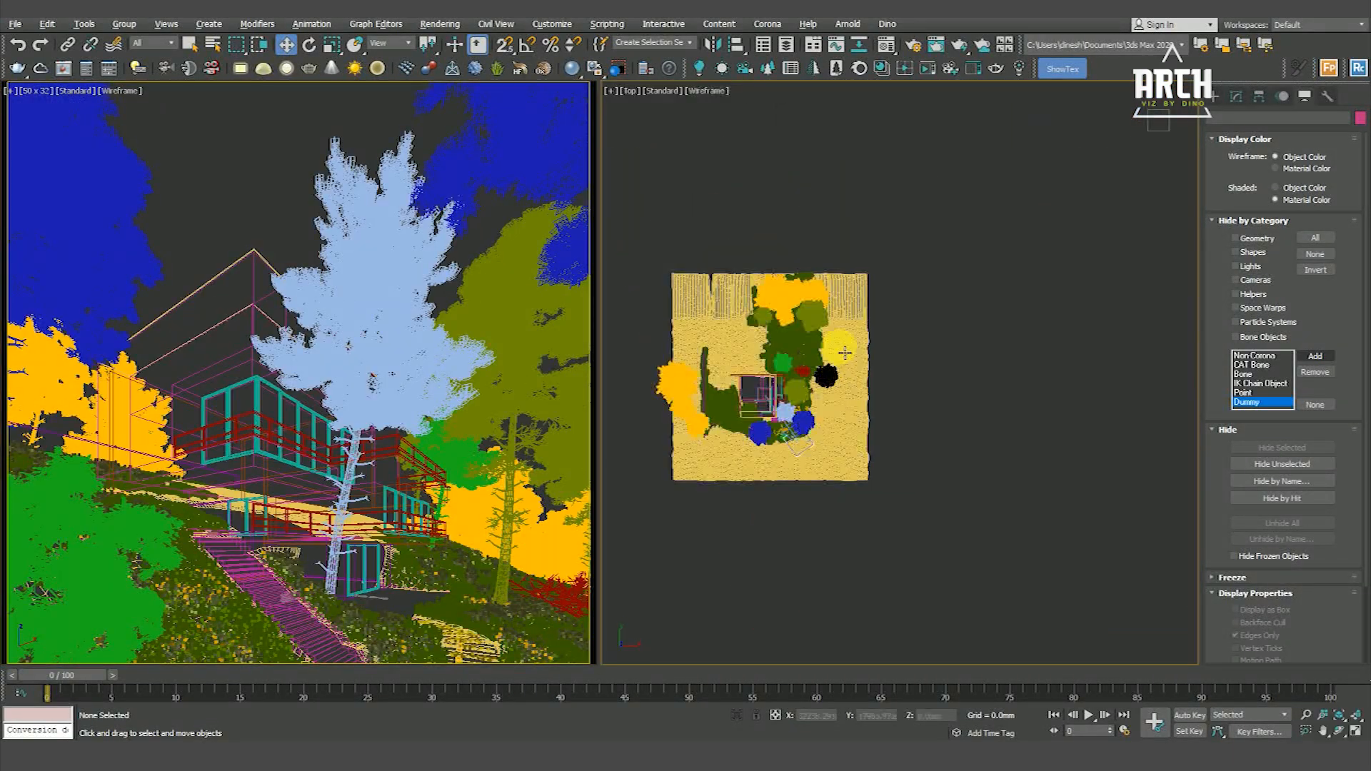
Step: Load vp_HDRi_v2_02 as a CoronaBitmap in the first material's diffuse colour, keeping Real Pixels (32 bpp), and preview the sample enlarged
click(886, 45)
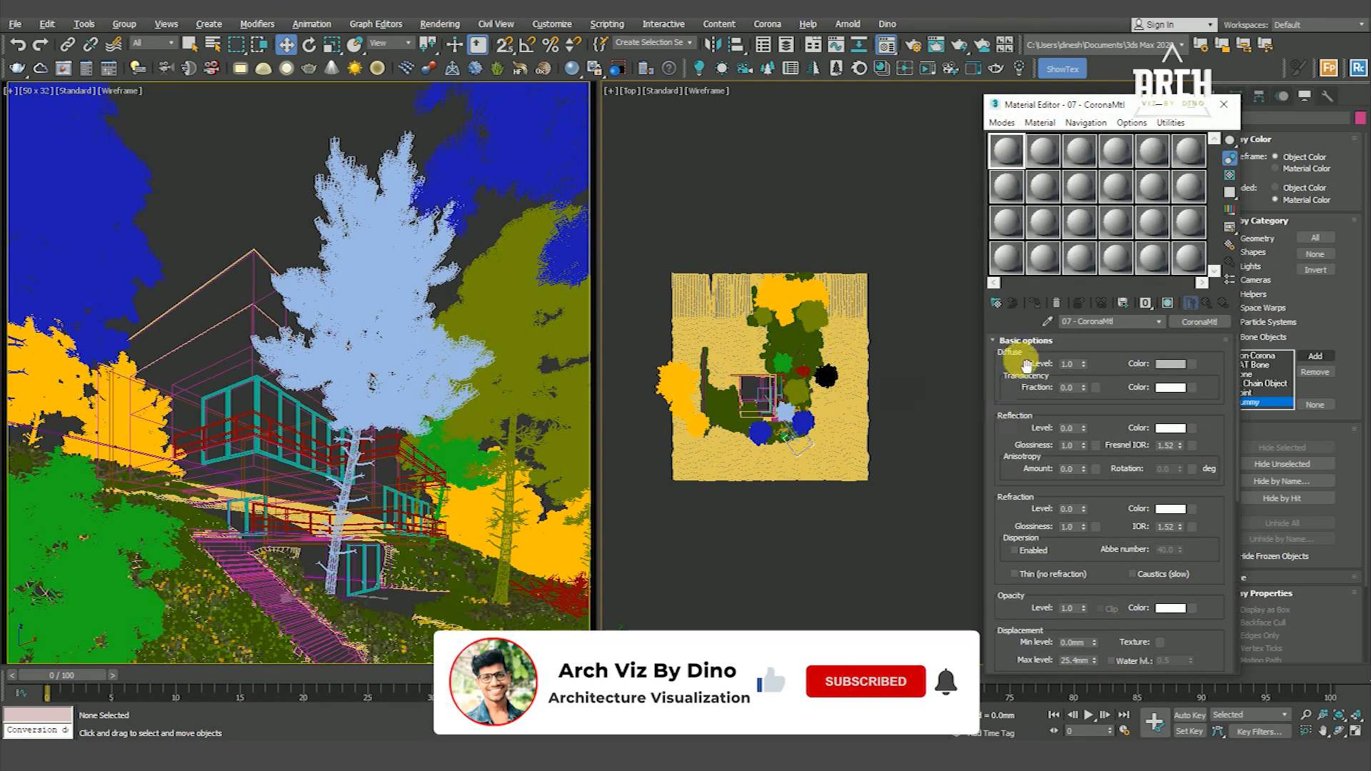
click(1191, 363)
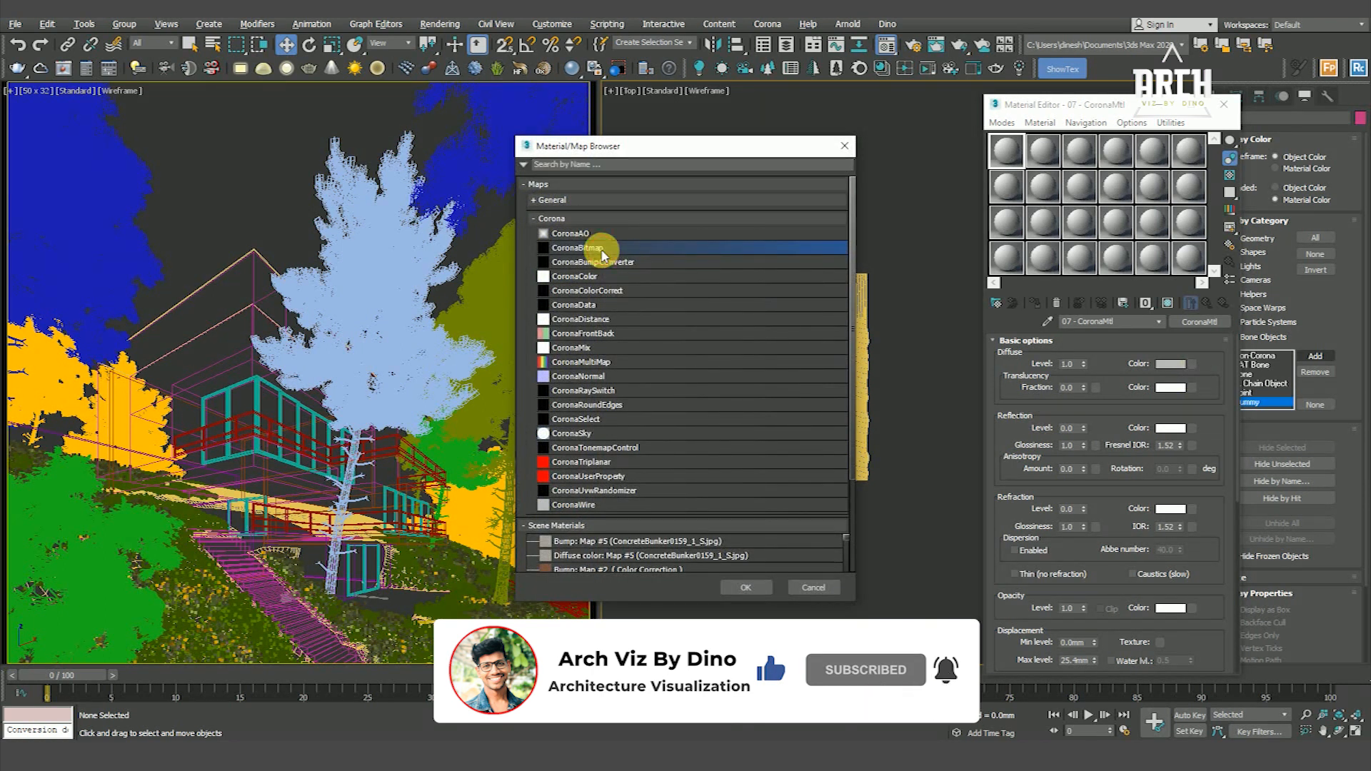
double_click(602, 250)
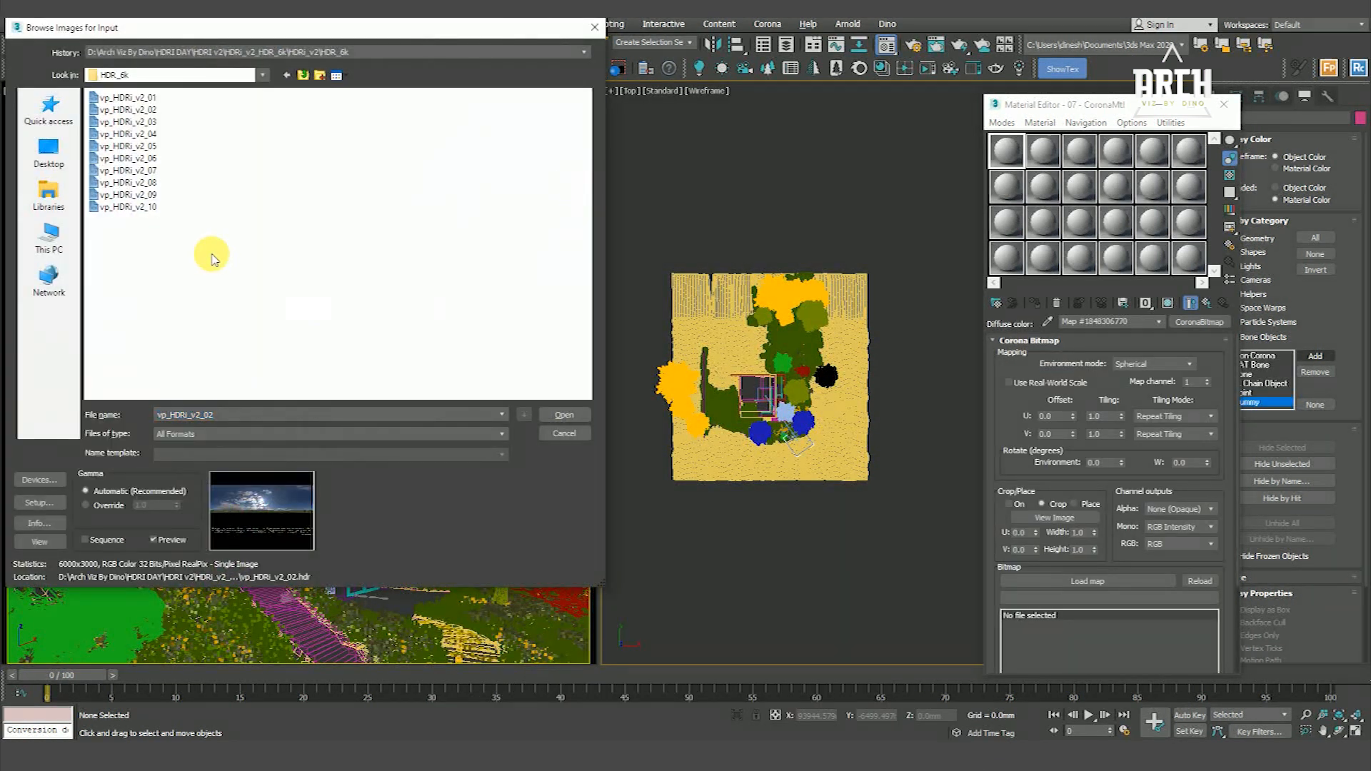
click(154, 100)
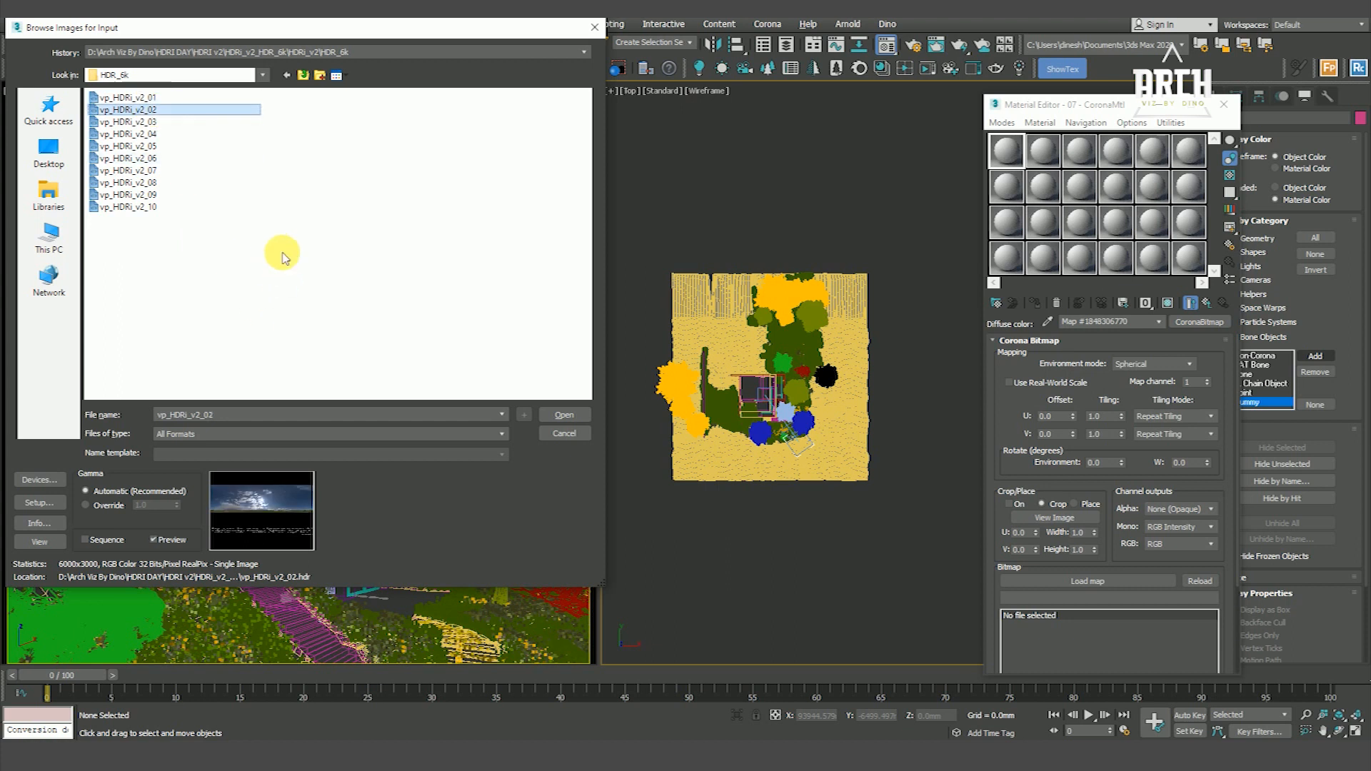
key(Down)
key(Up)
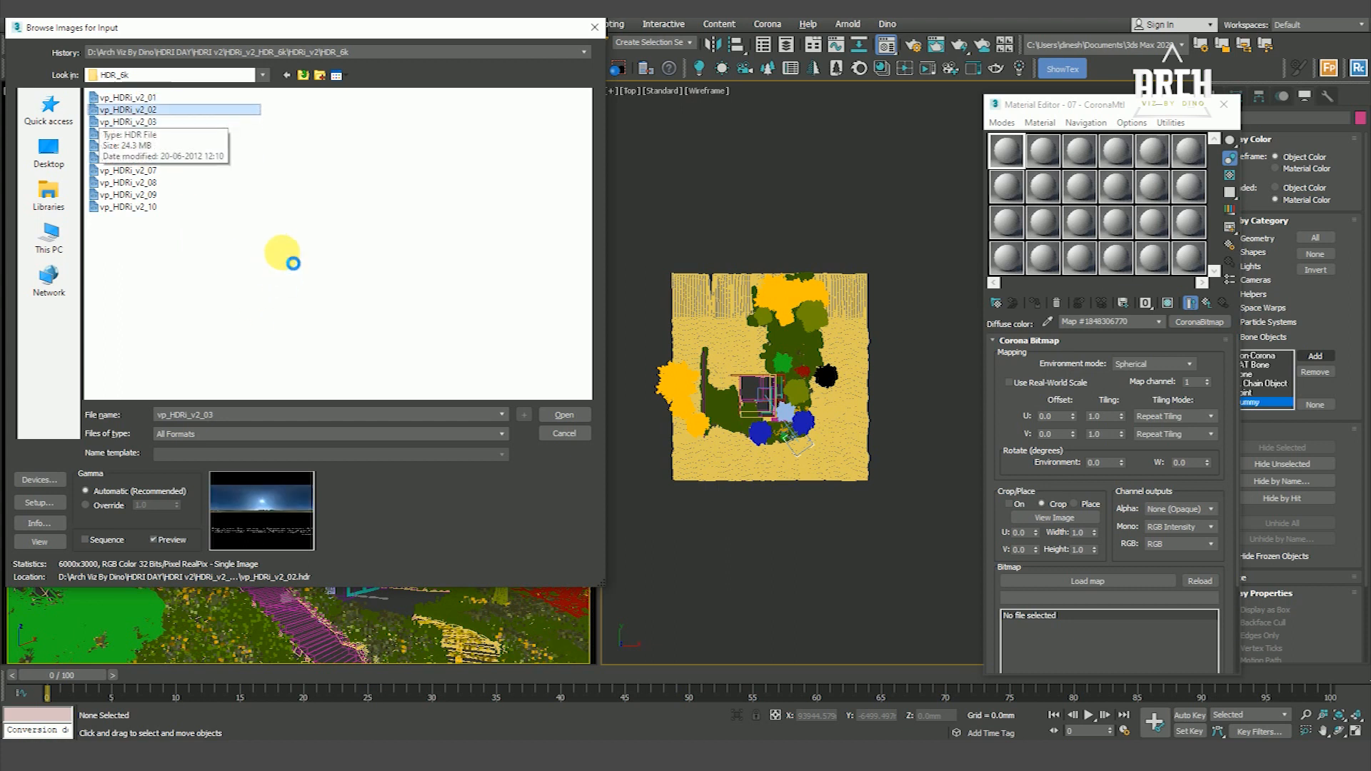
click(572, 418)
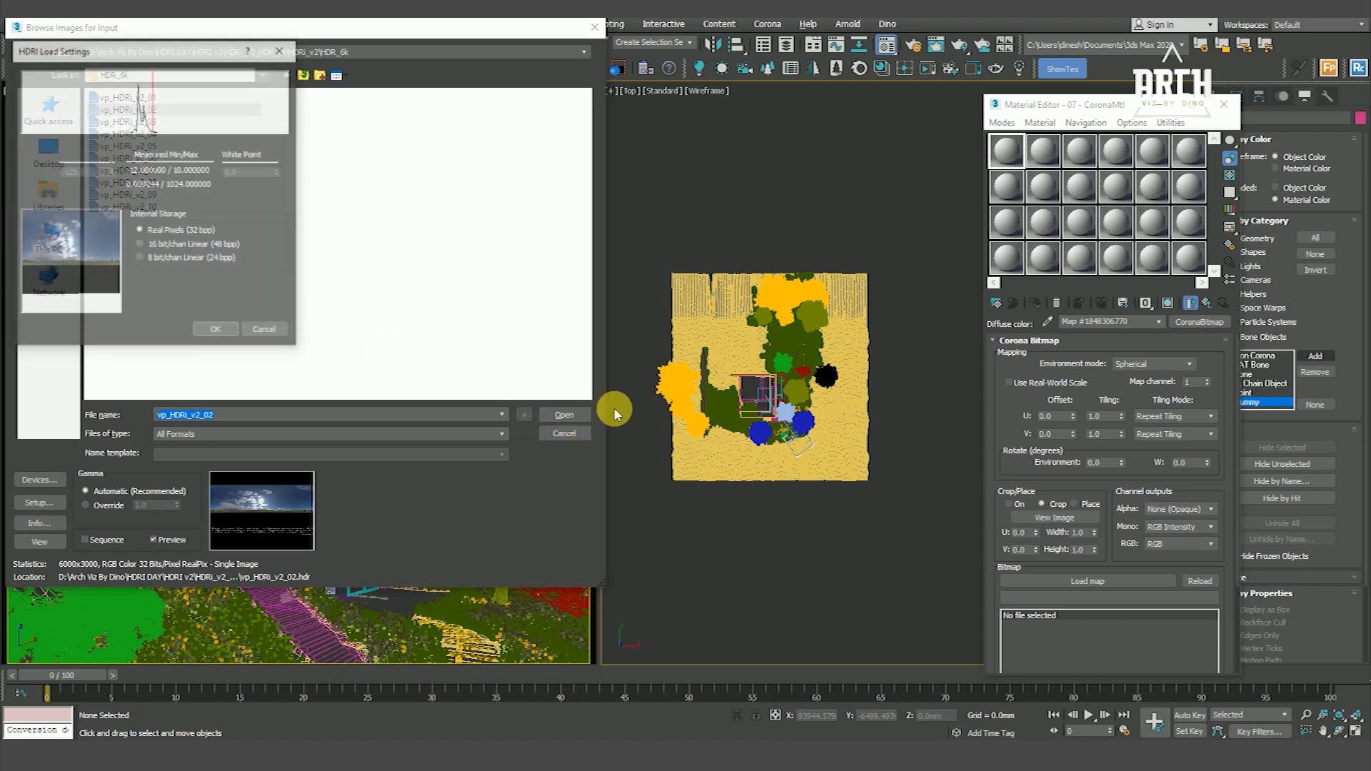
click(230, 333)
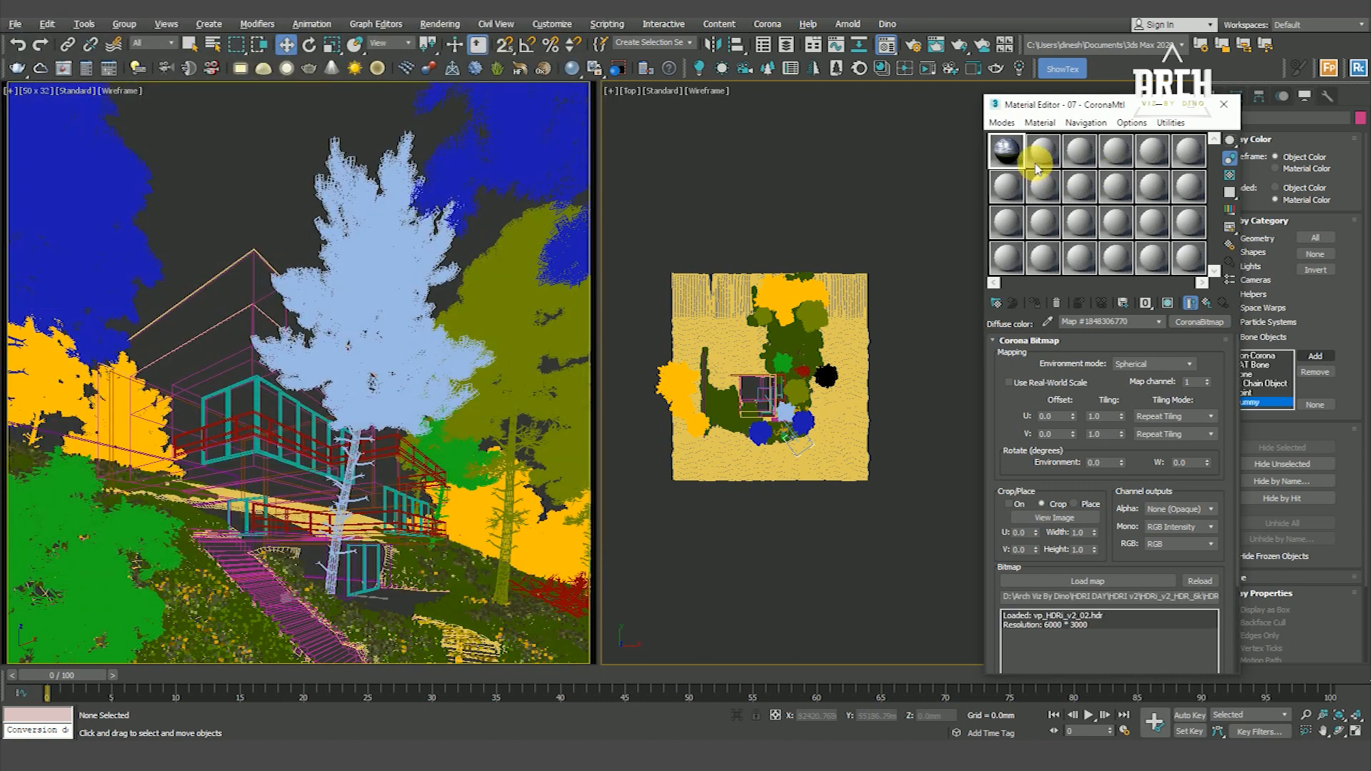
double_click(1006, 151)
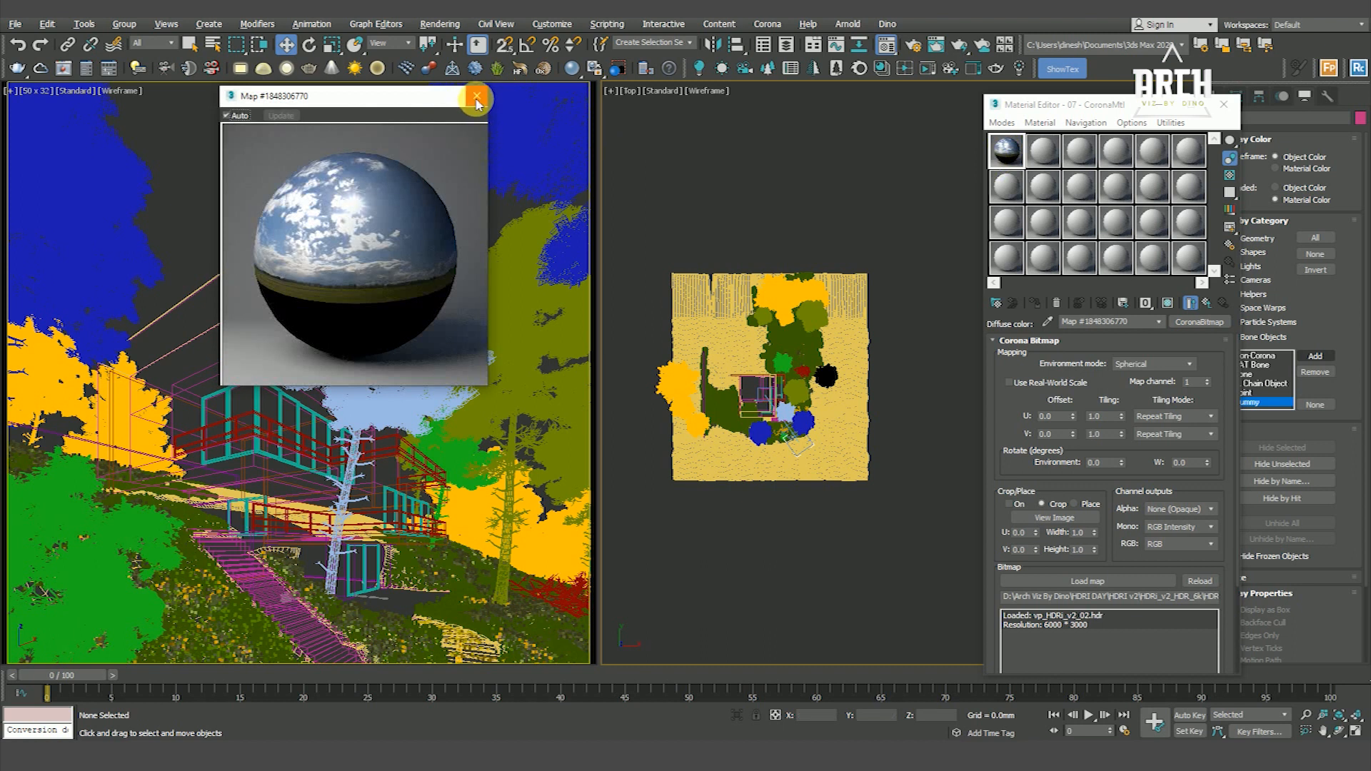
click(476, 98)
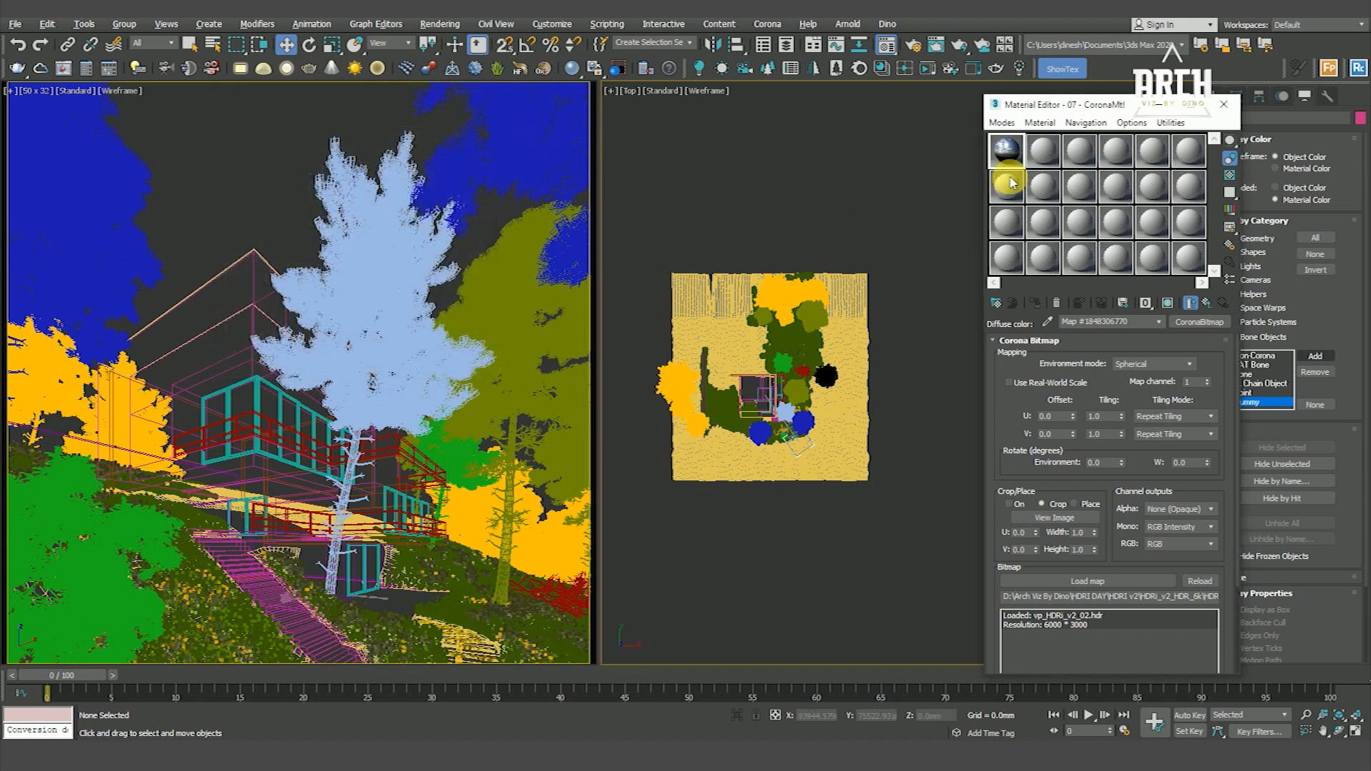
Step: Wrap the HDRI bitmap in a CoronaColorCorrect map, keeping the bitmap as its input map
click(1211, 327)
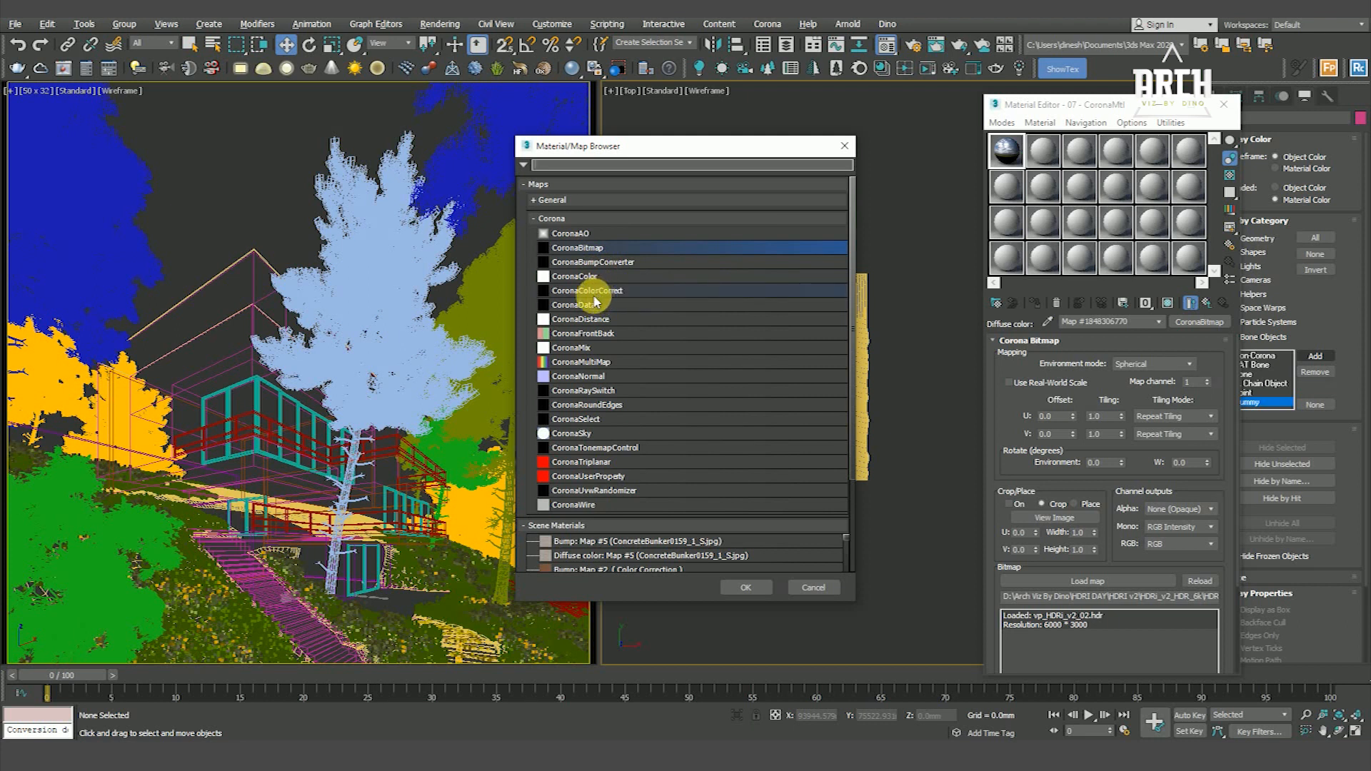
click(564, 293)
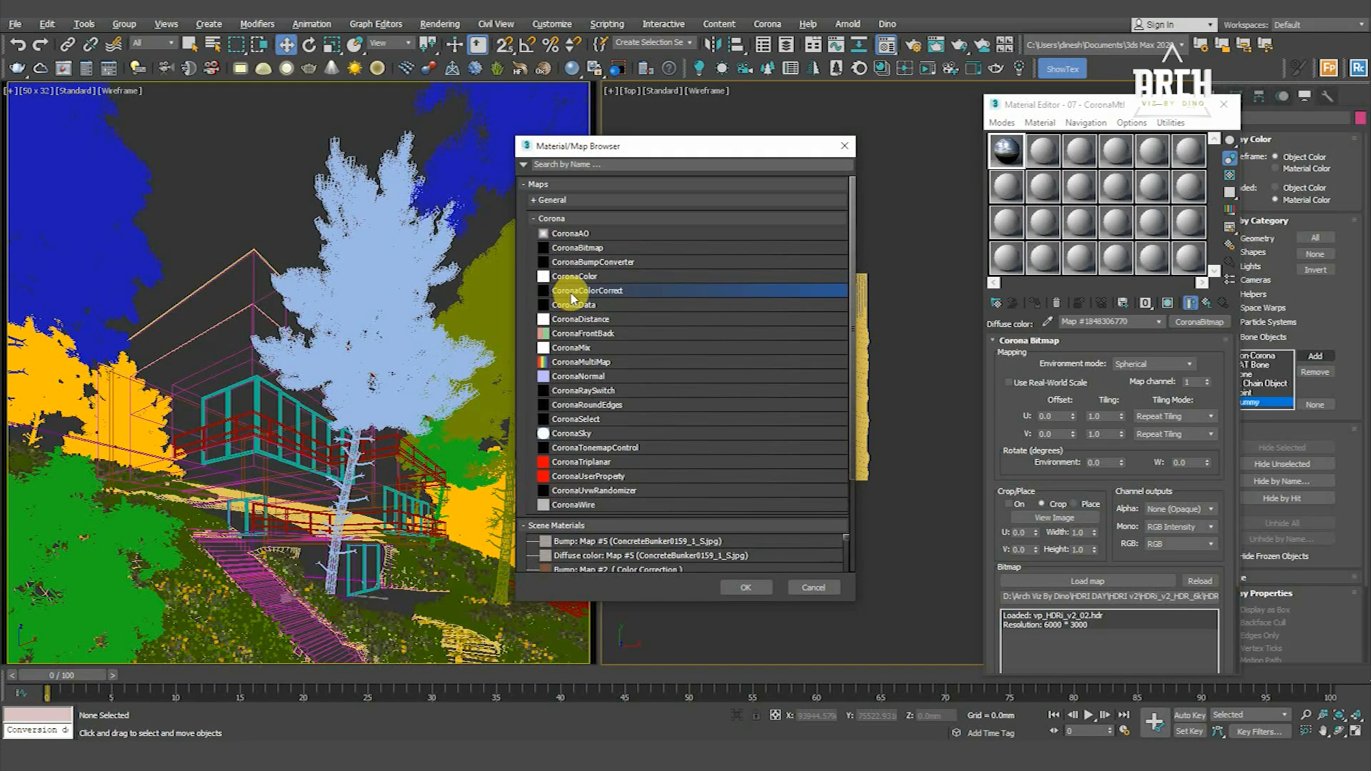
click(745, 587)
click(1117, 409)
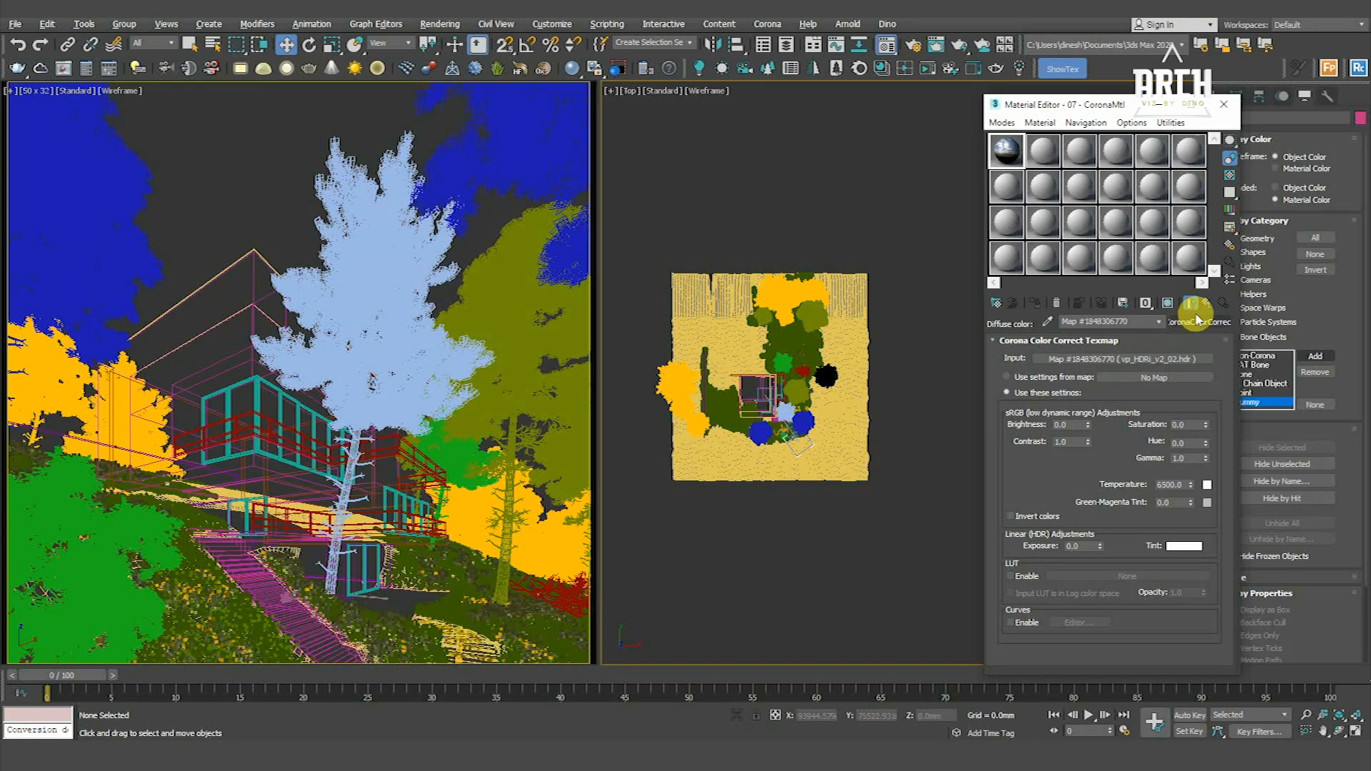
Step: Assign the CoronaColorCorrect map from the first material slot as the scene's environment map
click(440, 24)
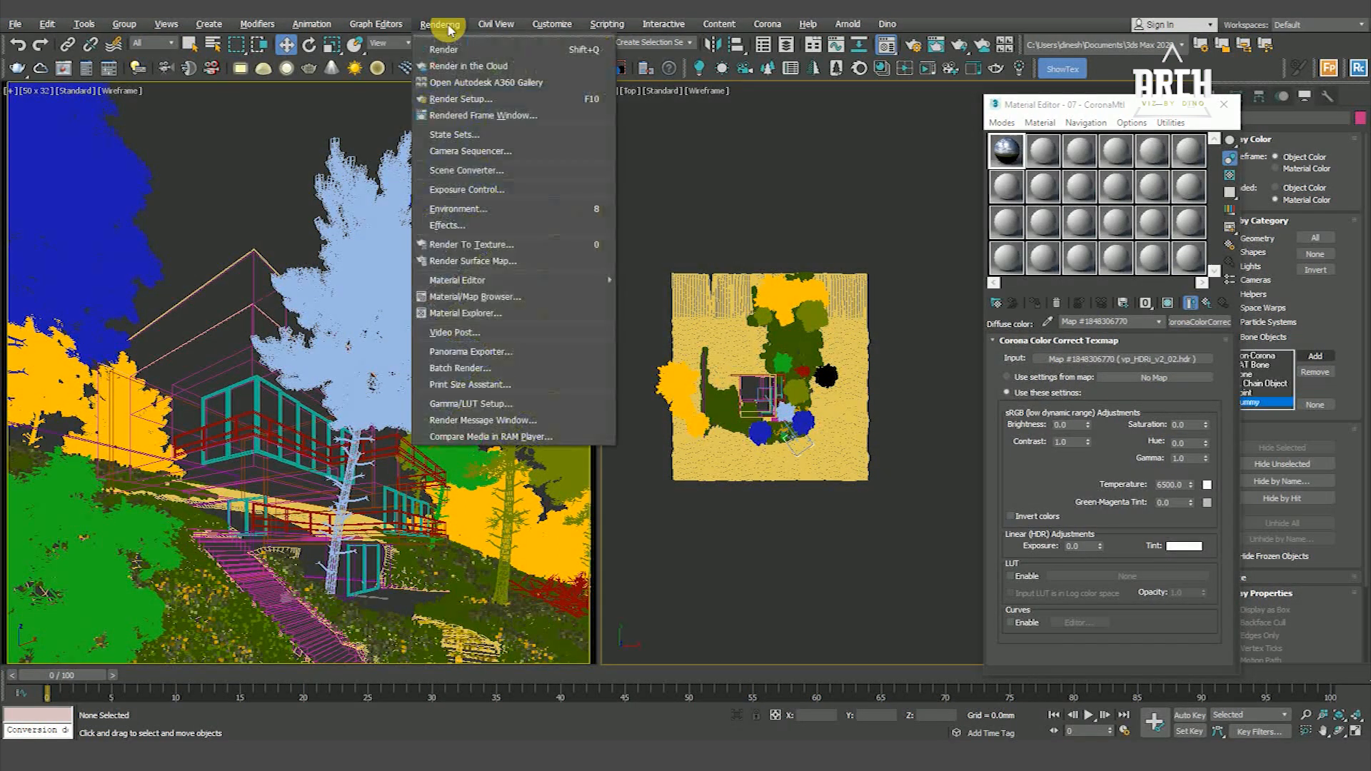
click(470, 209)
drag(1199, 329, 343, 208)
click(293, 362)
click(289, 308)
click(278, 317)
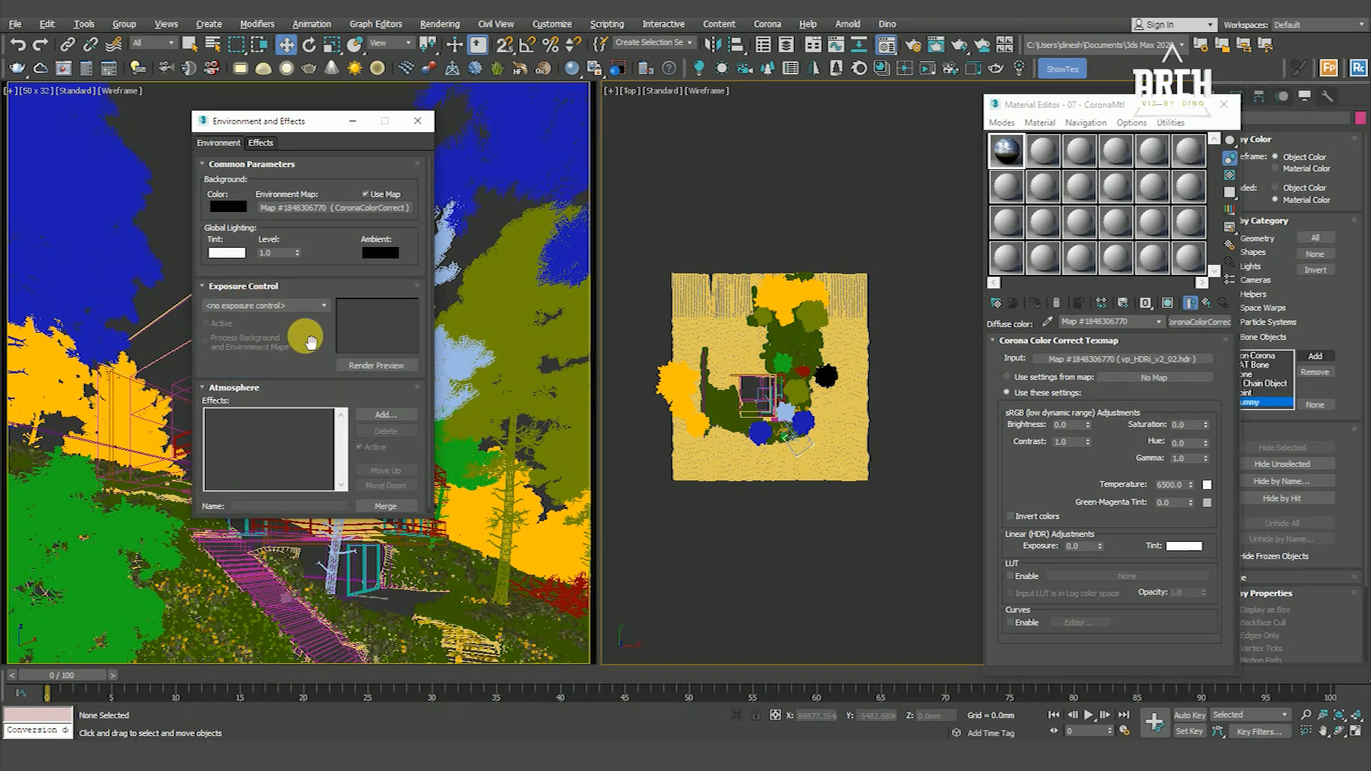
Step: Place the environment map as an instance in the first material slot and preview it enlarged
drag(337, 207, 1007, 151)
click(1080, 434)
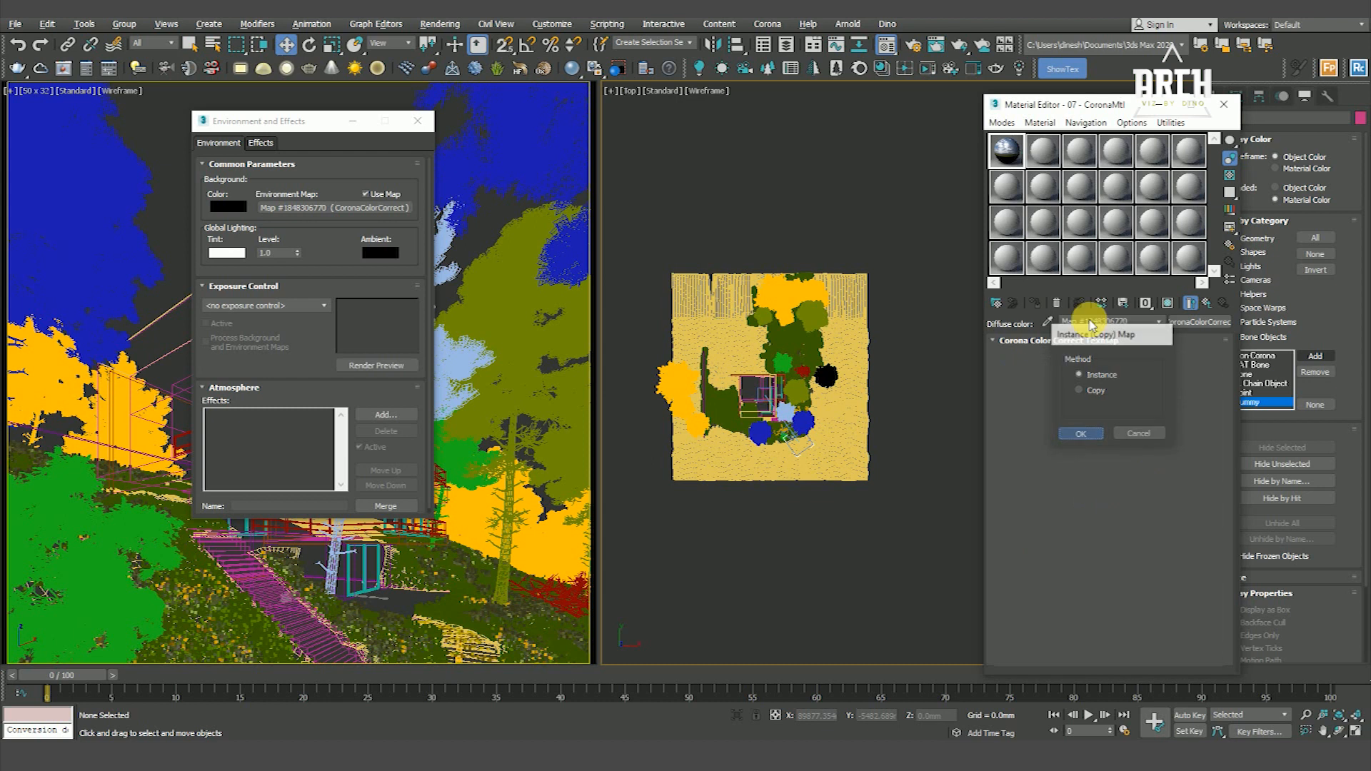
click(354, 121)
double_click(1007, 147)
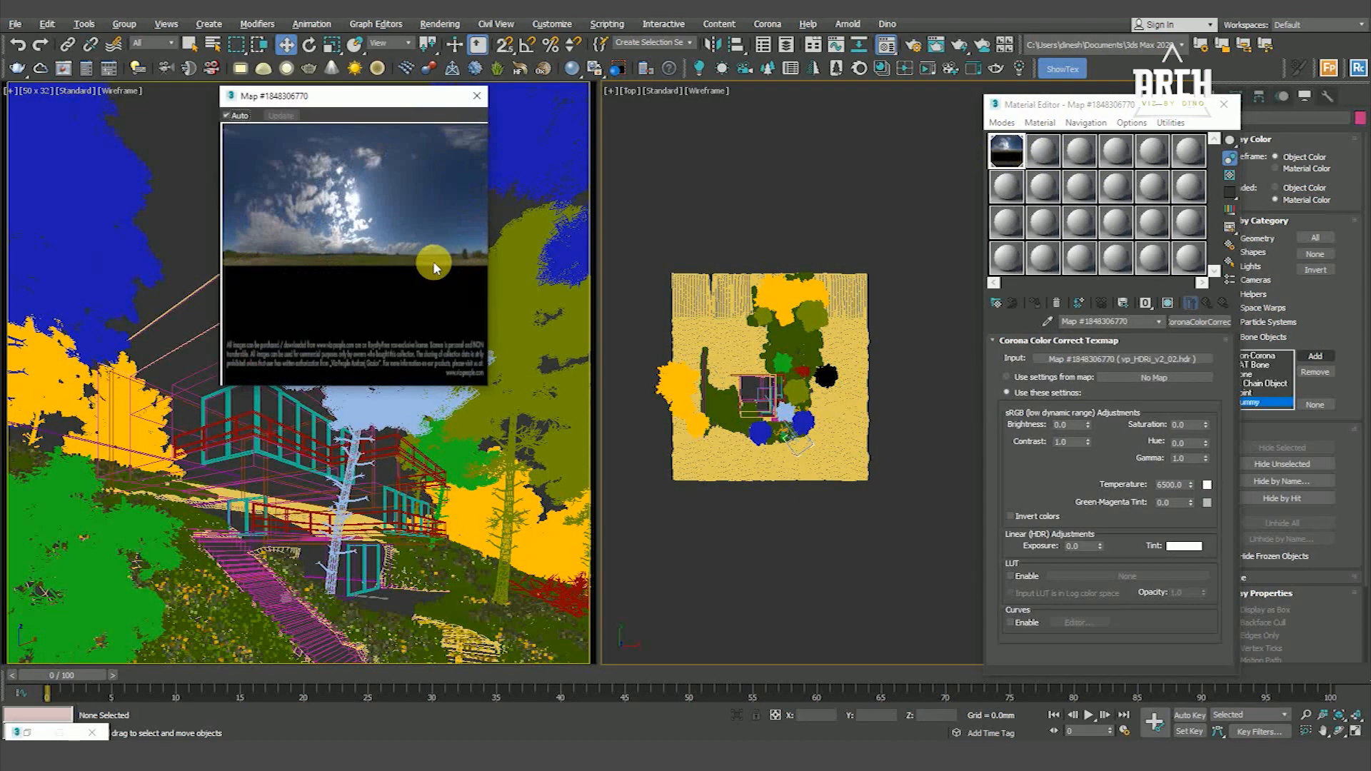
click(477, 99)
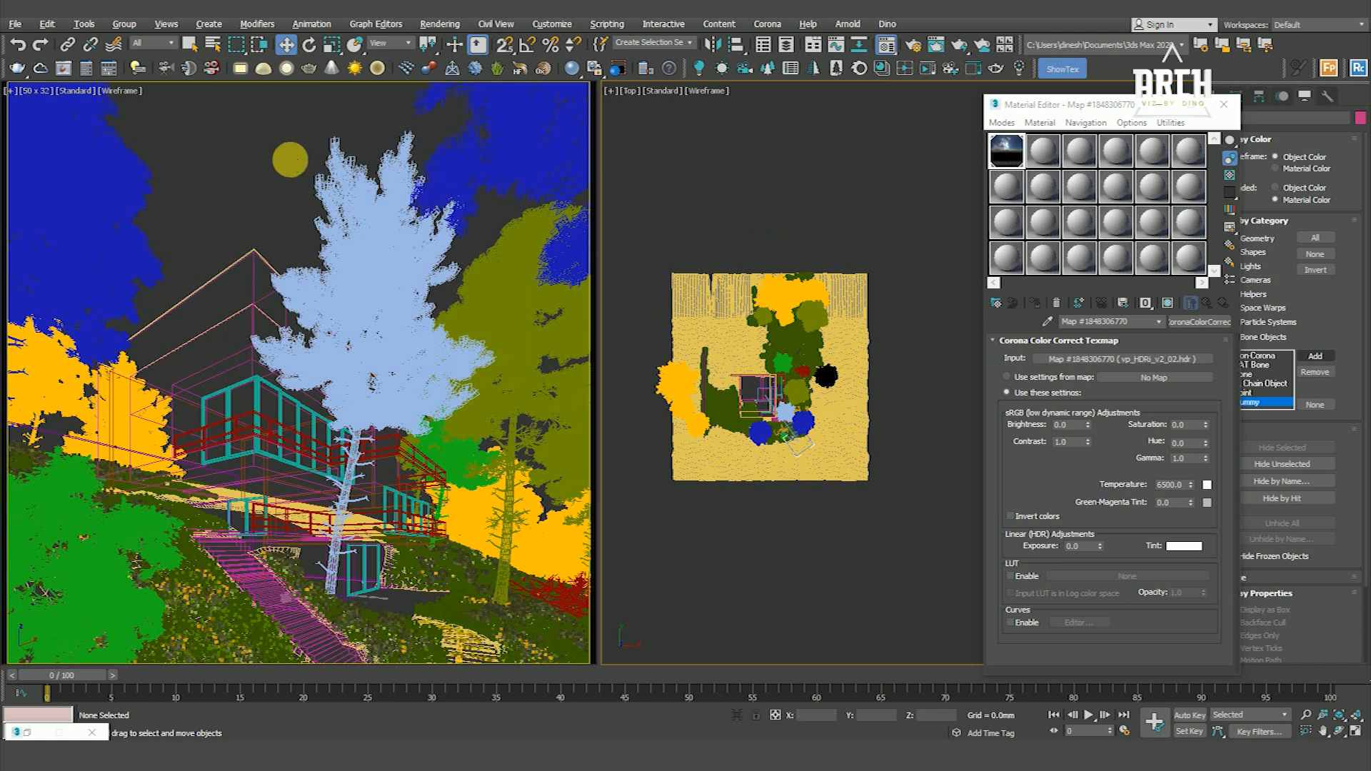
Step: Select the tall tree in front of the house, its similar trees and most other surrounding trees, and hide them
key(F3)
key(F3)
click(369, 245)
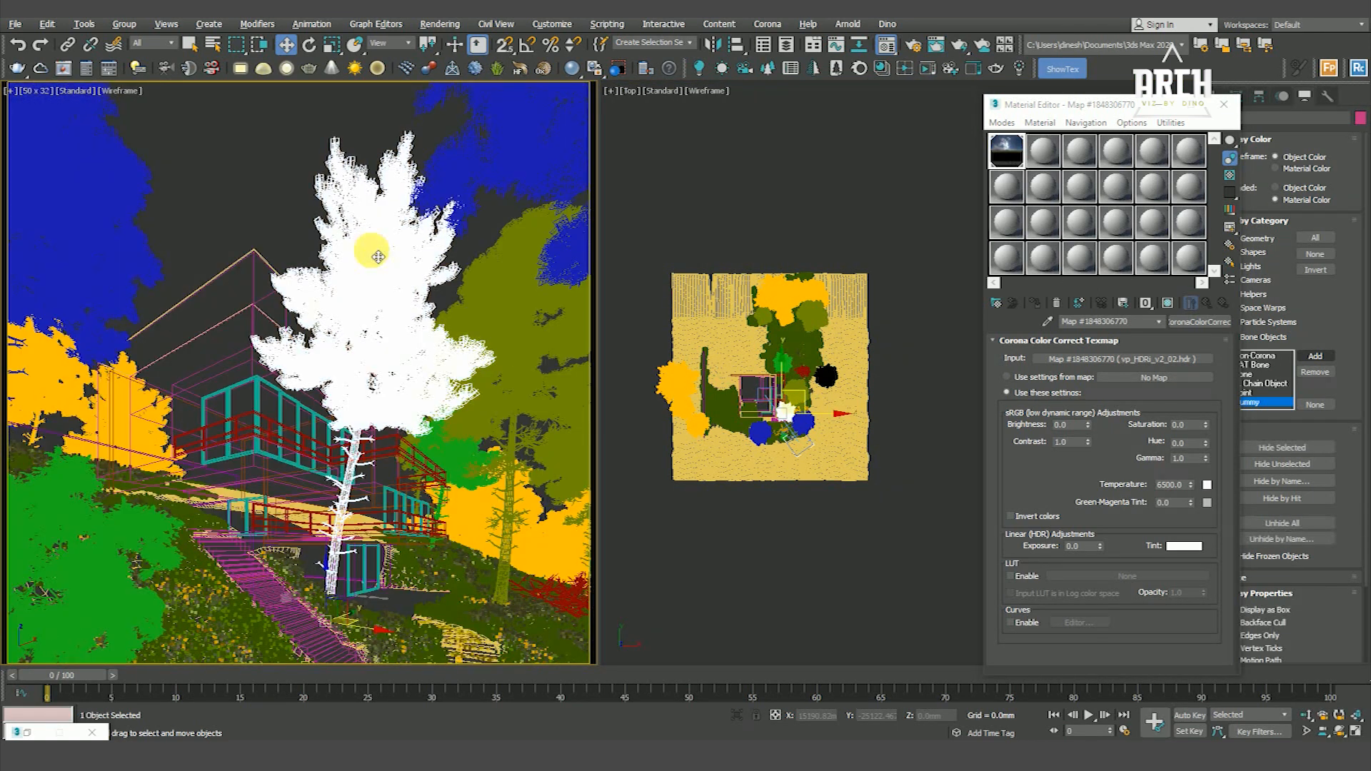
right_click(367, 245)
click(410, 317)
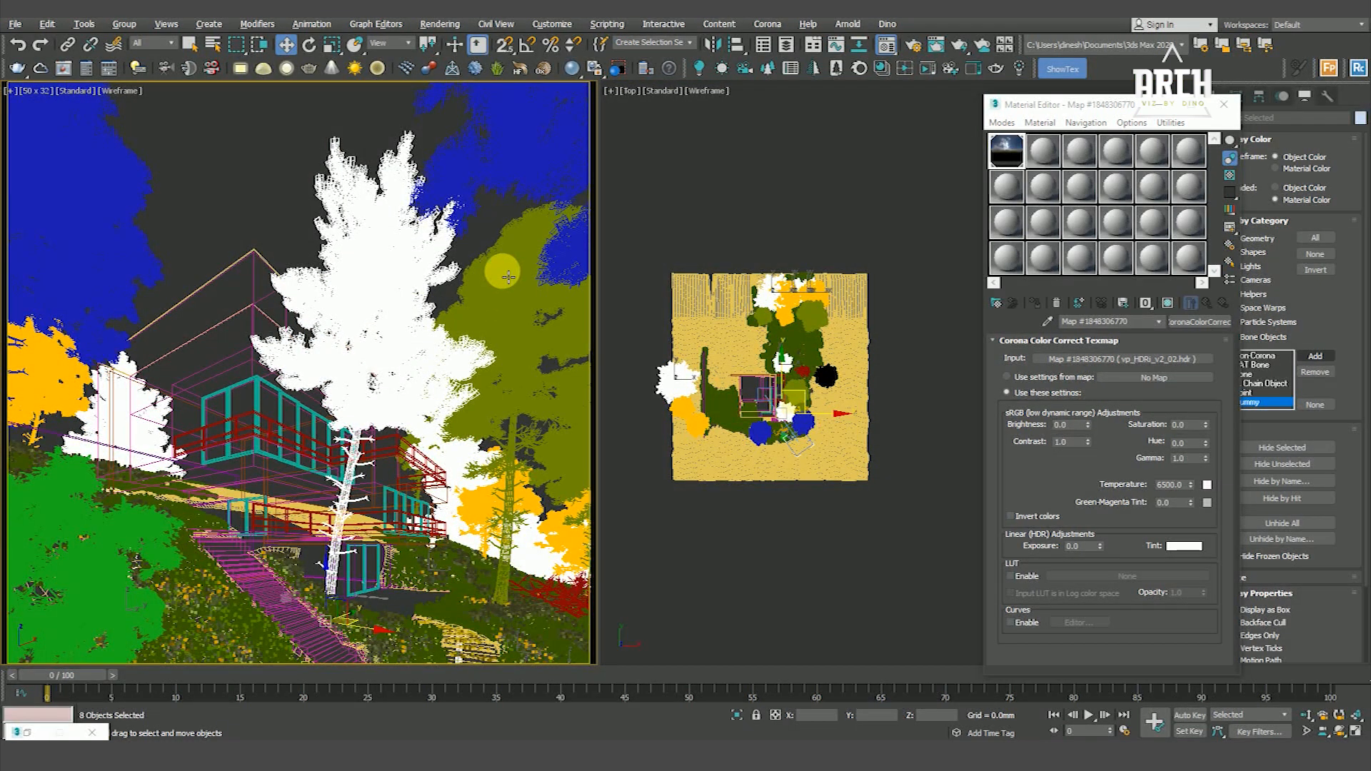
alt+middle_drag(779, 457, 746, 300)
scroll(750, 299, up, 5)
ctrl+click(747, 296)
scroll(742, 293, down, 3)
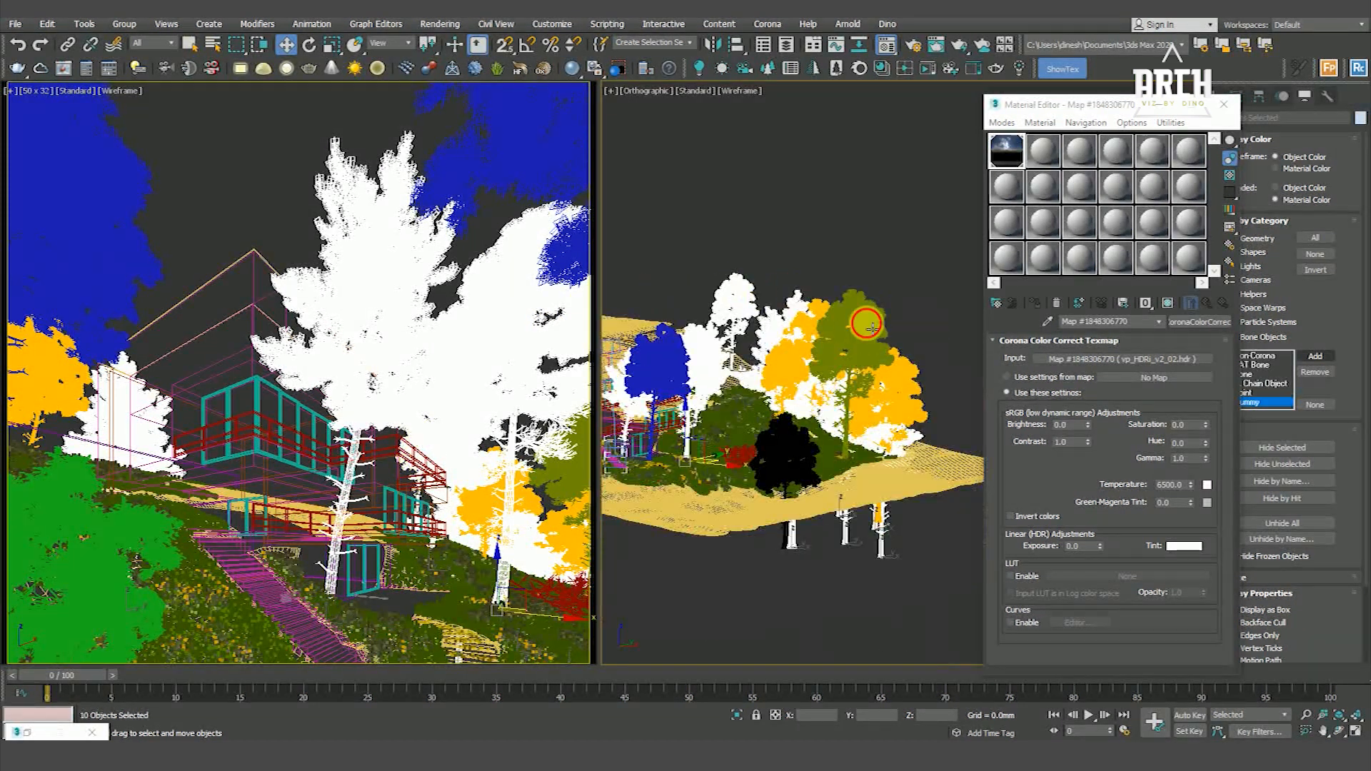
ctrl+click(867, 323)
ctrl+click(810, 309)
ctrl+click(907, 370)
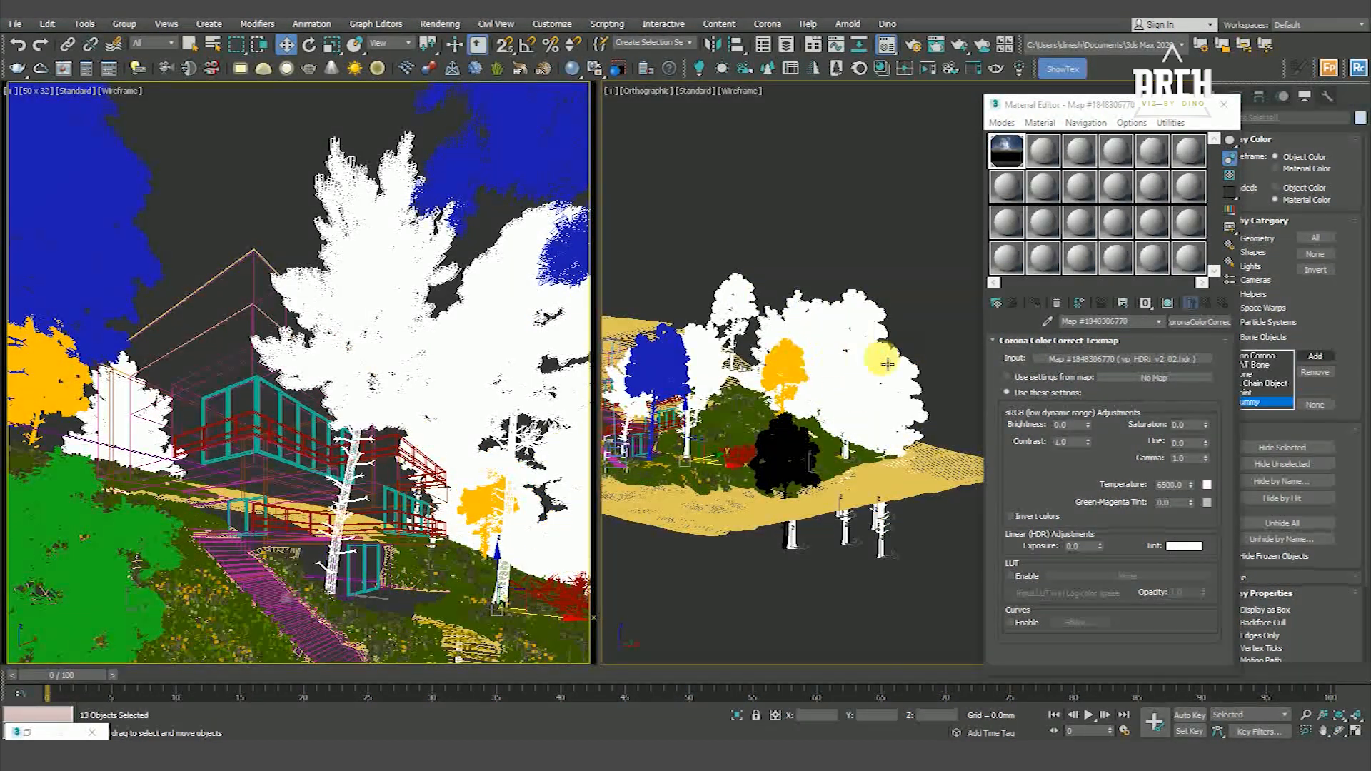
ctrl+click(786, 368)
scroll(887, 364, down, 4)
scroll(859, 399, up, 2)
ctrl+click(860, 416)
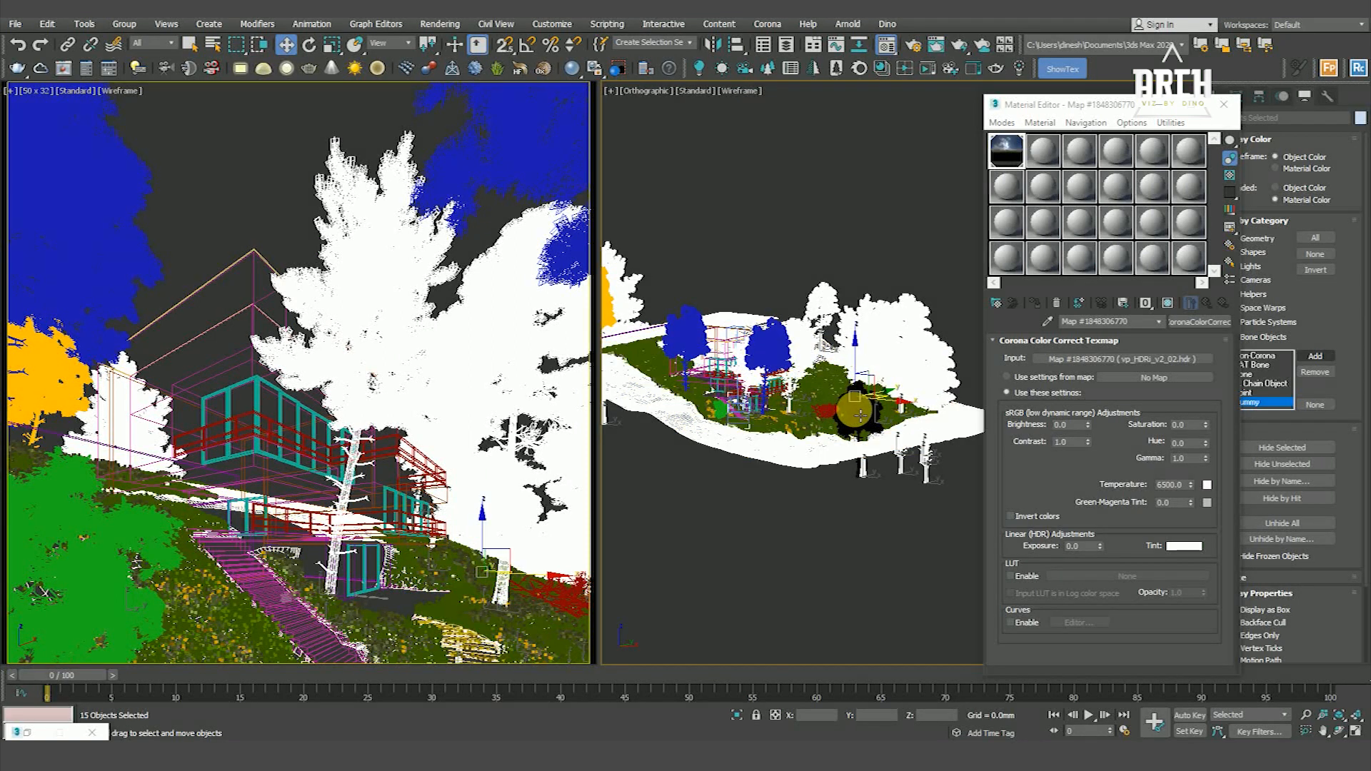
ctrl+click(878, 413)
ctrl+click(684, 327)
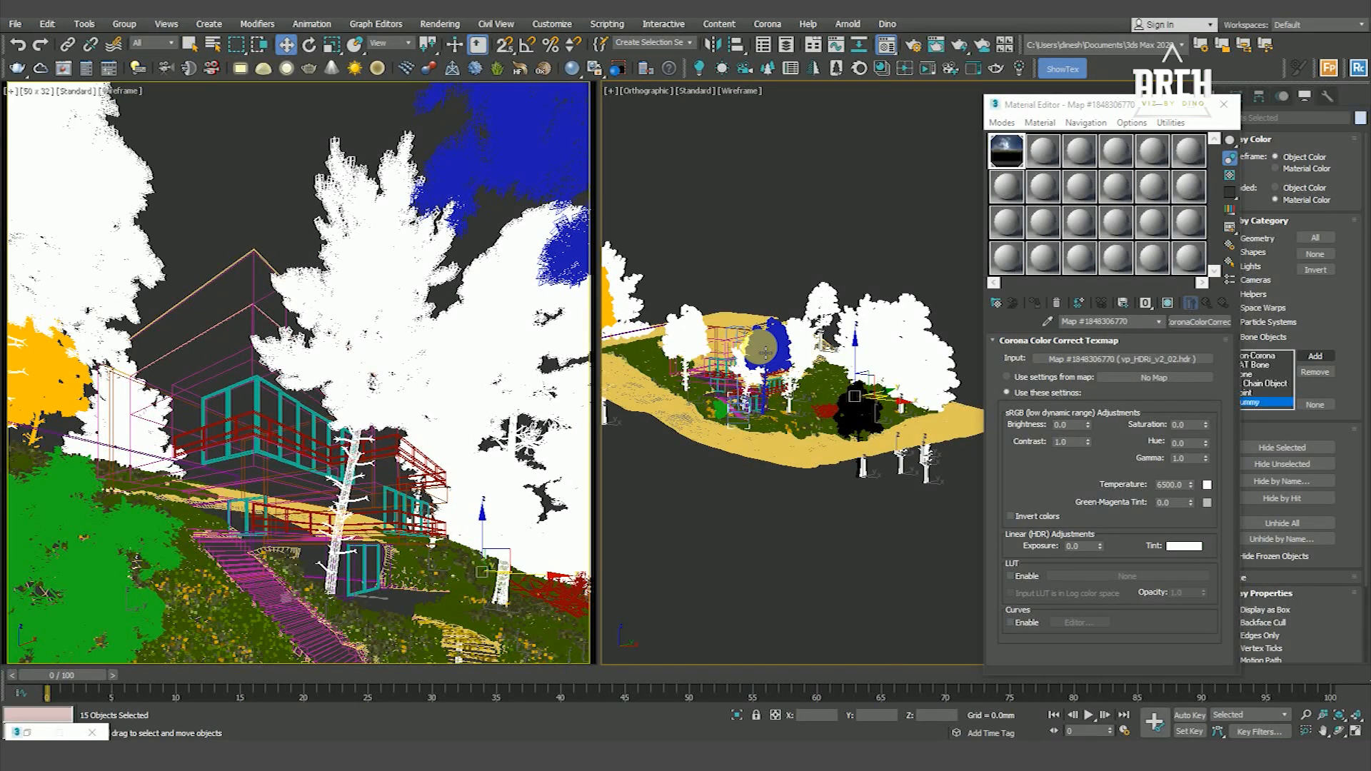
right_click(765, 351)
click(781, 297)
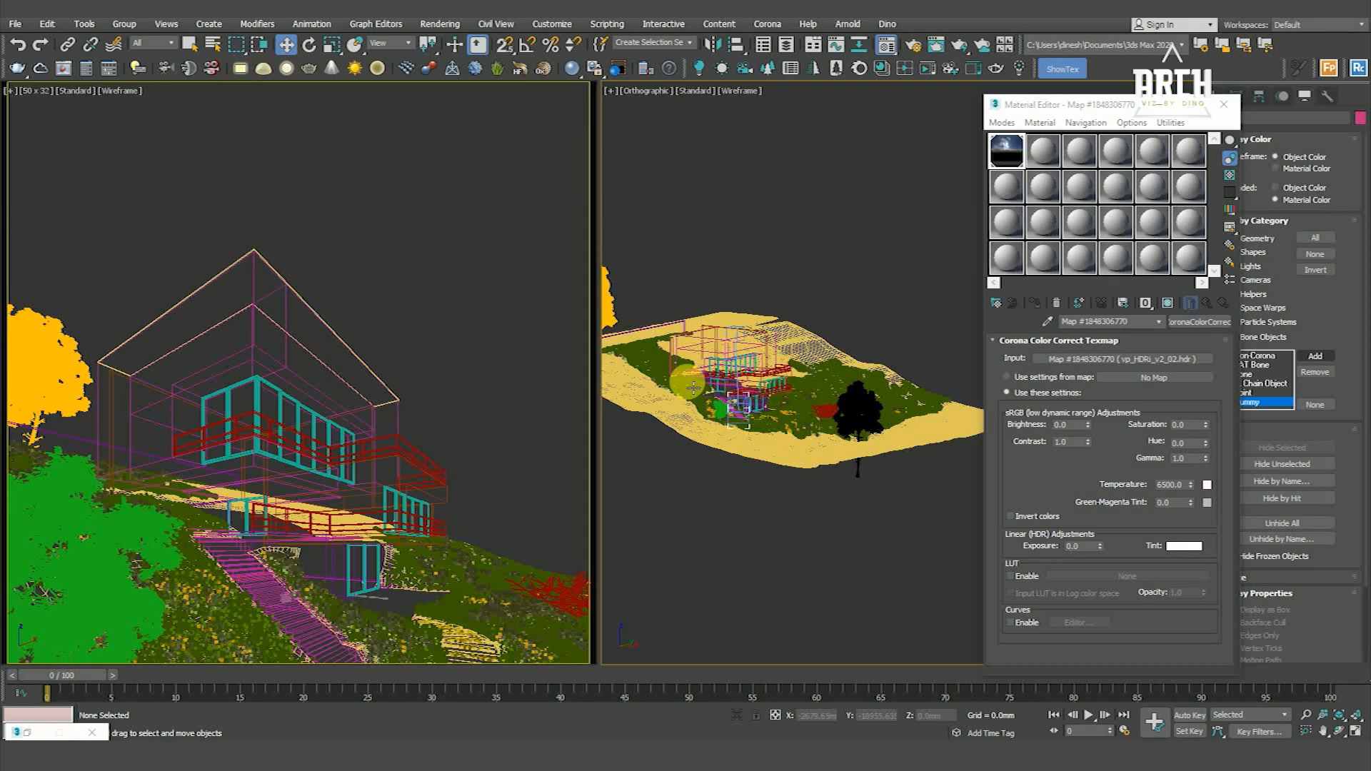
Step: Lock the render view to the 50 x 32 camera, show the Corona frame buffer and start interactive rendering
click(452, 288)
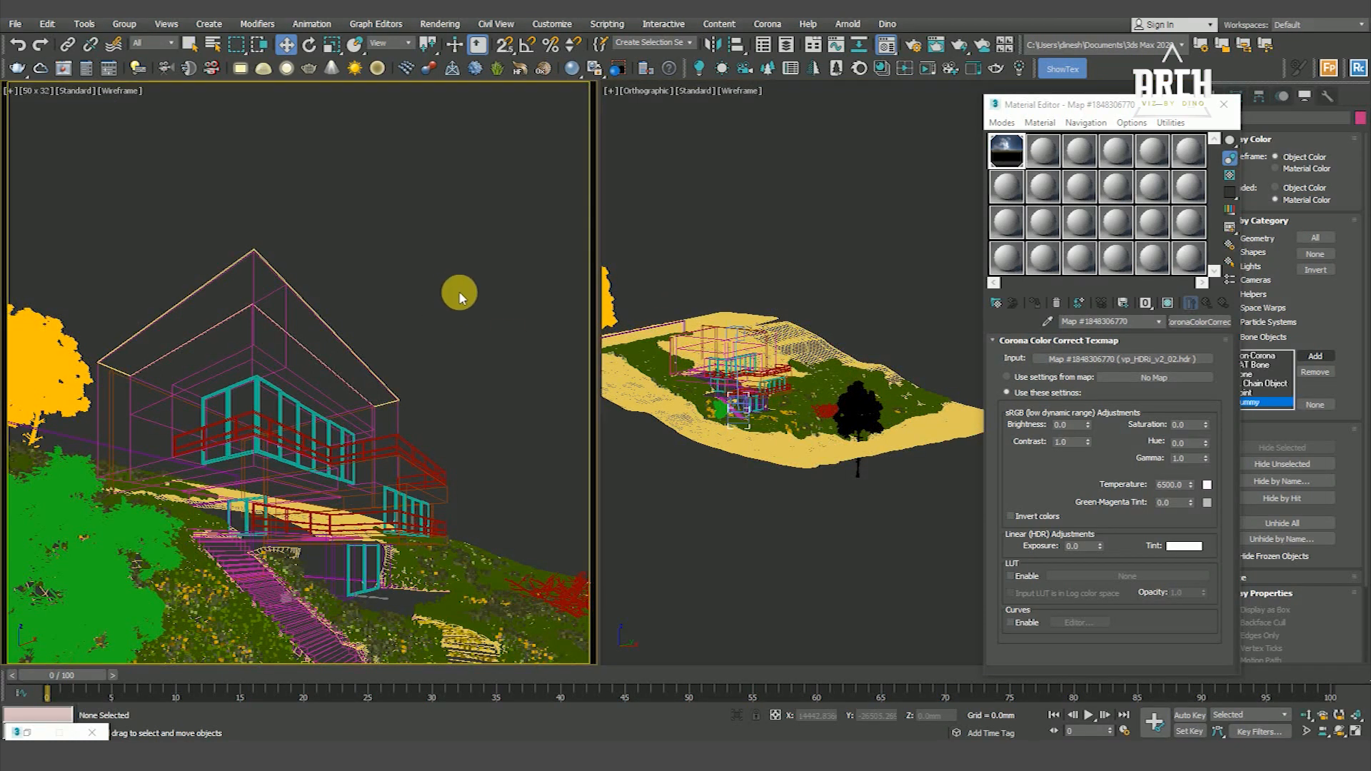
click(440, 24)
click(448, 98)
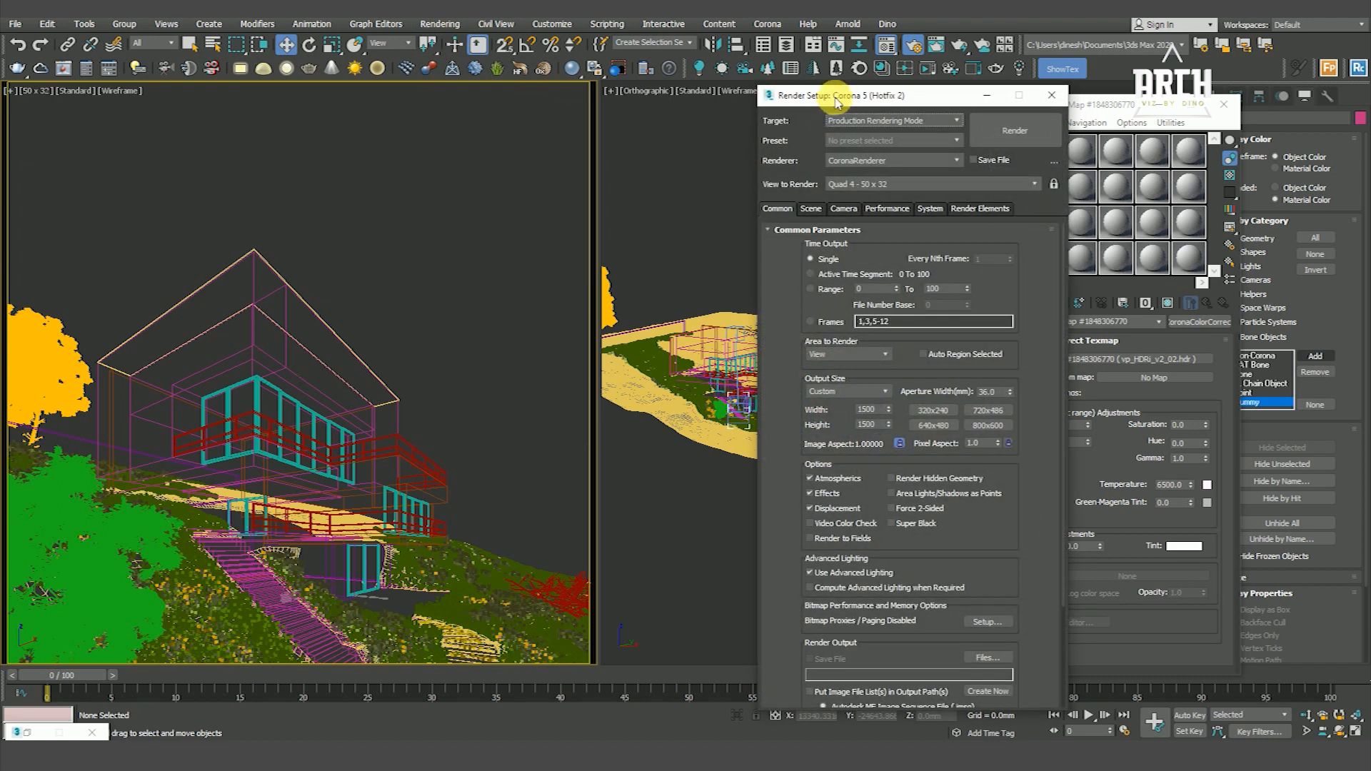
drag(835, 101, 754, 91)
click(732, 198)
click(760, 238)
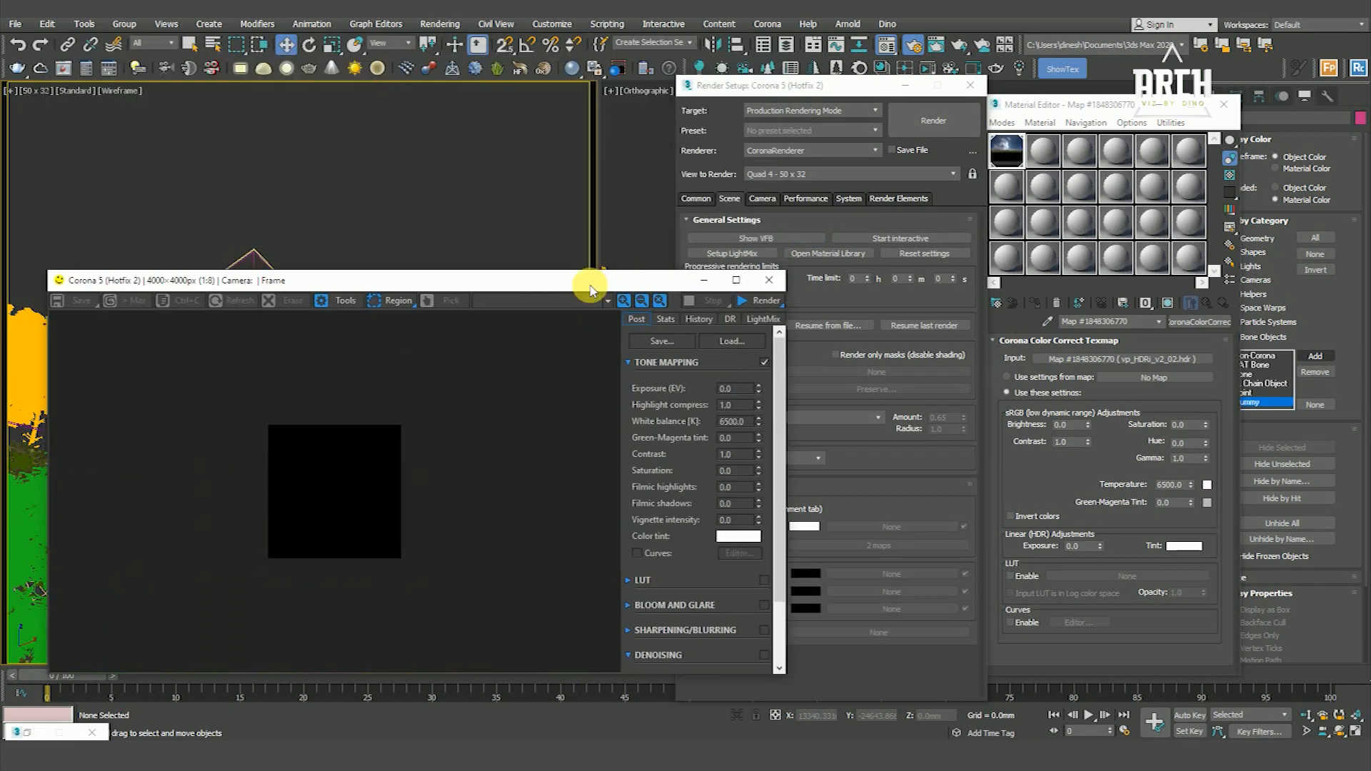
drag(585, 44, 594, 283)
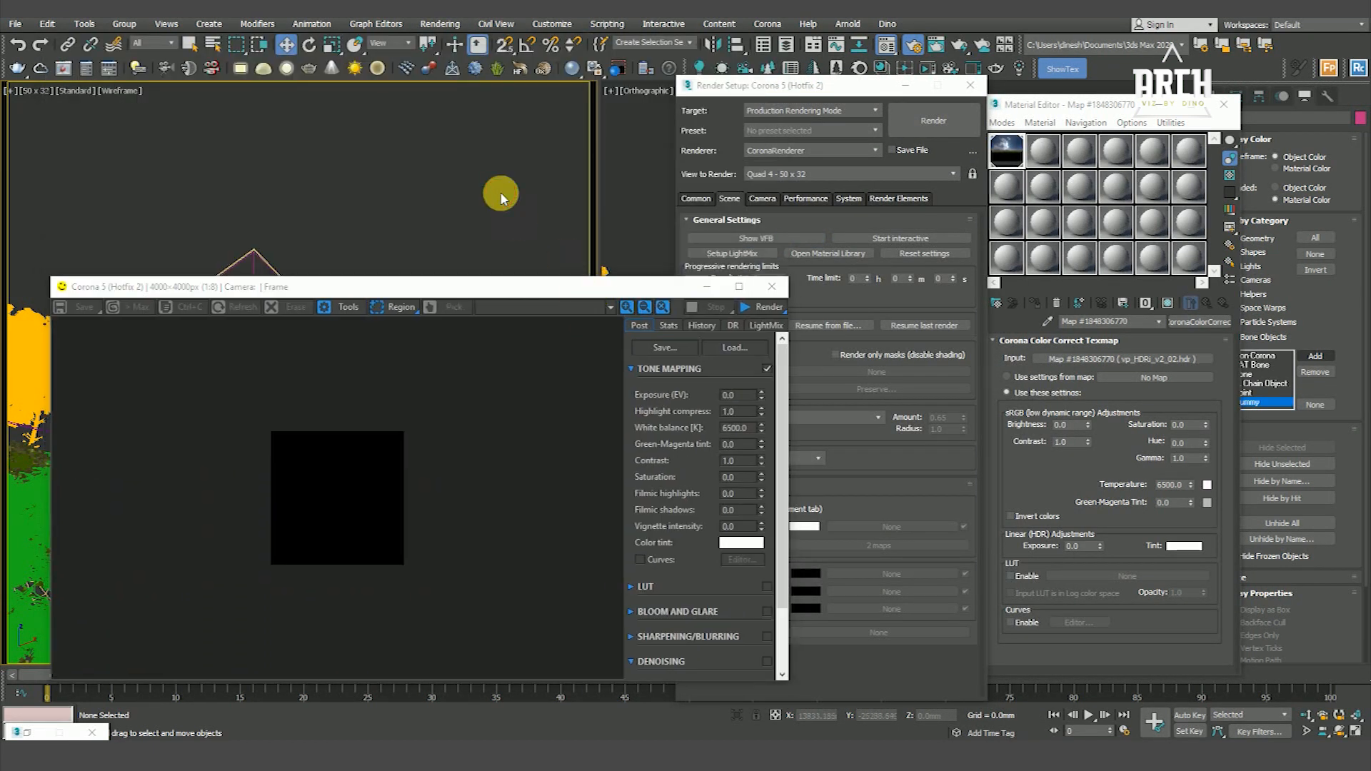
click(972, 175)
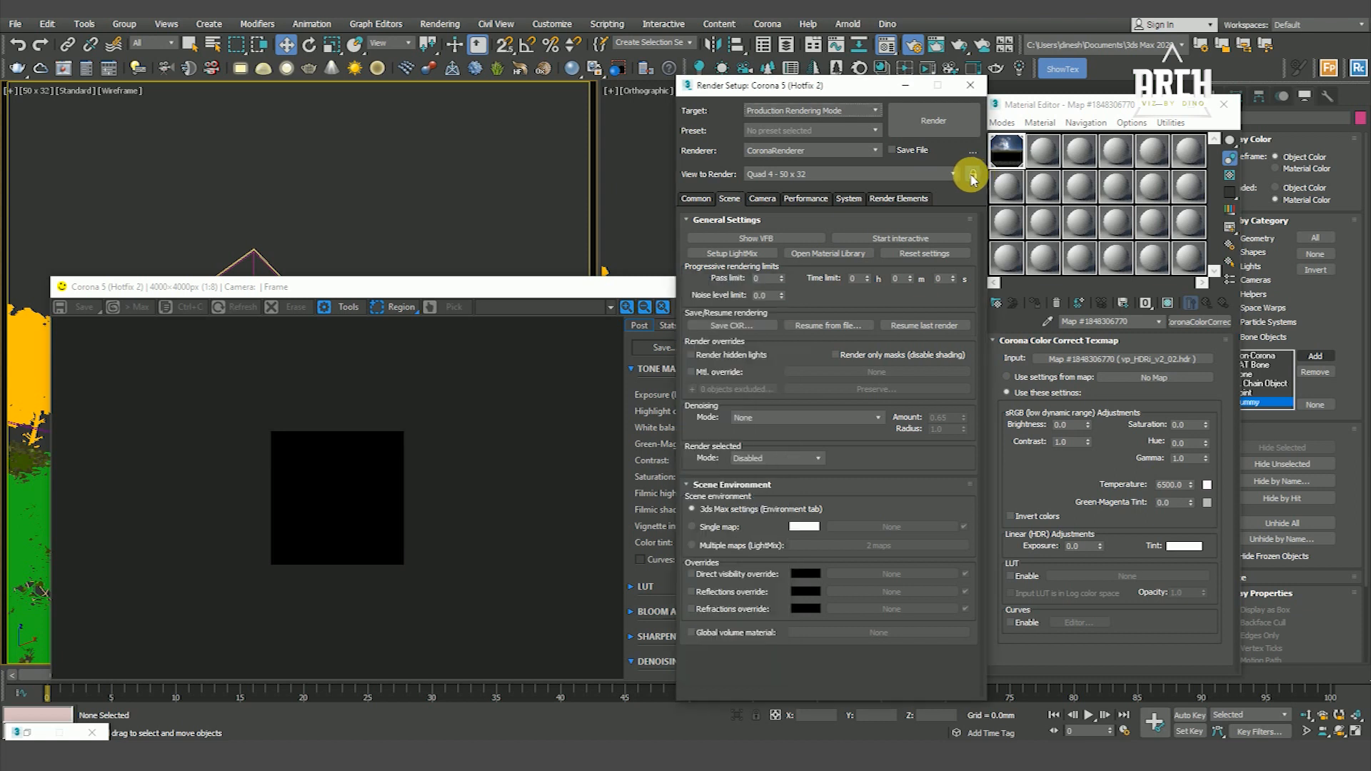
drag(521, 296, 523, 106)
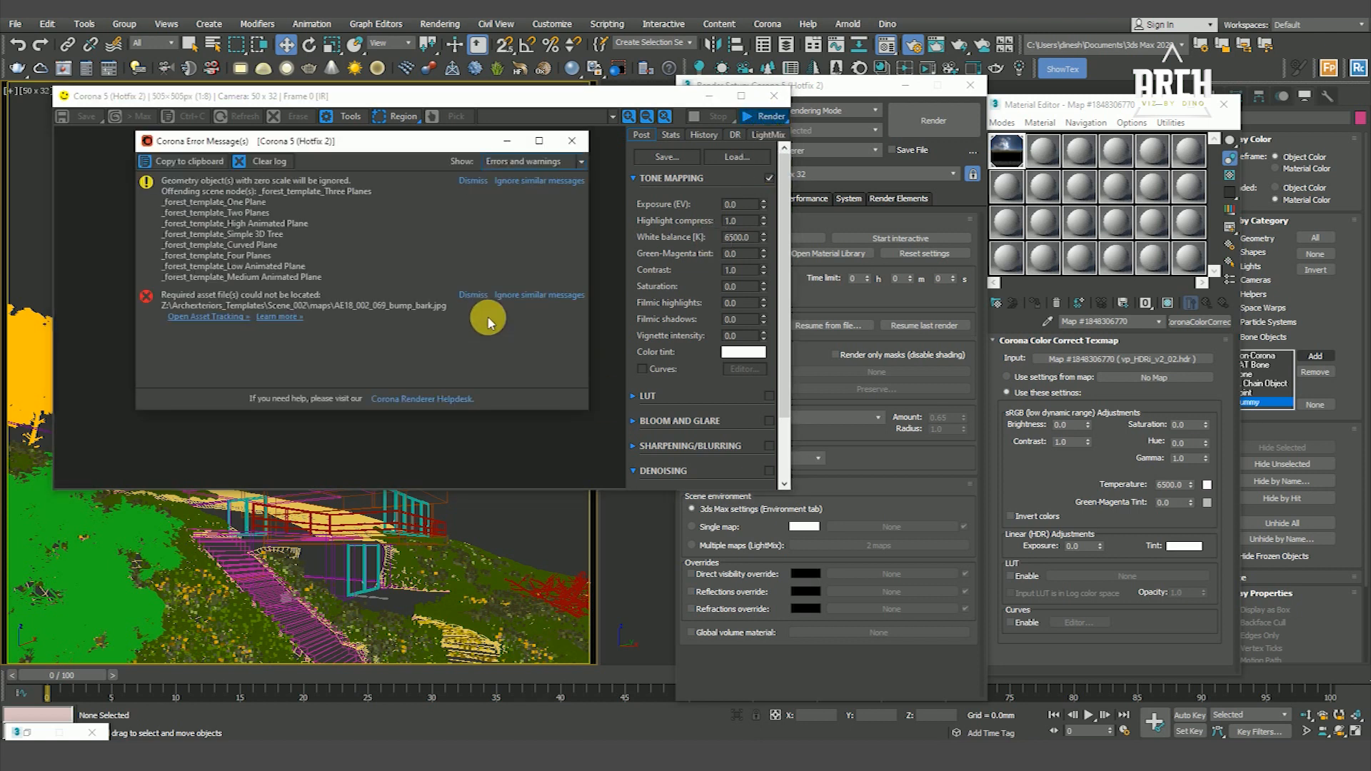
Step: Ignore the Corona zero-scale geometry messages, minimize the message and Render Setup windows, and inspect the interactive render
click(526, 187)
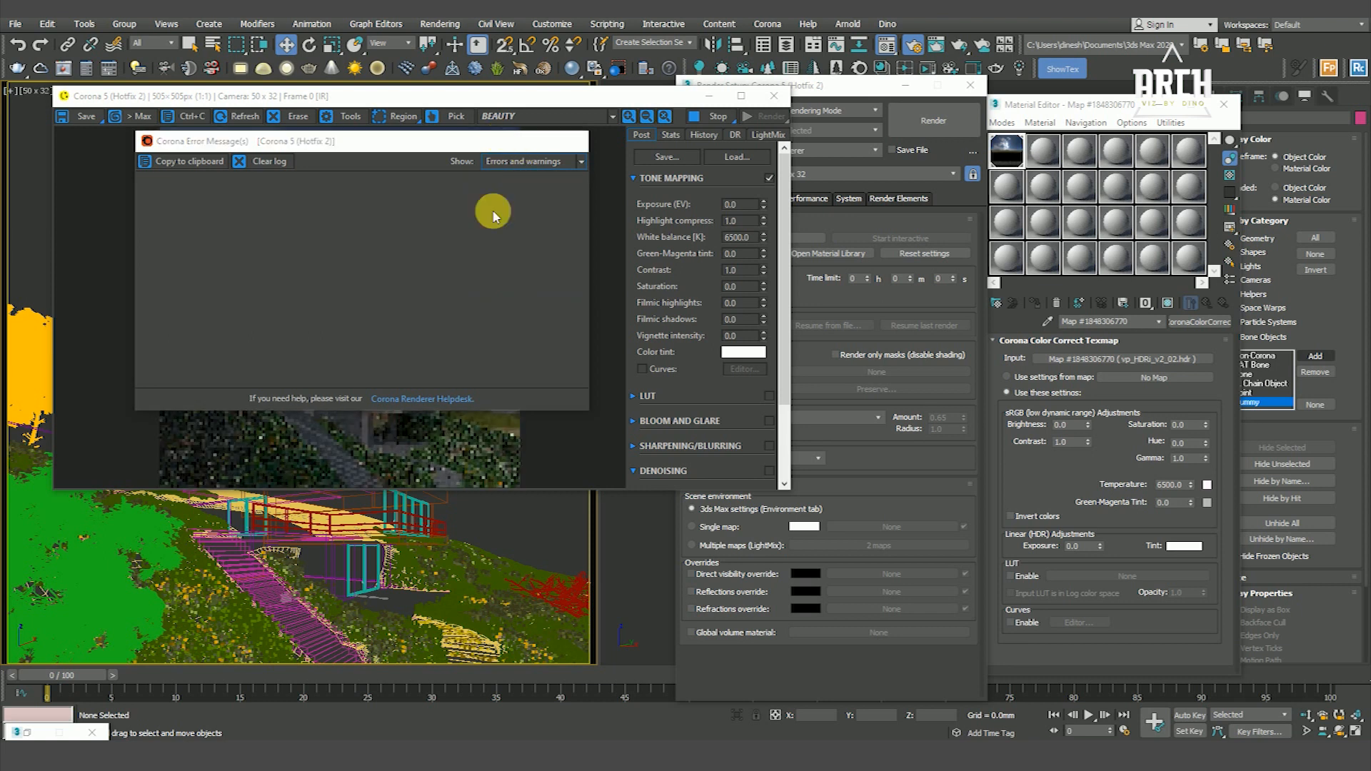
click(506, 141)
click(906, 85)
scroll(343, 306, up, 4)
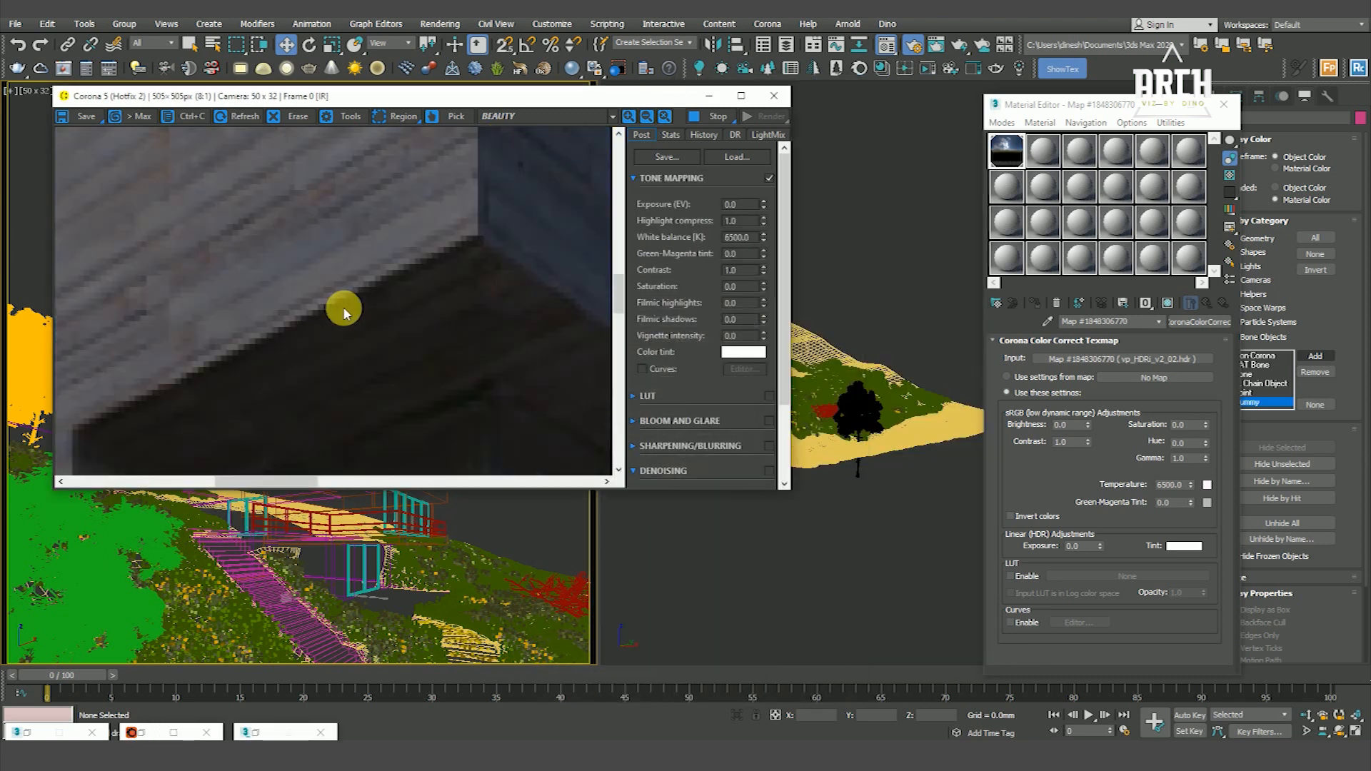
scroll(379, 305, down, 4)
drag(377, 96, 380, 148)
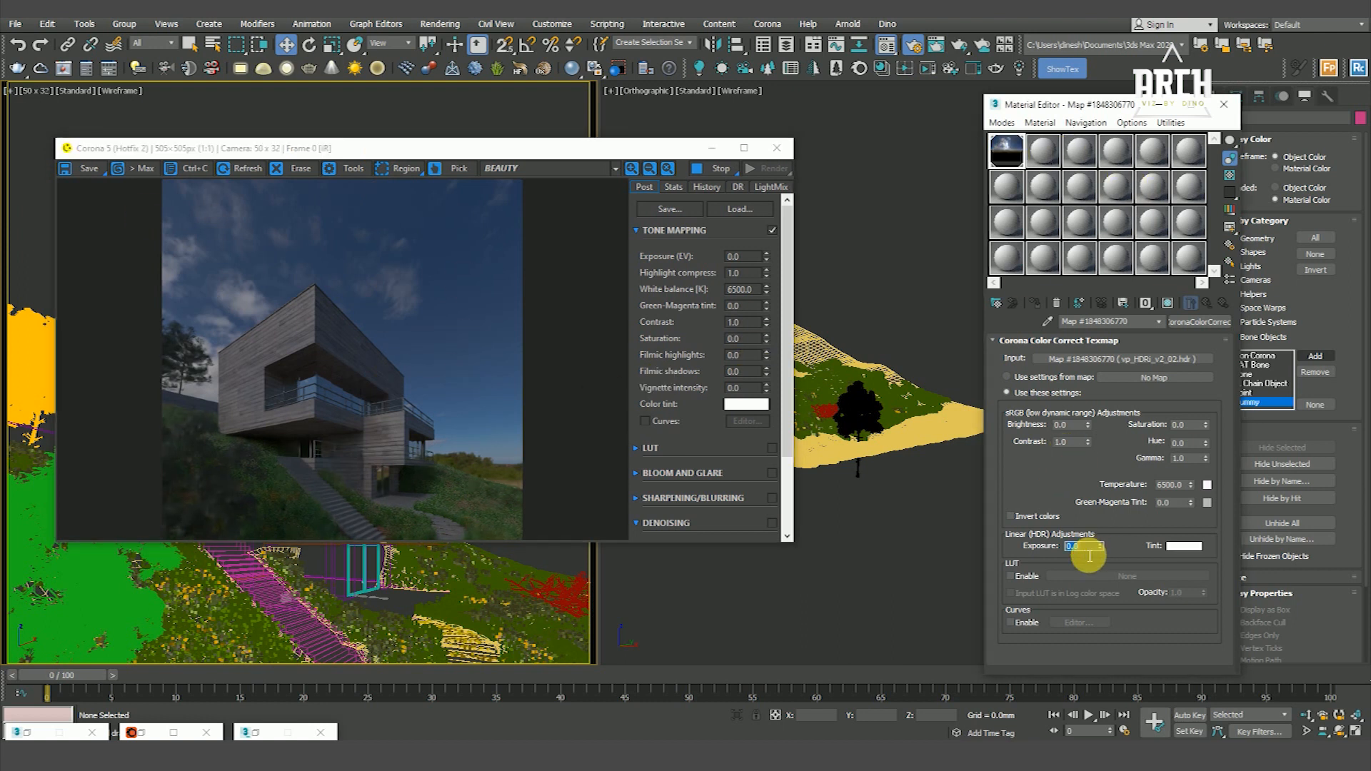
Step: Try a linear HDR exposure of 2 on the environment map and check the house in the interactive render
text(2)
key(Return)
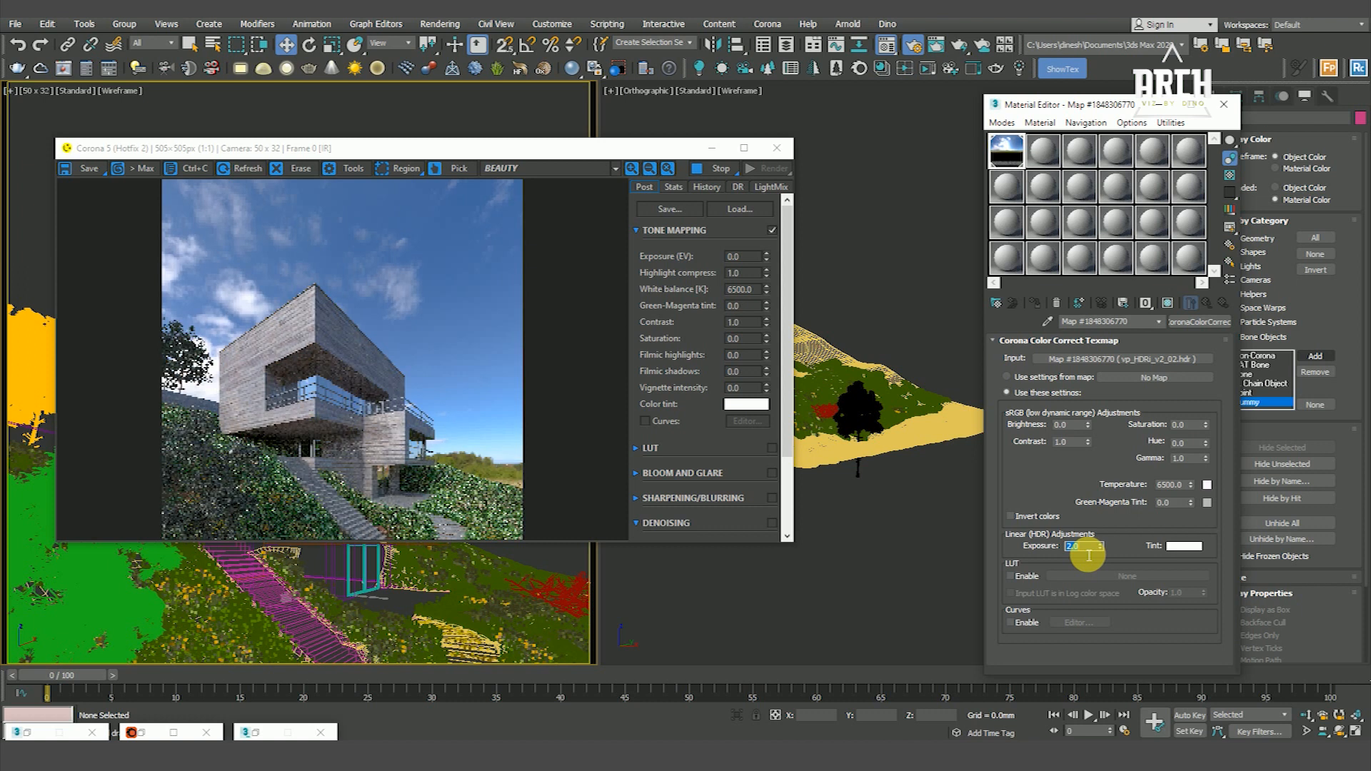
scroll(277, 334, up, 2)
scroll(306, 328, down, 2)
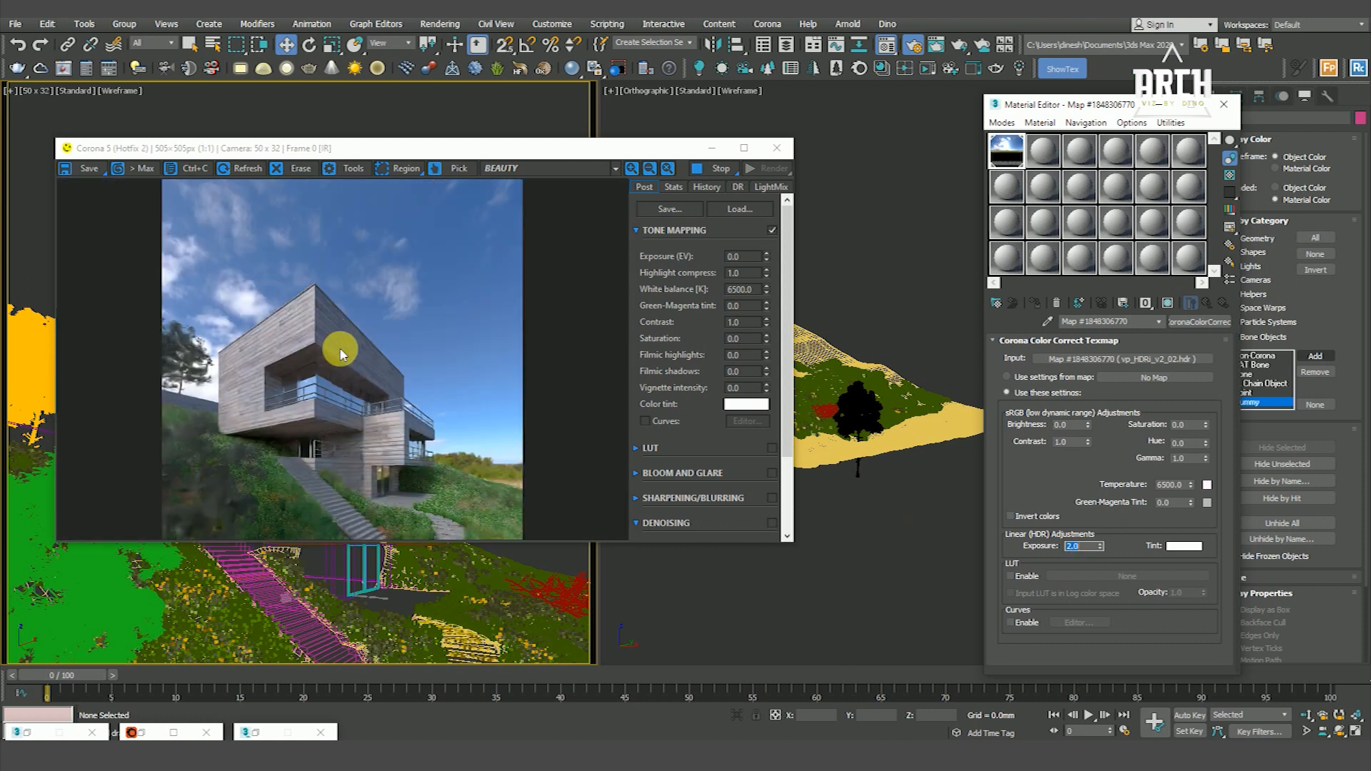
scroll(471, 458, up, 2)
scroll(486, 439, down, 2)
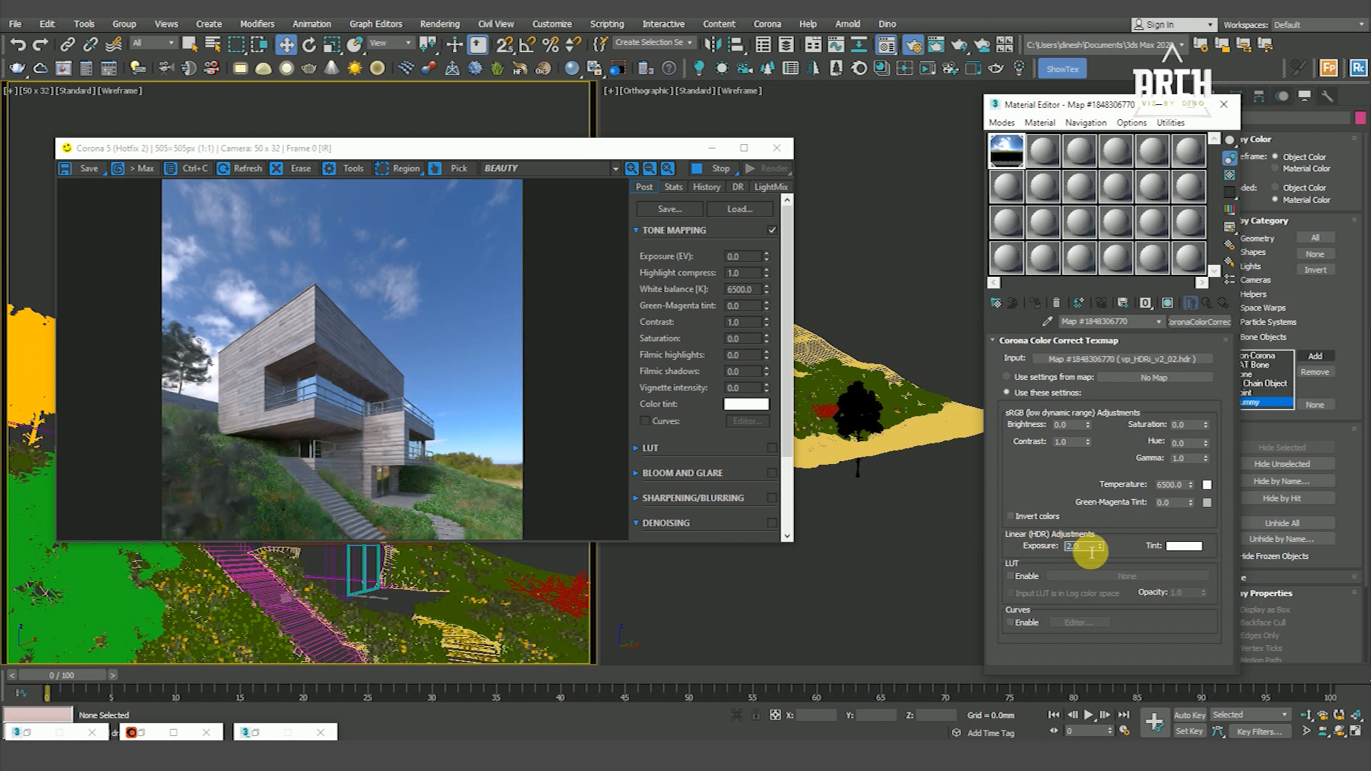
Step: Try a linear HDR exposure of 3, settle on 2.5, and inspect the house facade in the render
key(Return)
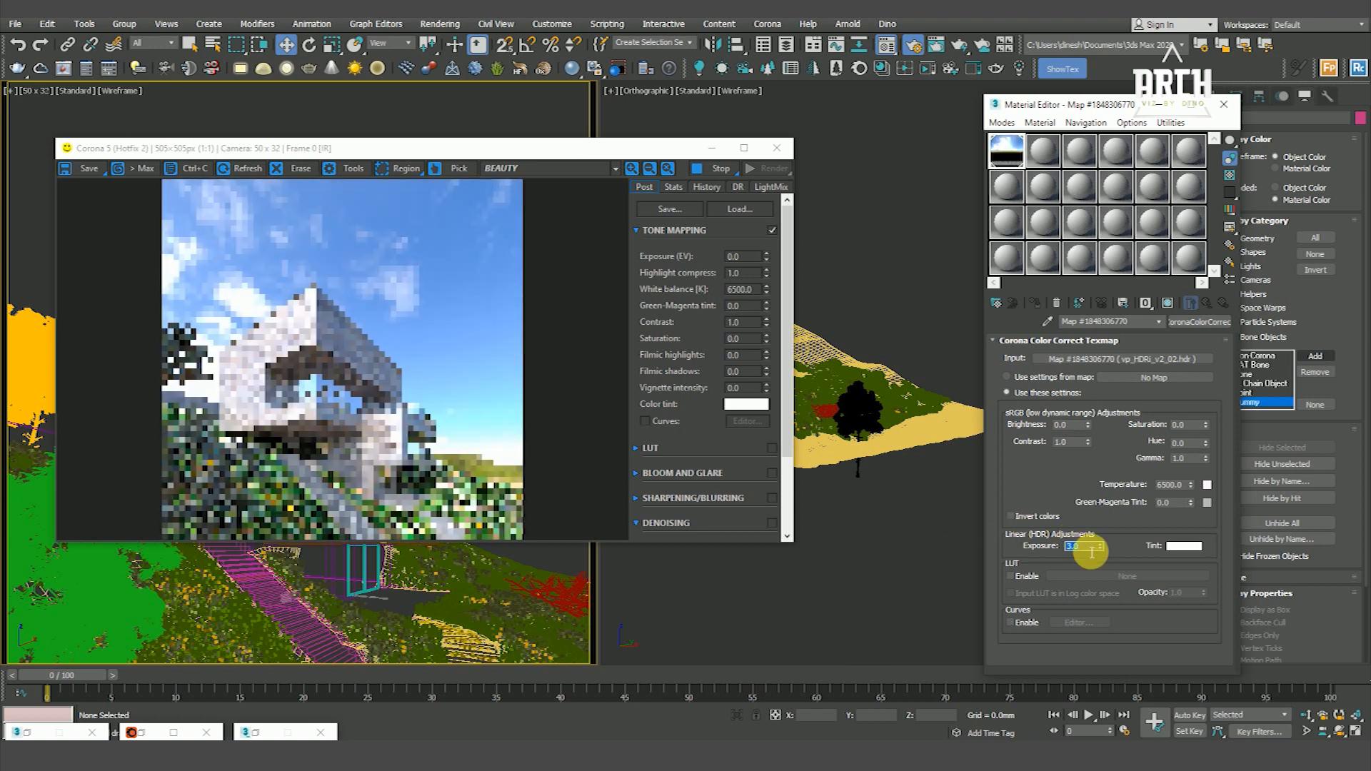
text(2.5)
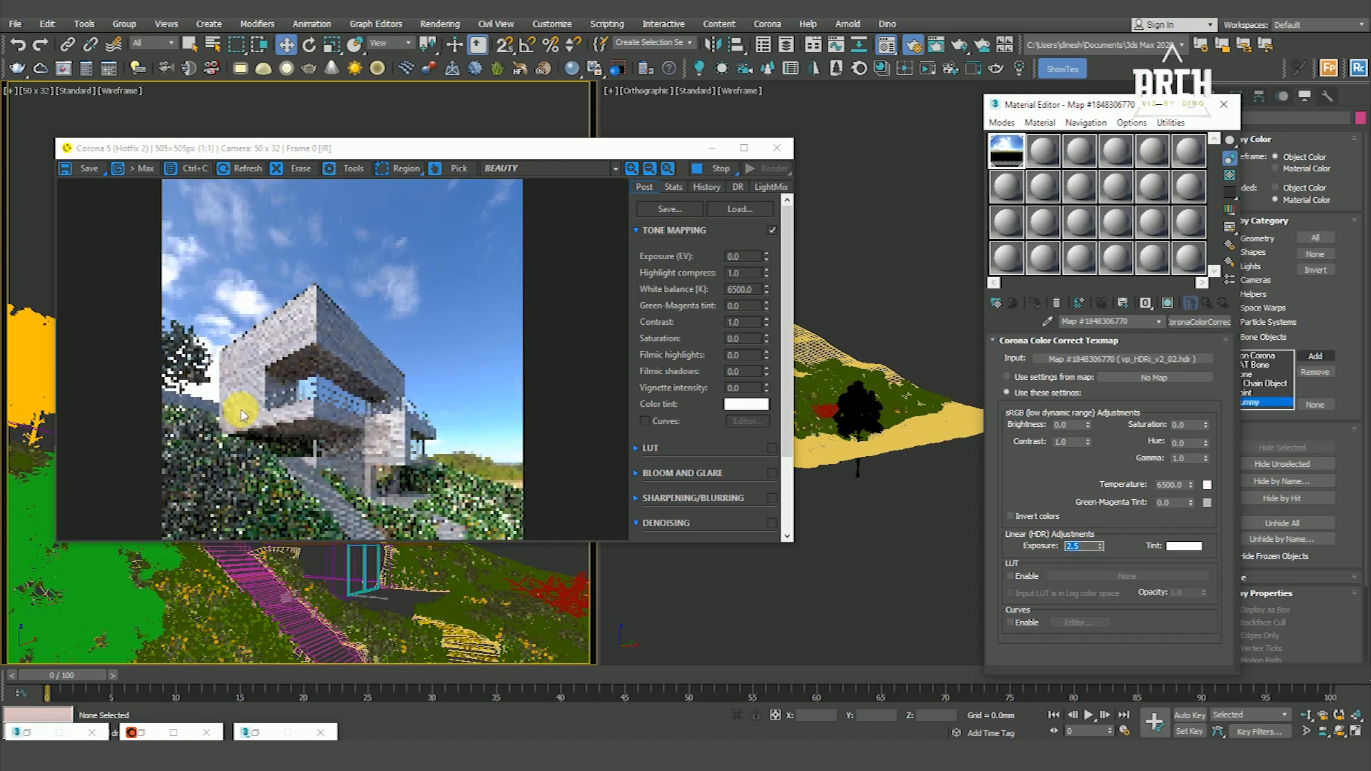
scroll(319, 331, up, 2)
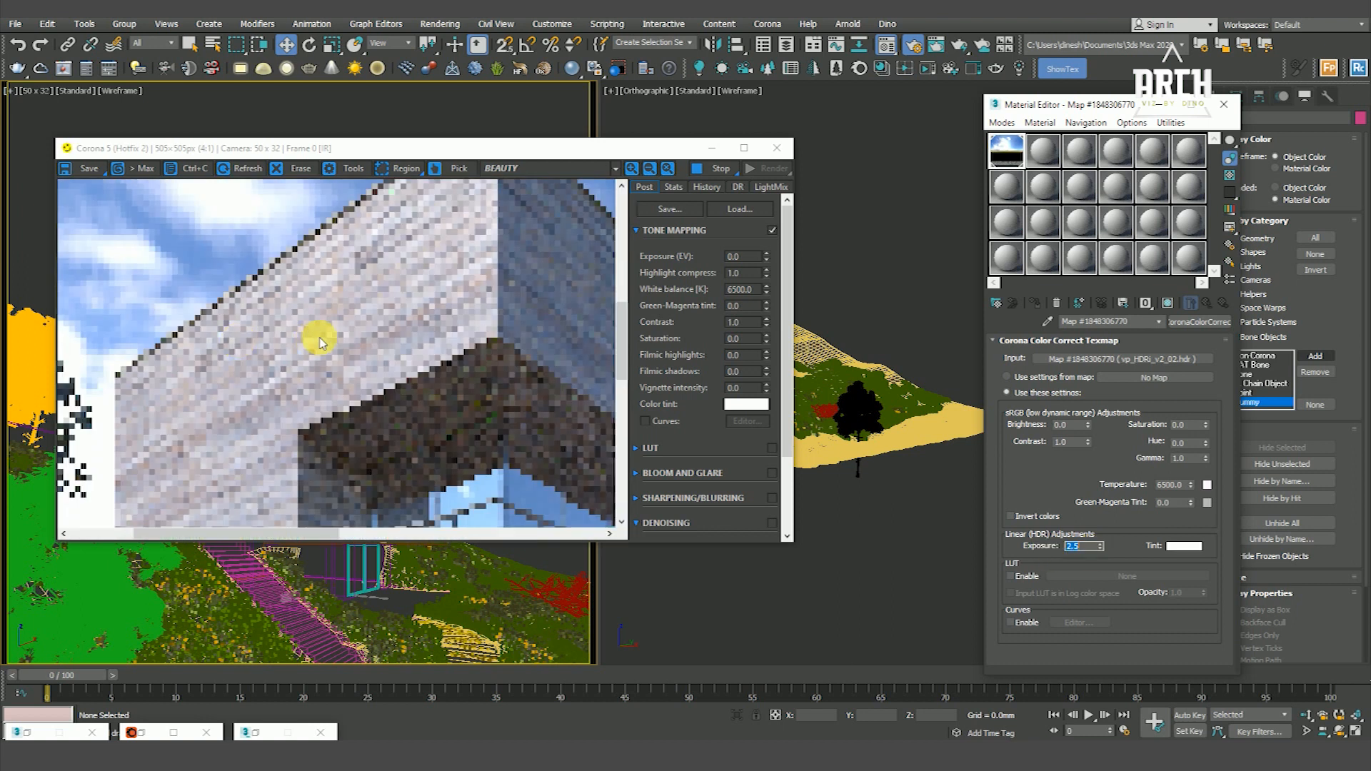
scroll(348, 397, down, 1)
scroll(406, 454, up, 2)
scroll(455, 461, down, 2)
scroll(465, 514, up, 2)
scroll(474, 459, down, 2)
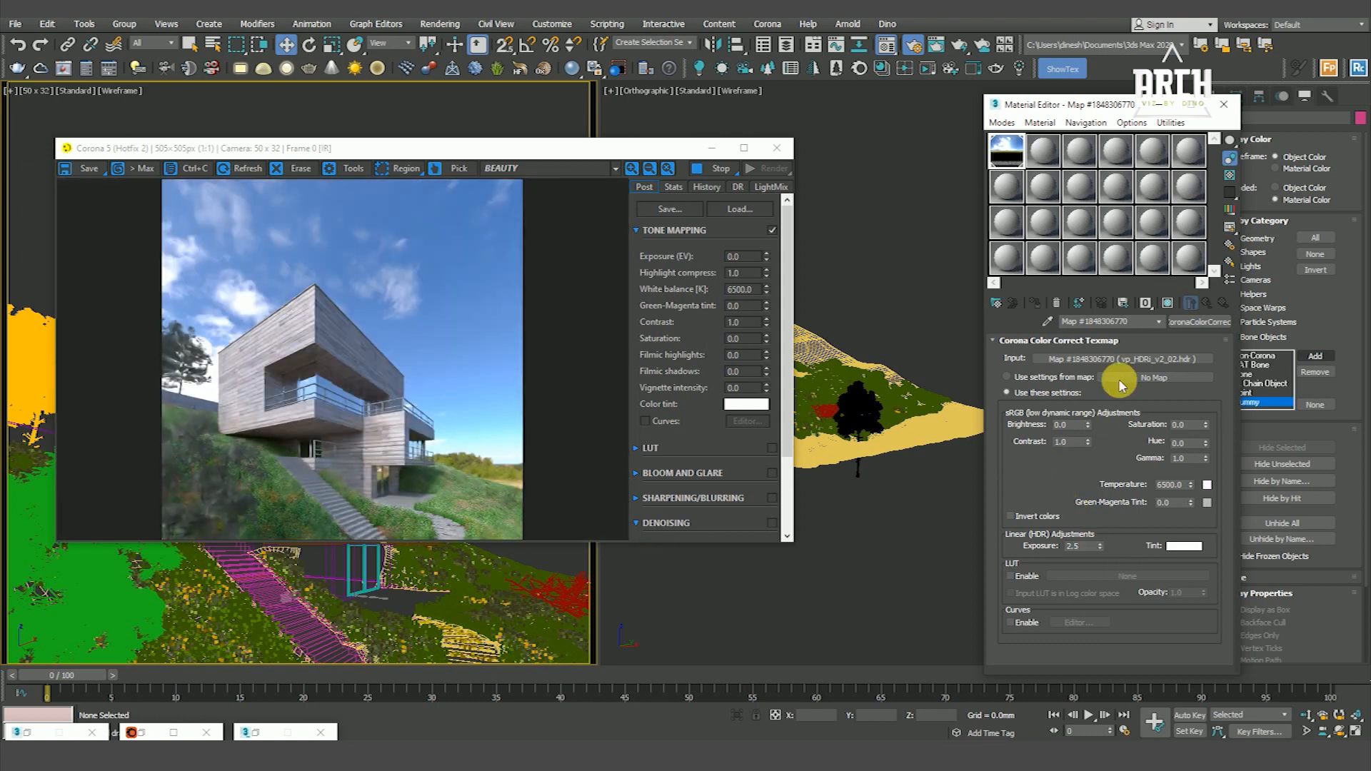
Step: Open the HDRI bitmap feeding the color correction and try environment rotations of 30, 50 and 60 degrees
click(1128, 359)
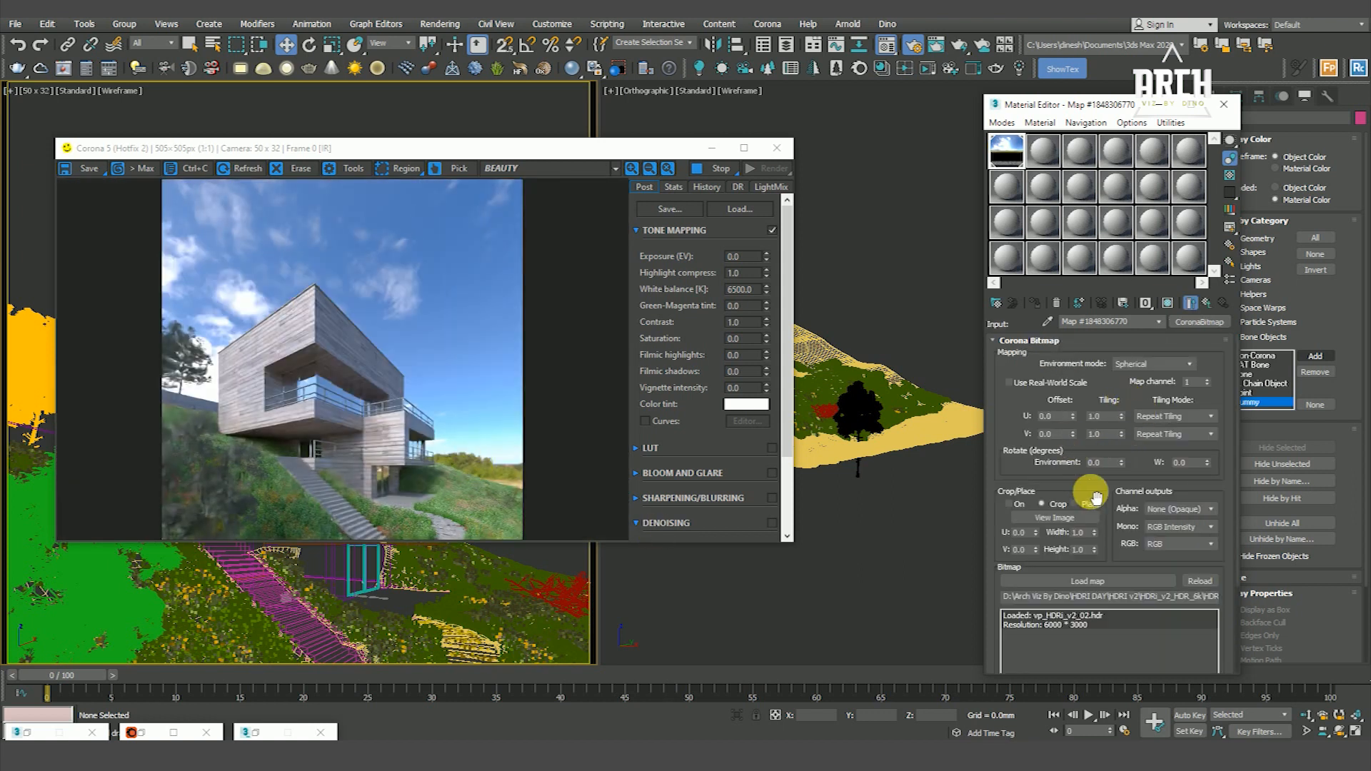
text(30)
key(Return)
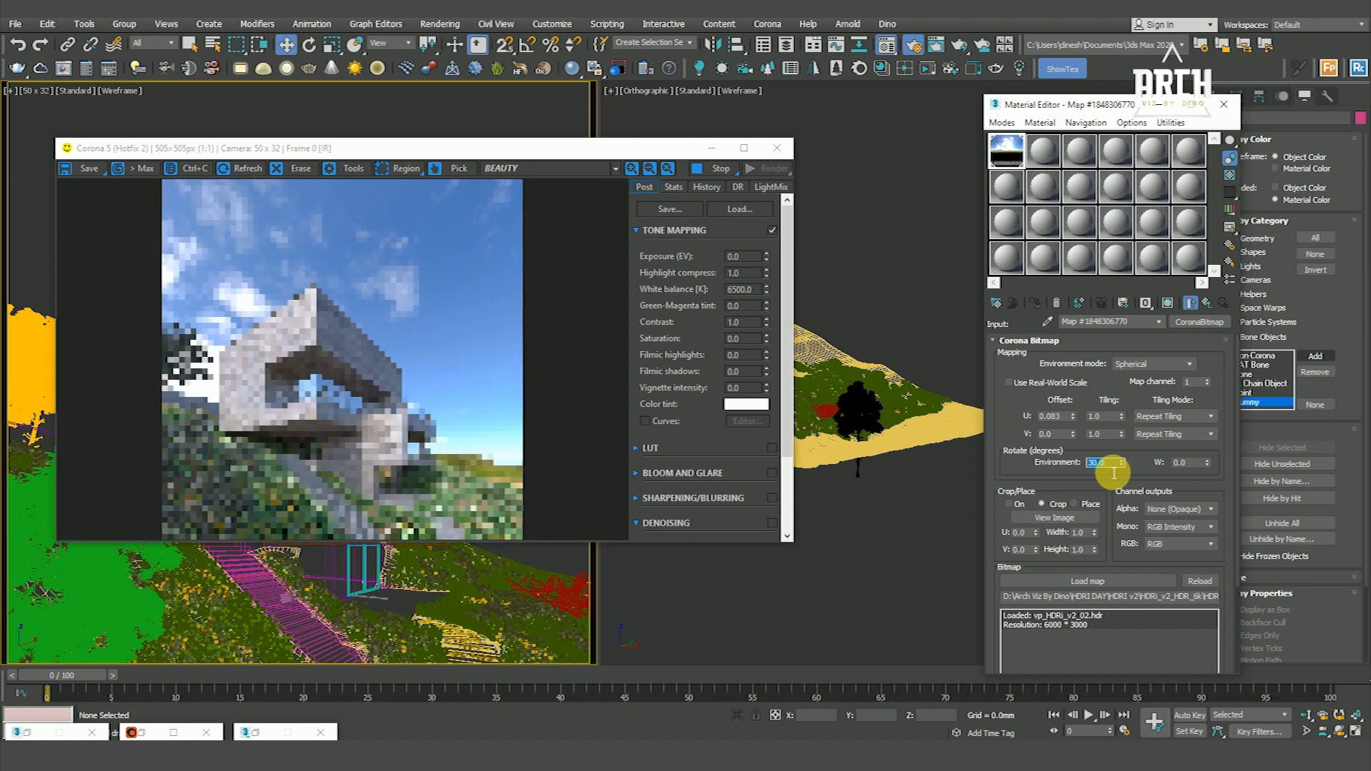
text(5)
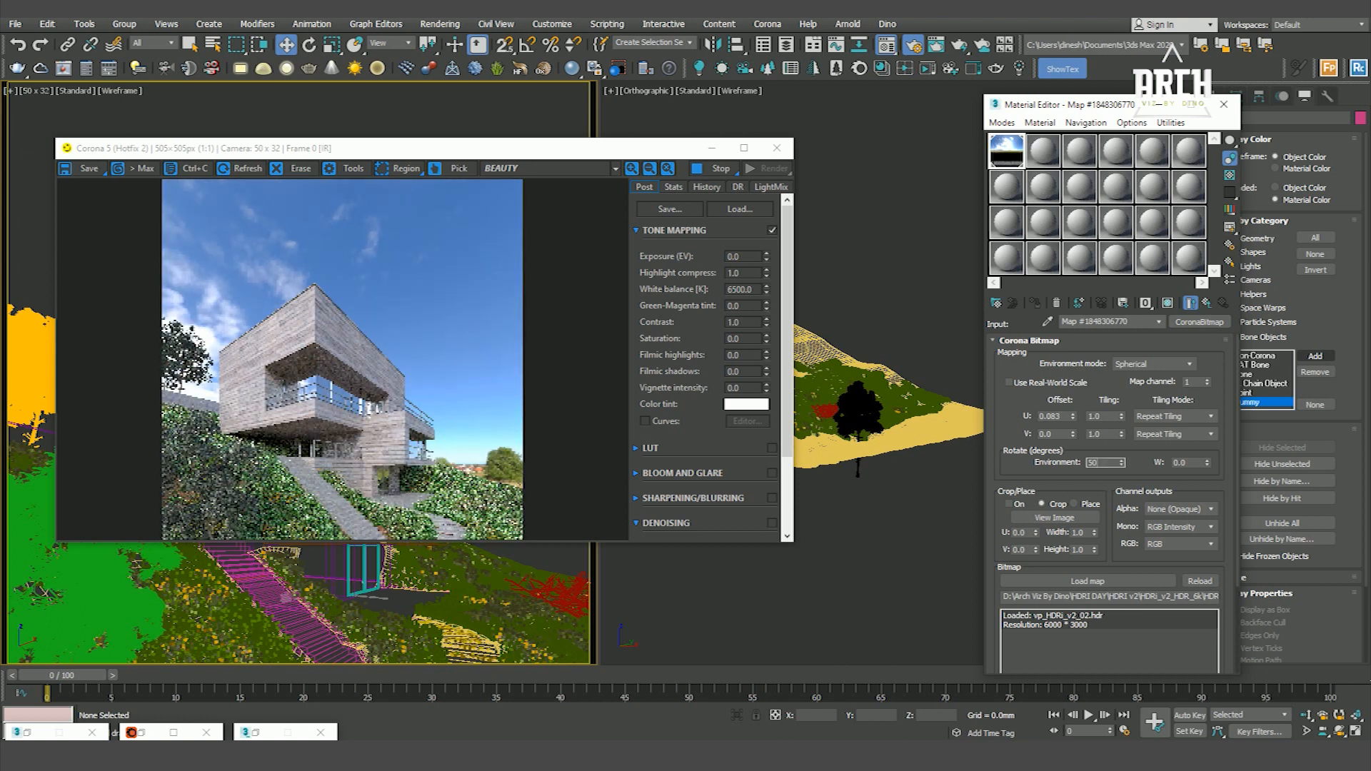
text(0)
key(Return)
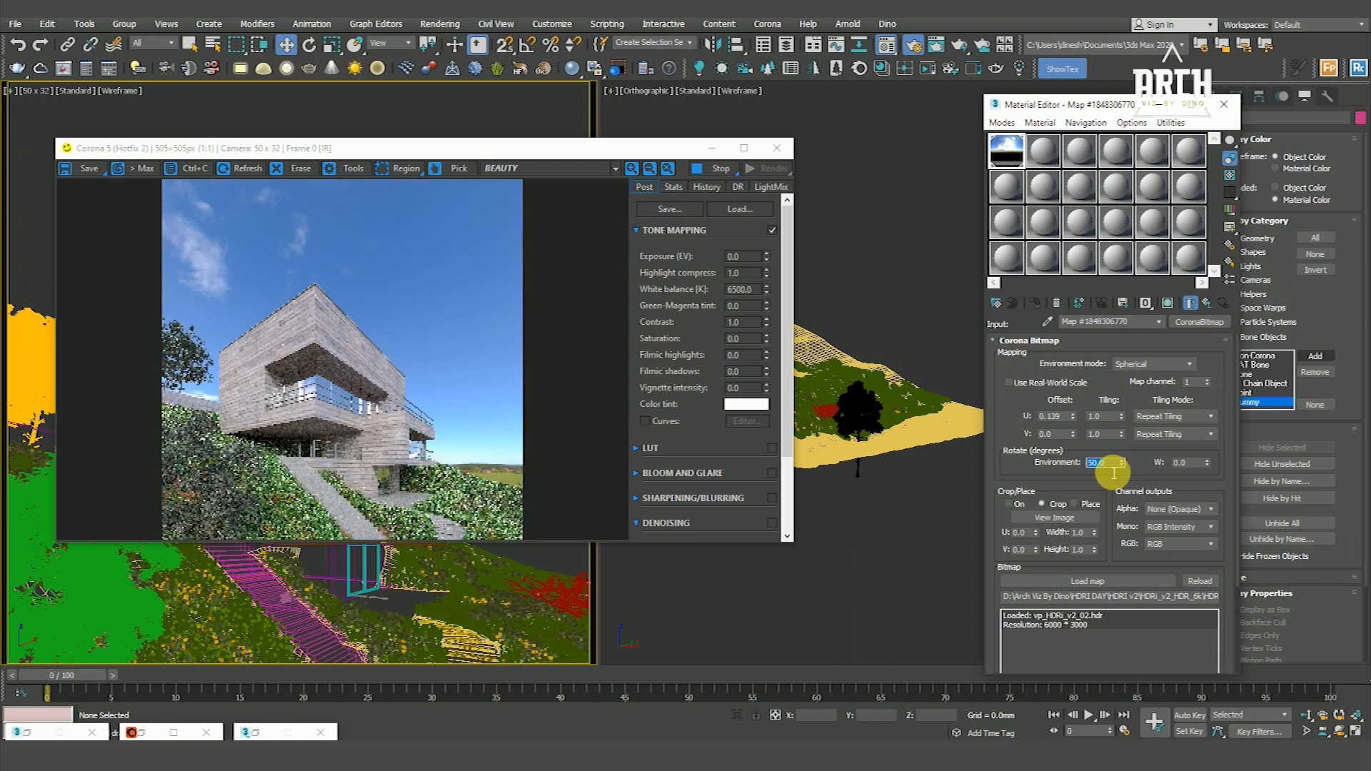
text(60)
key(Return)
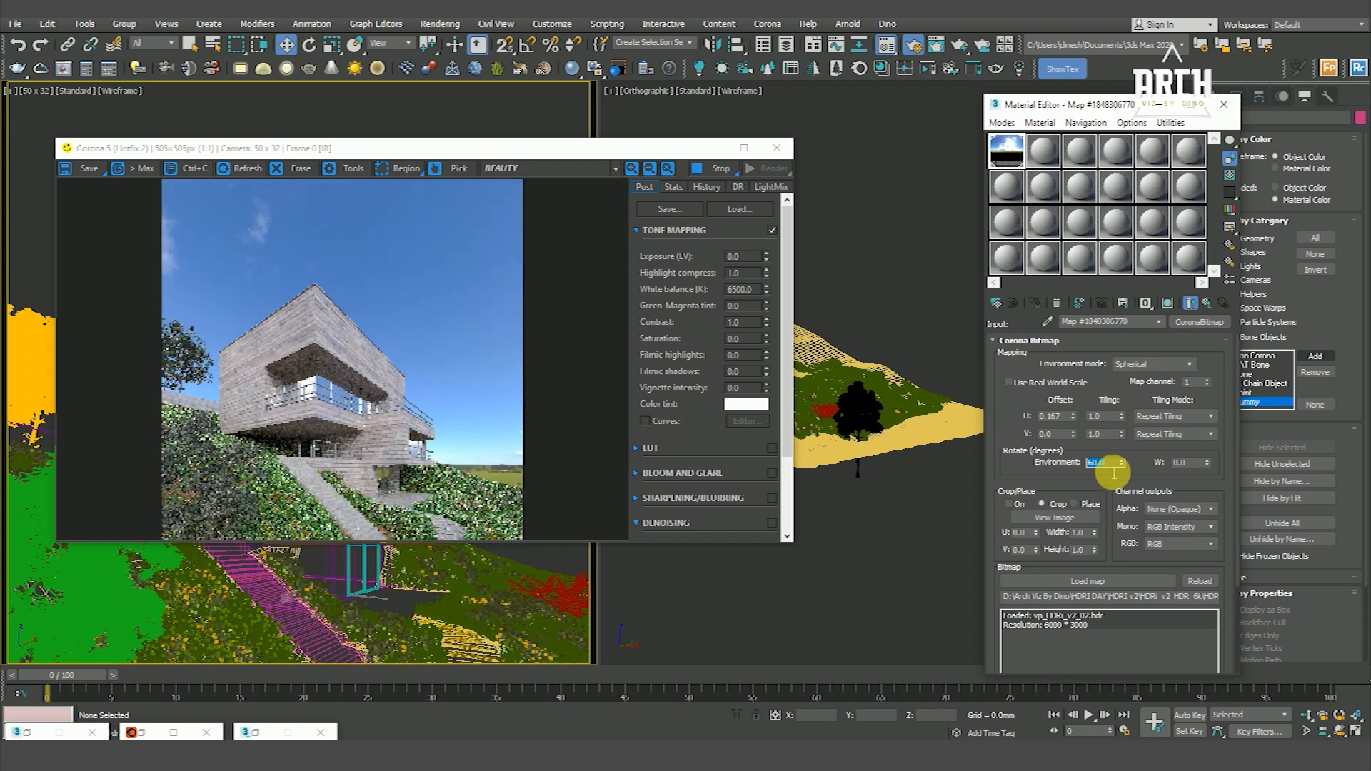
Step: Try environment rotations of 70, 80, 90 and 100 degrees and inspect the lighting on the house
text(70)
key(Return)
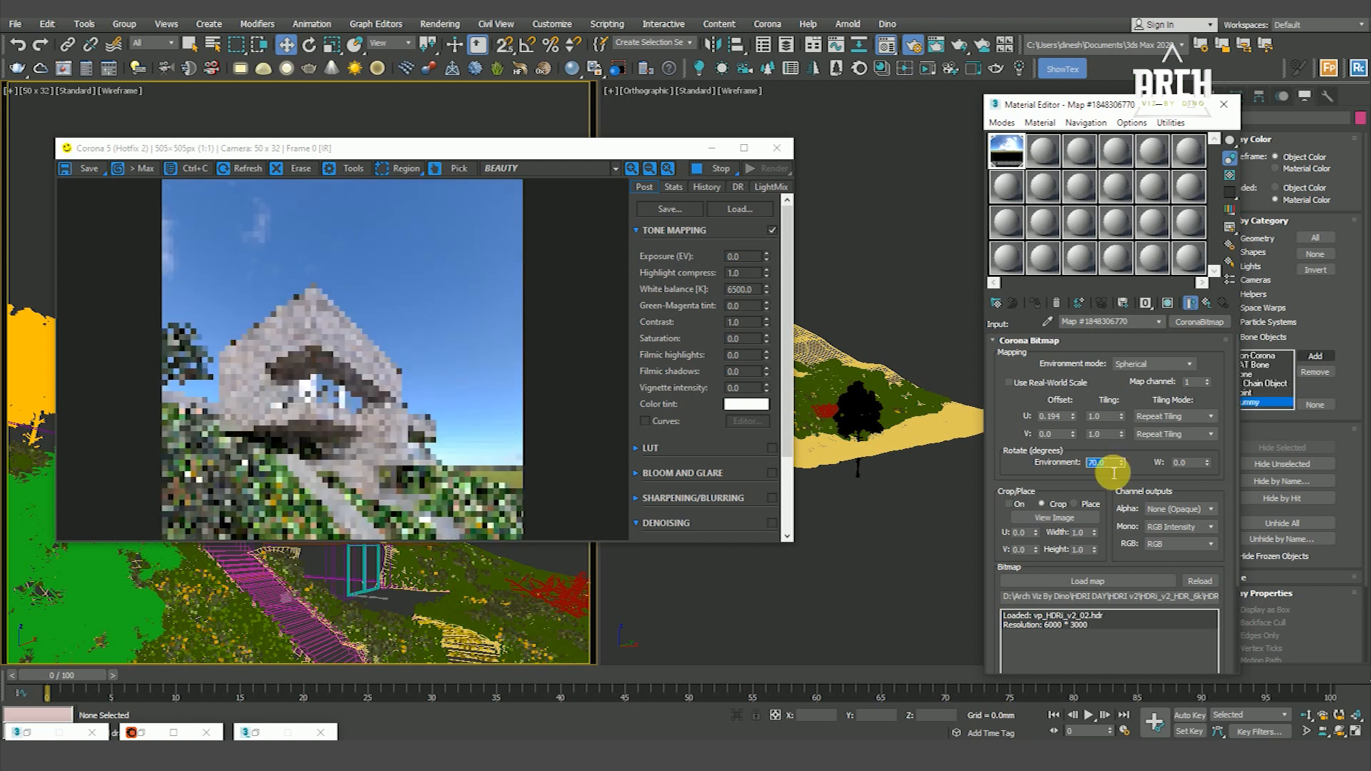
text(80)
key(Return)
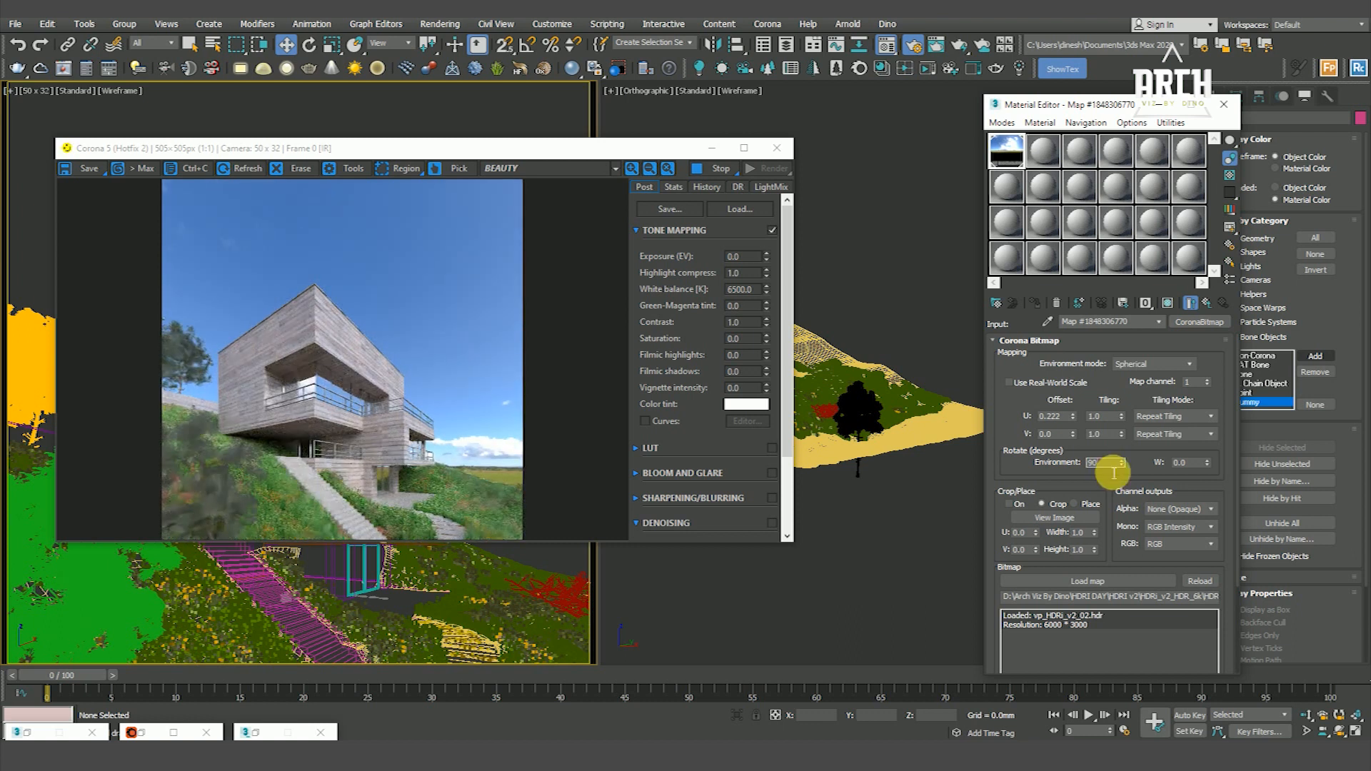
text(90)
key(Return)
text(100)
key(Return)
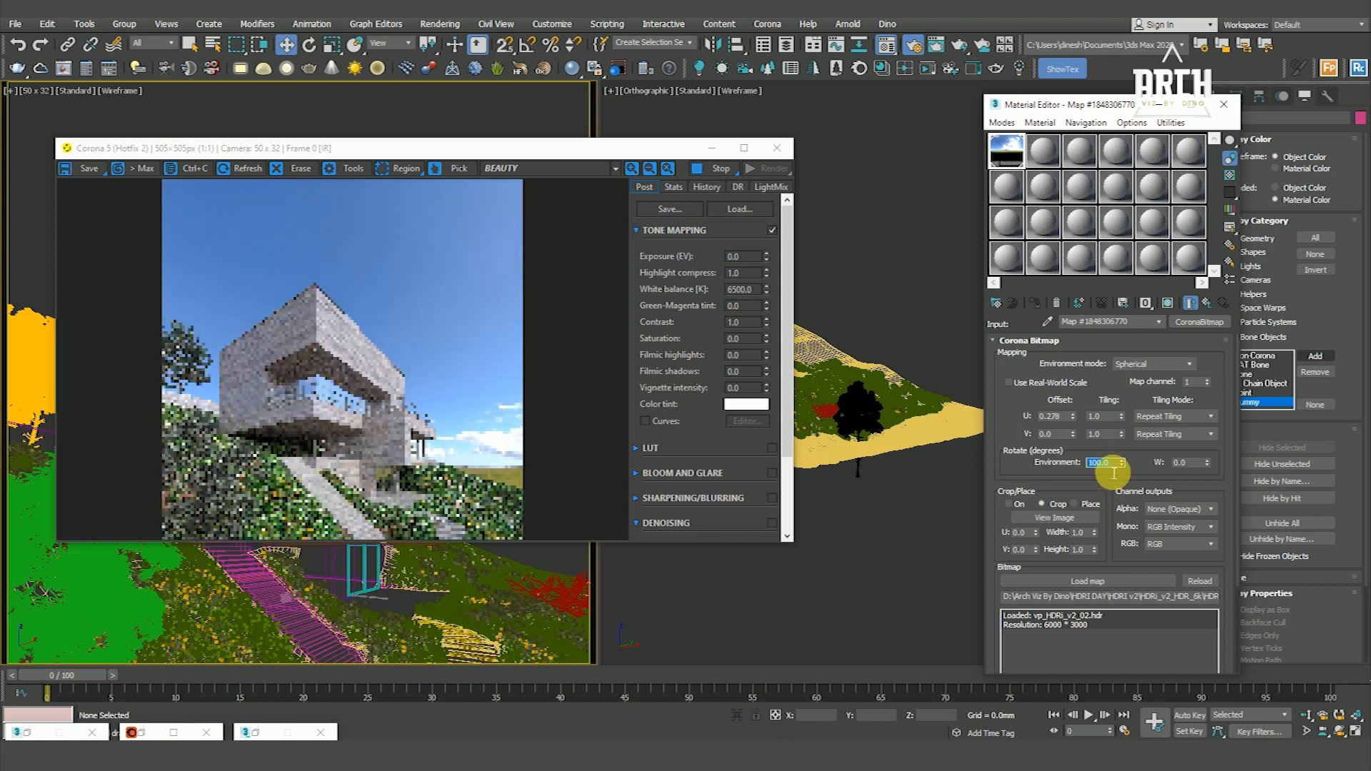
scroll(328, 315, up, 2)
scroll(422, 336, down, 2)
scroll(289, 475, up, 1)
scroll(385, 400, down, 2)
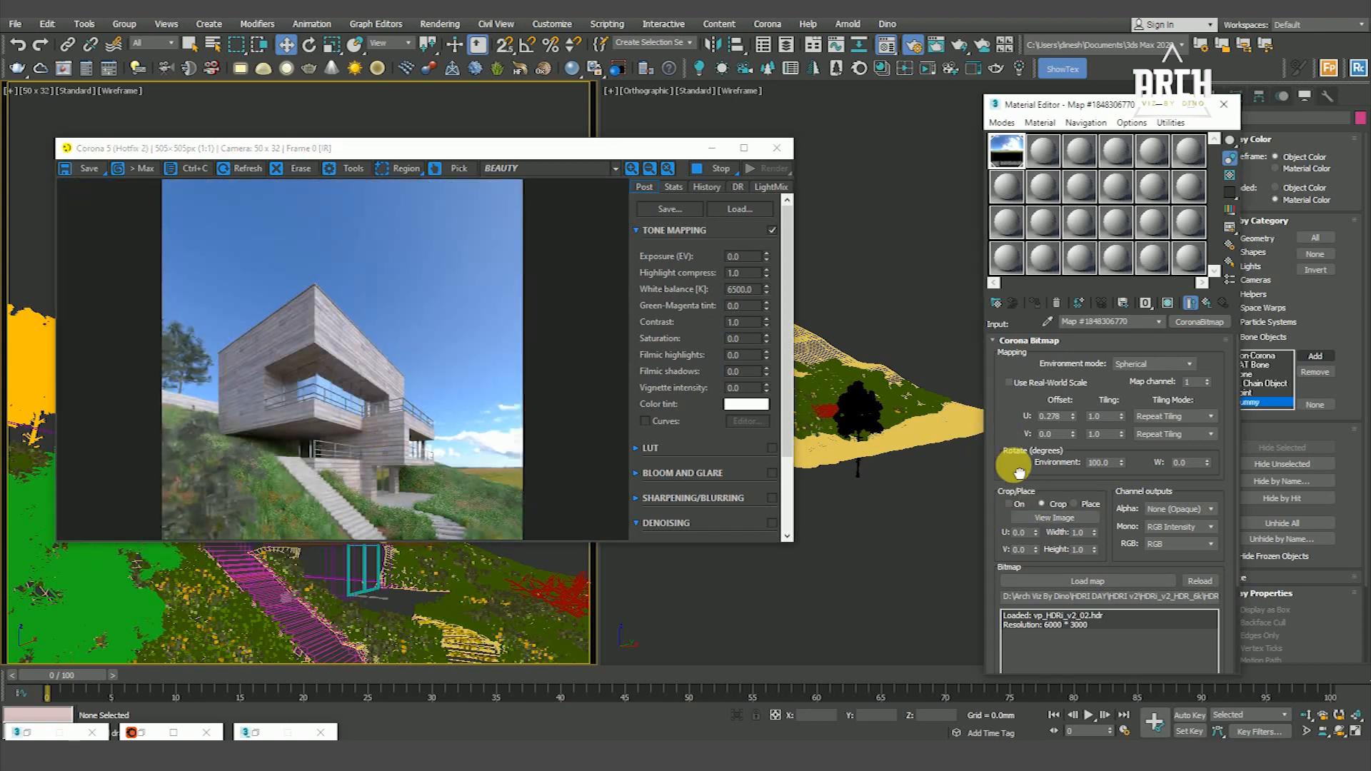
Step: Try an environment rotation of 118 degrees and check the light on the facade
double_click(1091, 463)
drag(1122, 467, 1126, 456)
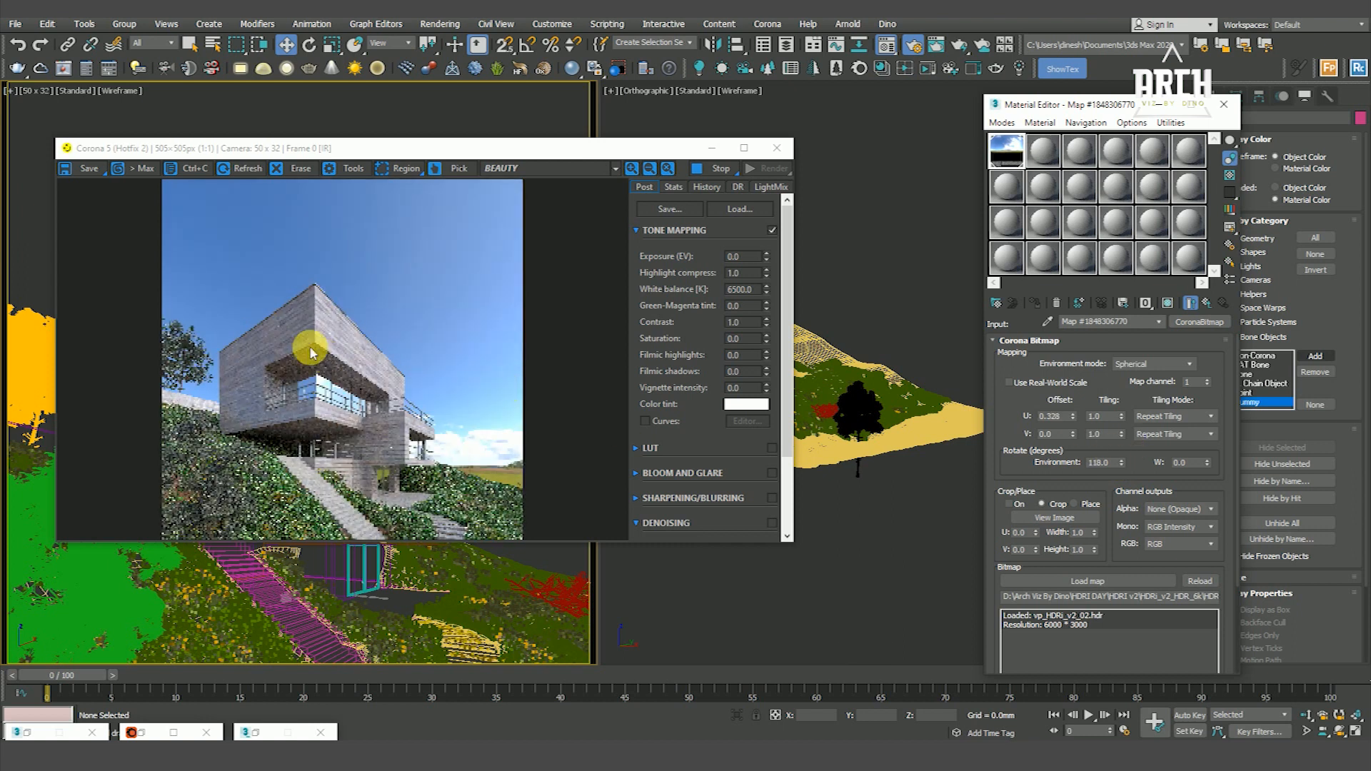
scroll(349, 338, up, 2)
scroll(348, 338, down, 2)
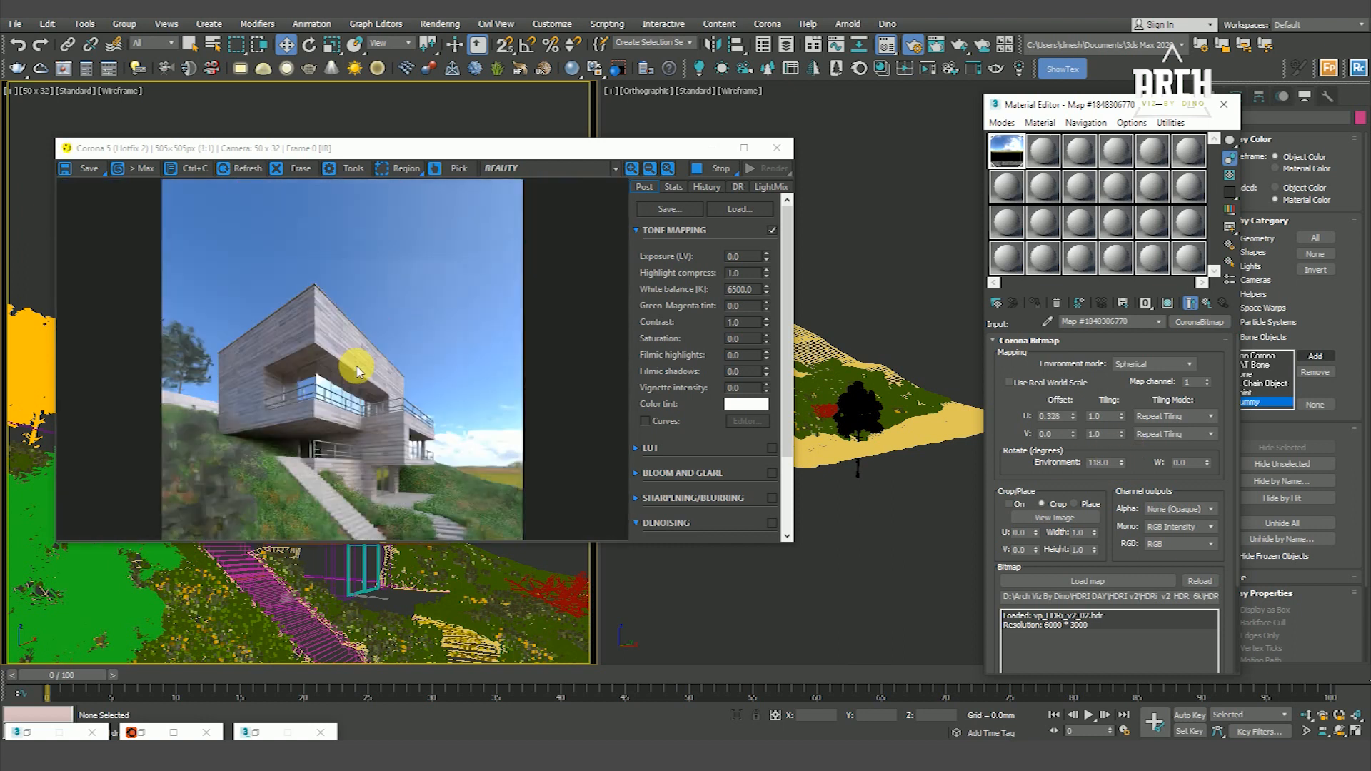
Step: Fine-tune the HDRI's environment rotation to about 128.1 degrees and inspect the house and sky in the render
drag(1126, 466, 1123, 459)
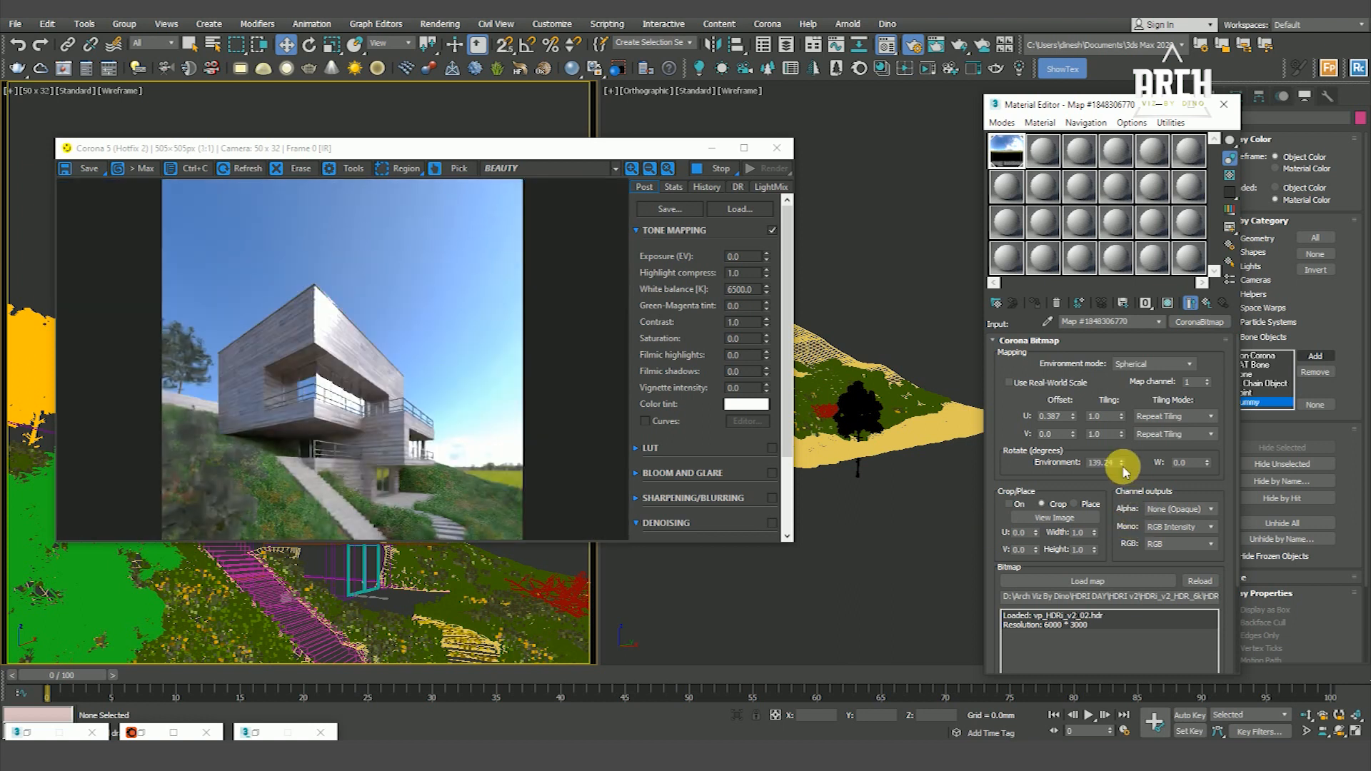
drag(1122, 464, 1126, 475)
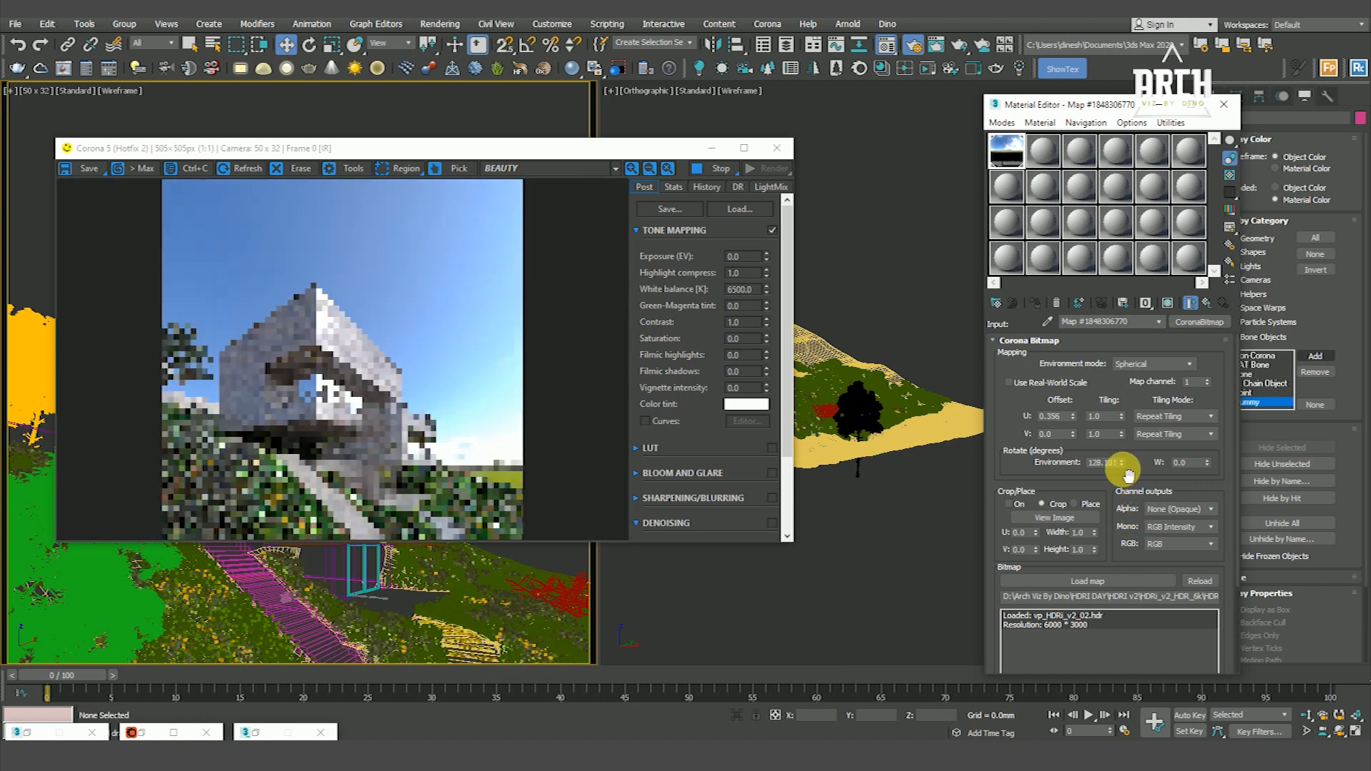
scroll(355, 404, up, 2)
scroll(385, 386, up, 2)
scroll(429, 375, down, 4)
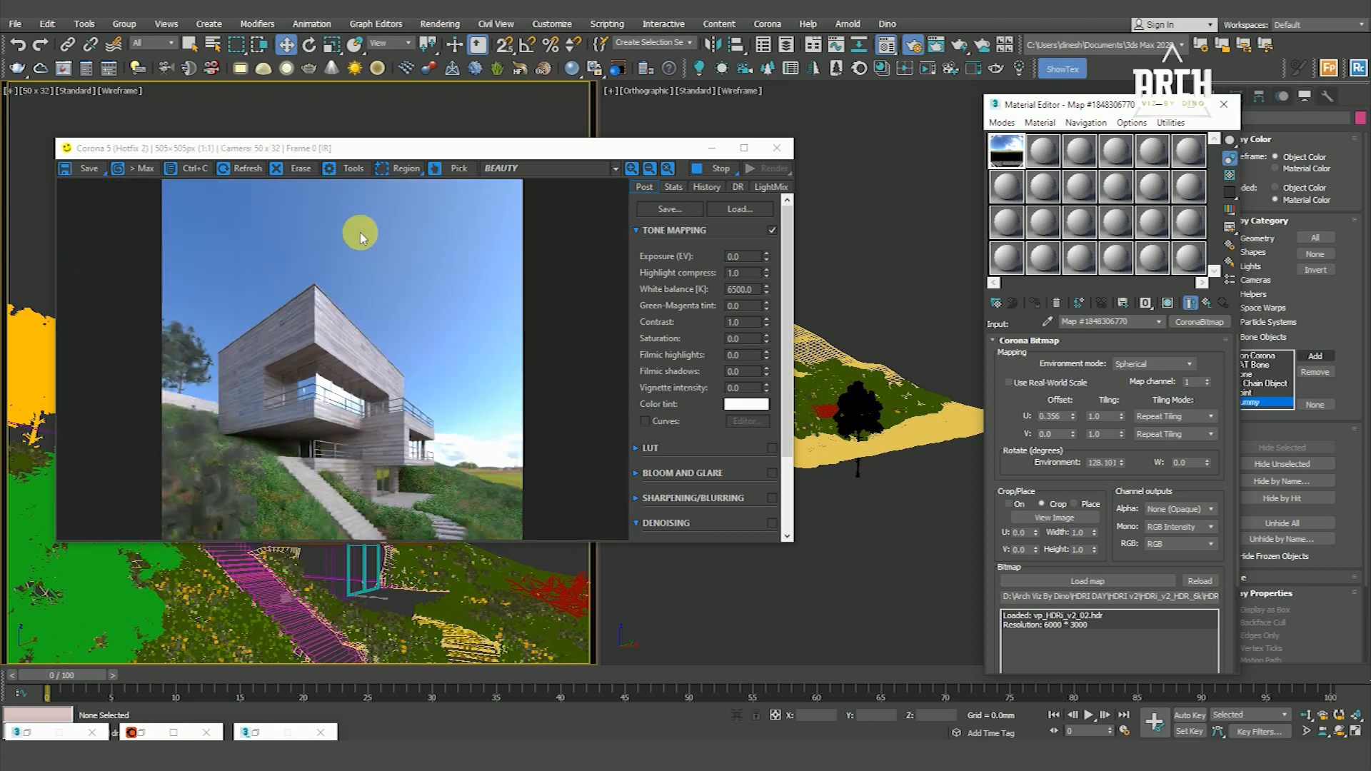
scroll(339, 353, up, 2)
scroll(367, 356, down, 2)
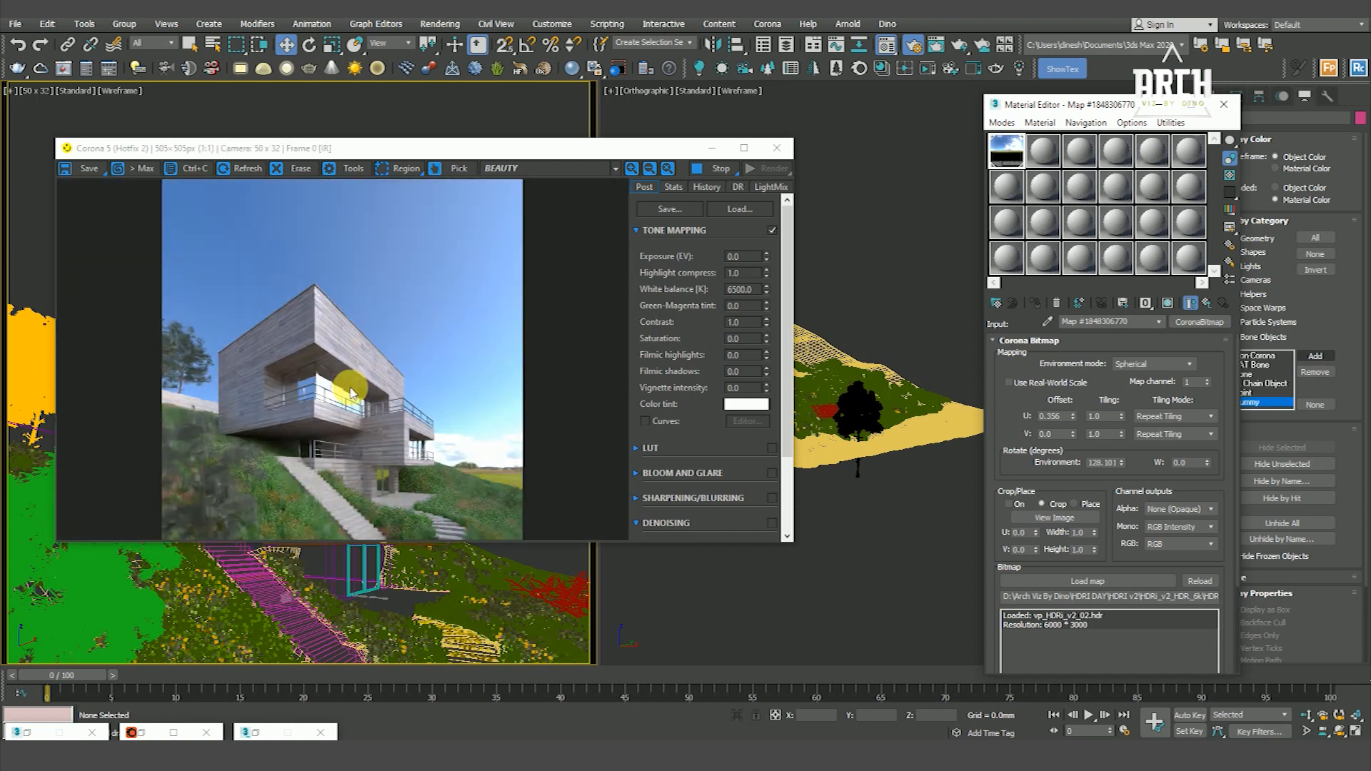
scroll(328, 336, up, 2)
scroll(372, 342, down, 2)
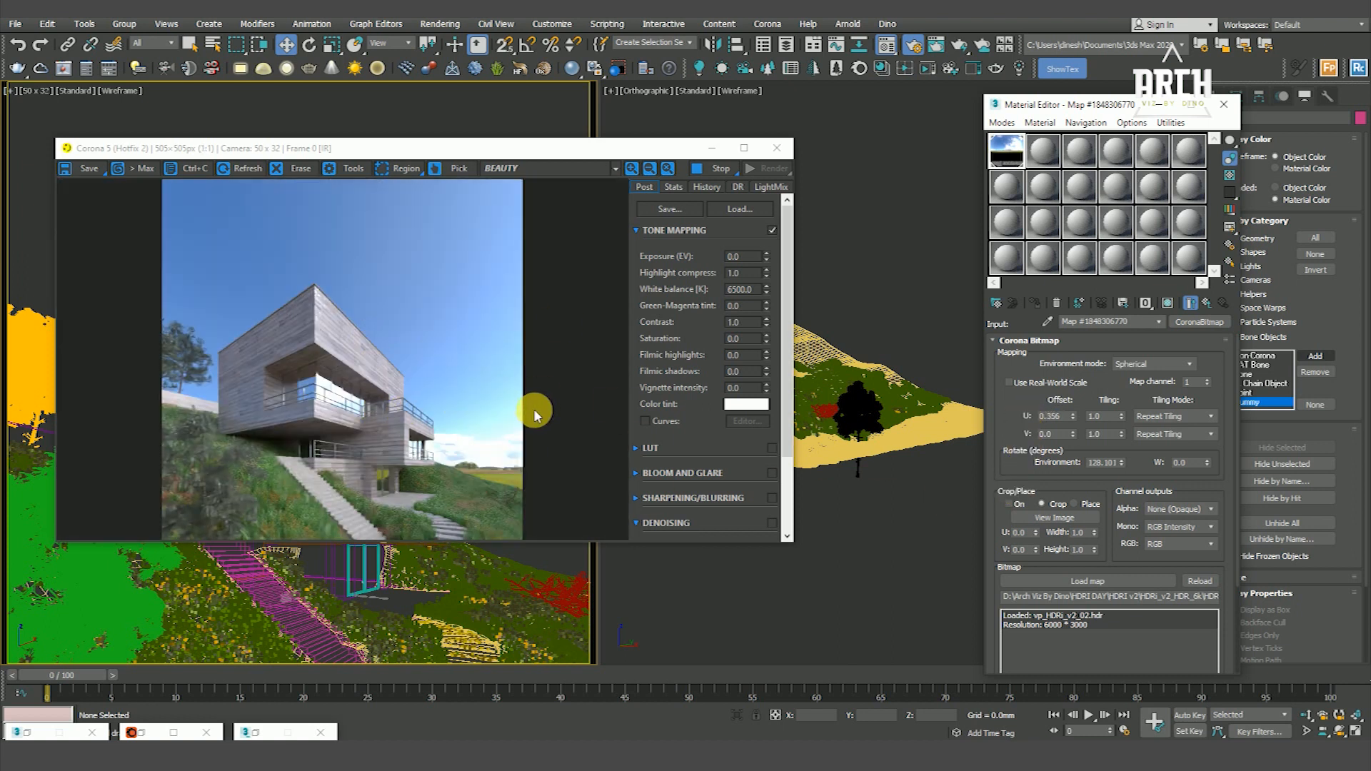
Step: Compare highlight compression values of 2 and 10 on the bright window reflections, and settle on 2
double_click(749, 275)
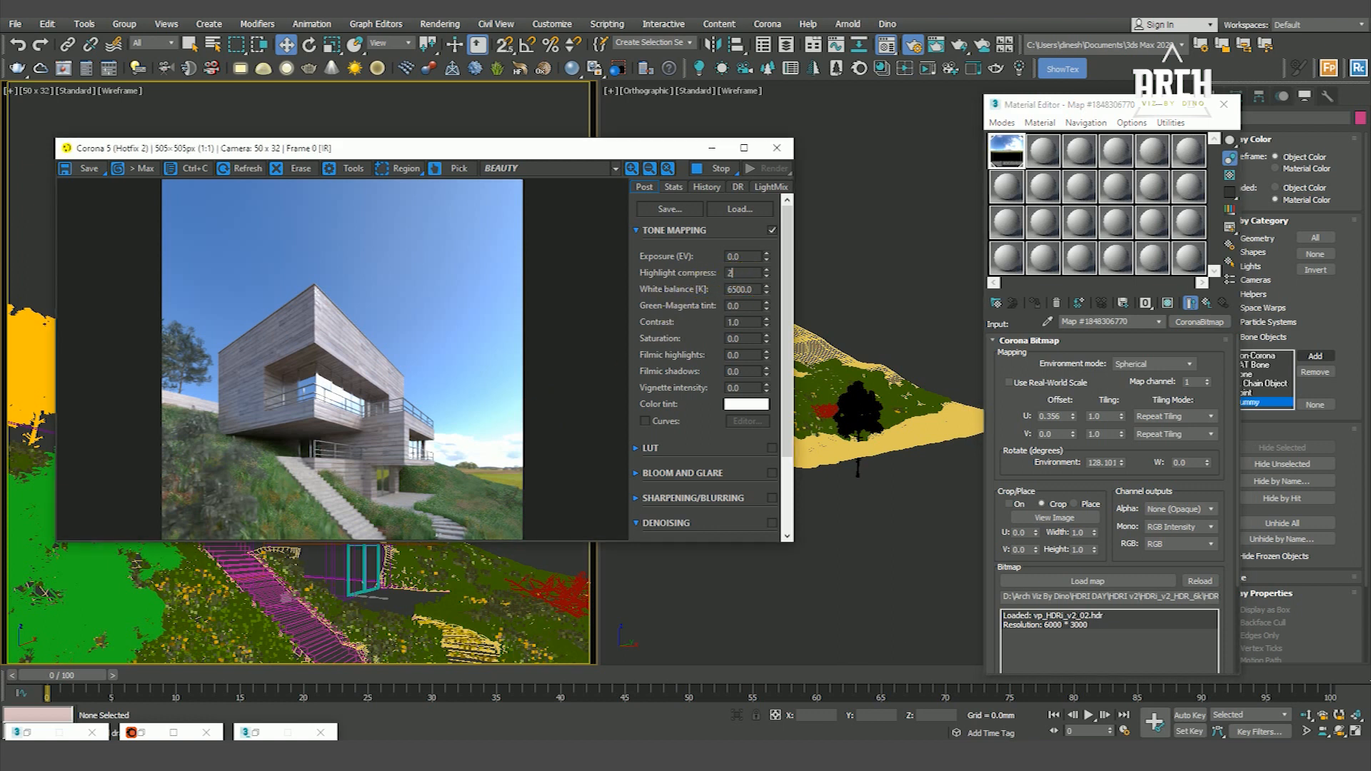
text(2)
key(Return)
key(Return)
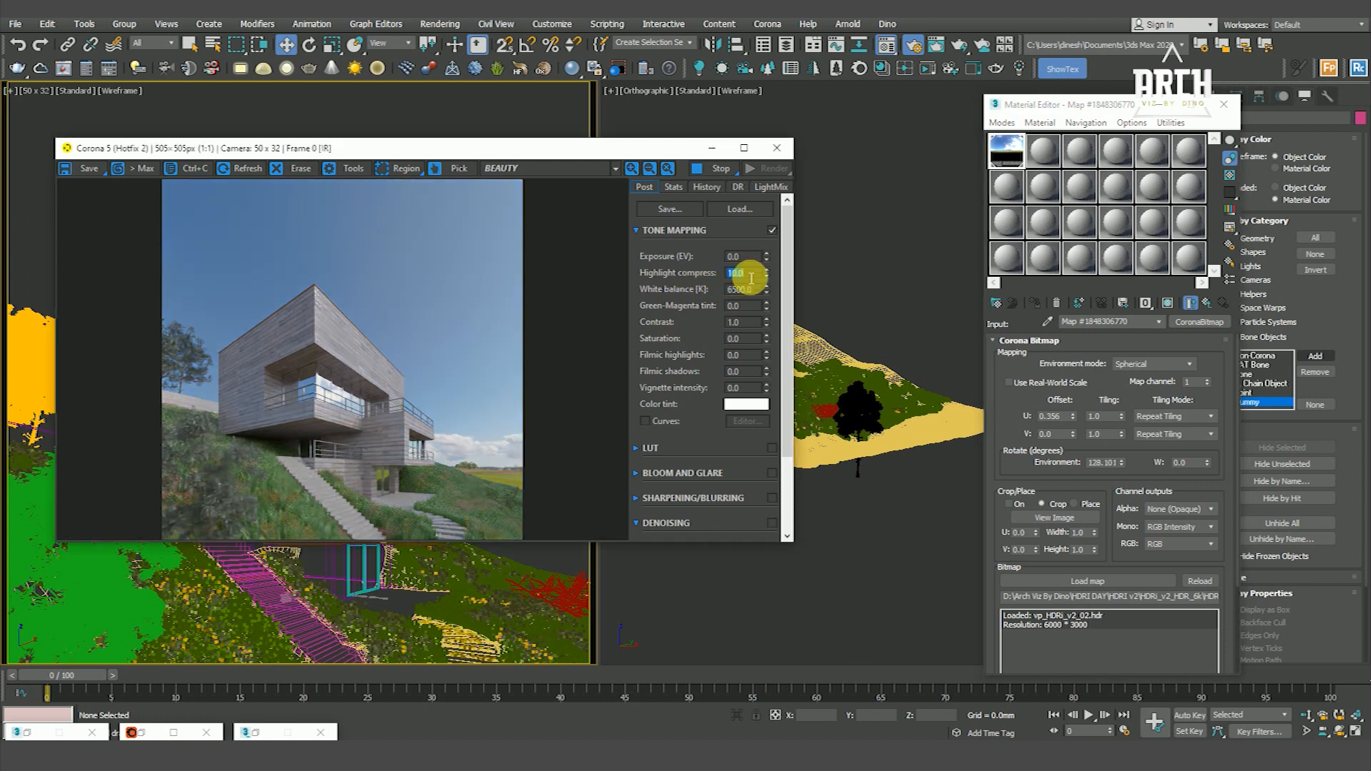
click(331, 397)
scroll(326, 395, up, 1)
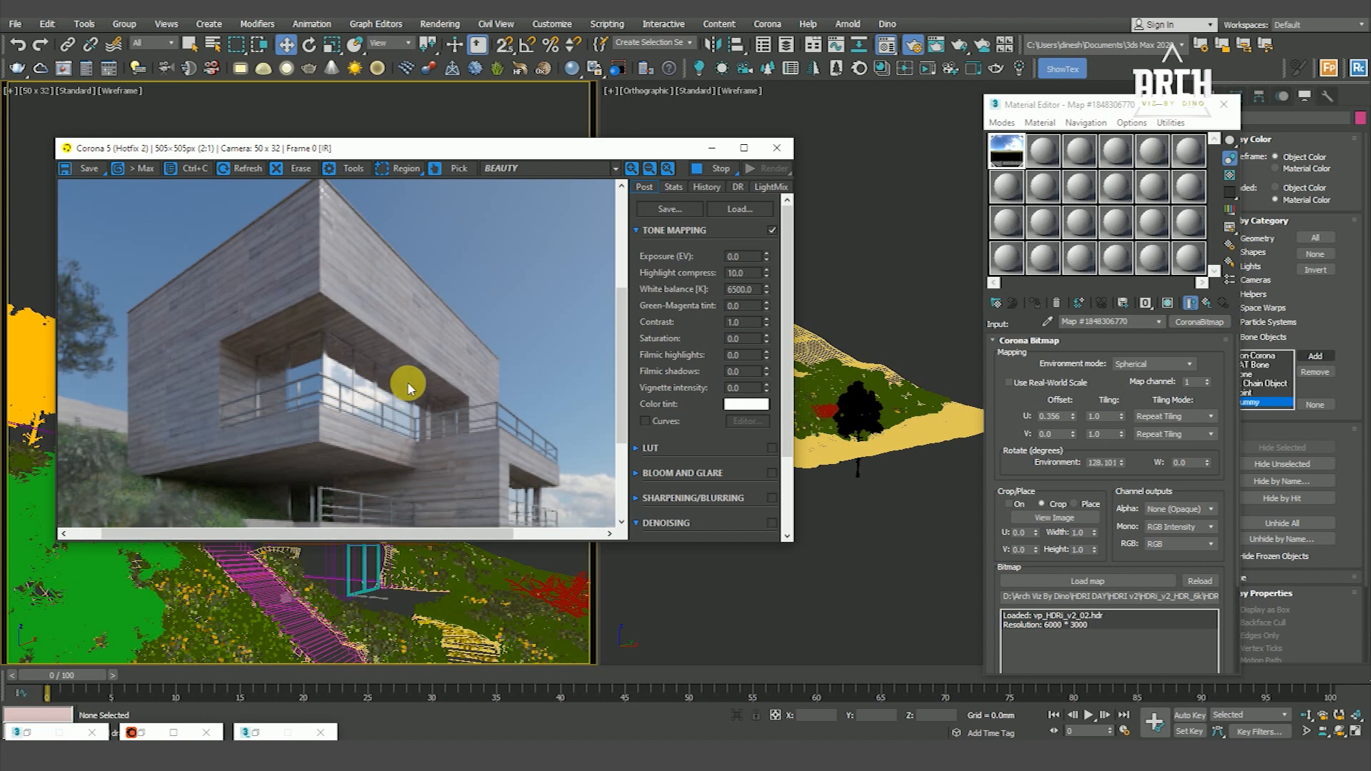
scroll(408, 389, down, 1)
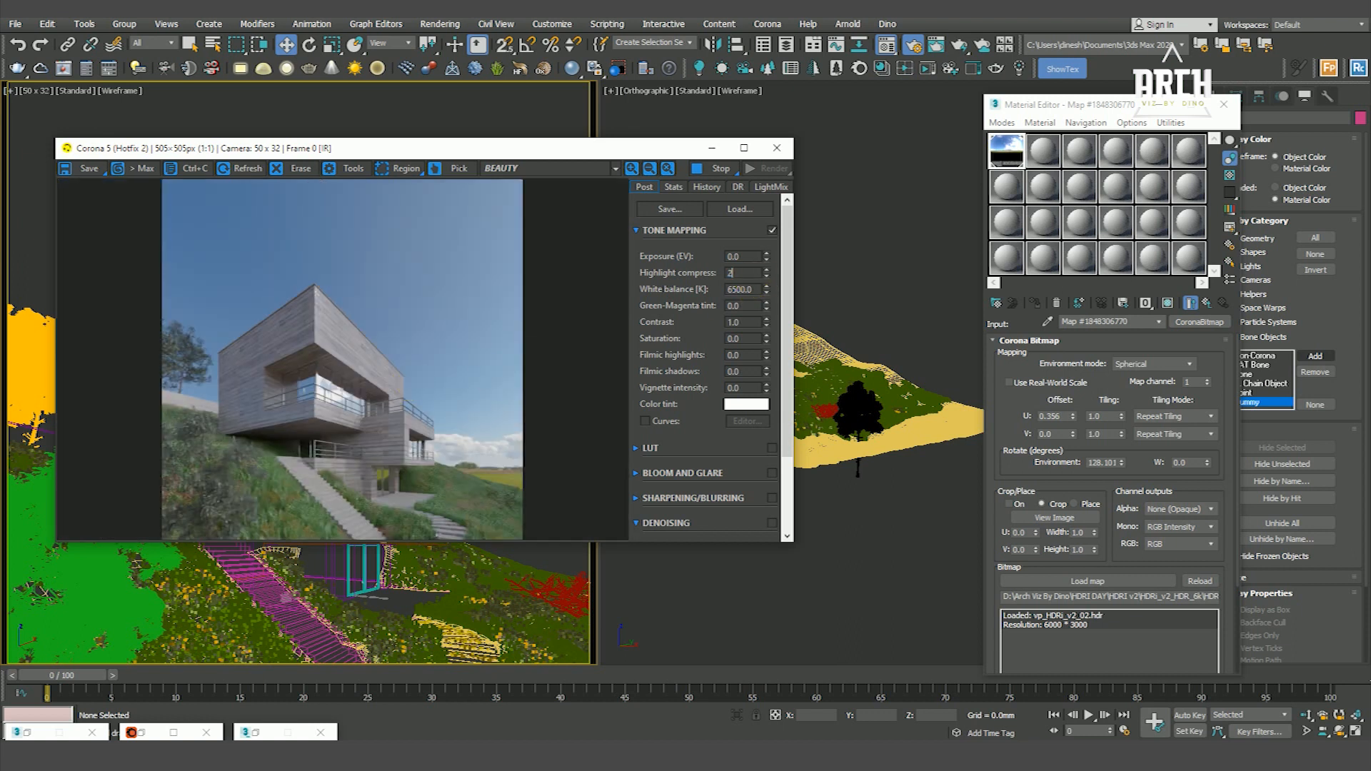
text(2)
key(Return)
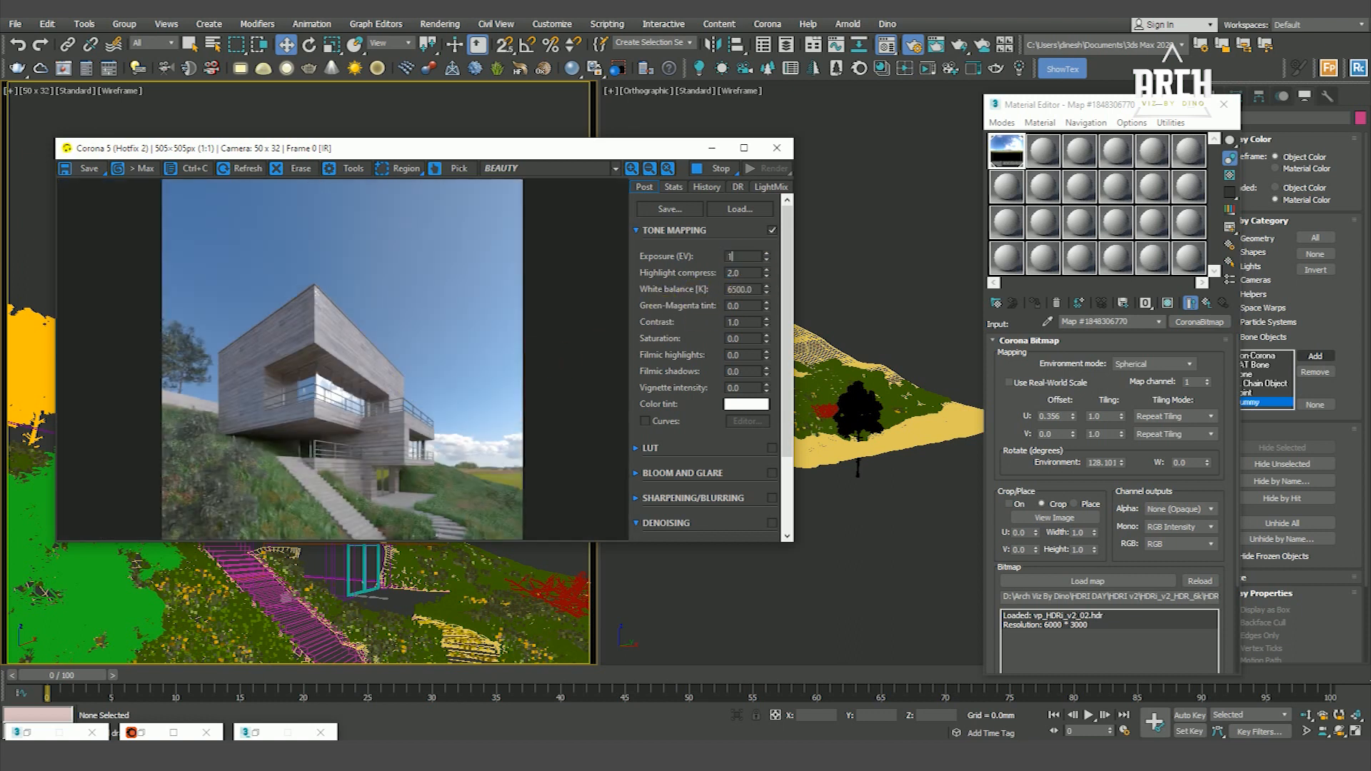
Step: Test a tone mapping exposure of 1, return it to 0, and set the contrast to 2
text(1)
key(Return)
text(0)
key(Return)
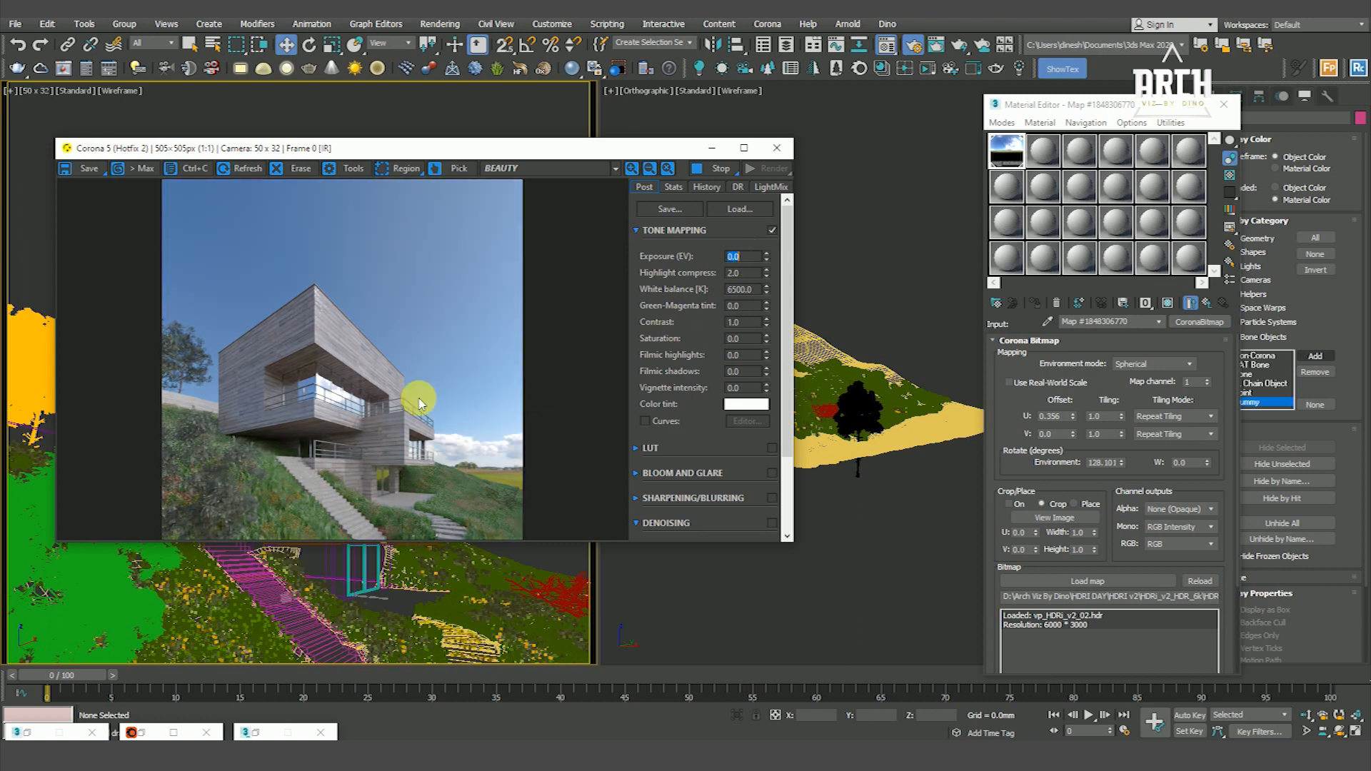
key(Return)
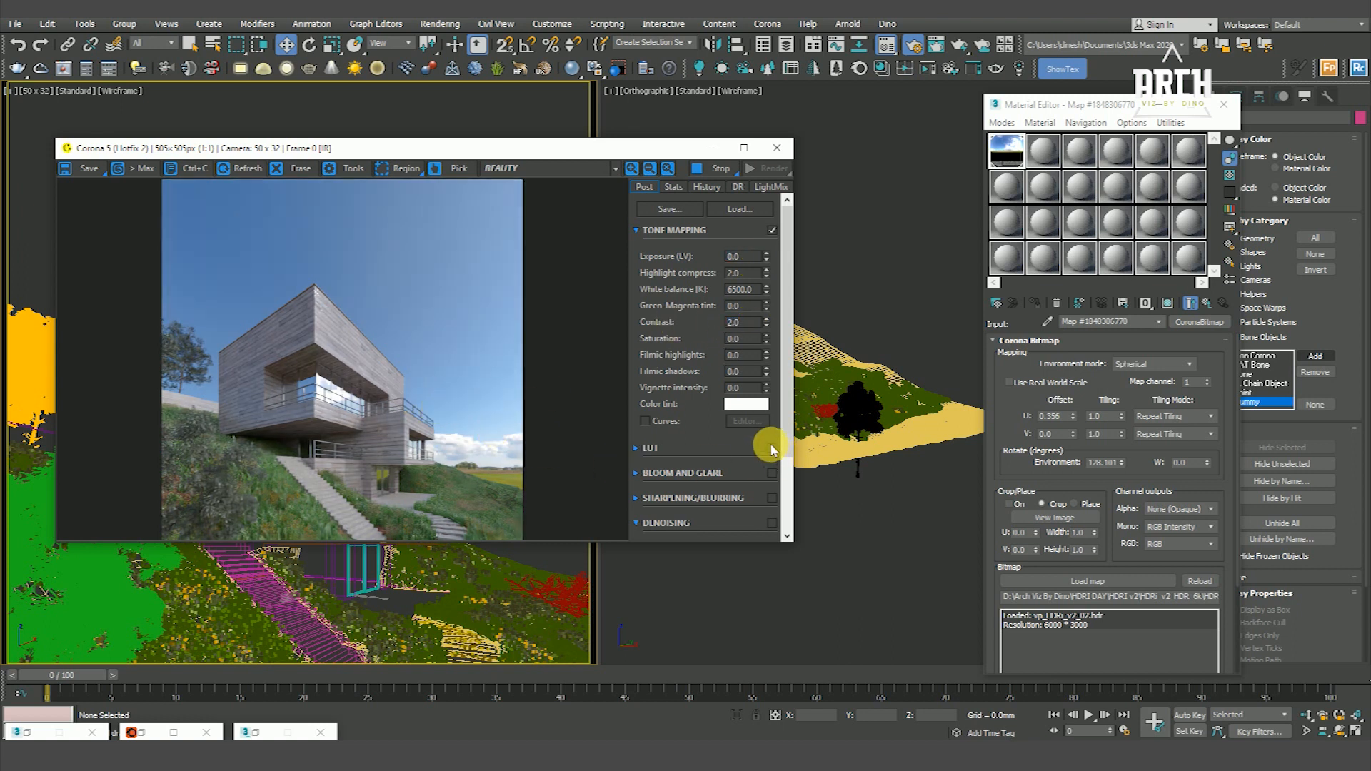
Step: Enable the LUT, try Adanmq_Advantix_400 on the render, and switch to the Adanmq HDC_400+ LUT
scroll(785, 457, down, 2)
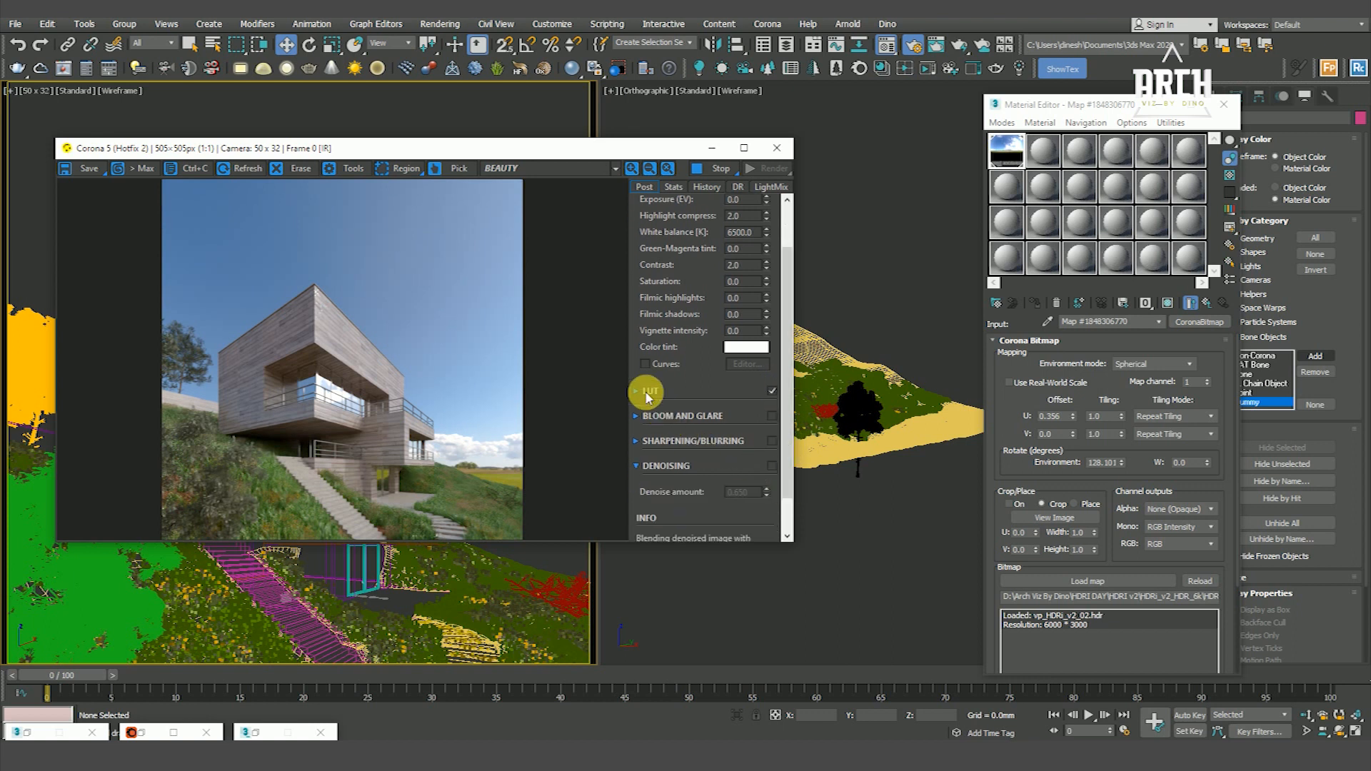
click(671, 391)
click(765, 443)
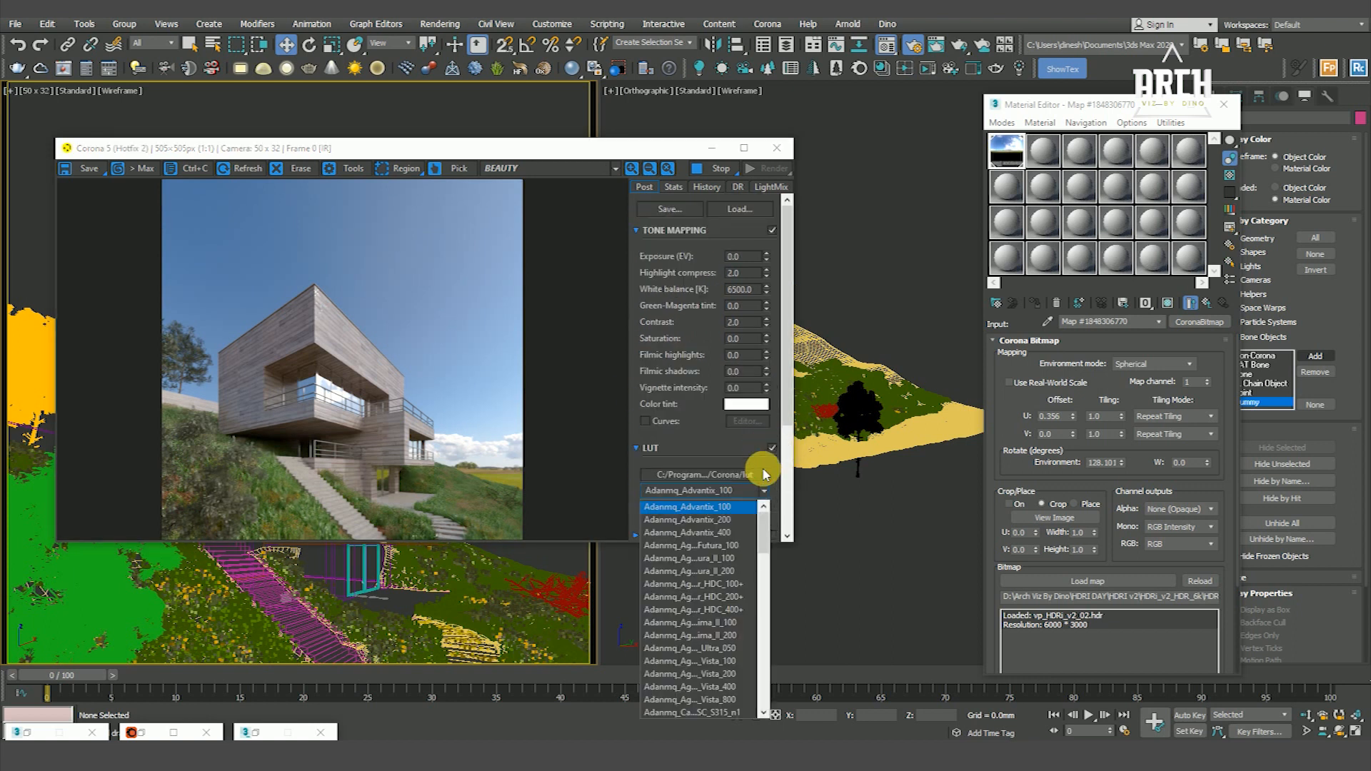
click(739, 535)
scroll(343, 358, up, 1)
scroll(406, 325, down, 1)
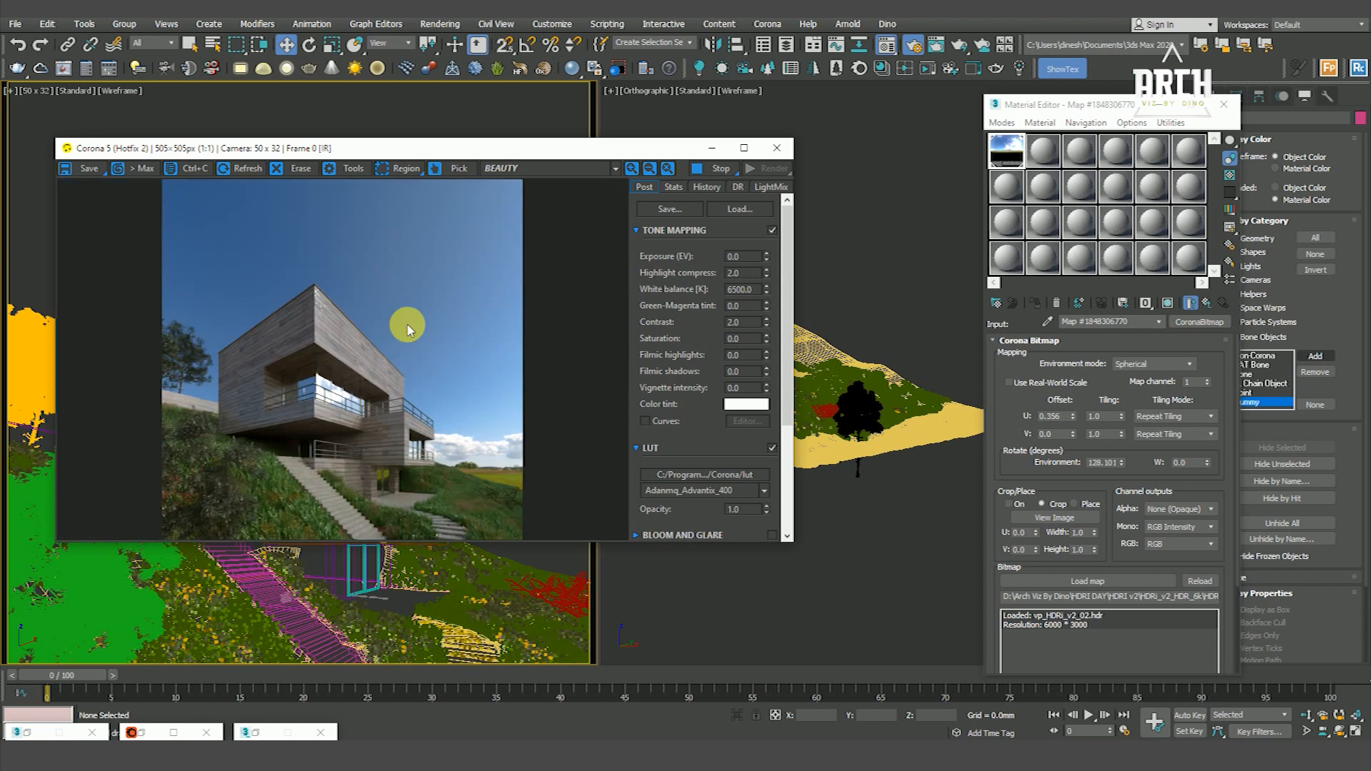
click(765, 490)
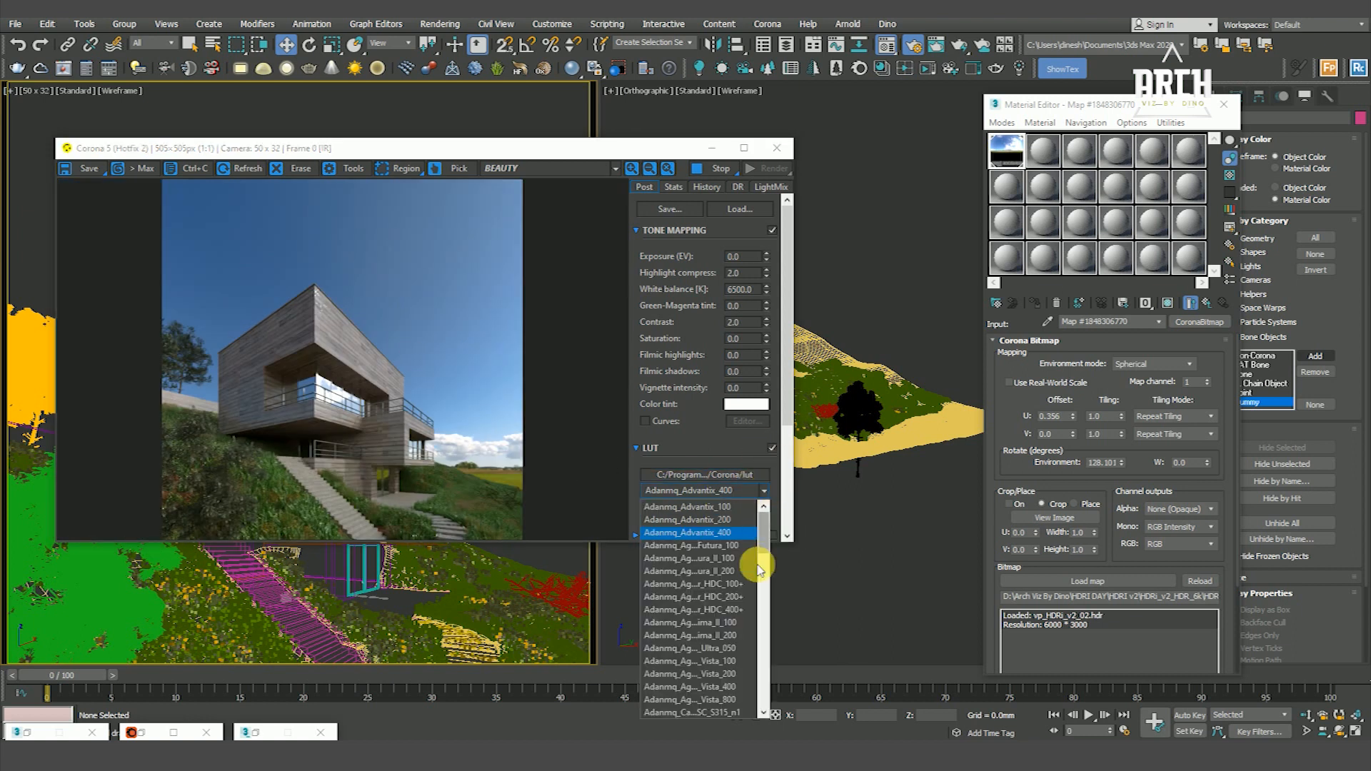
click(732, 609)
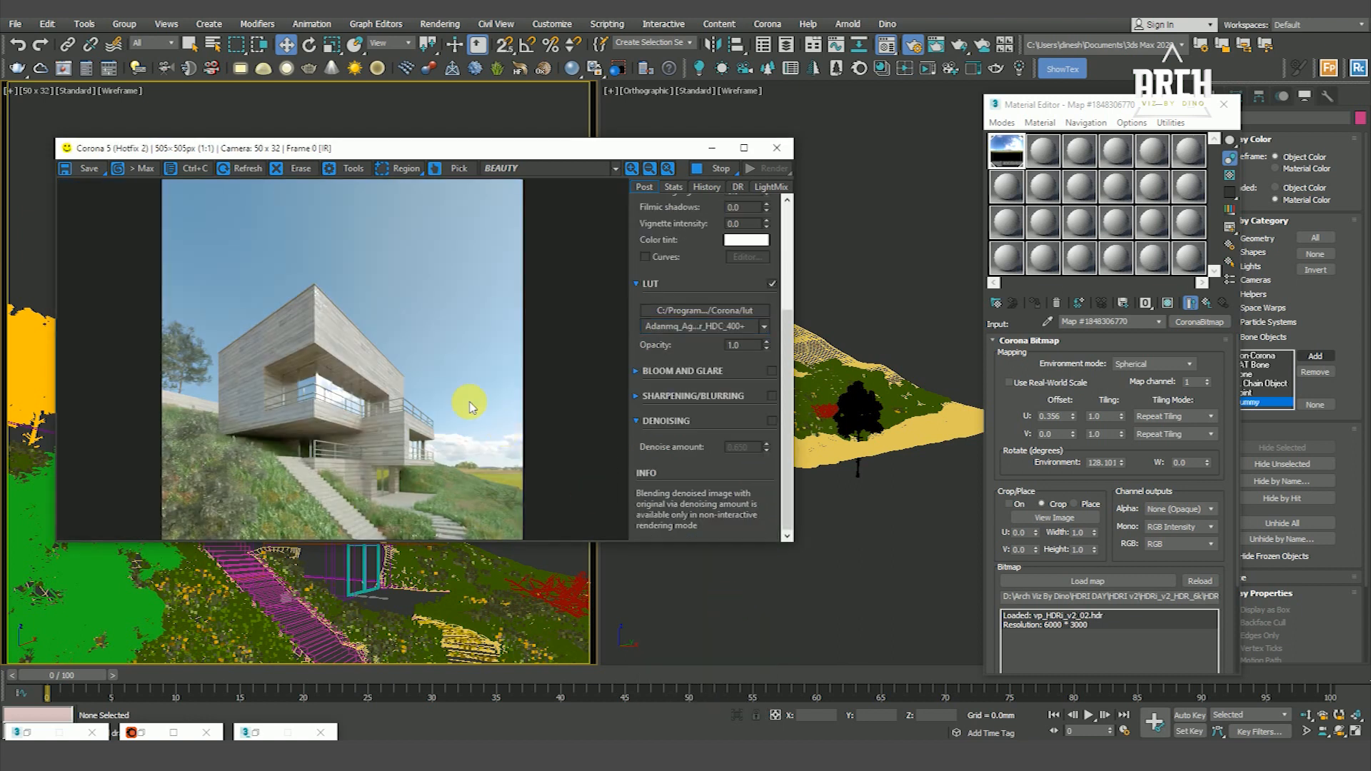
Step: Try the Kim_Amlan...graphic_01 LUT, set the LUT opacity to 0.5, and inspect the house in the render
click(765, 326)
drag(765, 373, 769, 537)
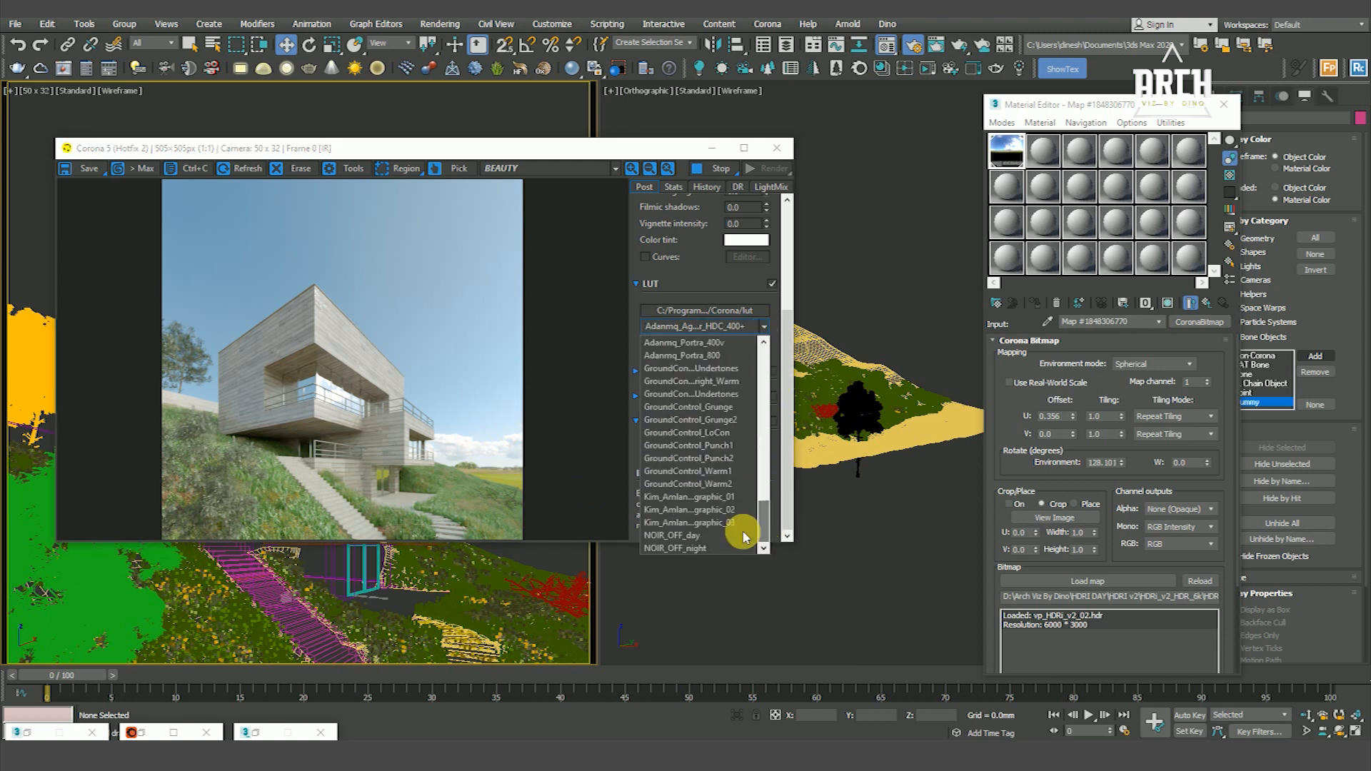
click(735, 540)
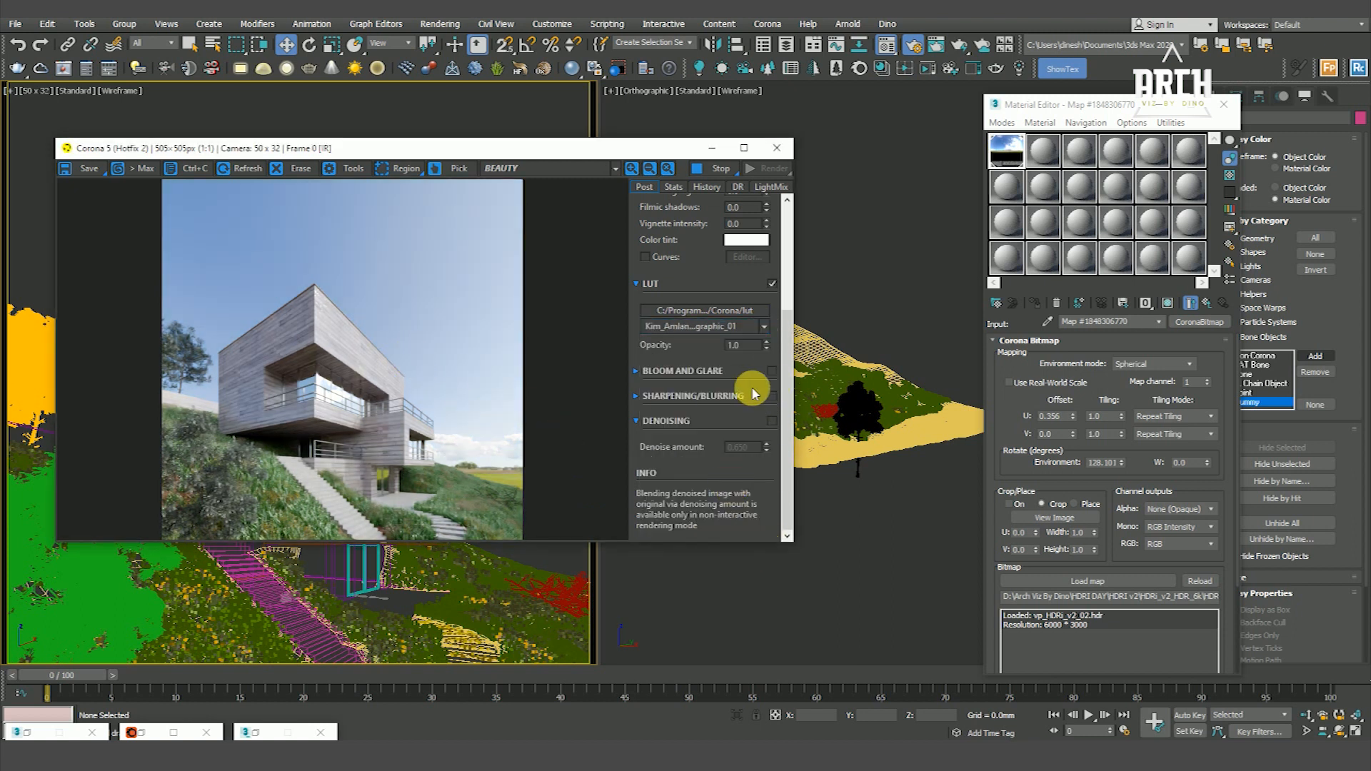
drag(758, 352, 641, 369)
text(.5)
key(Return)
scroll(357, 361, up, 3)
scroll(338, 330, down, 3)
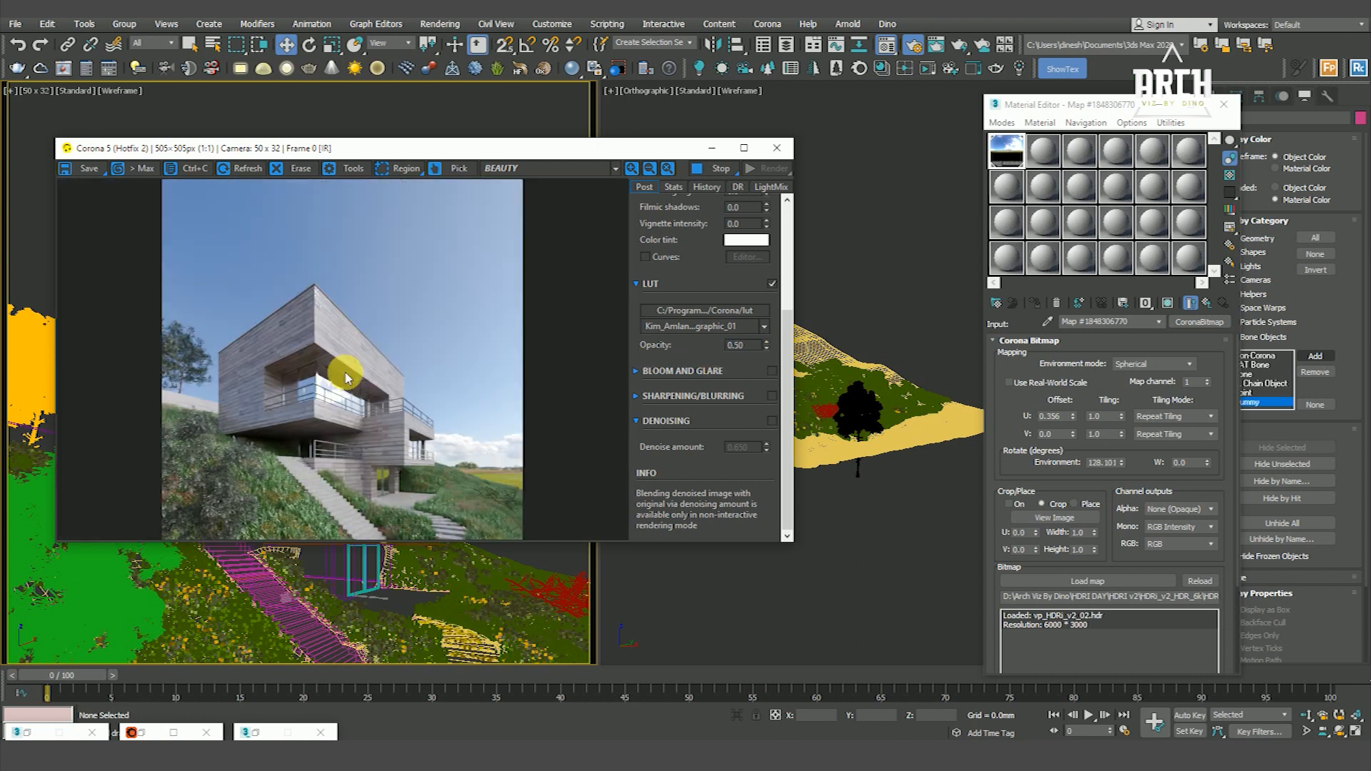
scroll(293, 394, up, 2)
scroll(293, 394, down, 2)
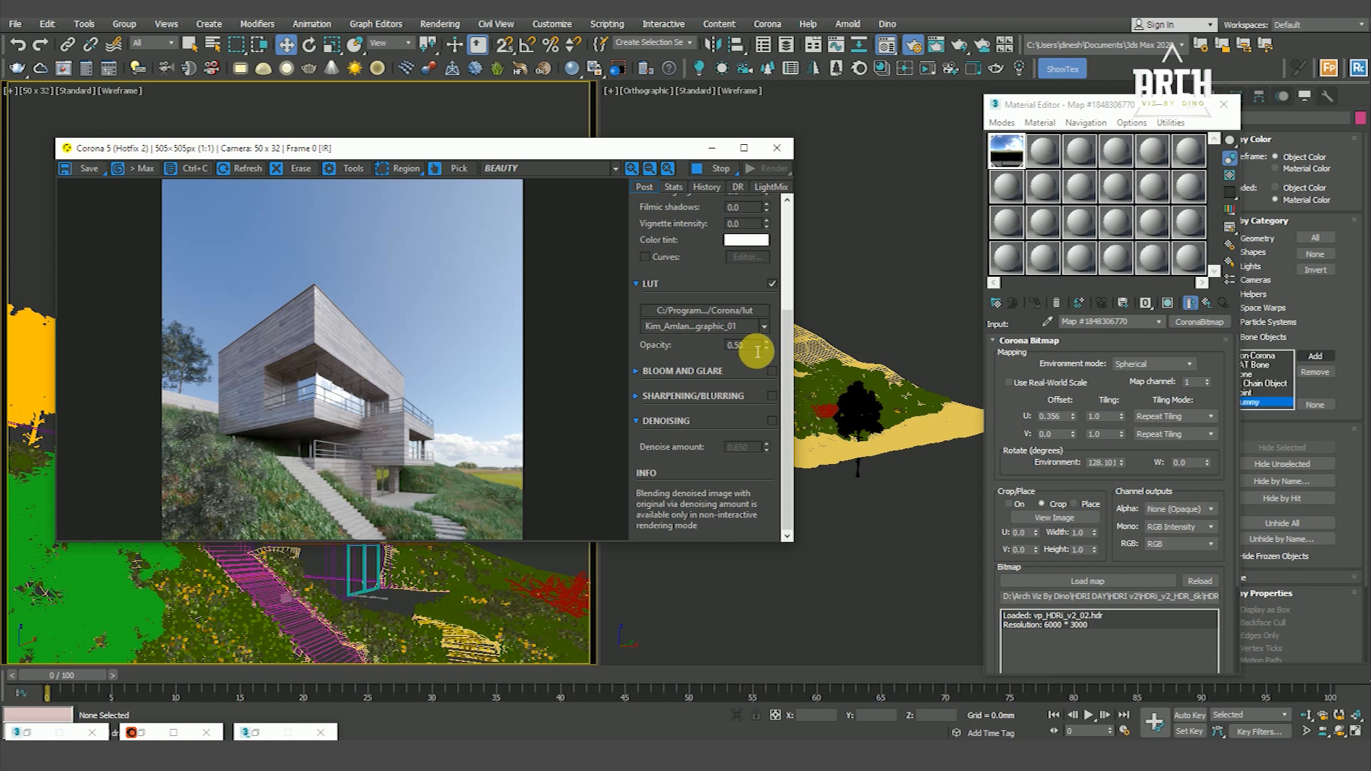
Step: Switch to the Adanmq_Advantix_200 LUT, compare the render with and without it, and collapse the LUT settings
click(764, 326)
drag(762, 507, 762, 343)
click(723, 355)
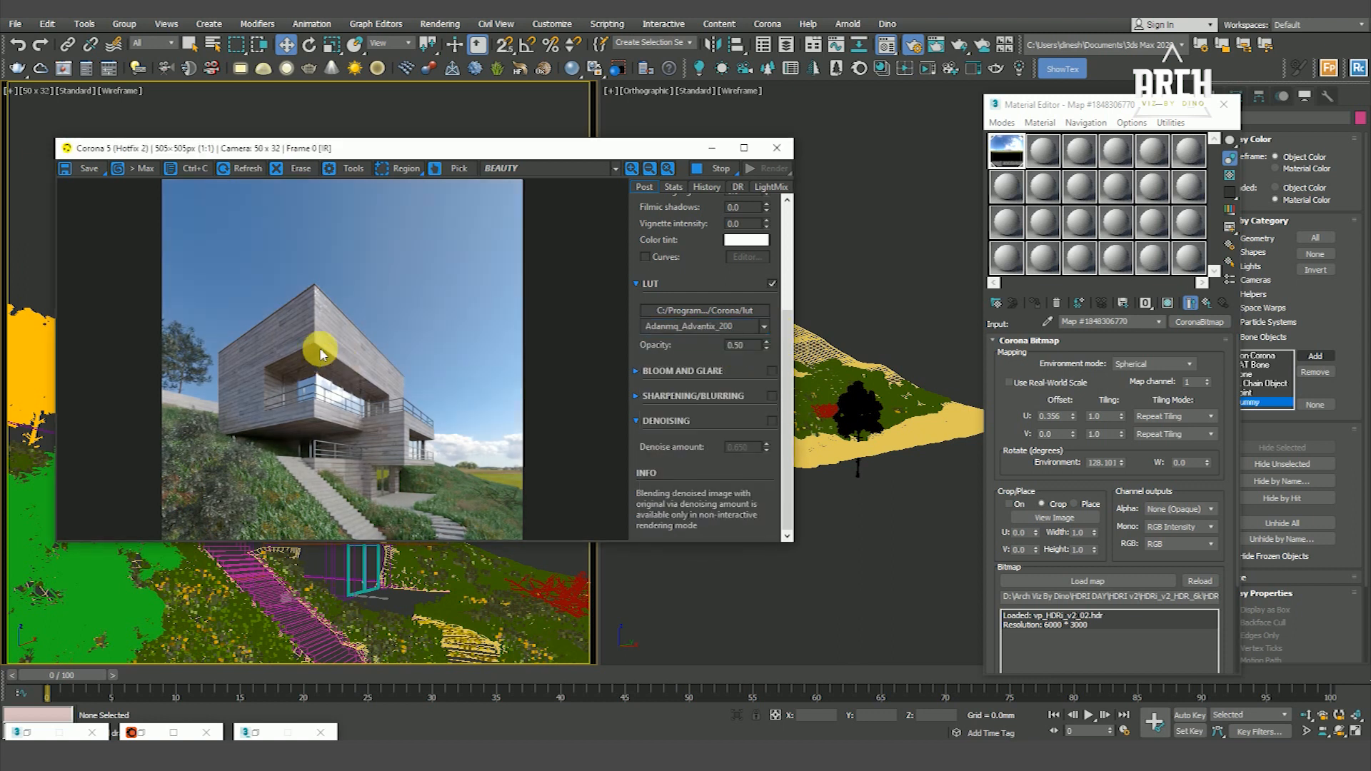
click(771, 284)
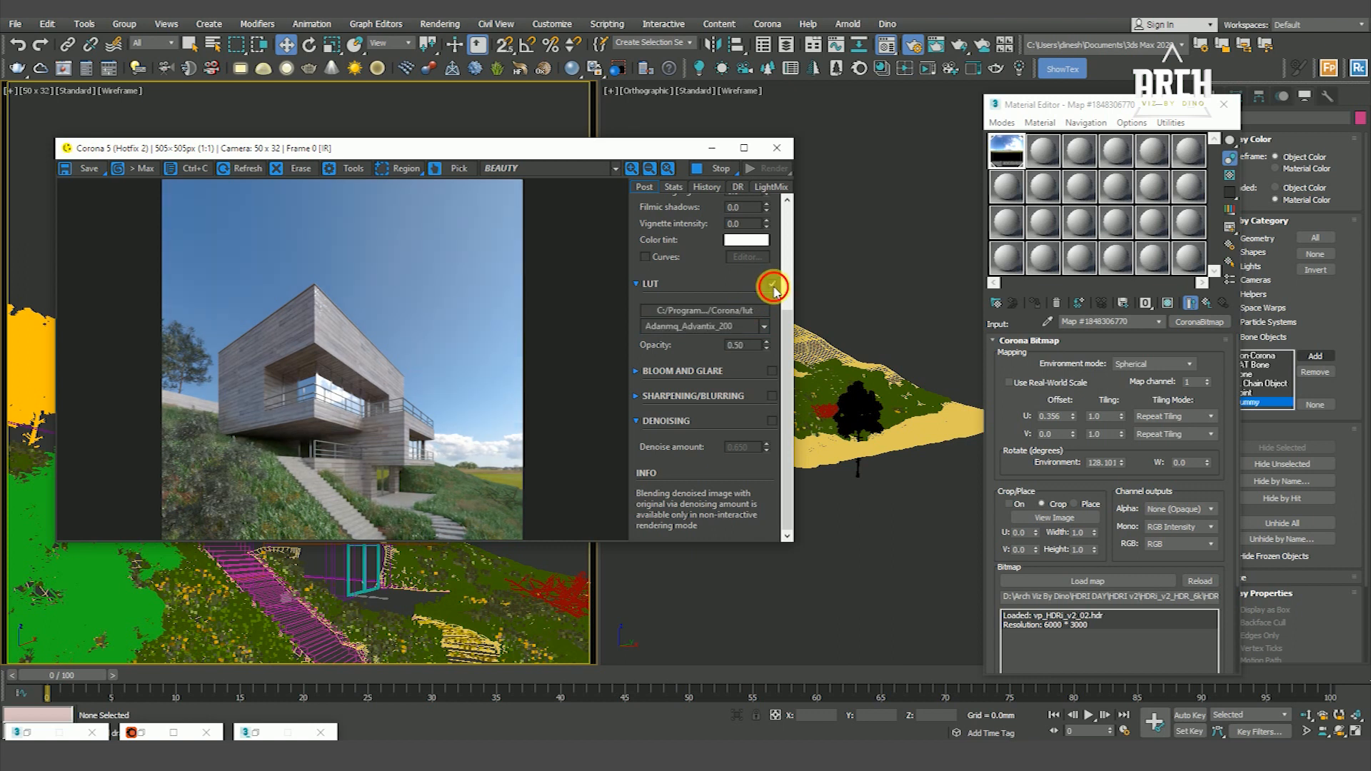
click(637, 284)
scroll(457, 381, up, 1)
scroll(457, 380, down, 1)
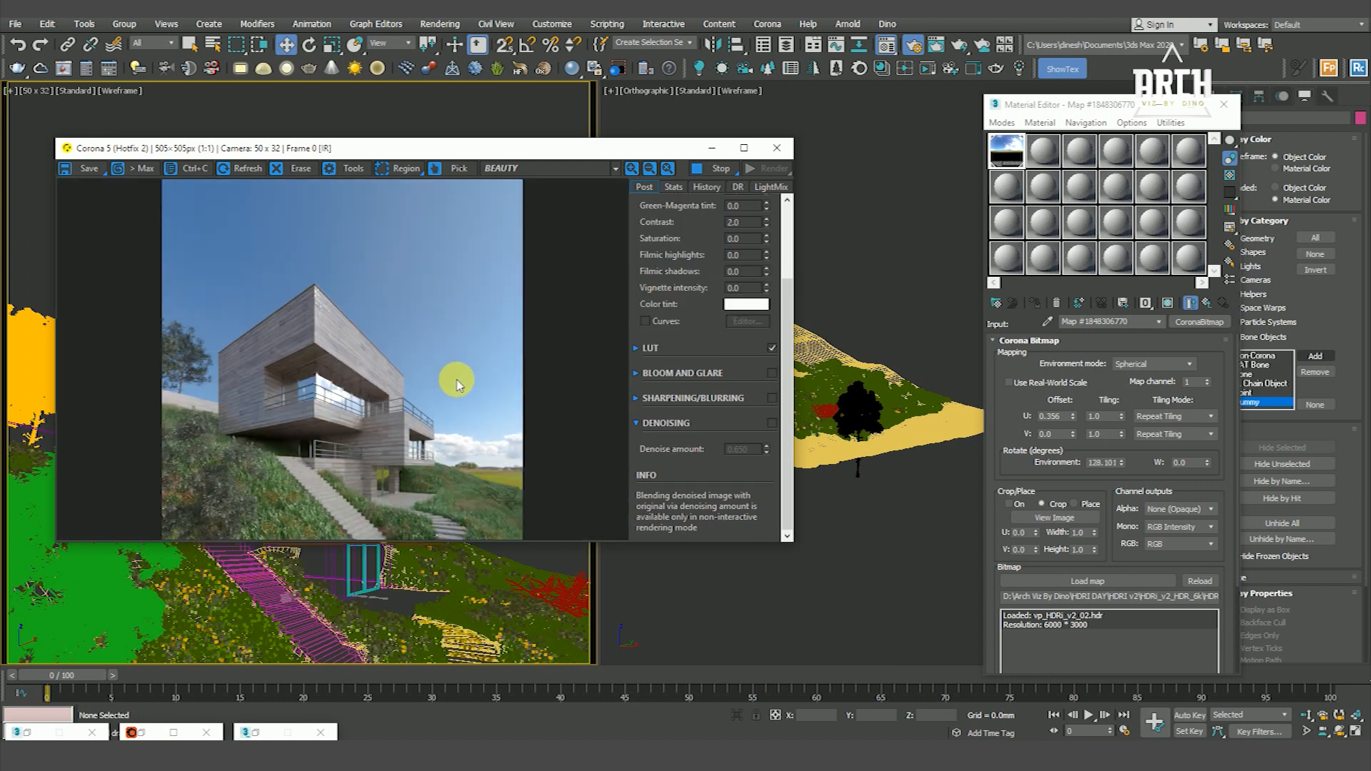
Step: Inspect the tree and facade detail up close, and disable fast preview denoising during render in the performance settings
drag(437, 152, 434, 135)
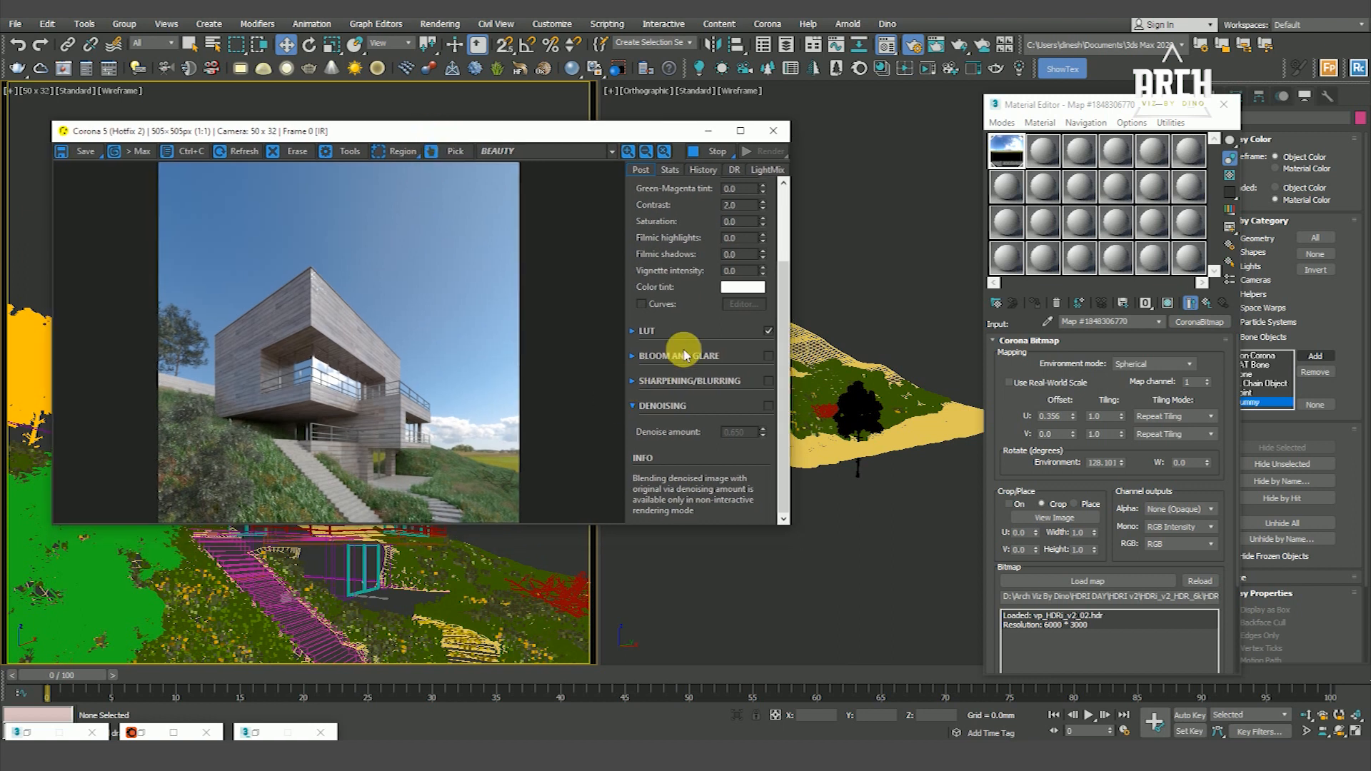
scroll(243, 413, up, 3)
middle_drag(227, 416, 352, 404)
middle_drag(189, 304, 266, 467)
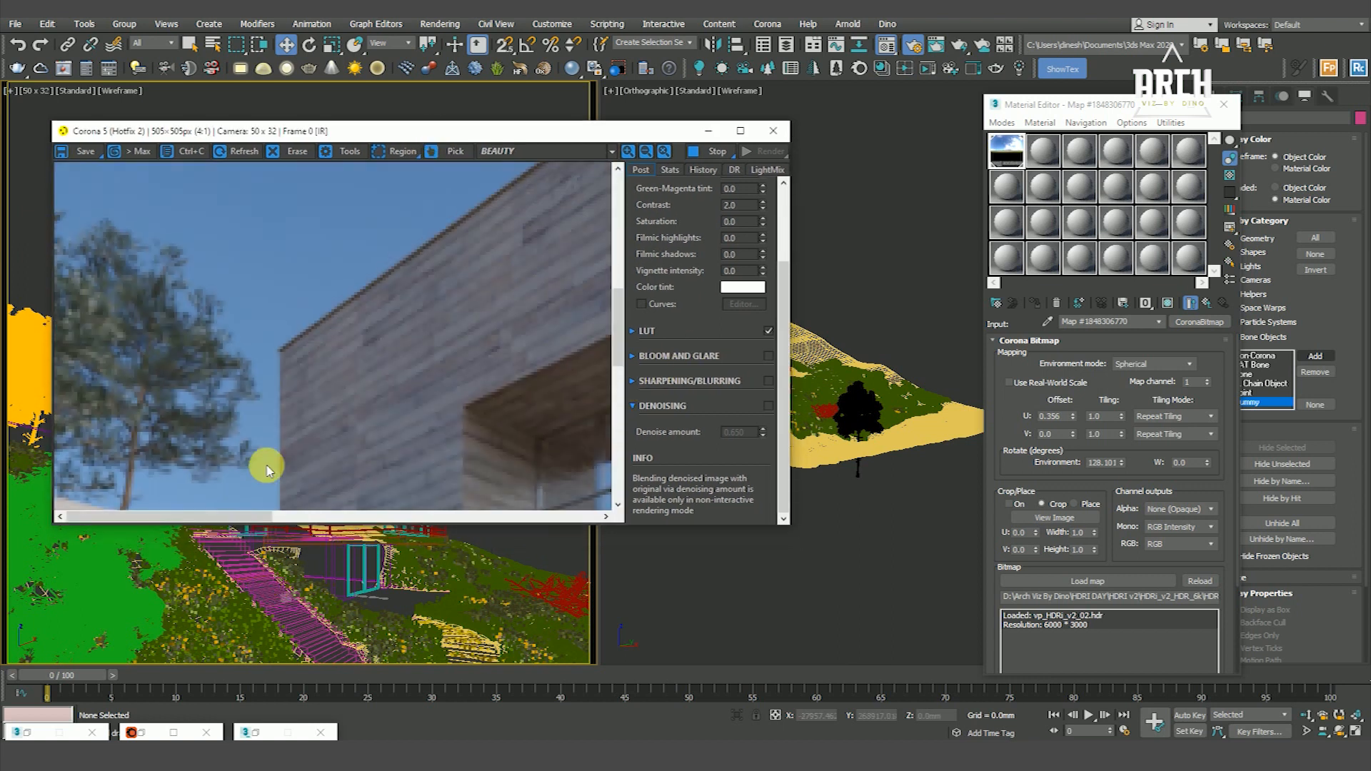
scroll(116, 319, down, 3)
click(251, 732)
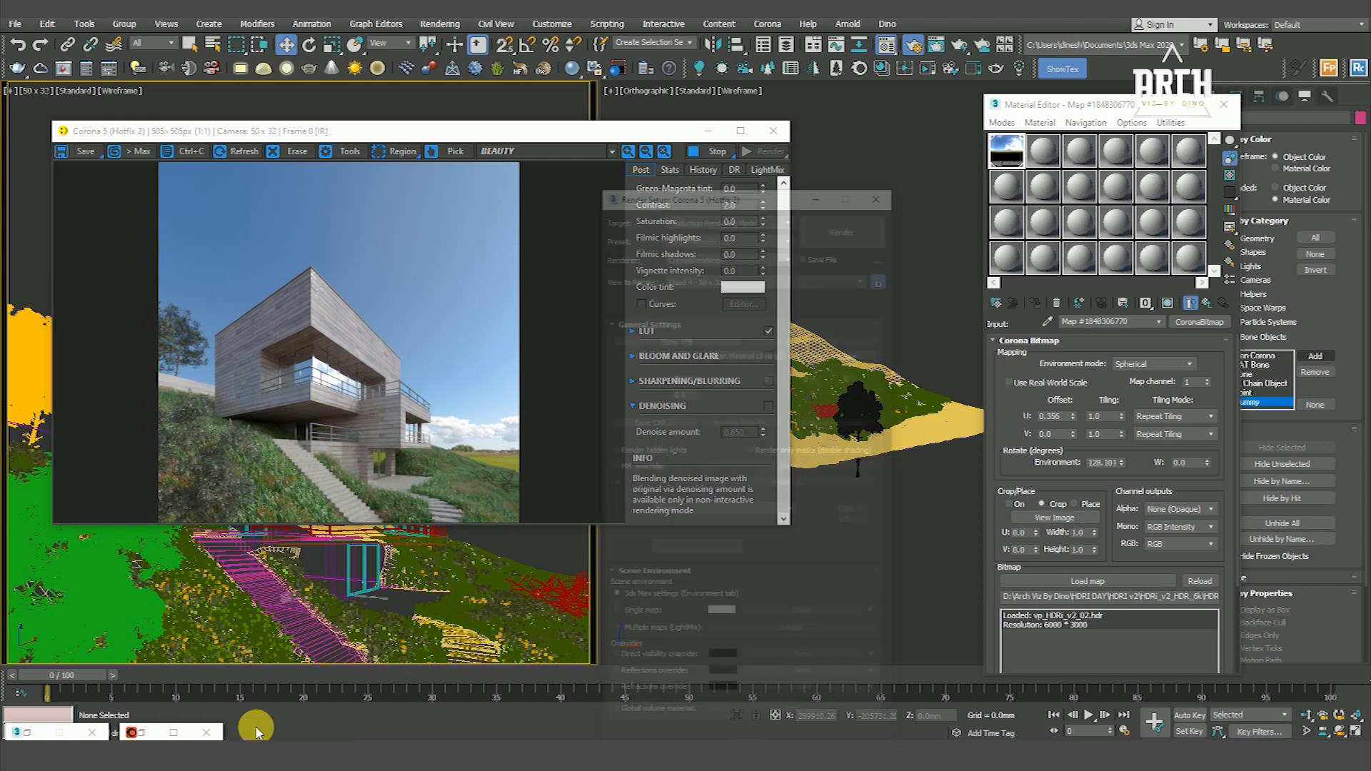
click(813, 198)
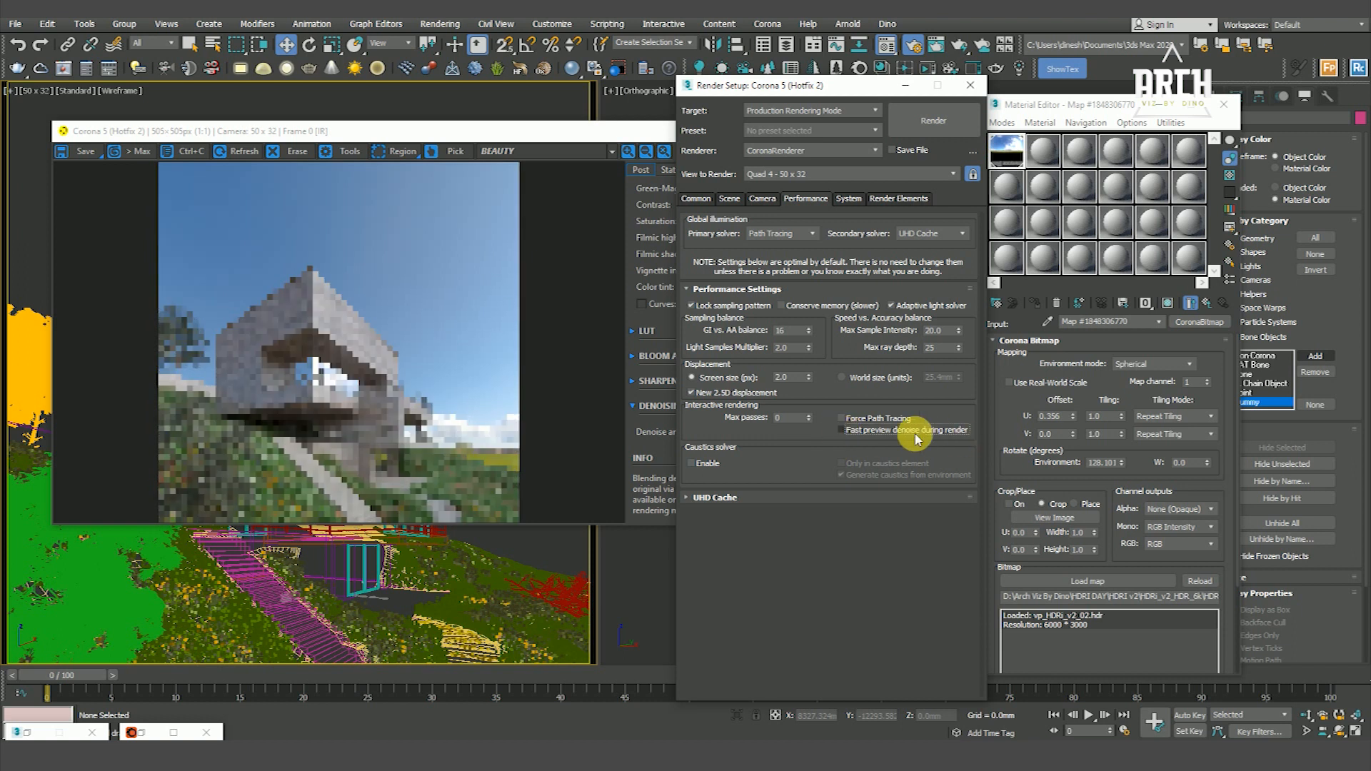
scroll(346, 330, up, 2)
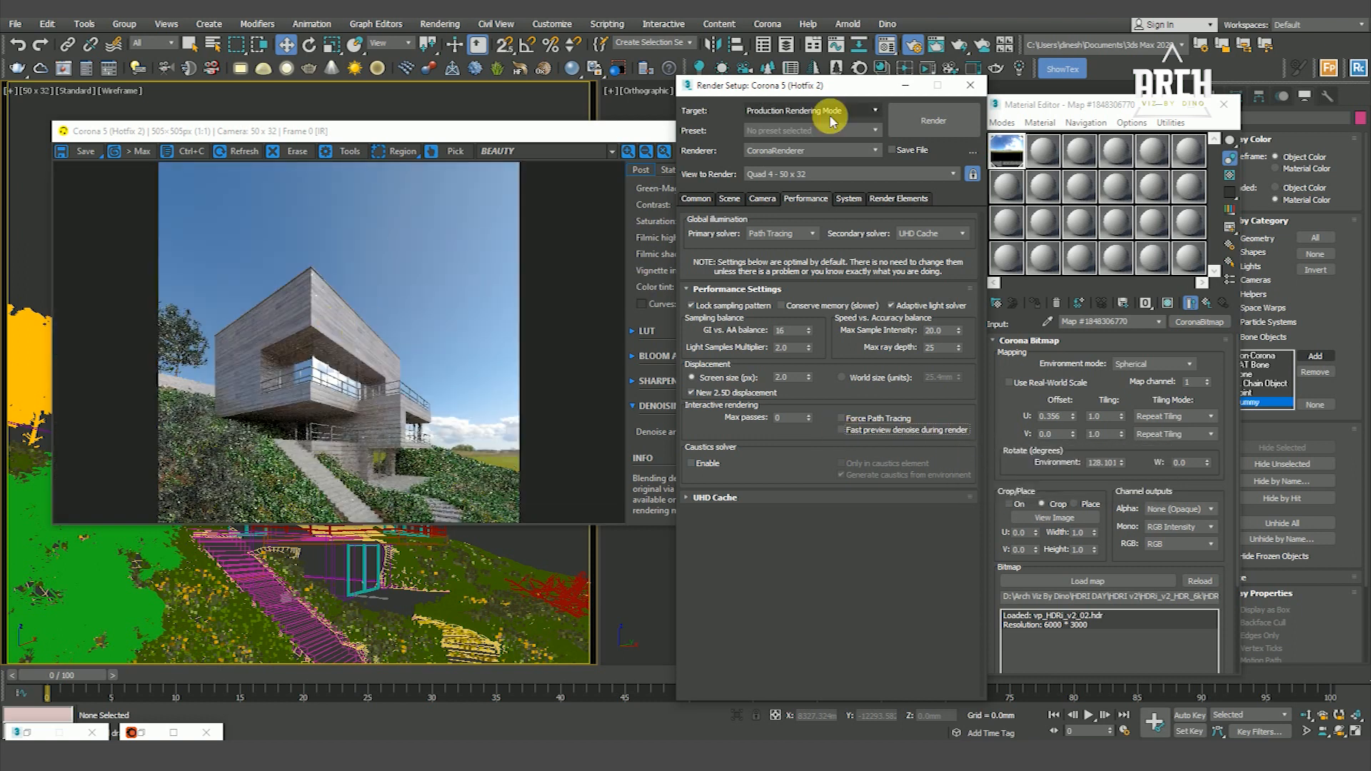
click(905, 85)
scroll(284, 371, down, 2)
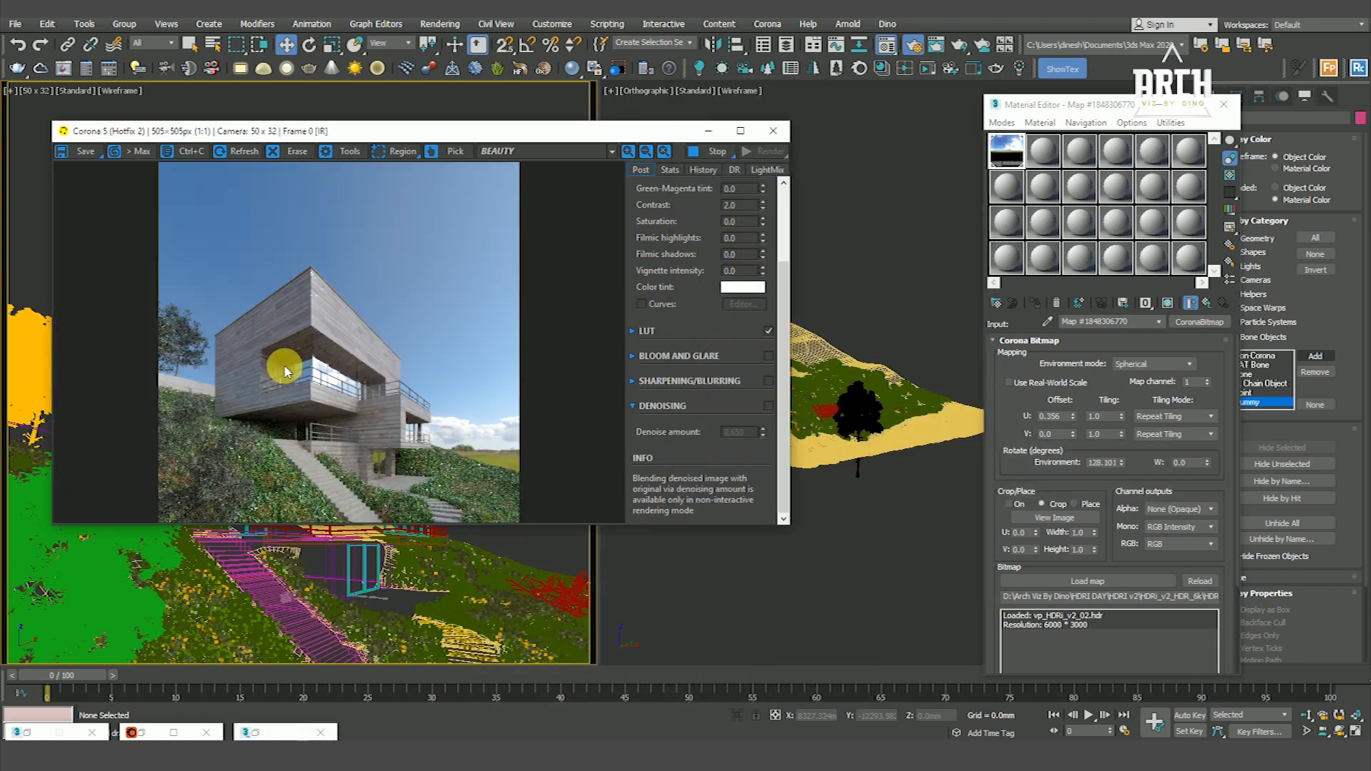
Step: Set the linear exposure of the HDRI's Corona Color Correct map to 3
click(1010, 430)
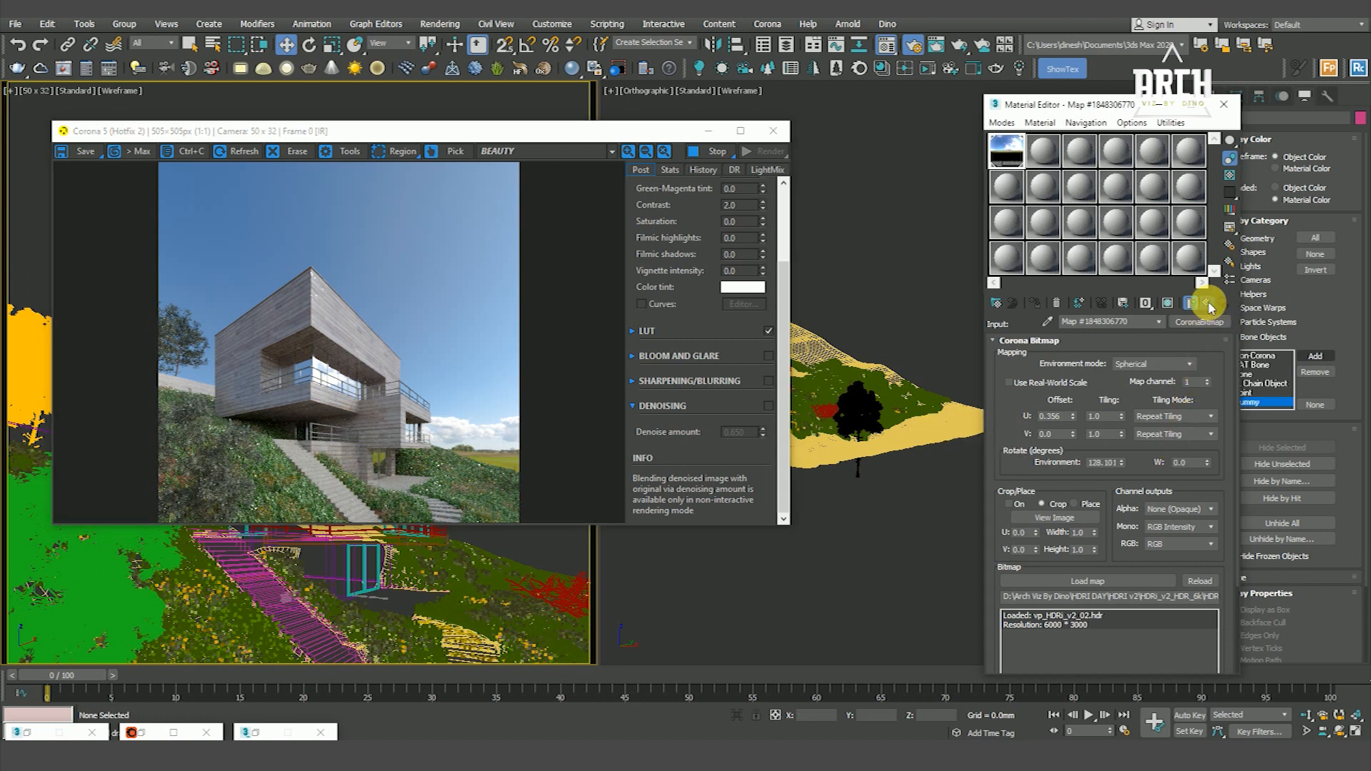
click(1207, 303)
click(1087, 547)
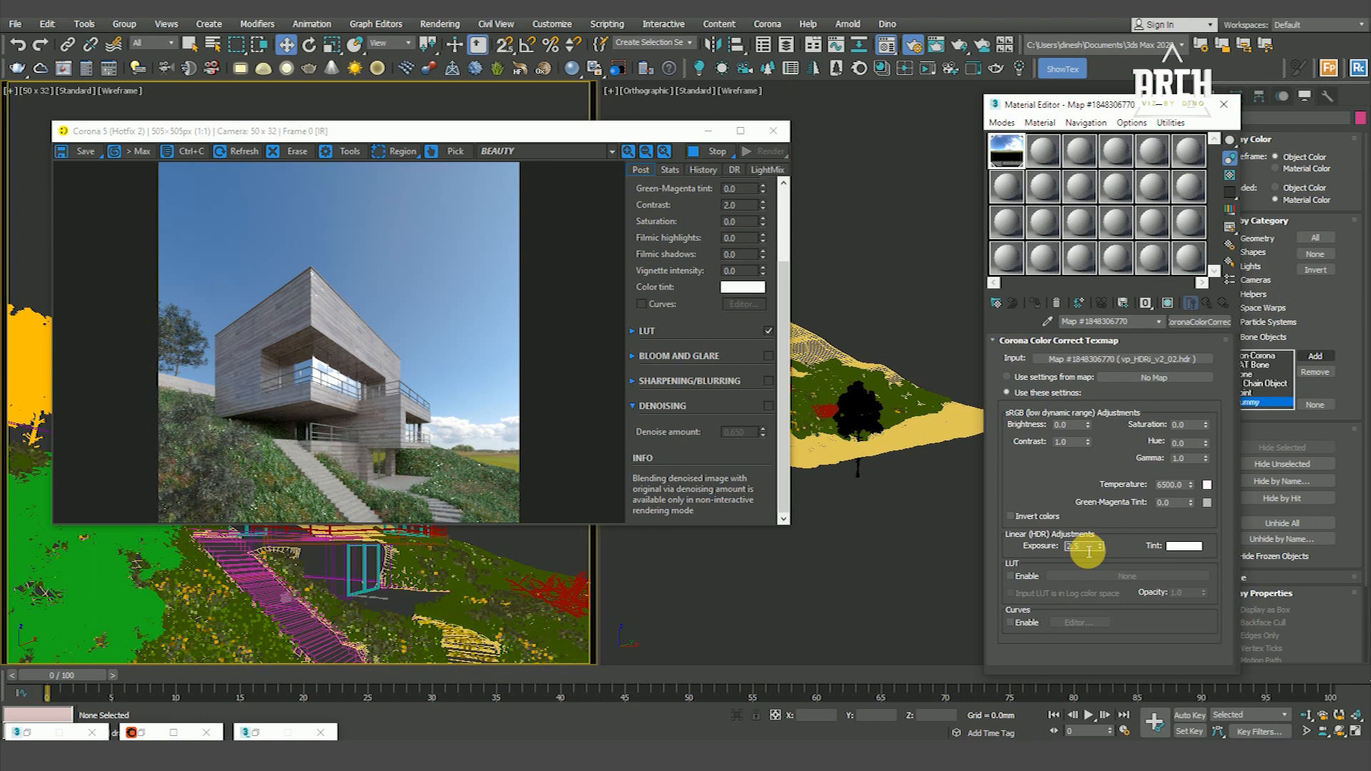
text(3)
key(Return)
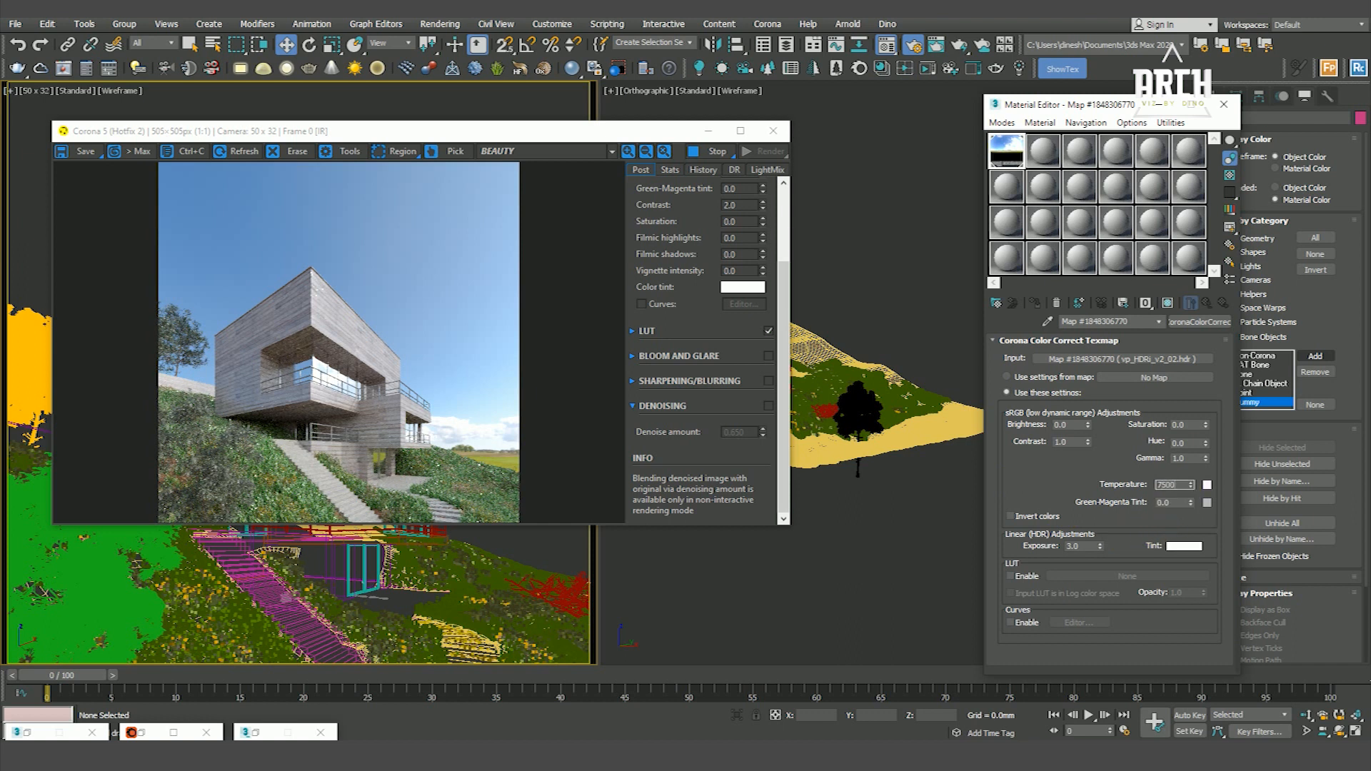
Step: Try color temperatures of 7500, 8000, 9000 and 8500 on the HDRI's Color Correct map
key(Return)
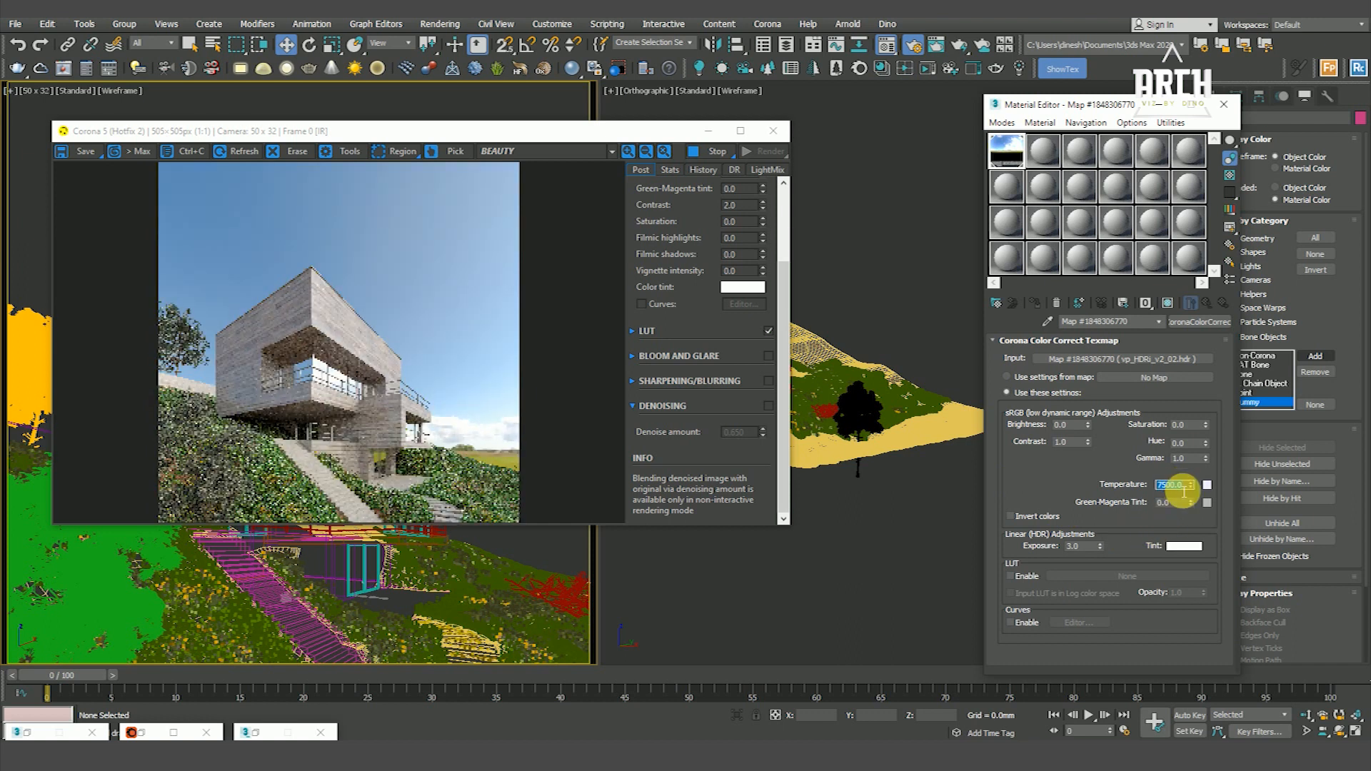
text(8000)
key(Return)
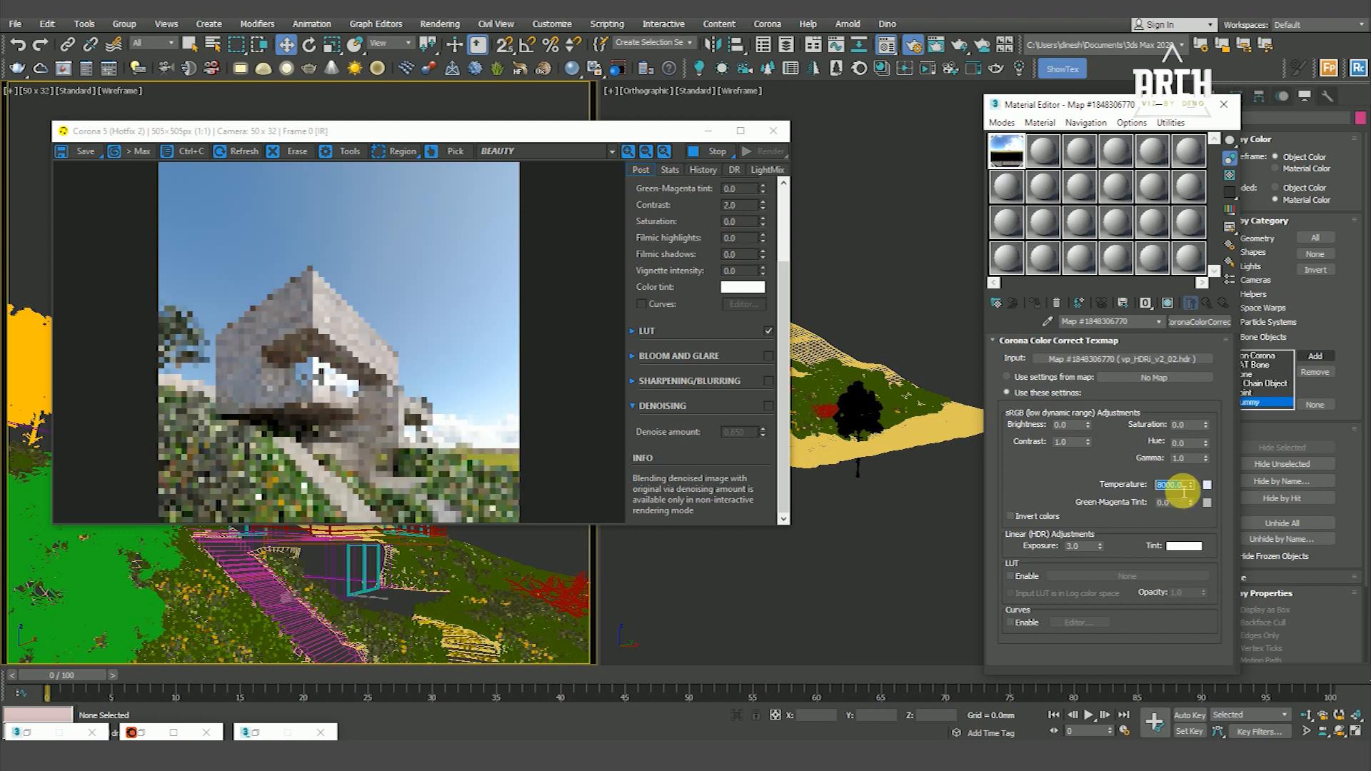
text(9000)
key(Return)
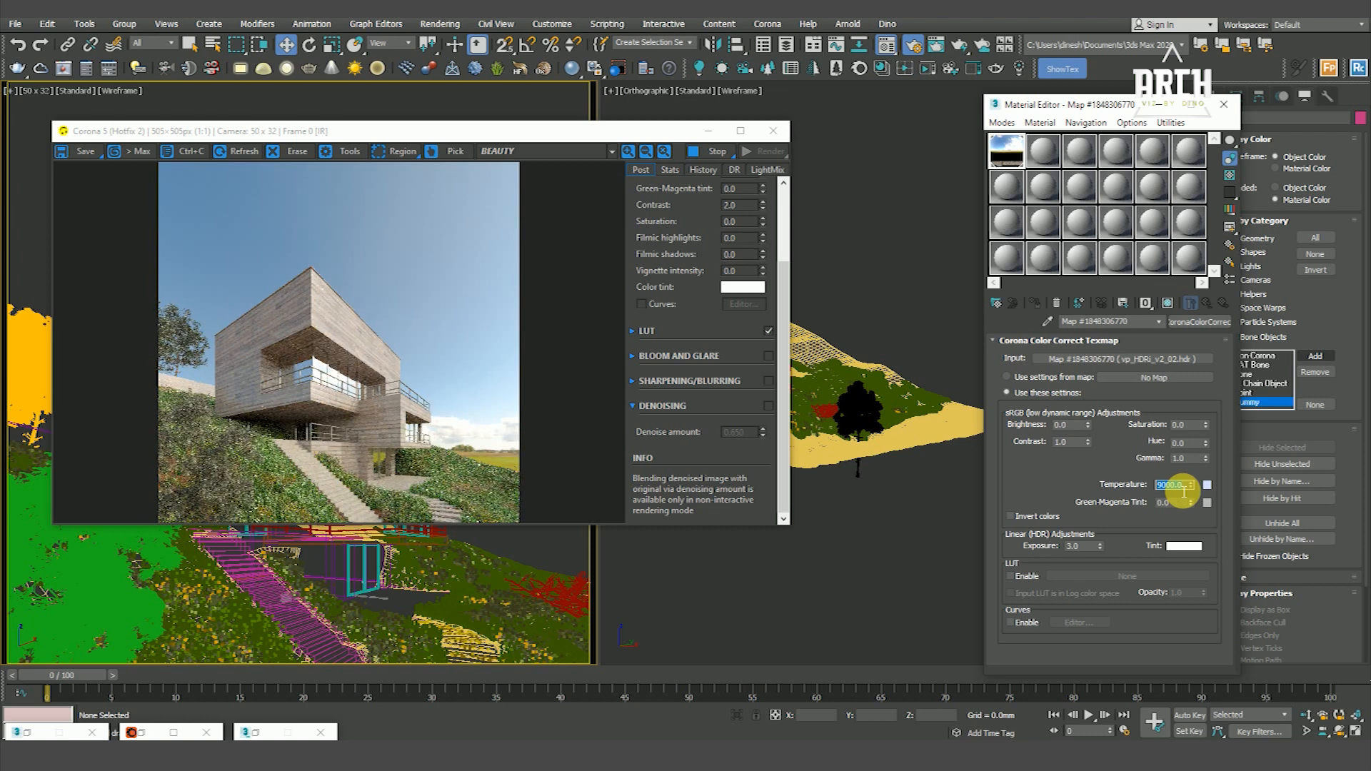
text(8500)
key(Return)
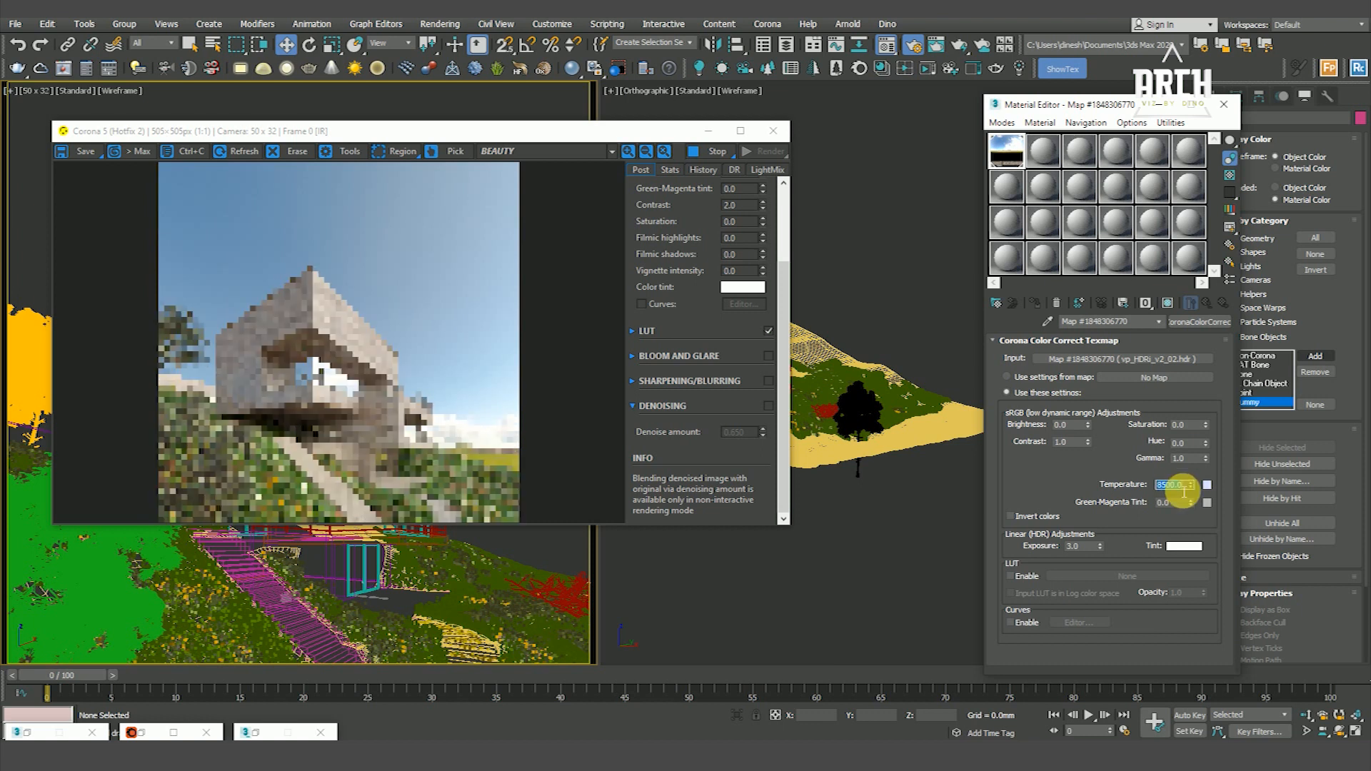
Step: Test cooler-looking light by trying Color Correct temperatures of 4500 and 6000 on the HDRI
text(45)
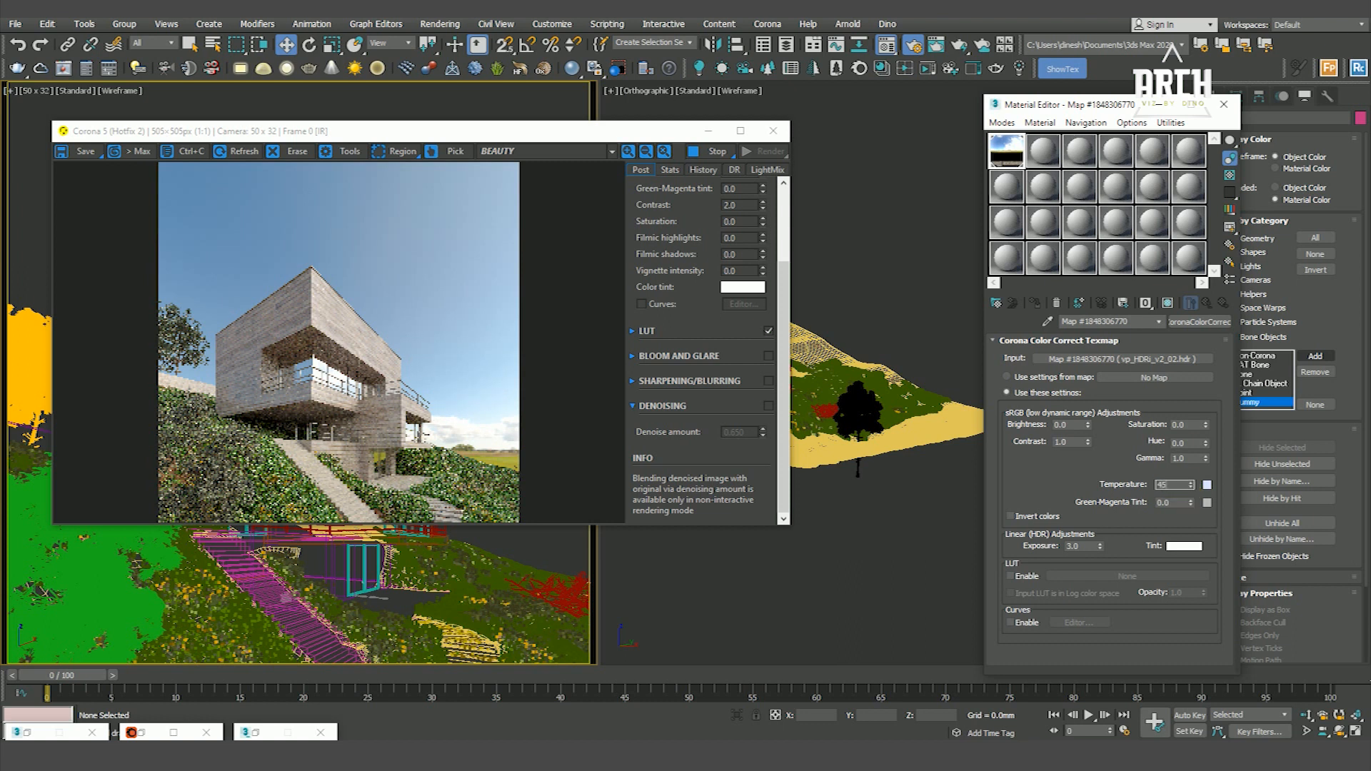
text(00)
key(Return)
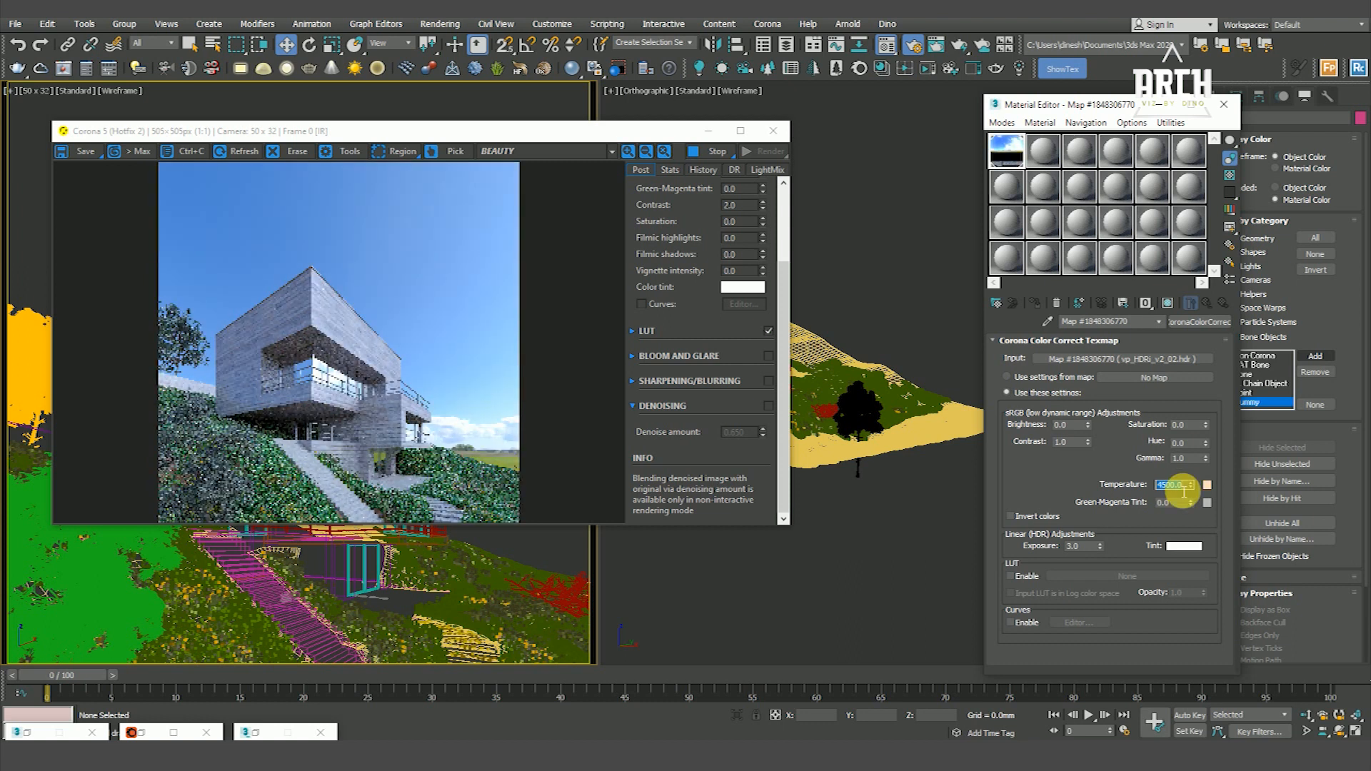
text(600)
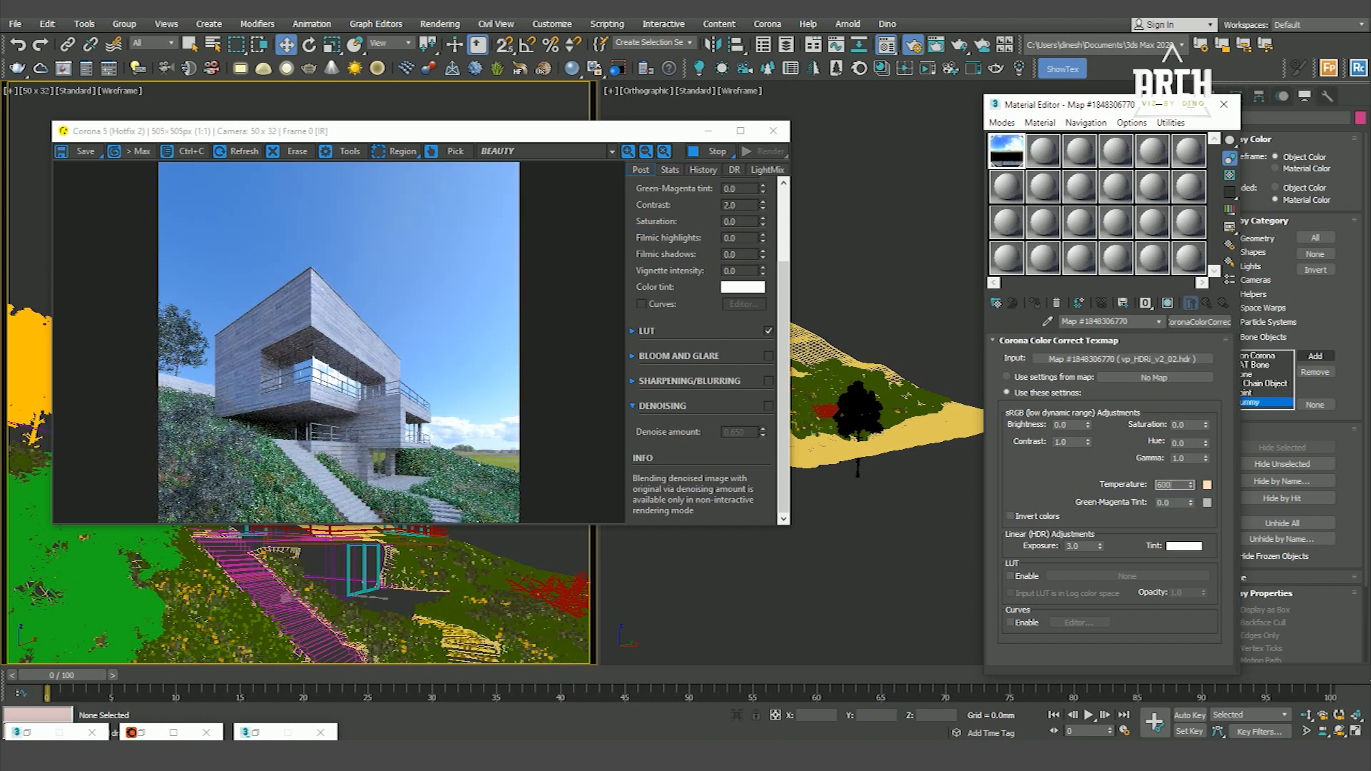
text(0)
key(Return)
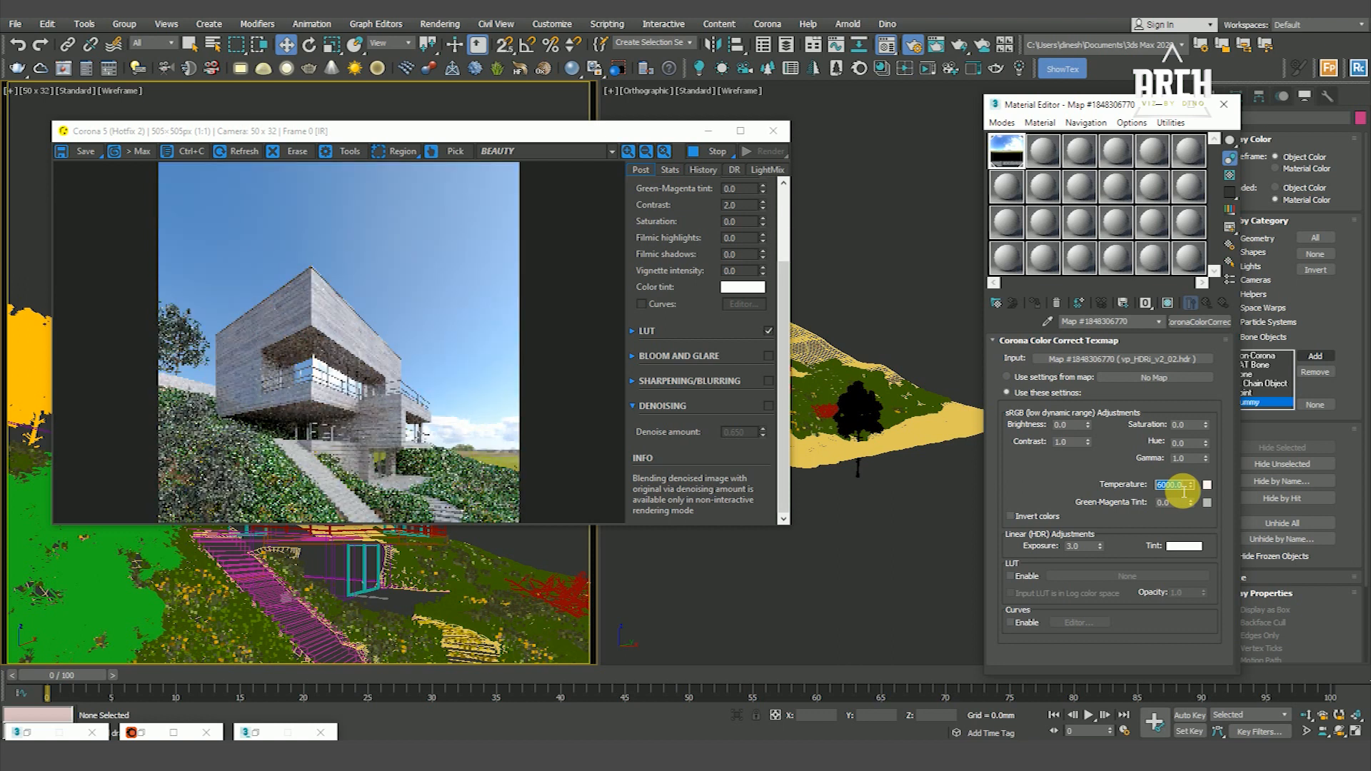
Step: Try a Color Correct temperature of 7500 on the HDRI, inspect the render, and settle on 7000
text(7500)
key(Return)
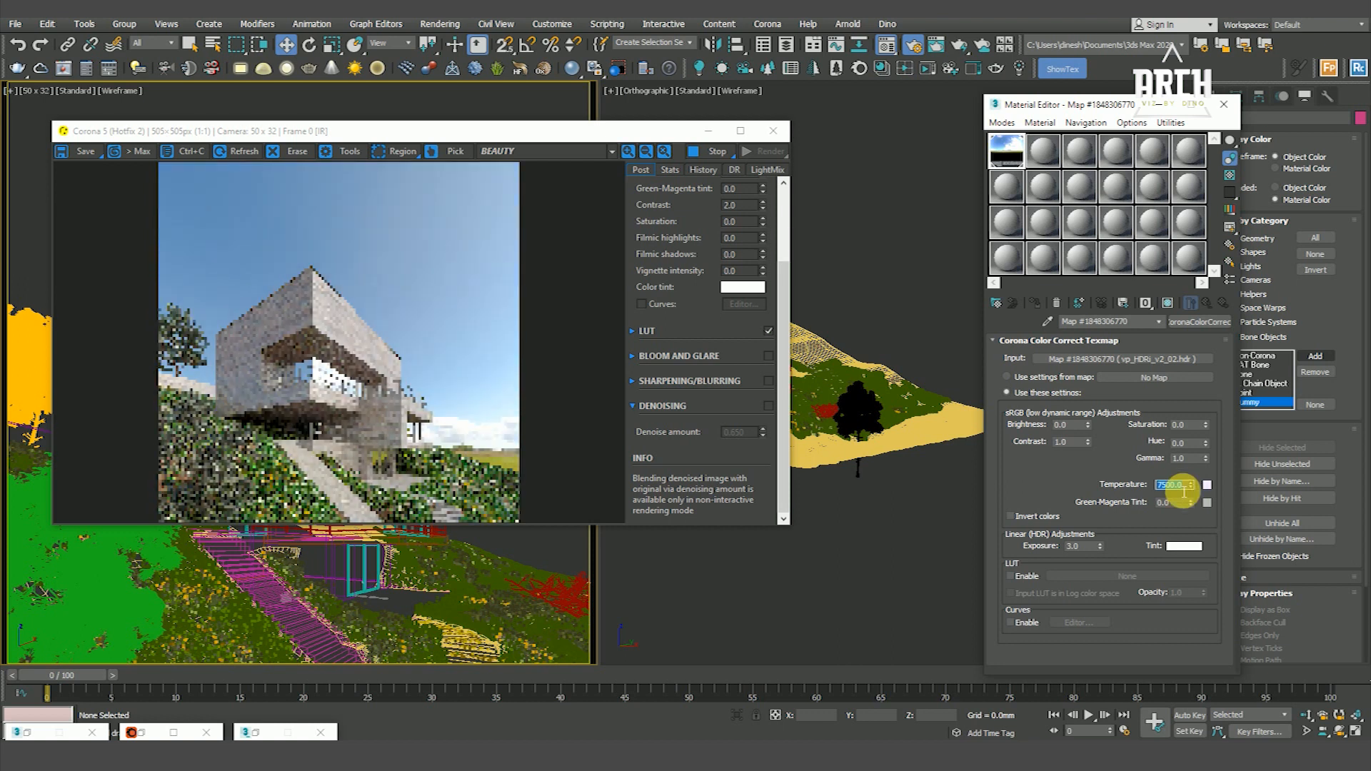
scroll(321, 333, up, 3)
scroll(363, 327, down, 3)
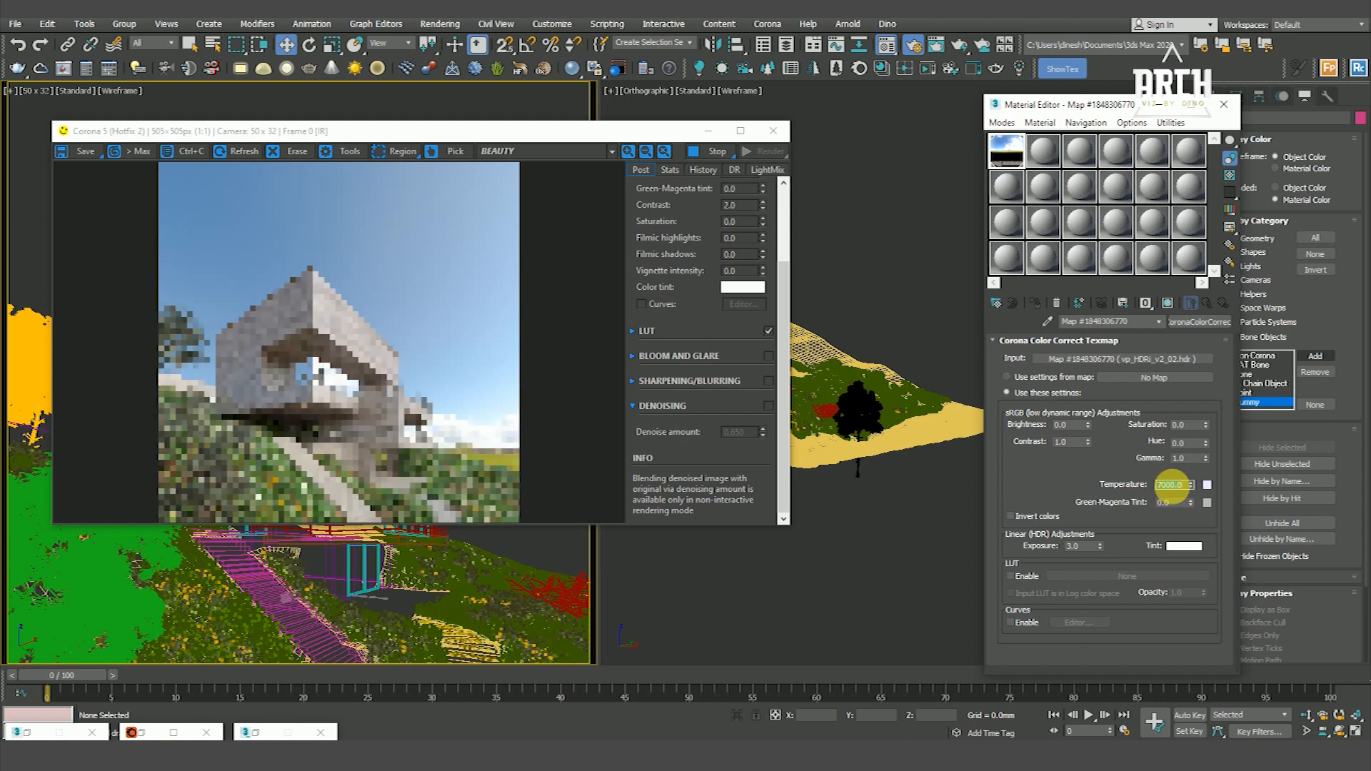
click(1087, 474)
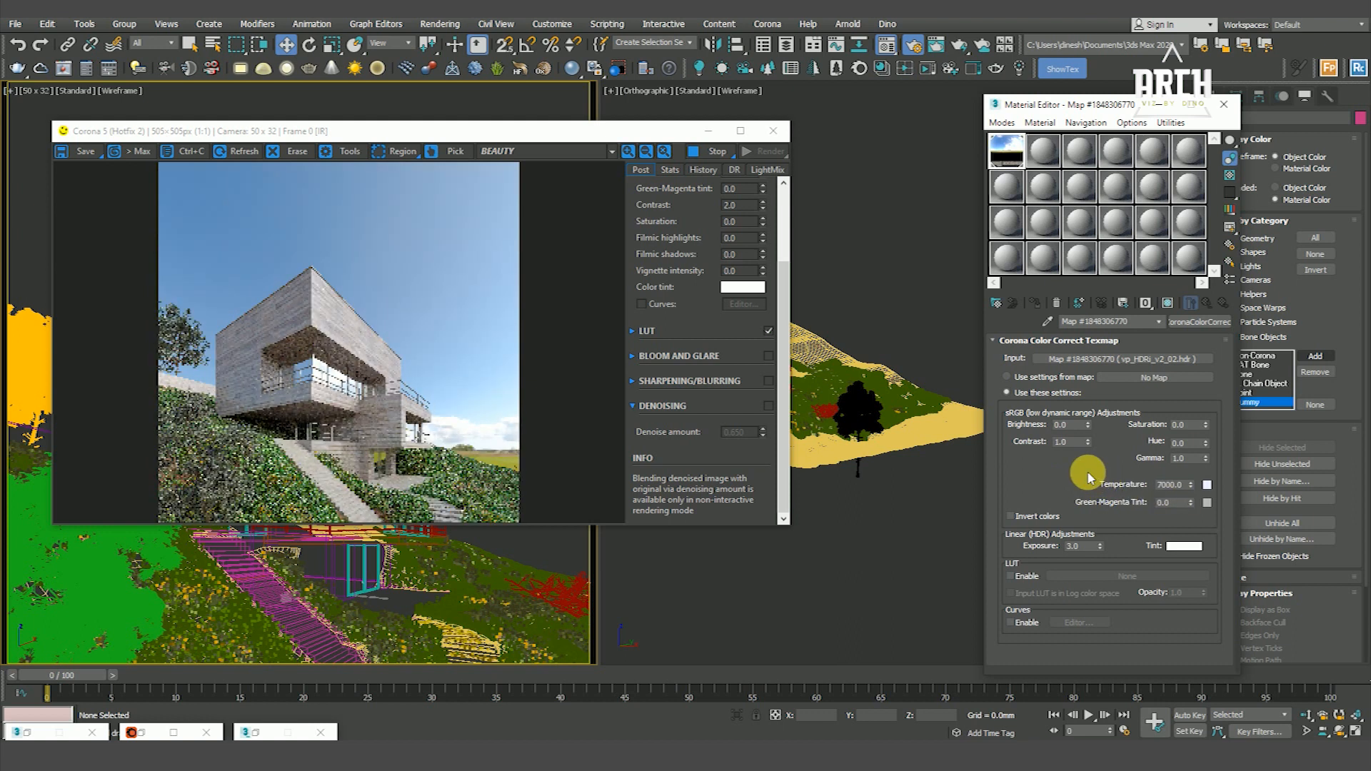
Step: Examine the facade, balcony railings, window reflections and lower stairs in the render with the adjusted lighting
scroll(291, 358, up, 2)
scroll(338, 350, down, 1)
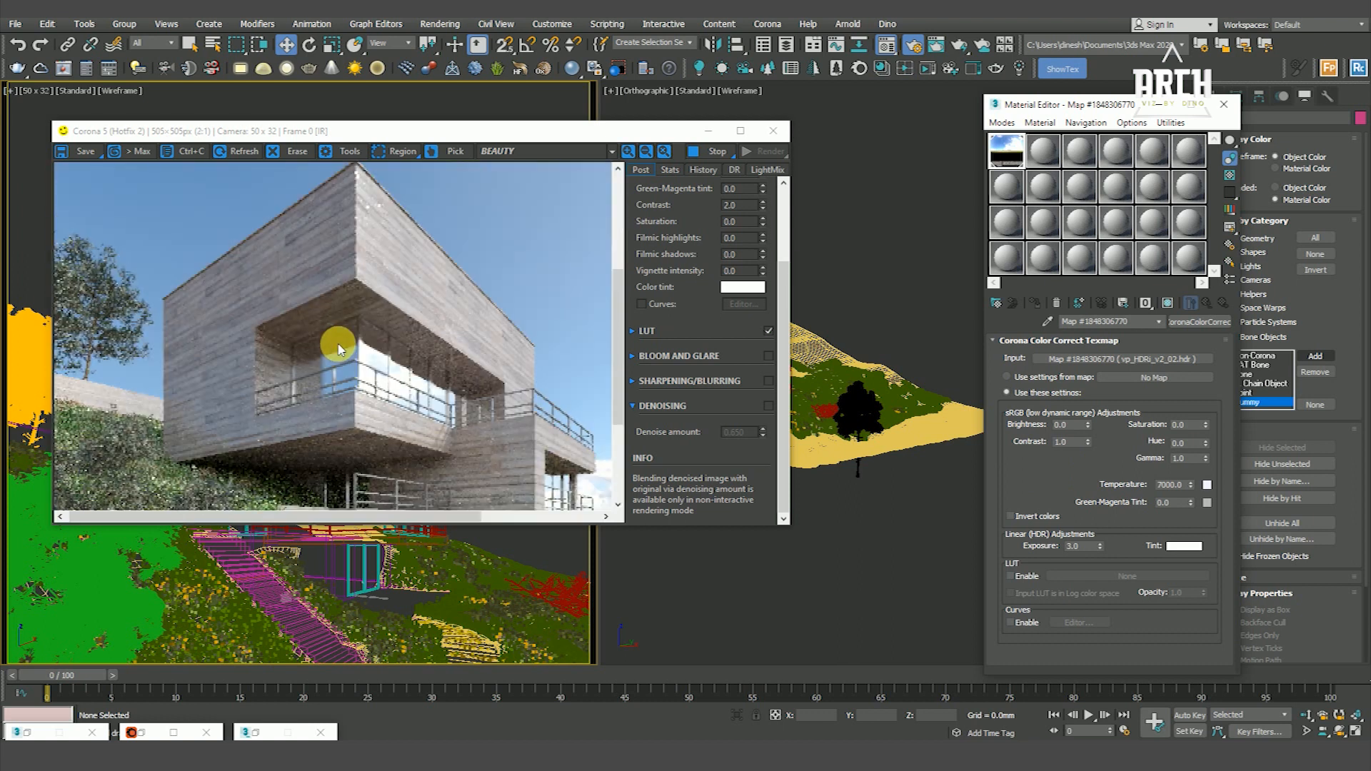
scroll(338, 350, down, 1)
scroll(286, 460, up, 2)
scroll(343, 400, down, 2)
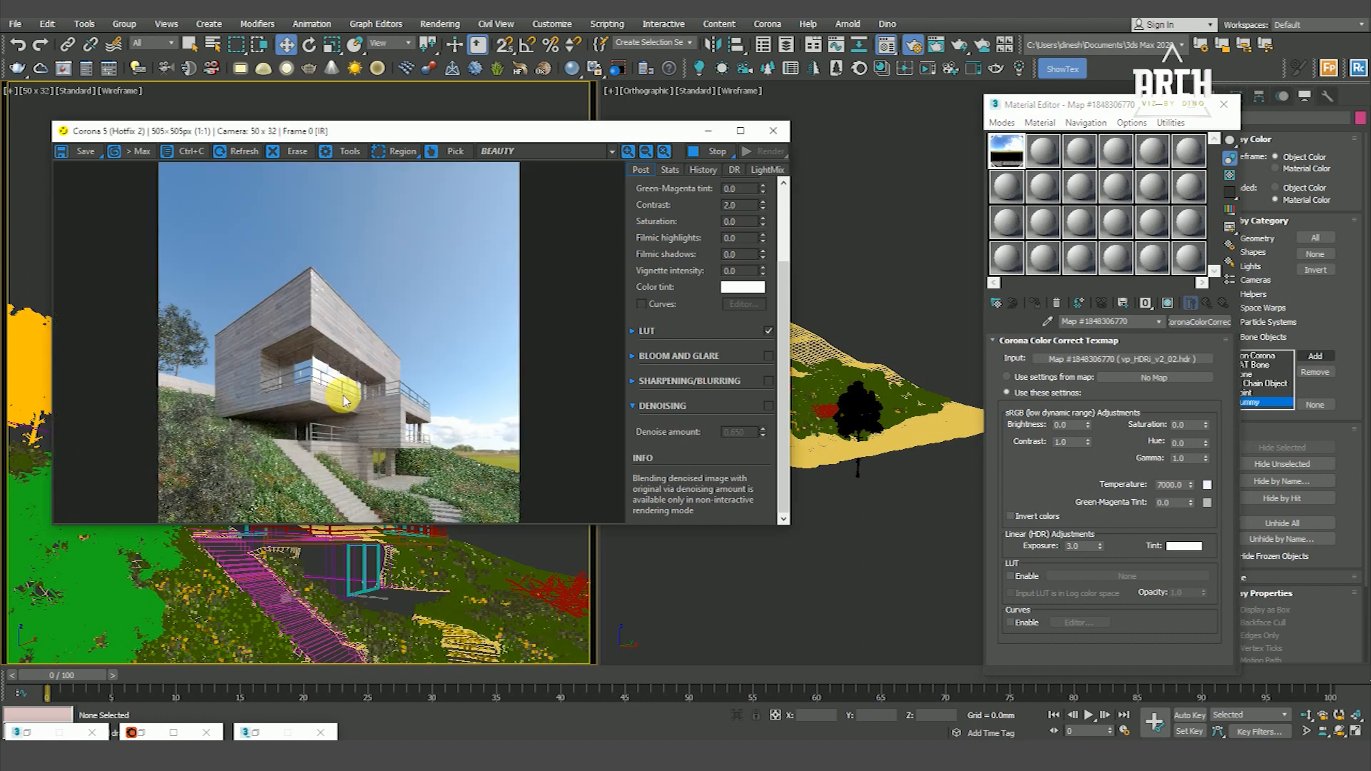
scroll(376, 419, up, 1)
scroll(364, 331, up, 1)
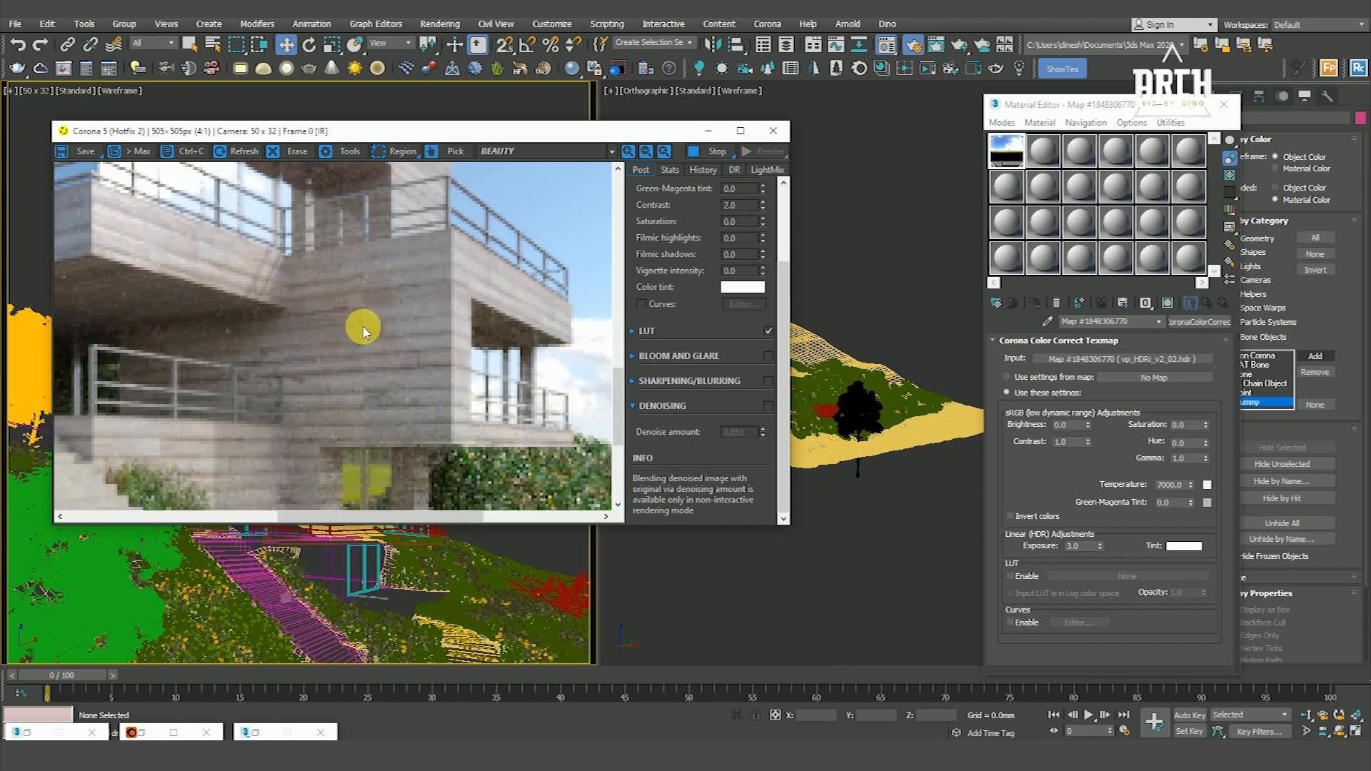
scroll(364, 330, down, 2)
scroll(287, 413, up, 2)
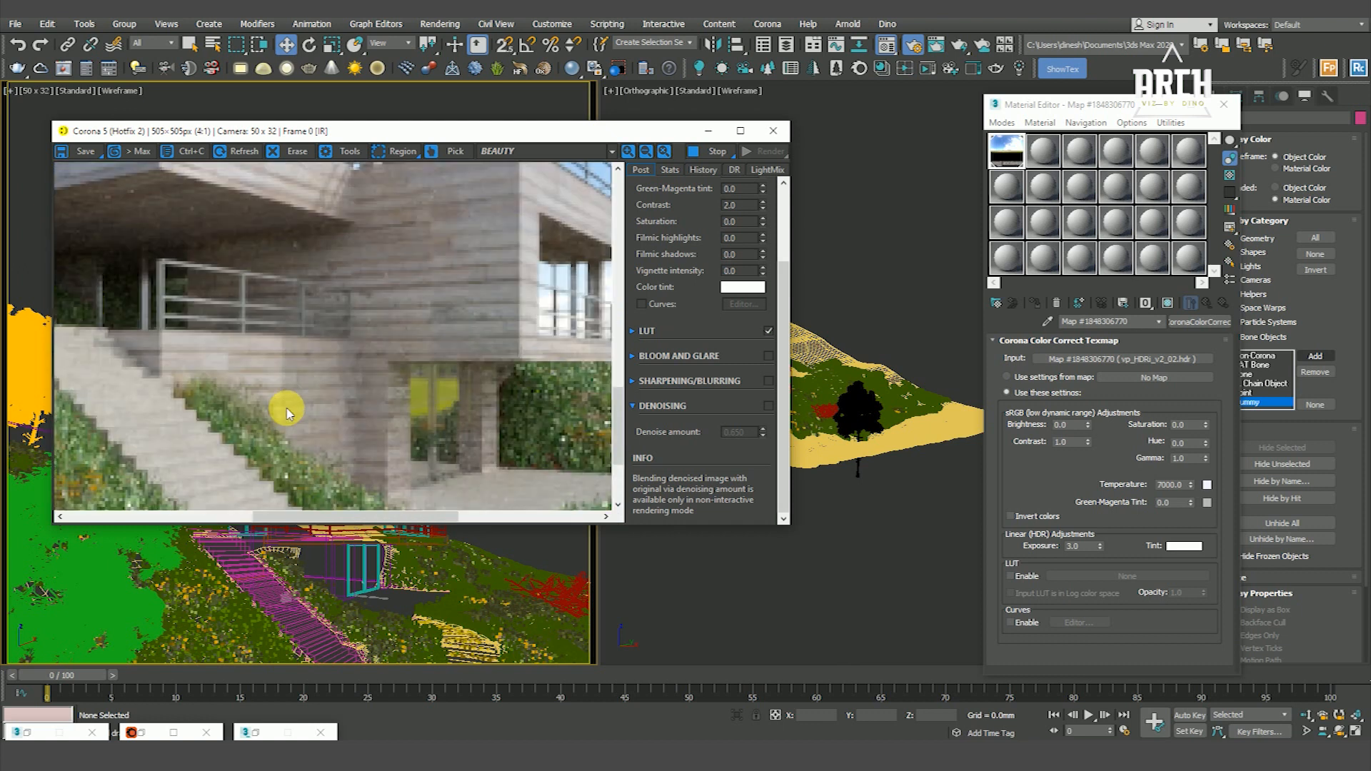
scroll(288, 412, down, 2)
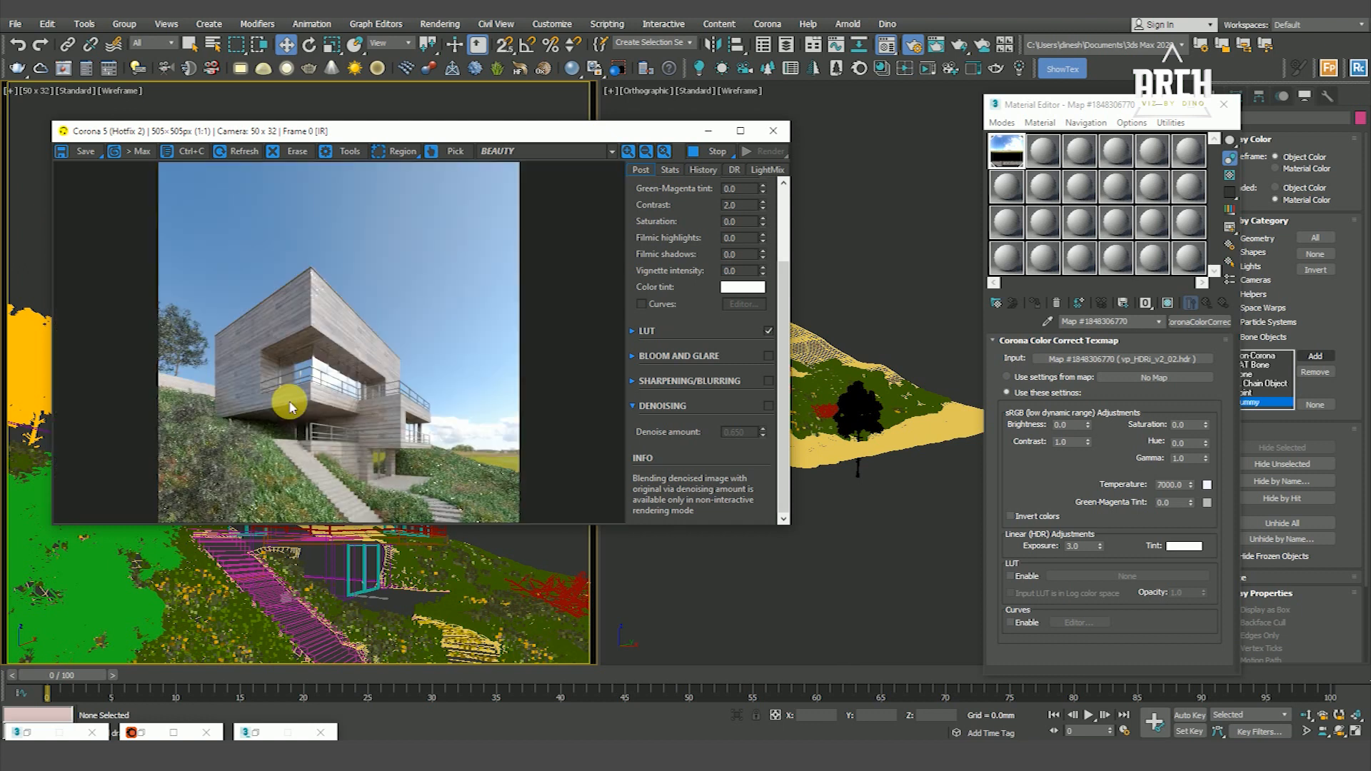
Step: Unhide the hidden trees around the house and inspect them and their shadows on the facade in the interactive render
right_click(547, 534)
click(567, 469)
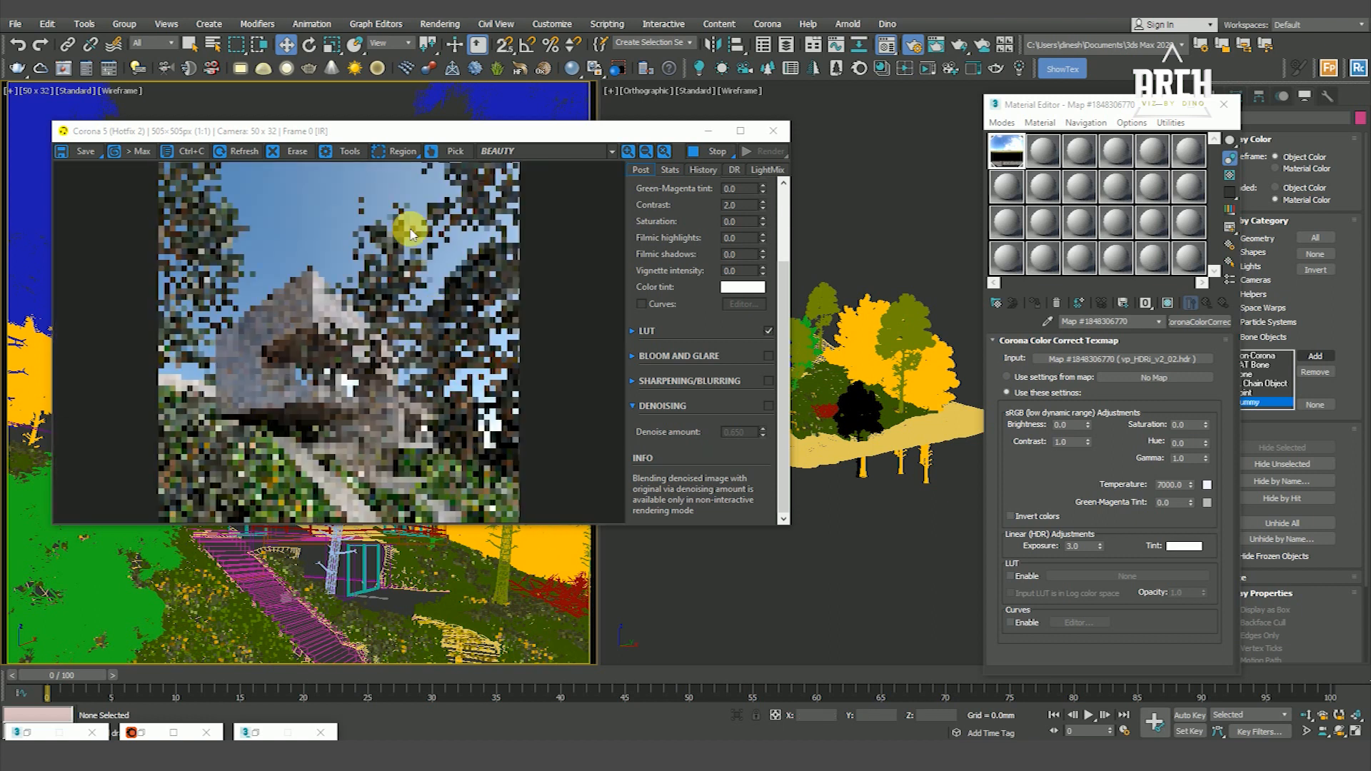
drag(375, 136, 408, 175)
scroll(377, 349, up, 1)
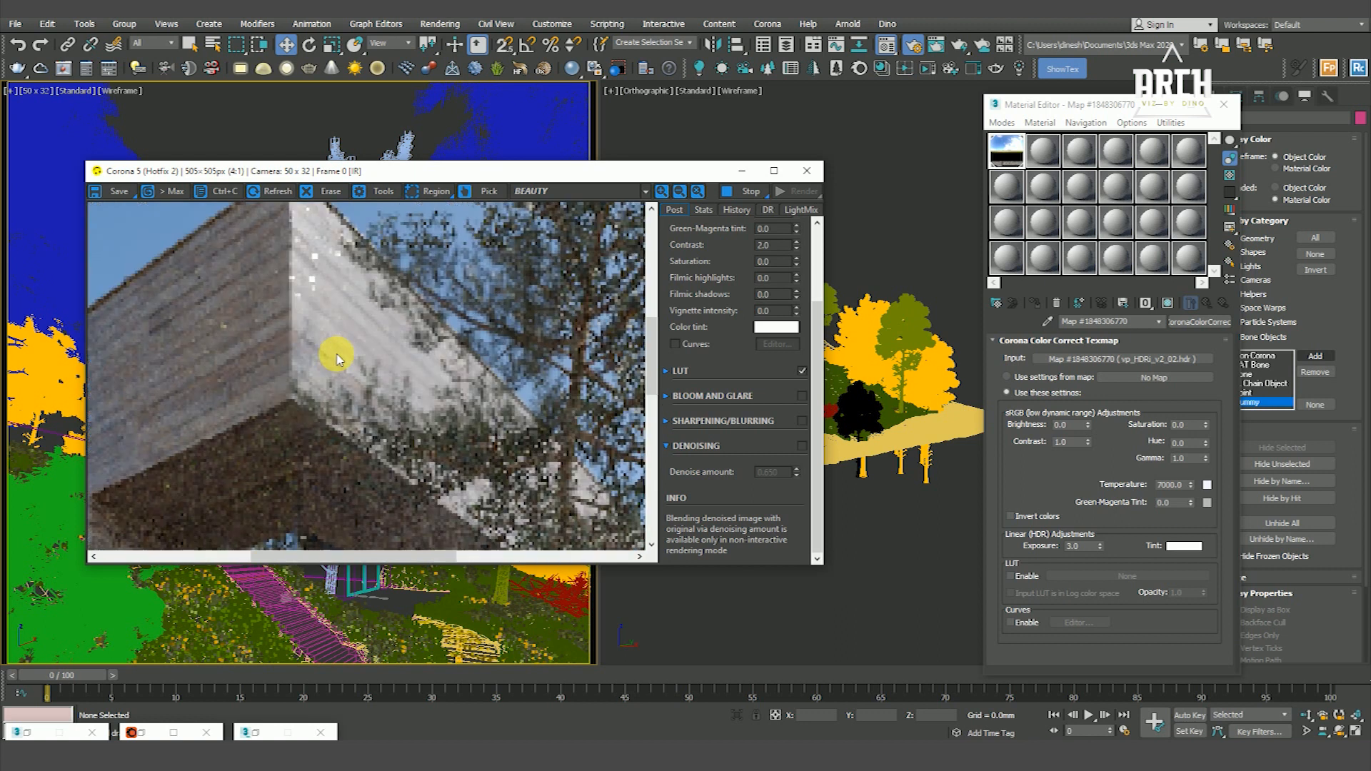
scroll(361, 329, down, 2)
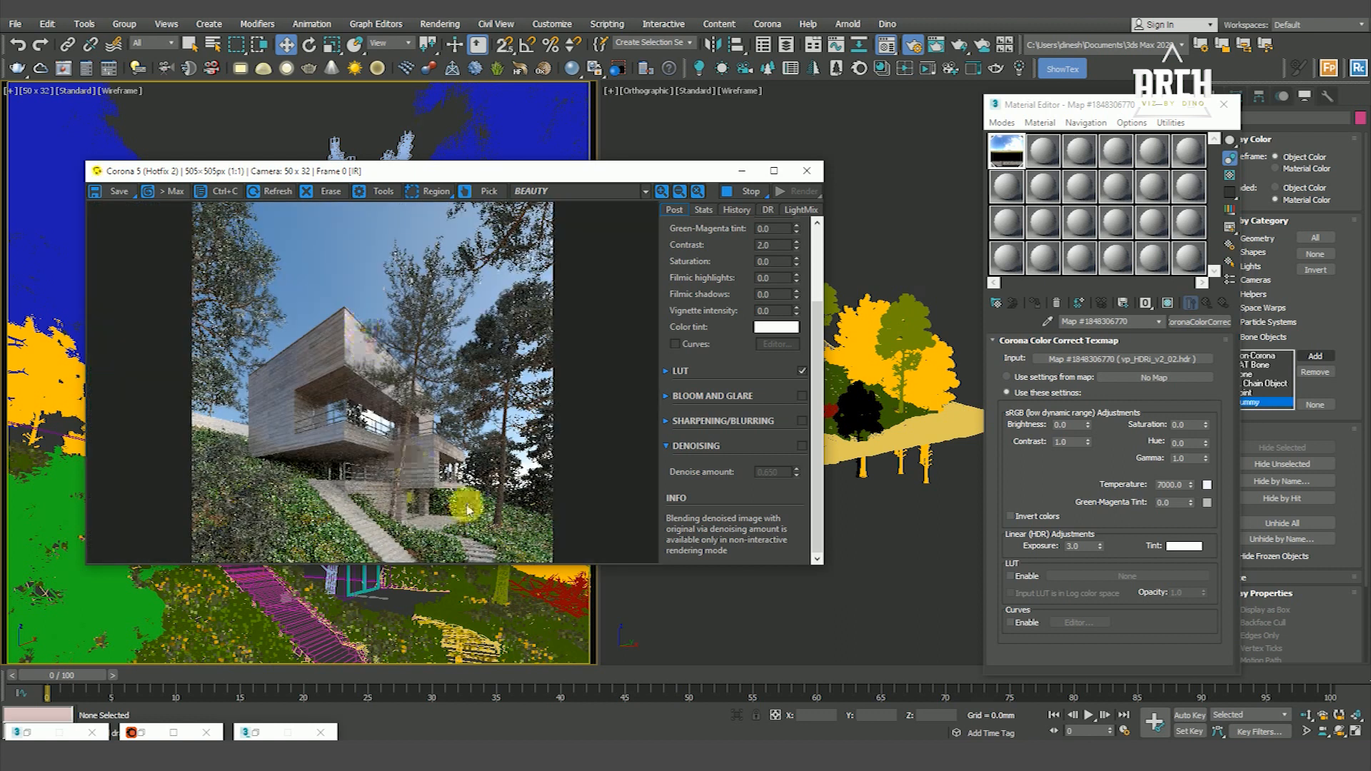
Step: Examine the house, its facade and the surrounding trees and slope in the render lit by the current HDRI
scroll(353, 428, up, 1)
scroll(352, 423, down, 1)
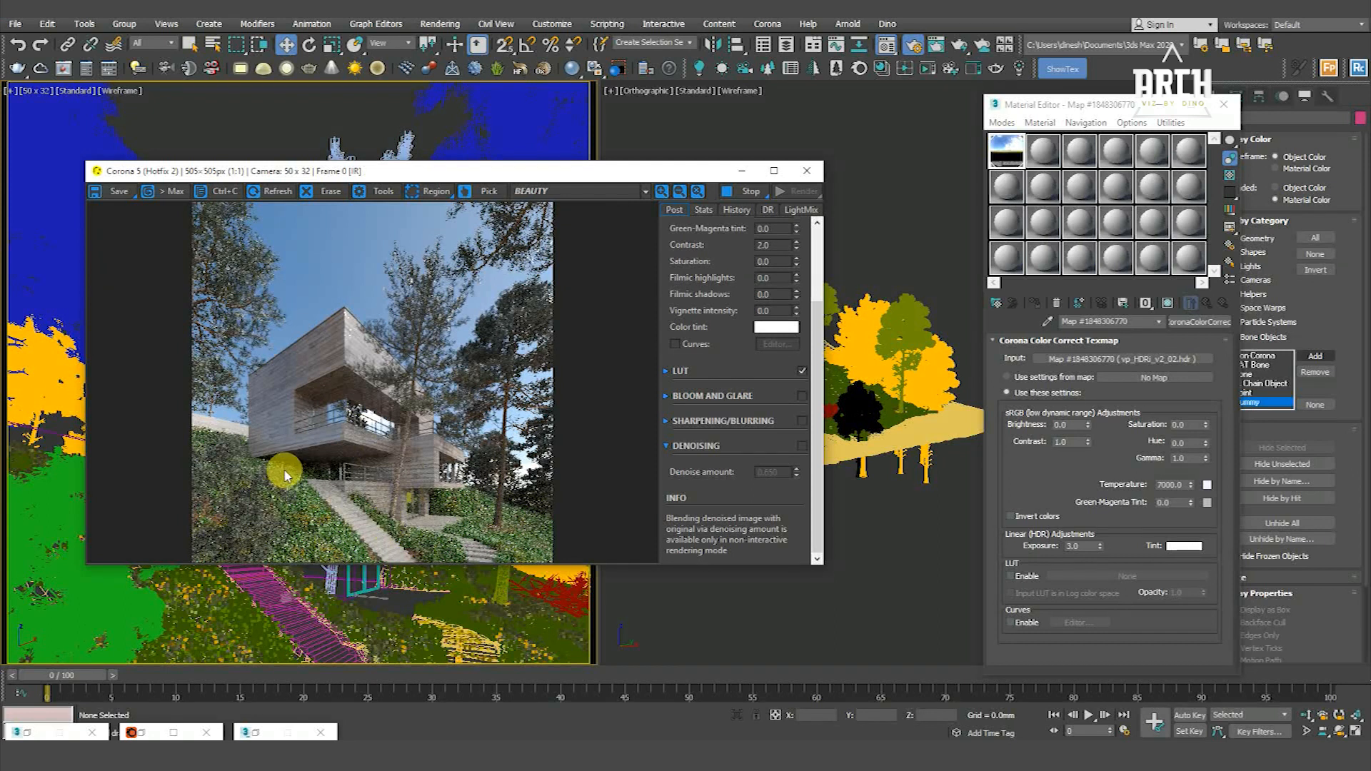
scroll(438, 297, up, 1)
drag(438, 297, 417, 362)
scroll(418, 375, down, 1)
scroll(468, 390, up, 1)
scroll(465, 379, down, 1)
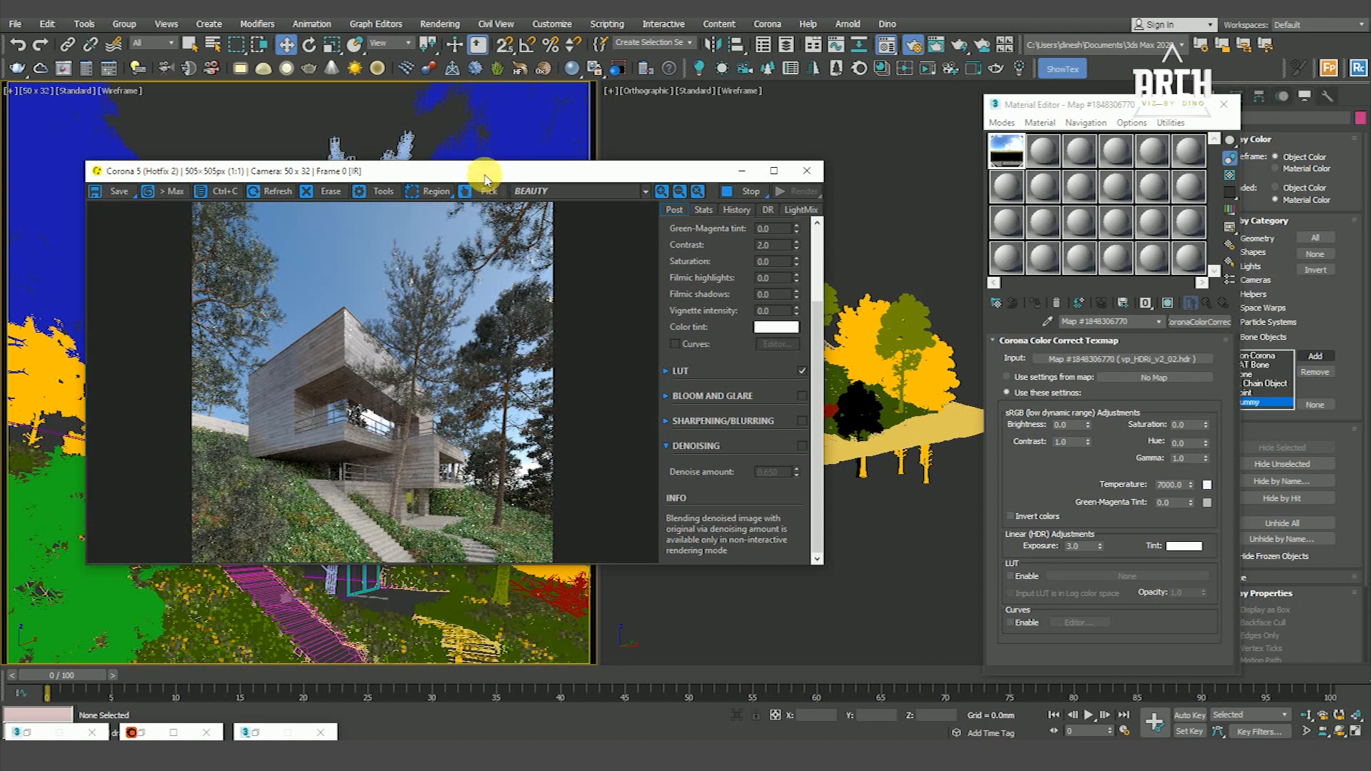
drag(484, 176, 471, 157)
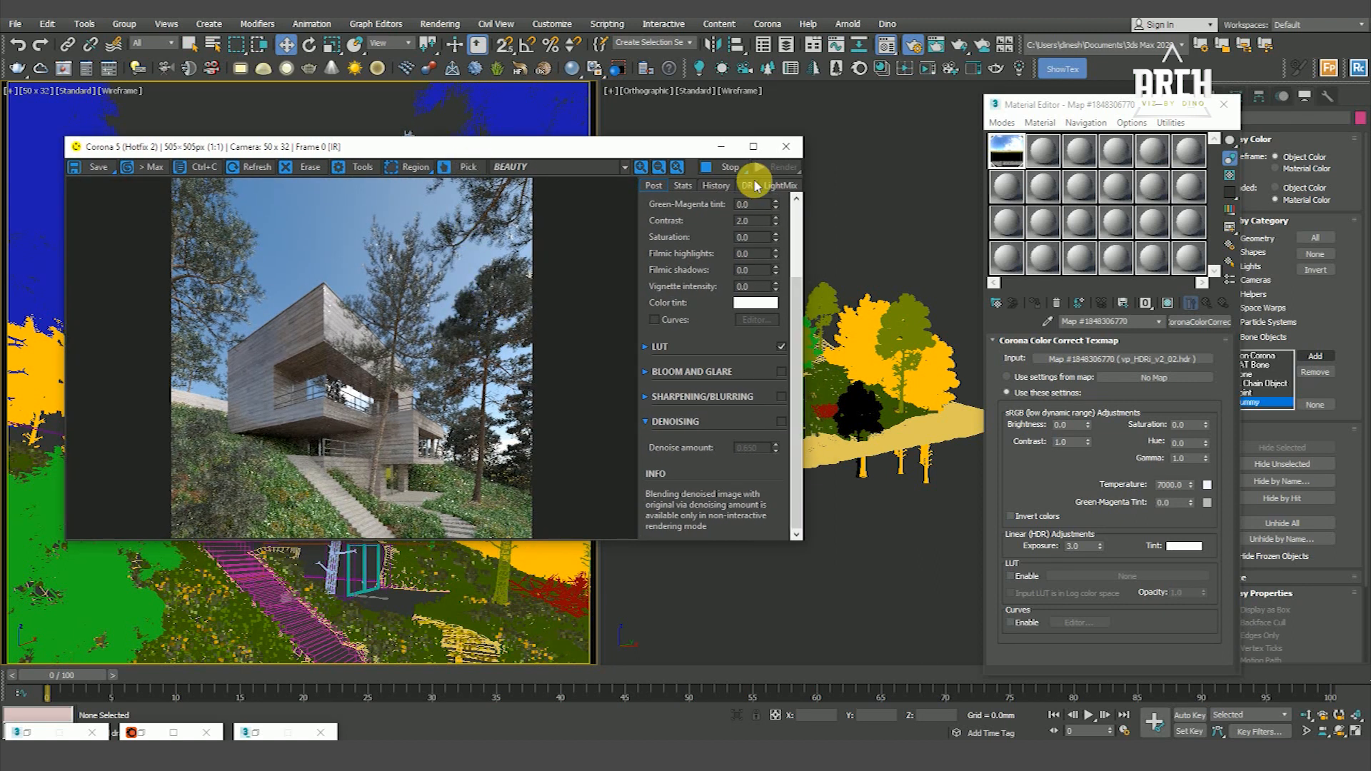
Step: Stop the interactive render and browse for a replacement HDRI bitmap in the HDR folder inside HDRi_v1
click(727, 188)
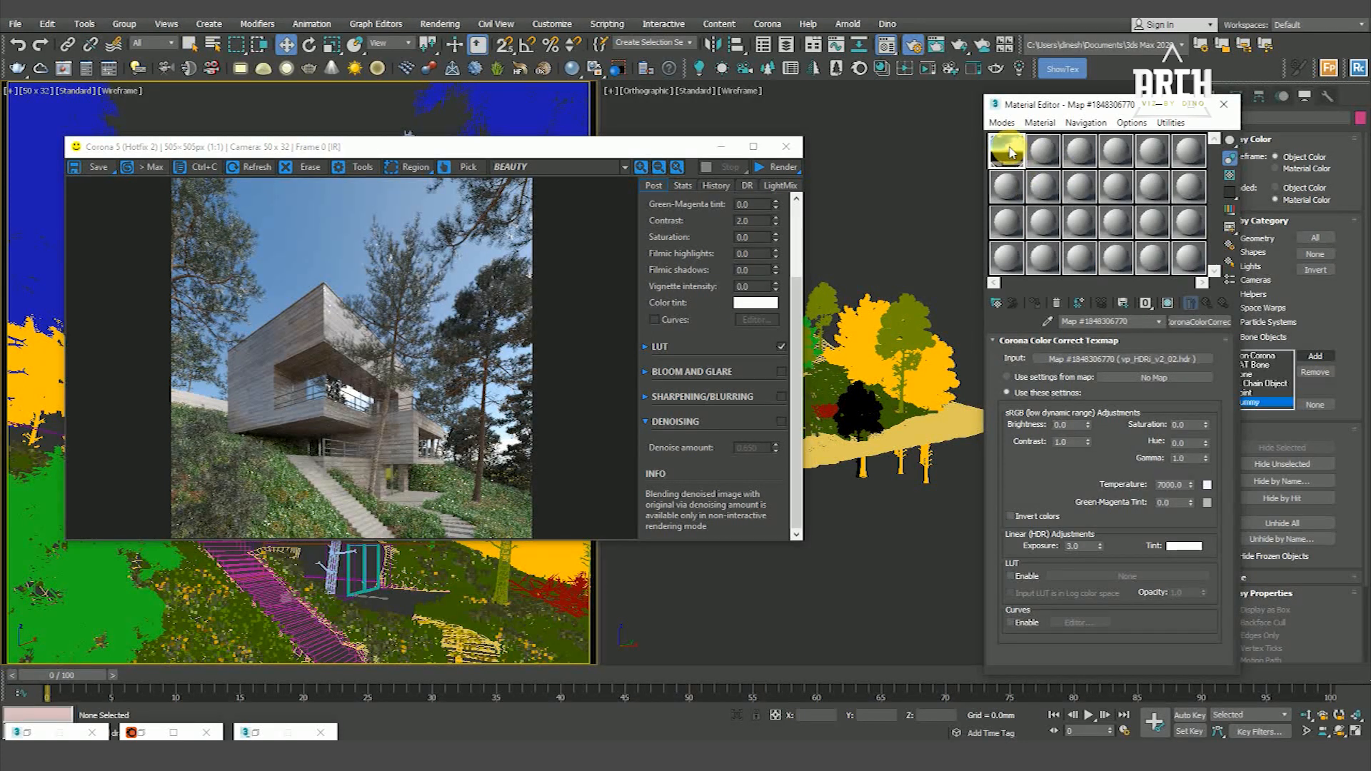
click(1156, 359)
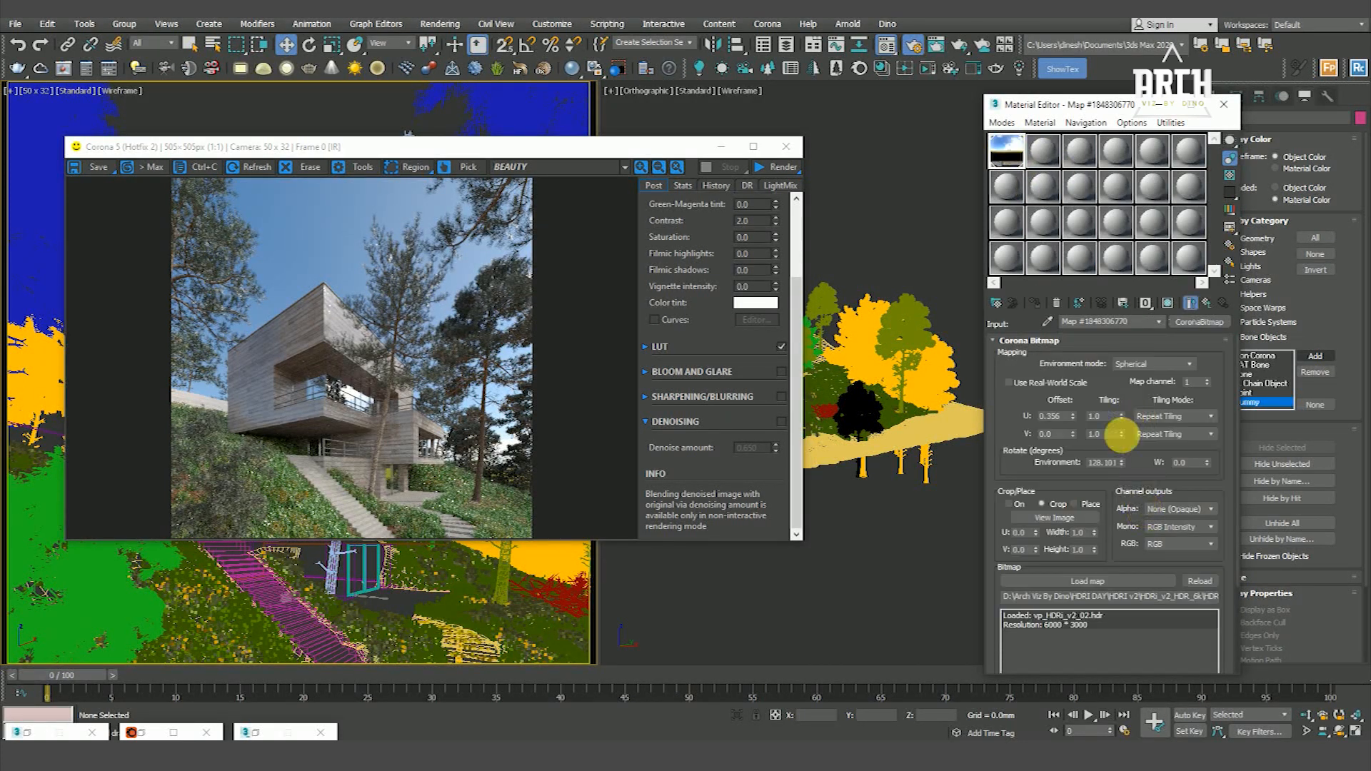
click(1099, 583)
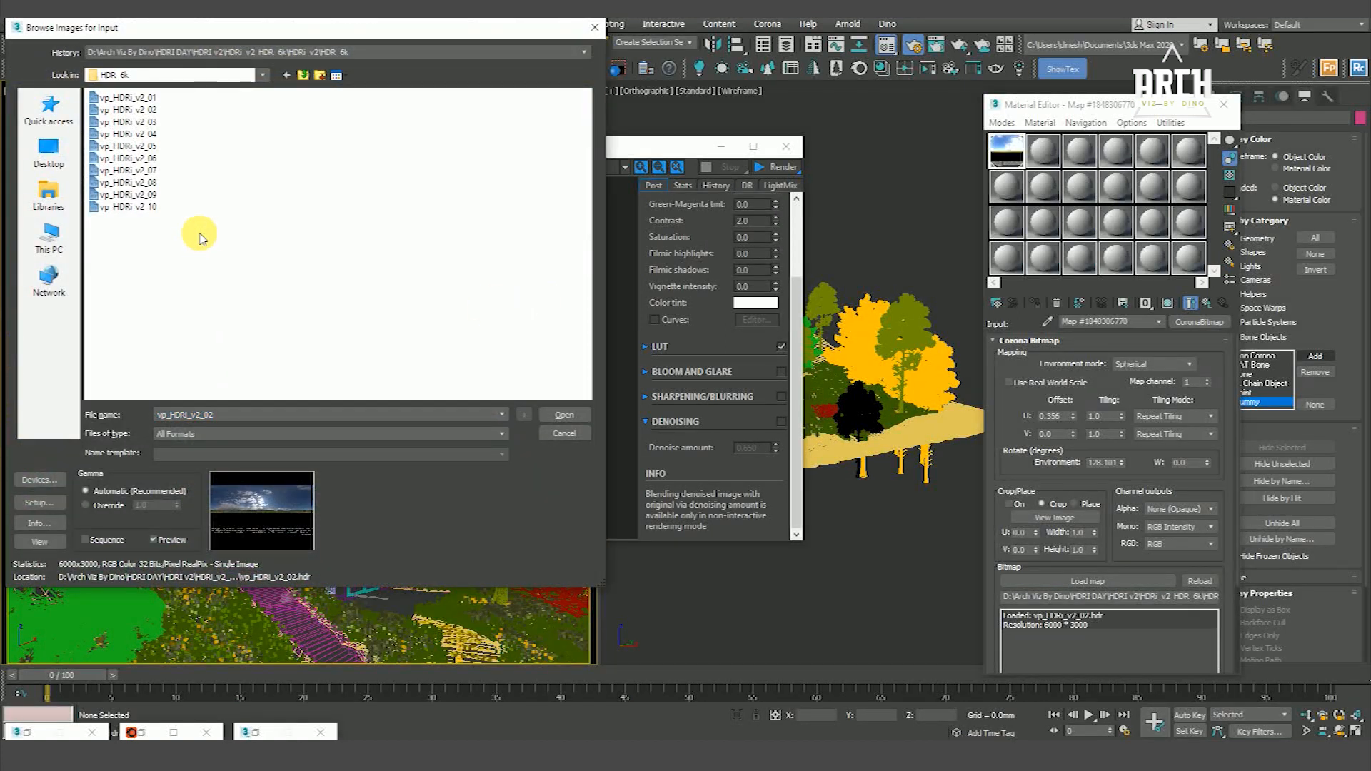
click(304, 75)
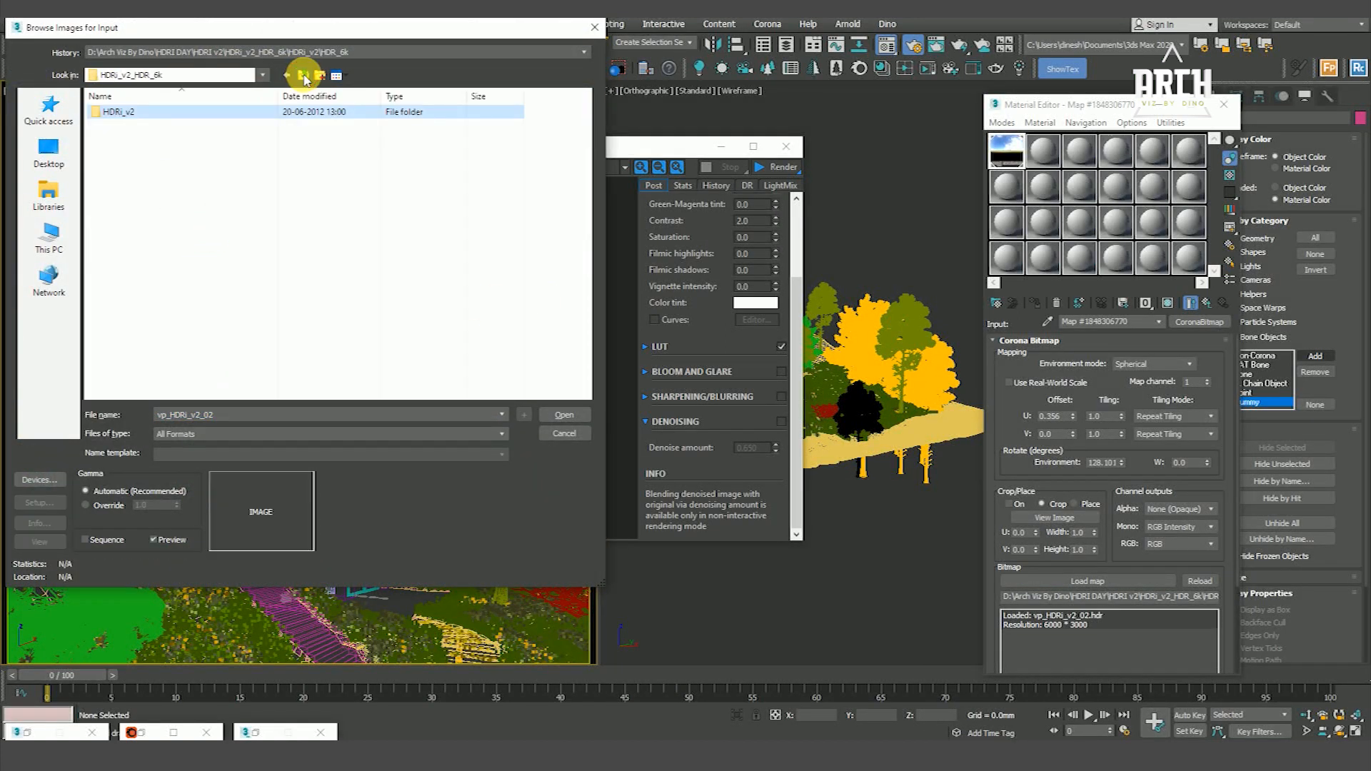
click(304, 75)
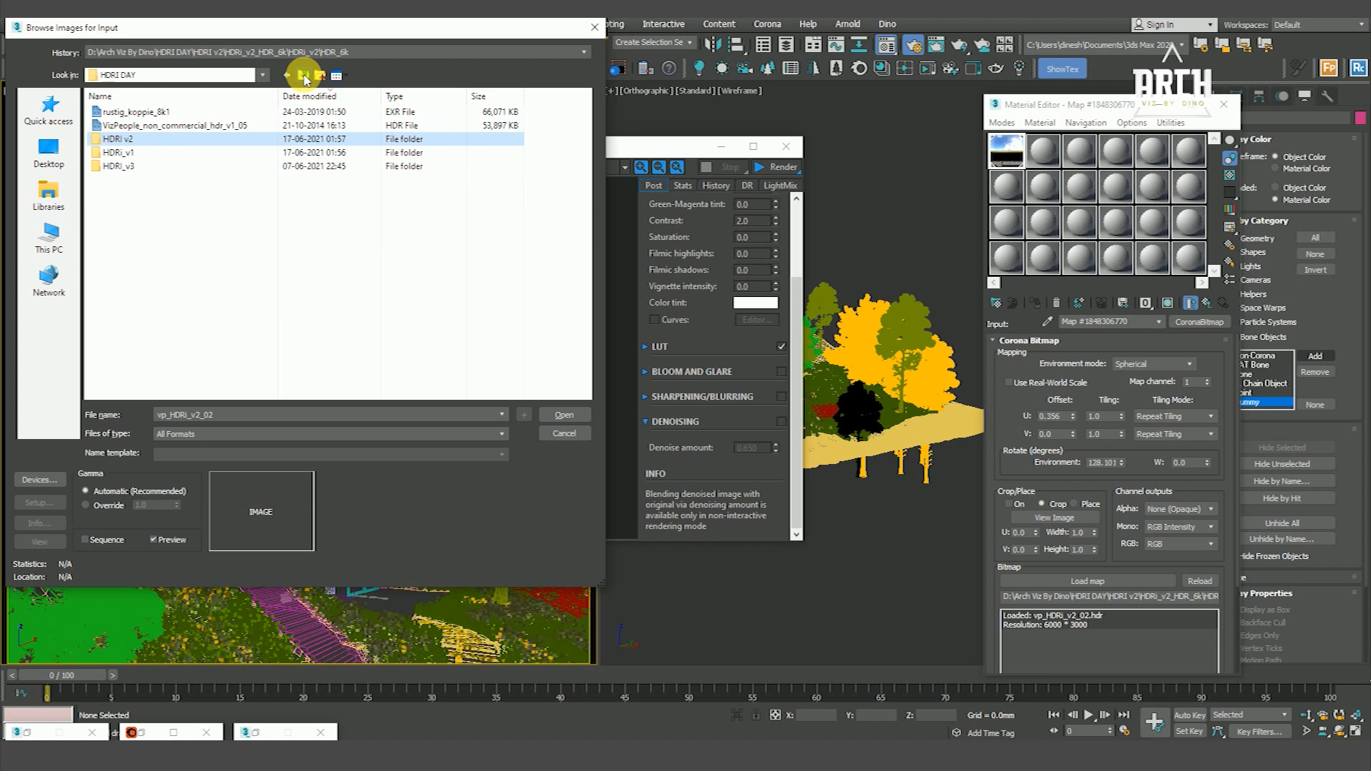
double_click(130, 152)
double_click(111, 112)
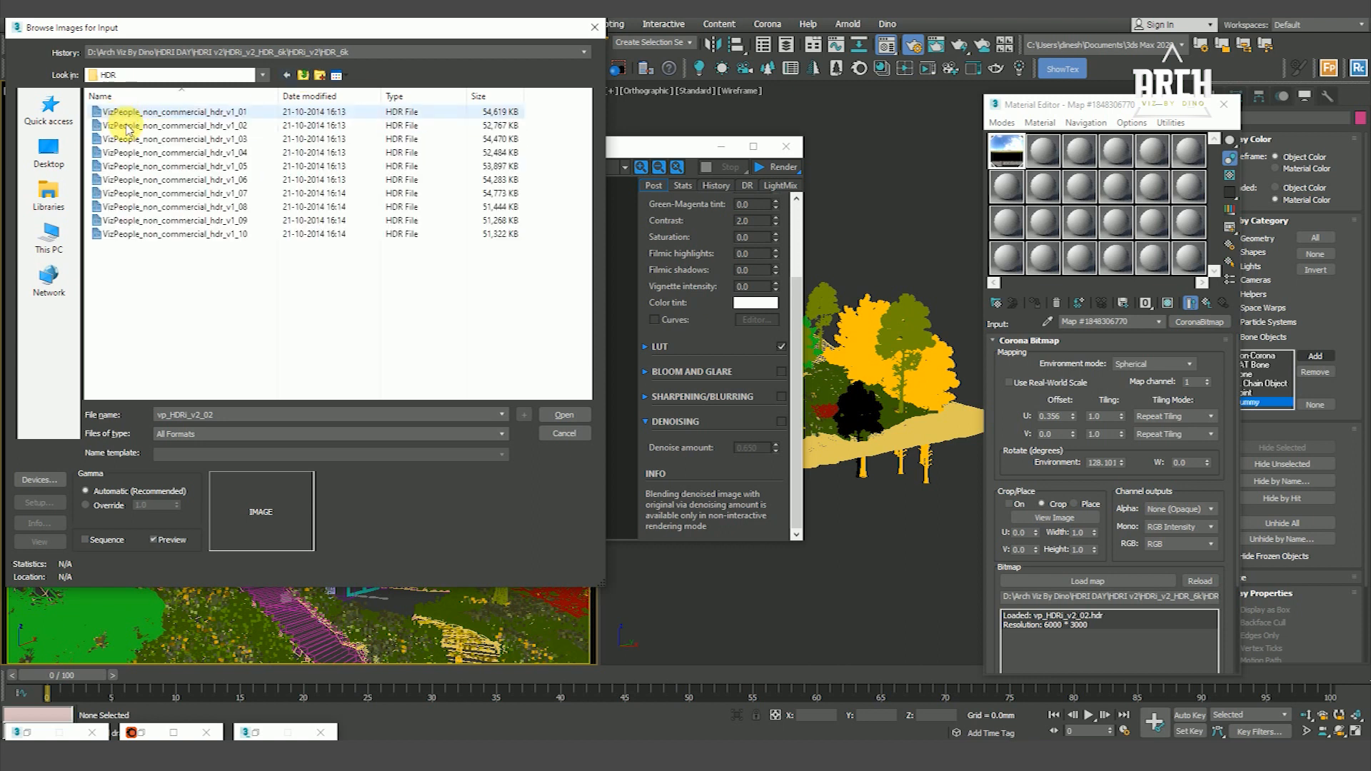
Step: Load VizPeople_non_commercial_hdr_v1_07 into the Corona Bitmap and preview the map
click(242, 194)
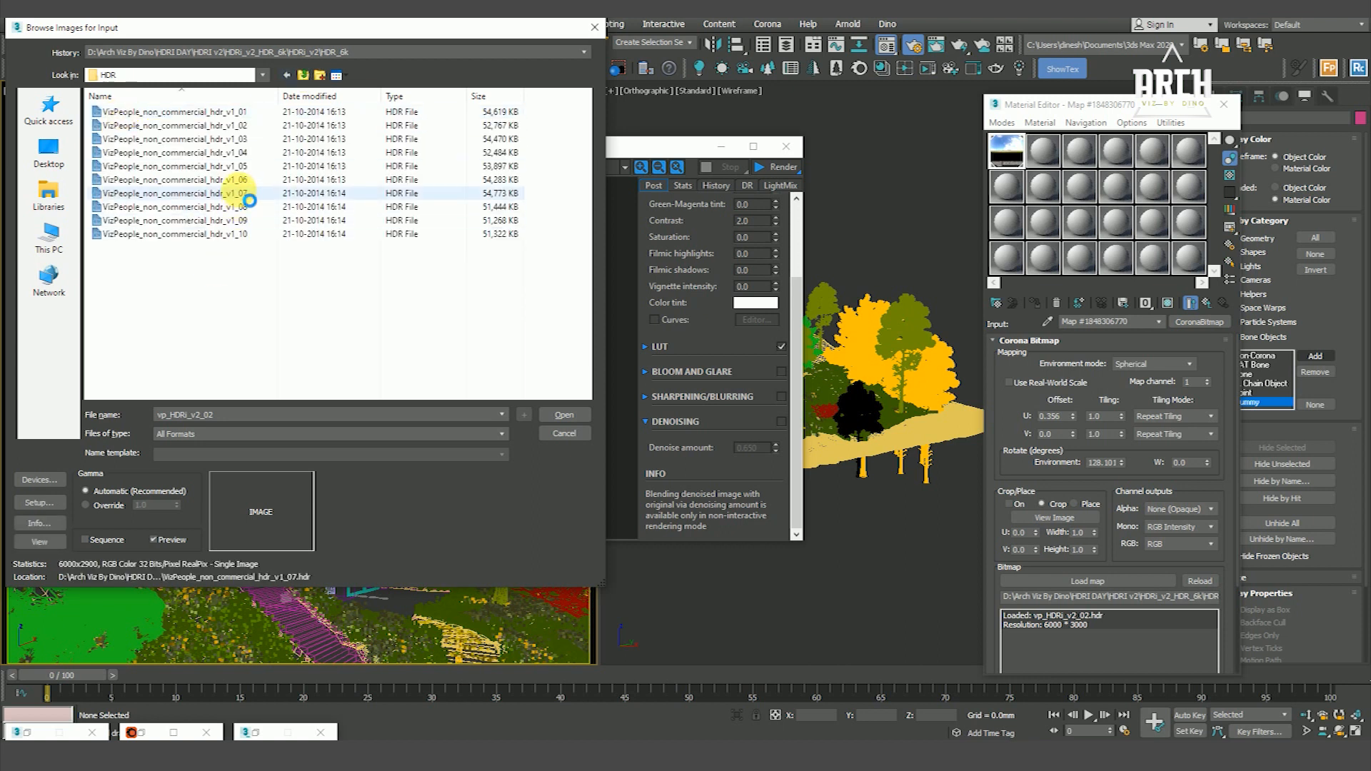
click(564, 415)
click(217, 332)
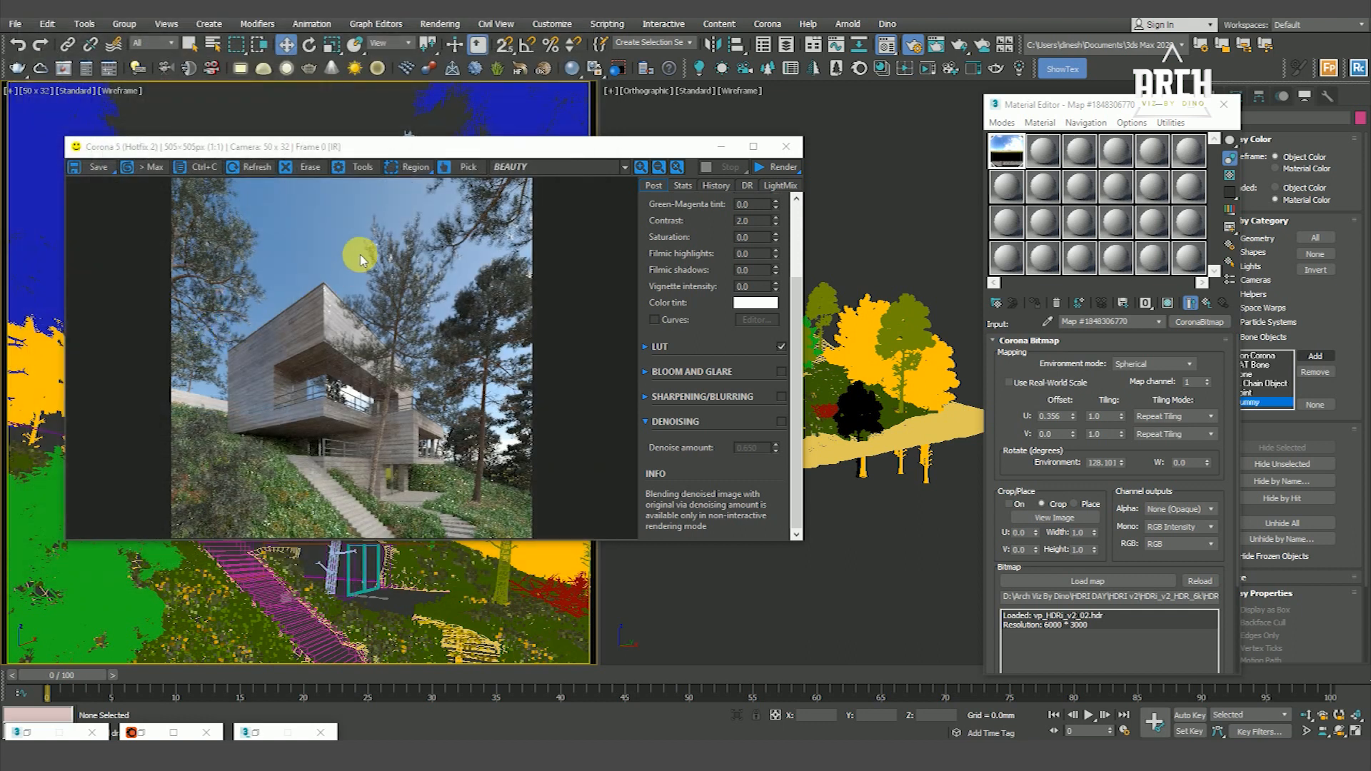
double_click(1006, 151)
click(477, 102)
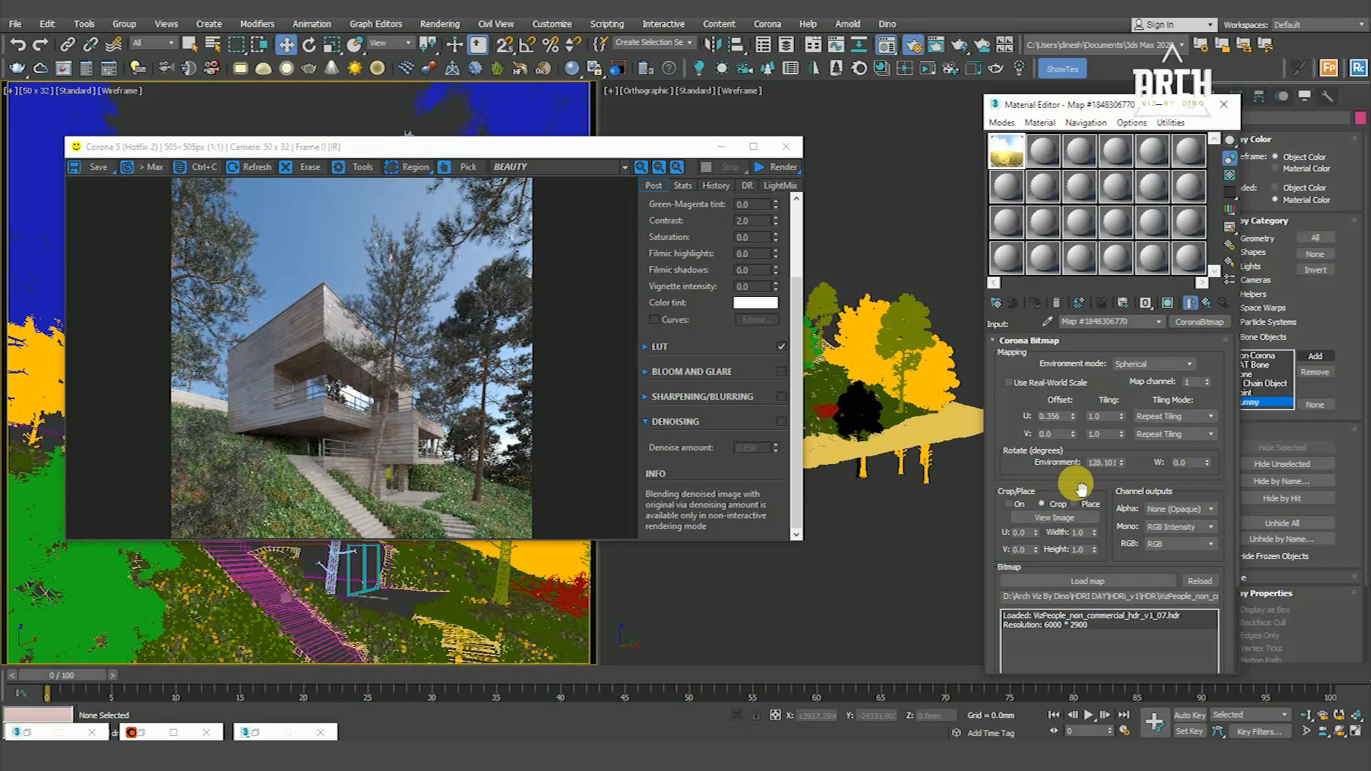
Step: Reset the HDRI's Color Correct exposure to 0 and start the interactive render with the new HDRI
click(1207, 303)
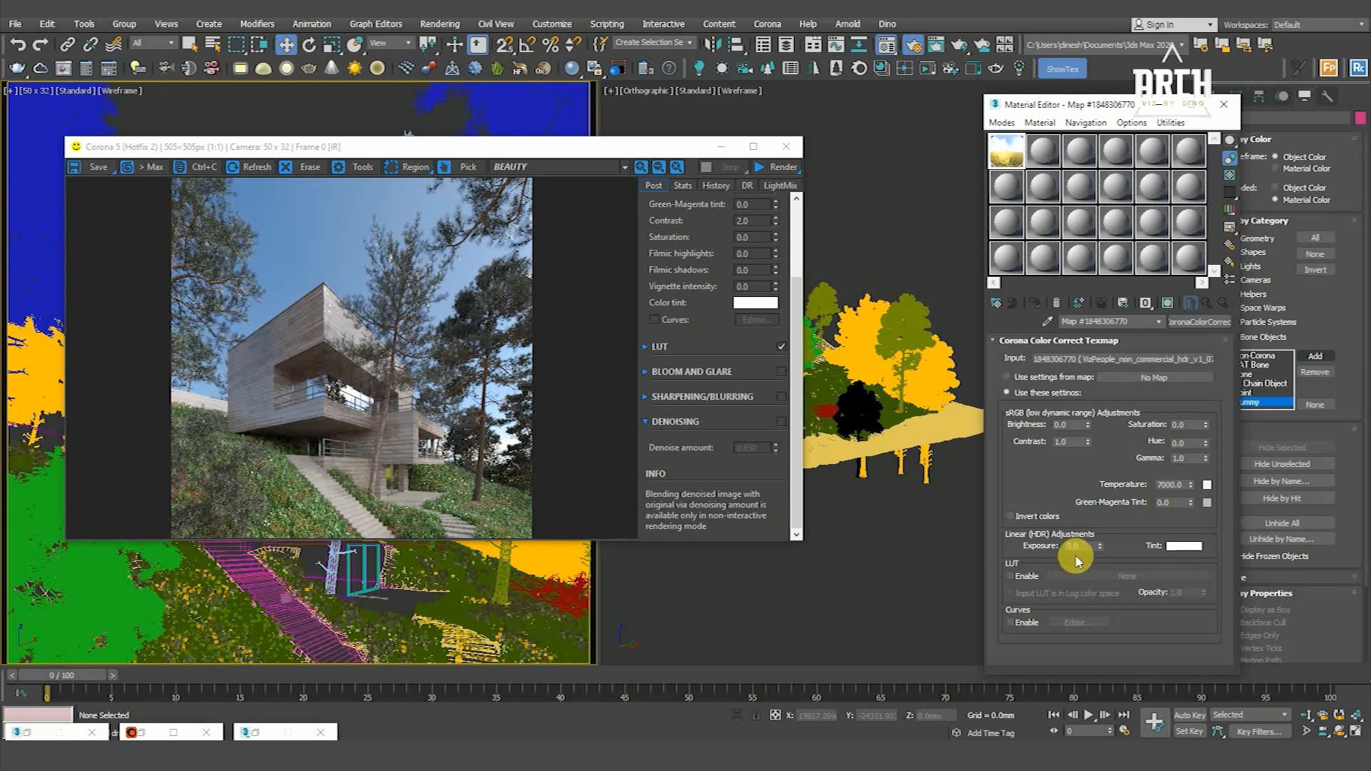
key(Return)
text(1)
key(Return)
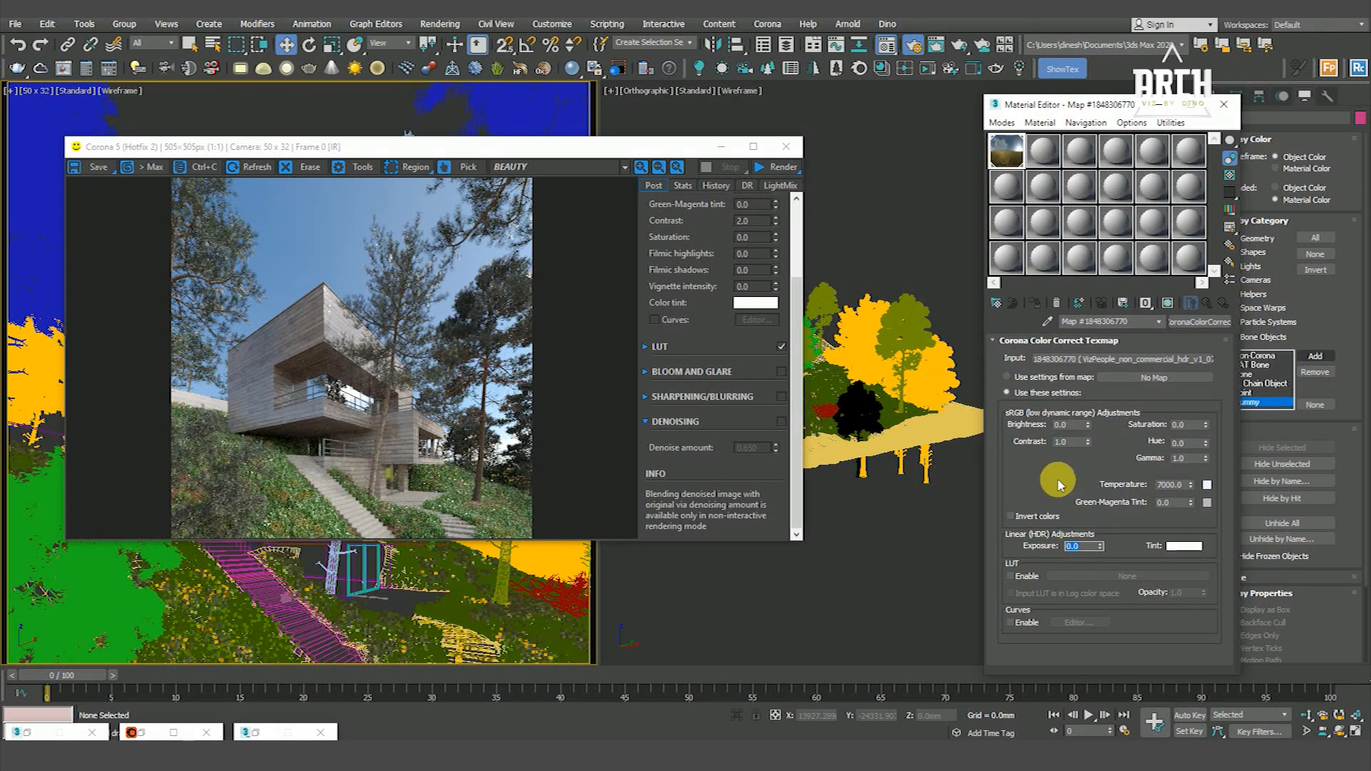
click(778, 167)
click(777, 187)
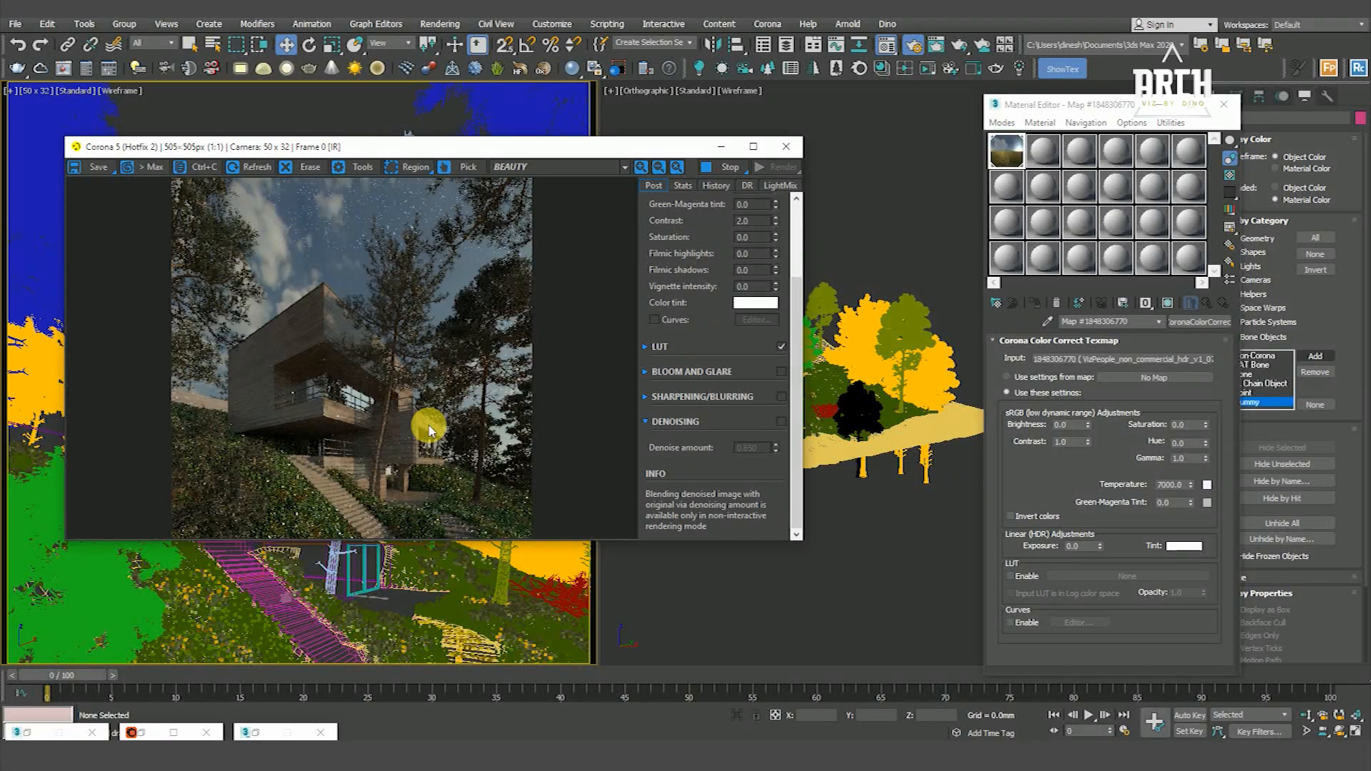
Step: Inspect the render, set the HDRI's Color Correct exposure to 1, and recheck the house and trees
scroll(324, 226, up, 2)
scroll(343, 271, down, 2)
scroll(404, 357, up, 1)
scroll(407, 354, down, 1)
click(1005, 150)
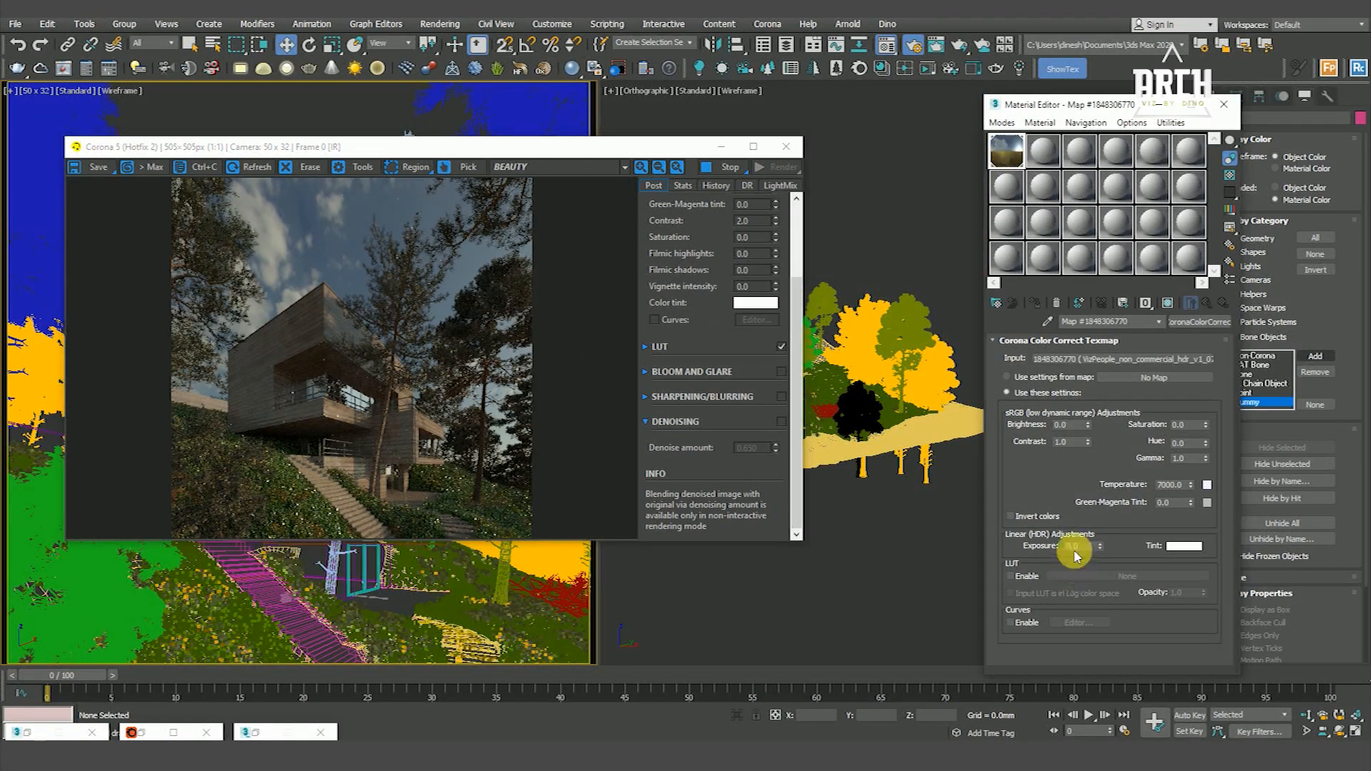
key(Return)
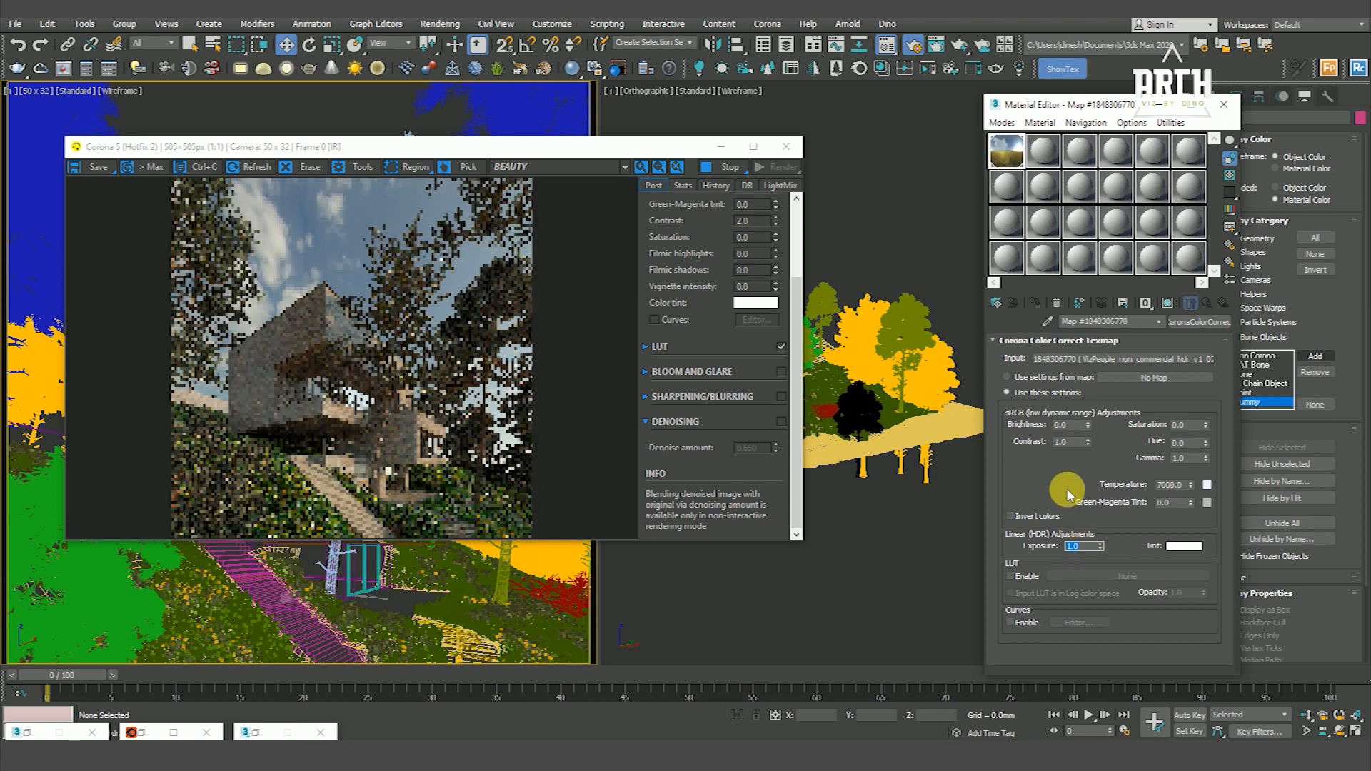
scroll(353, 344, up, 2)
scroll(353, 345, down, 2)
scroll(367, 419, up, 1)
scroll(371, 421, down, 1)
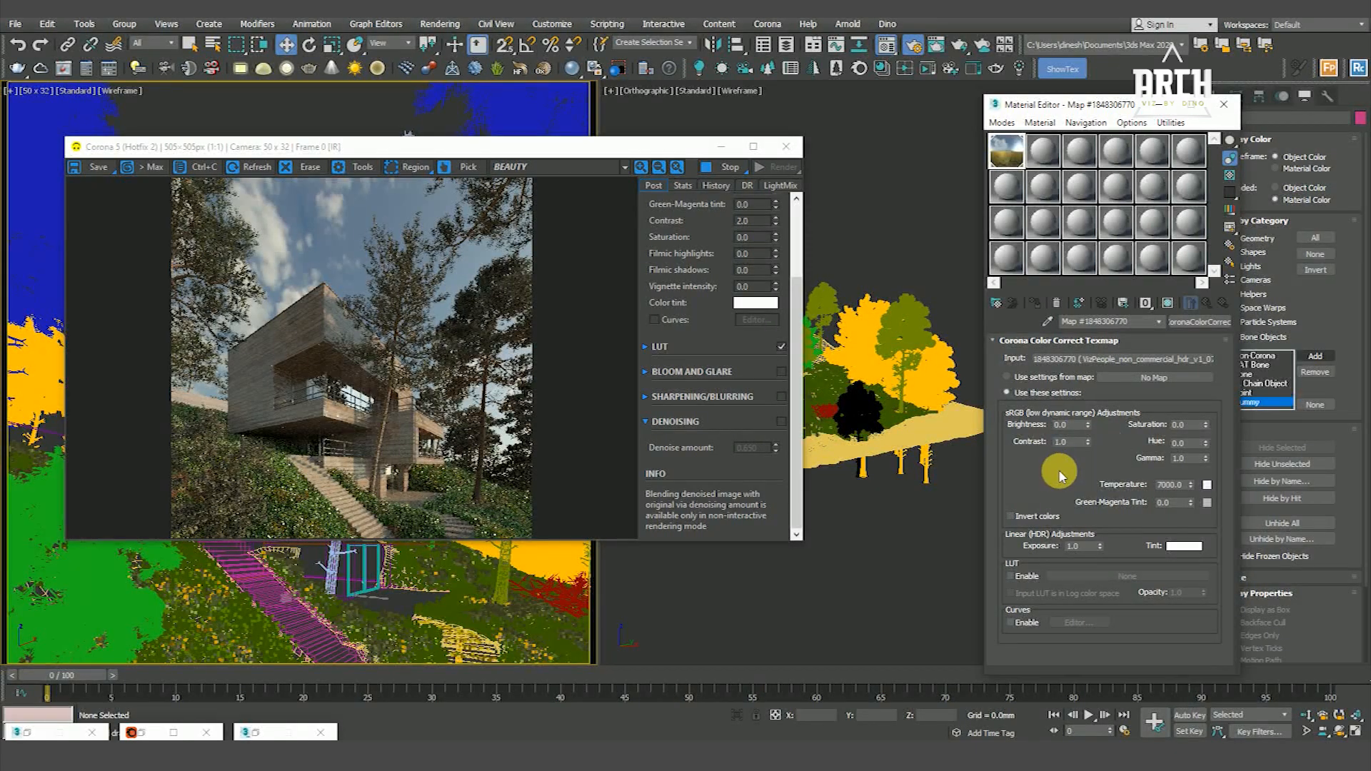
Step: Try environment rotations of 10, 30, 40 and 50 degrees on the new HDRI bitmap
click(1124, 361)
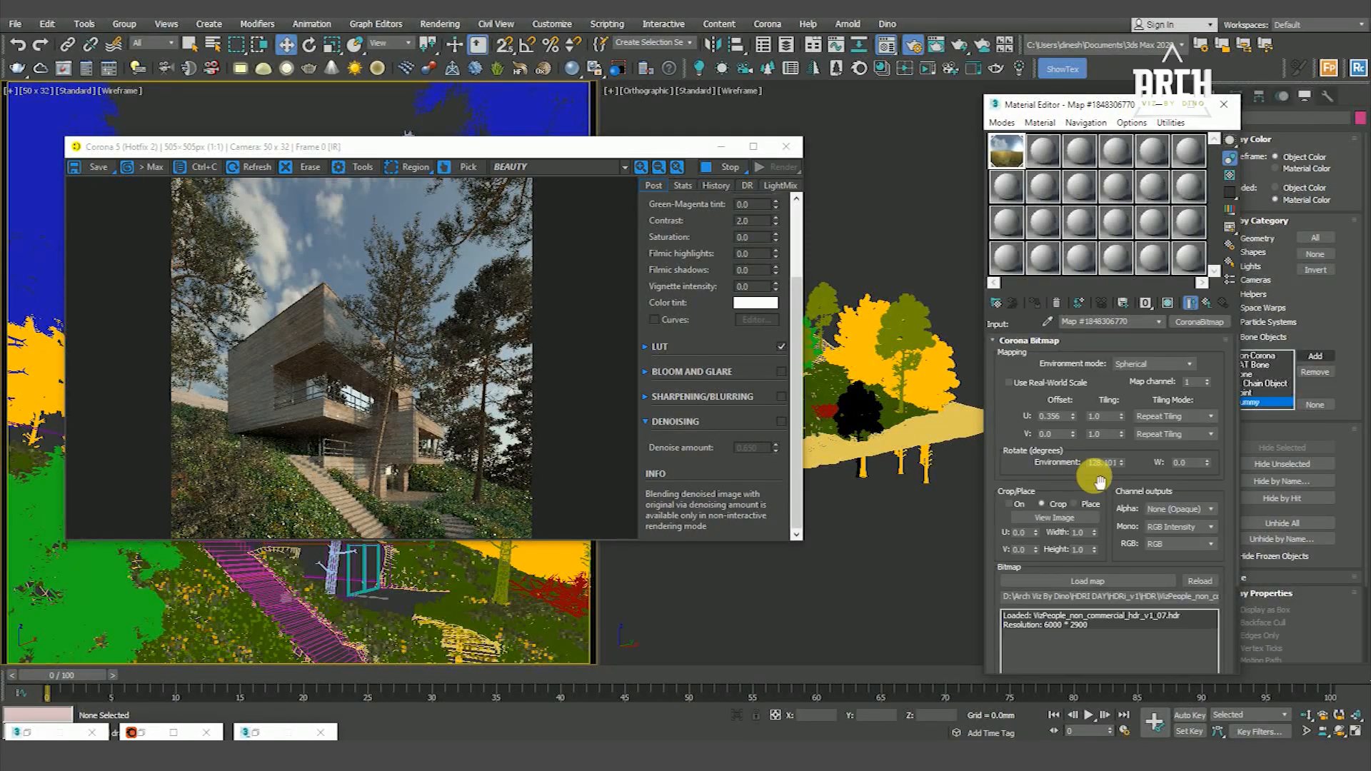
text(10)
key(Return)
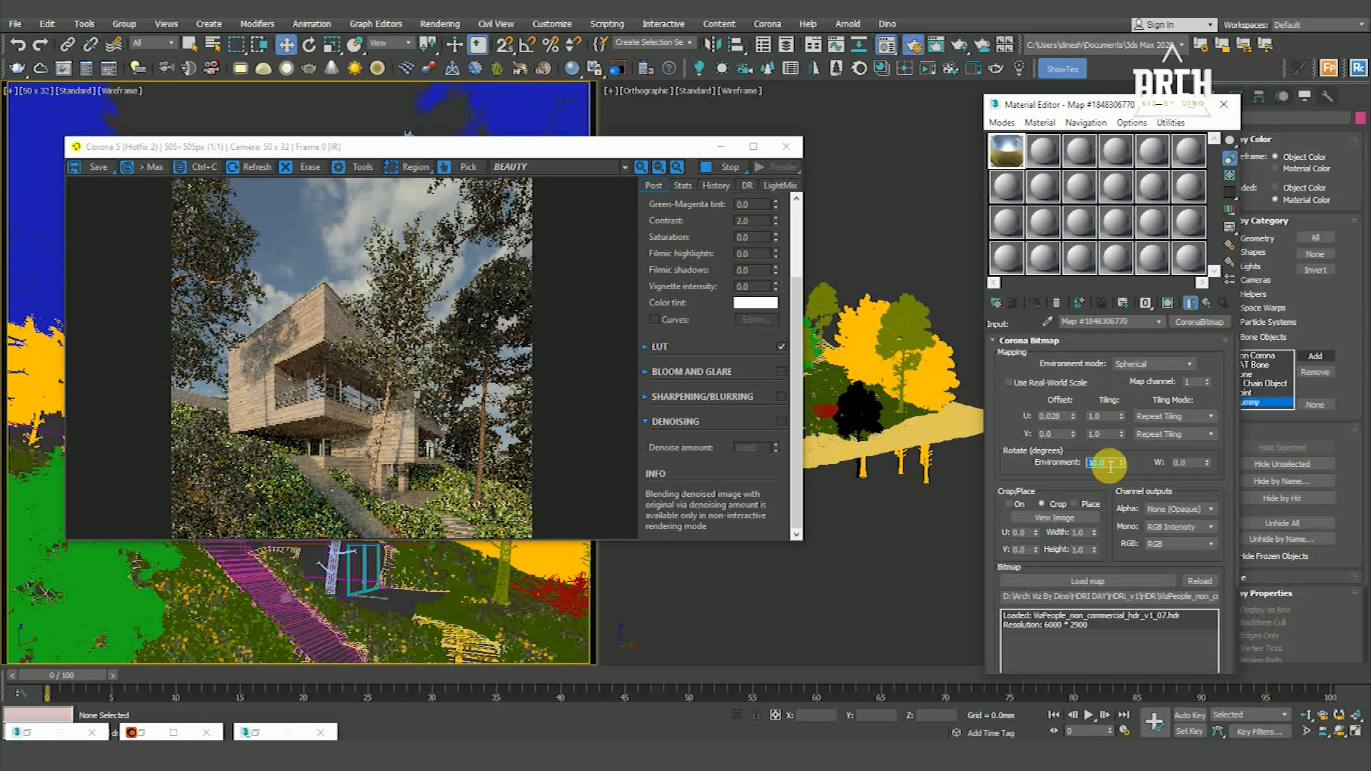
text(30)
key(Return)
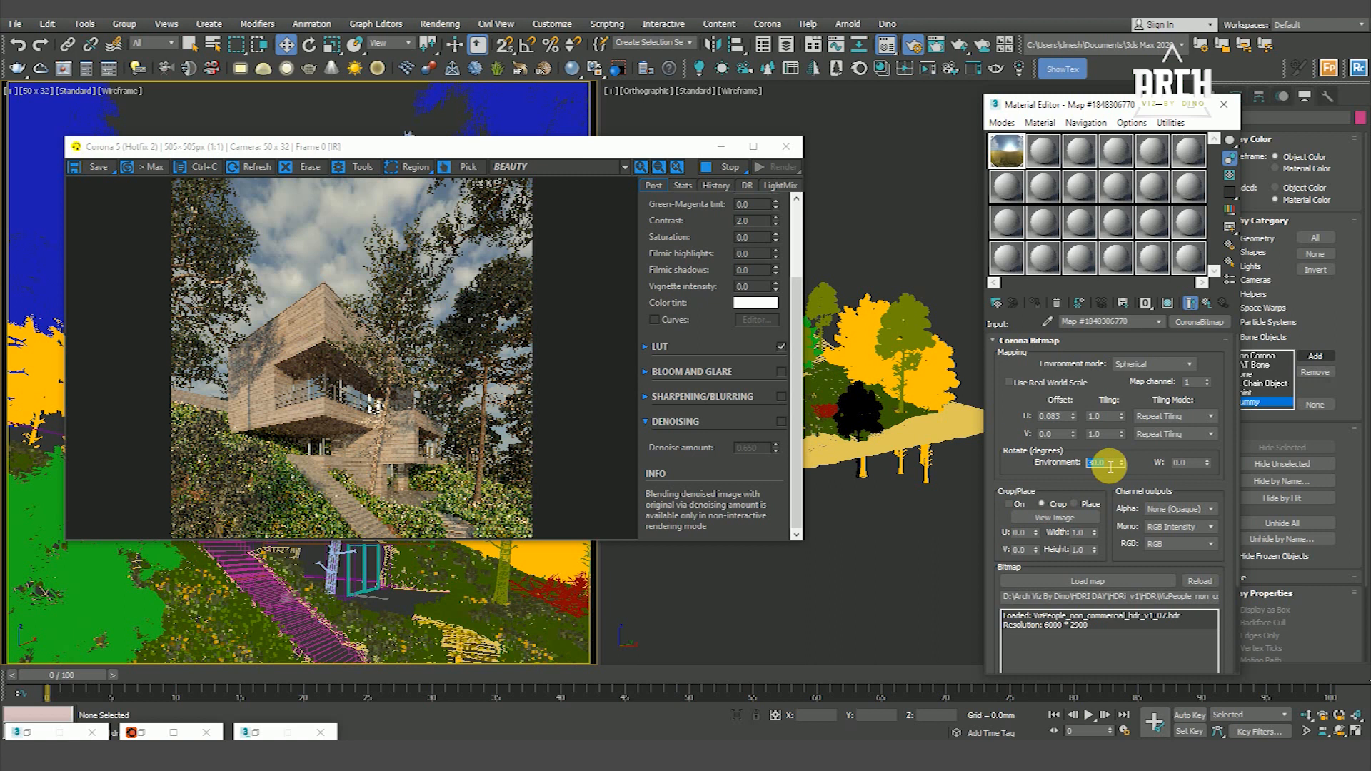
key(Return)
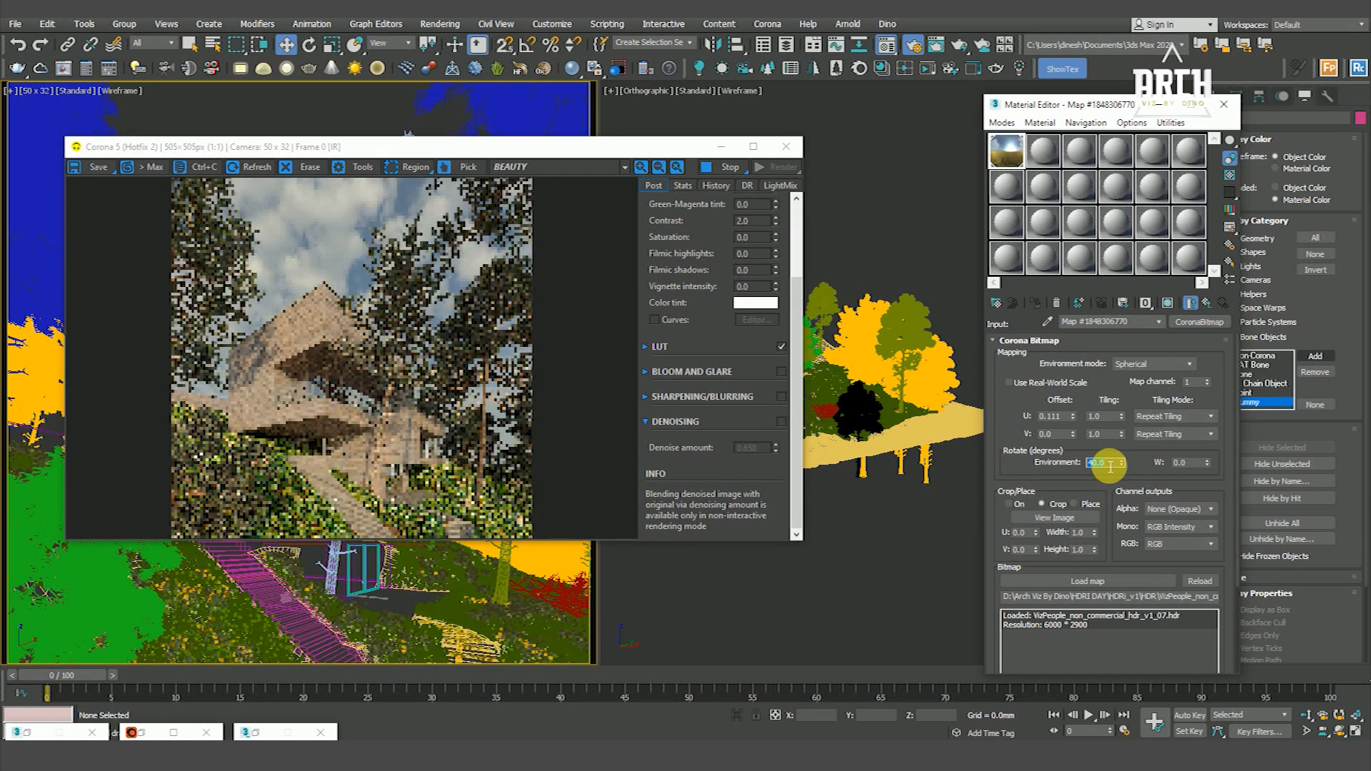
text(50)
key(Return)
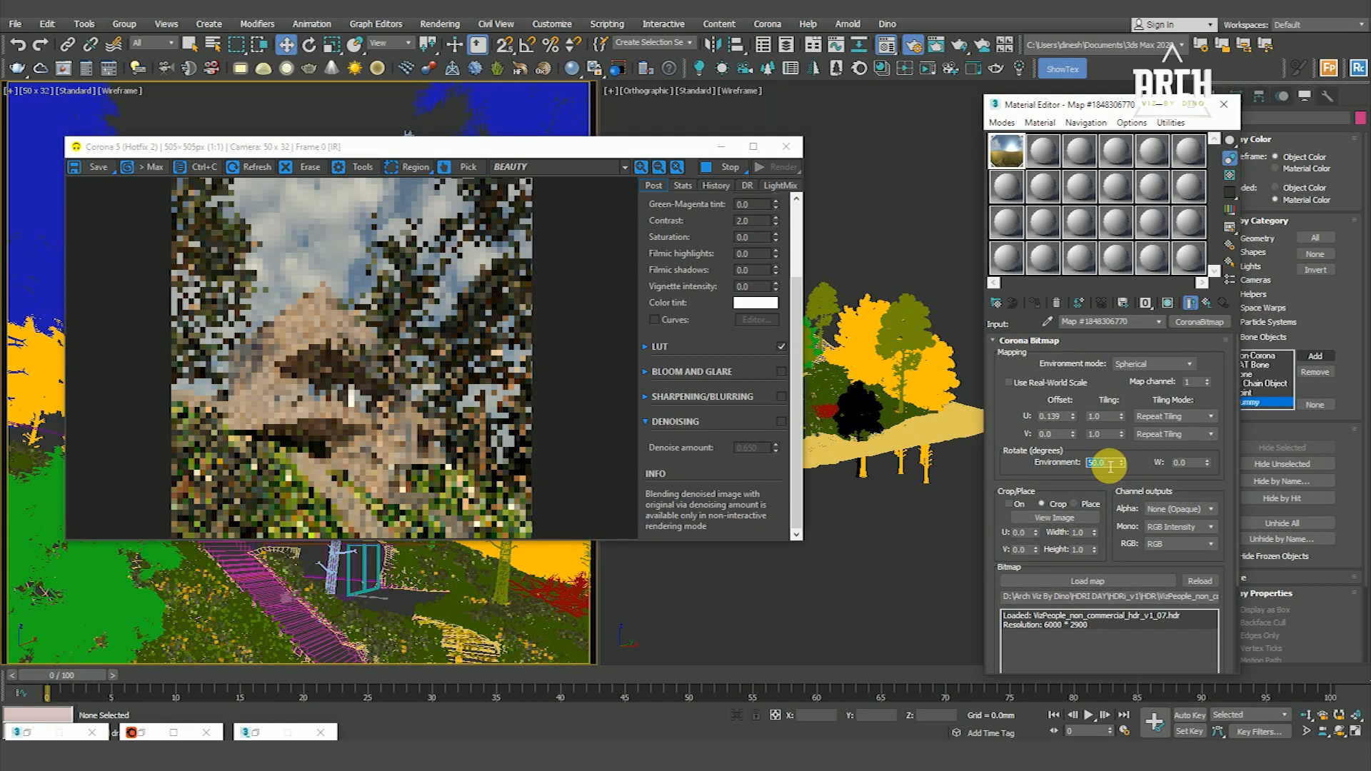
Step: Try HDRI environment rotations of 60, 70 and 100 degrees and inspect the light on the facade and stairs
text(60)
key(Return)
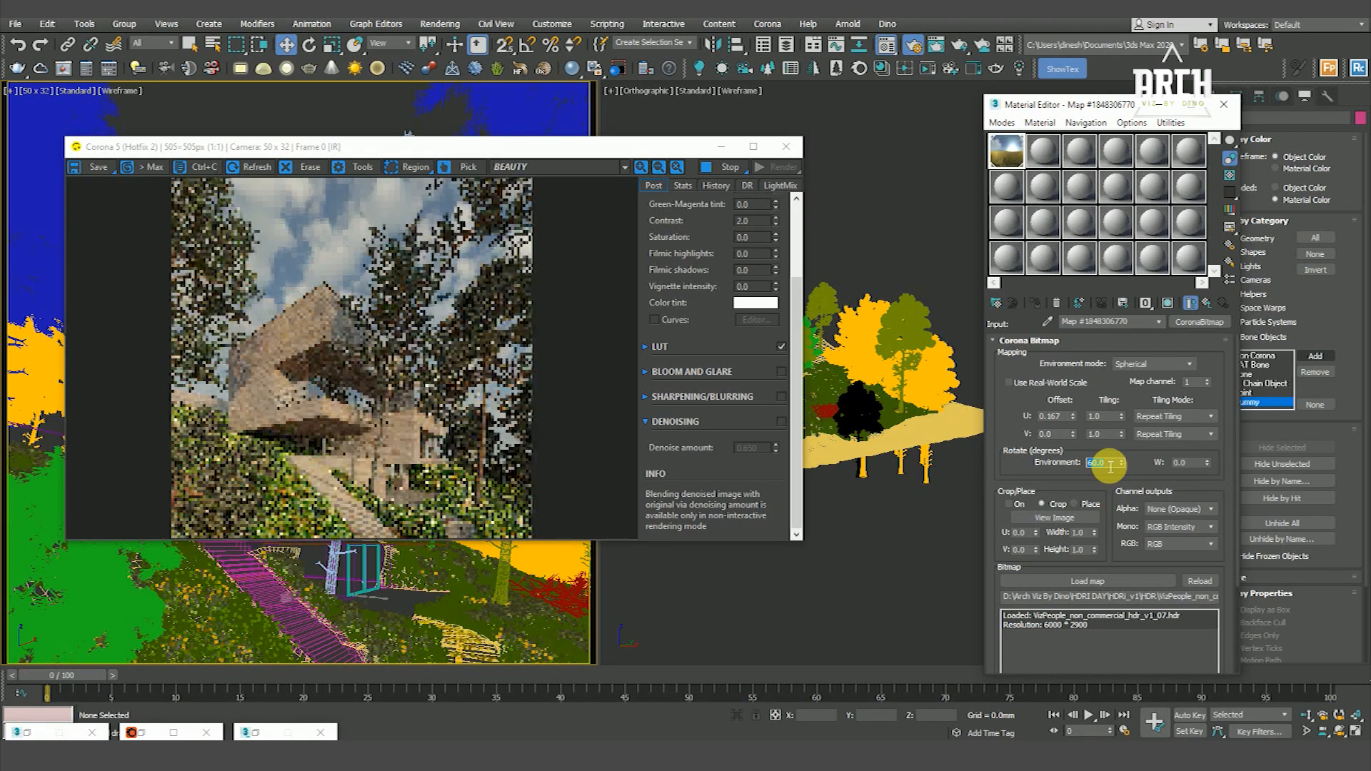
text(70)
key(Return)
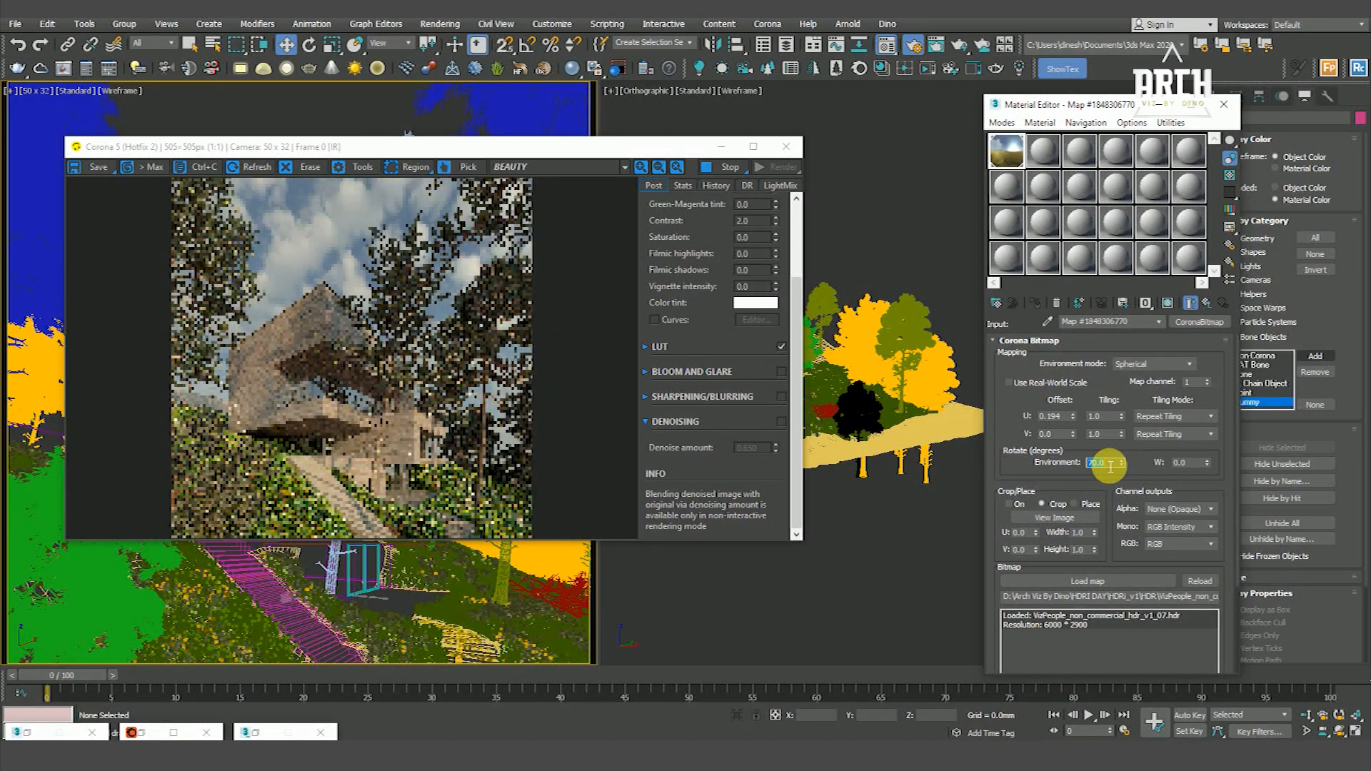
key(Return)
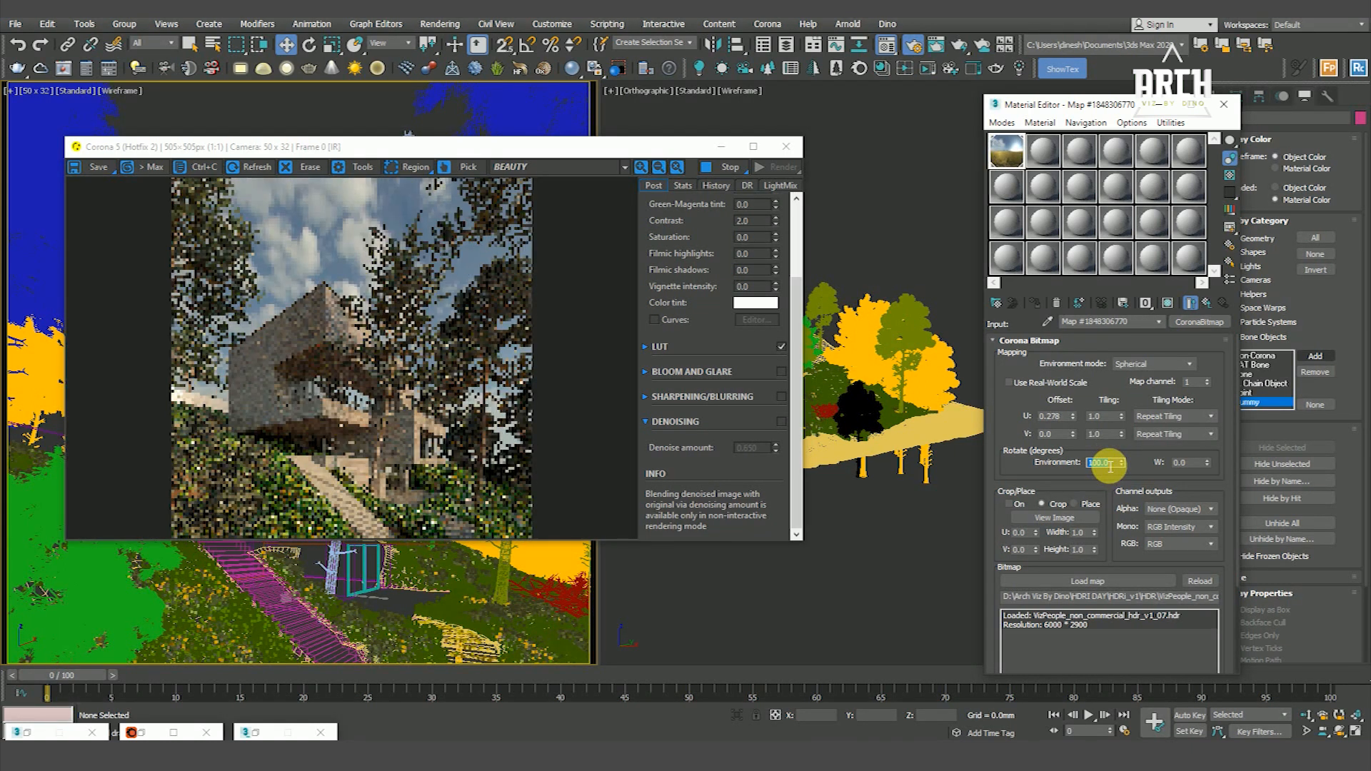
scroll(345, 315, up, 3)
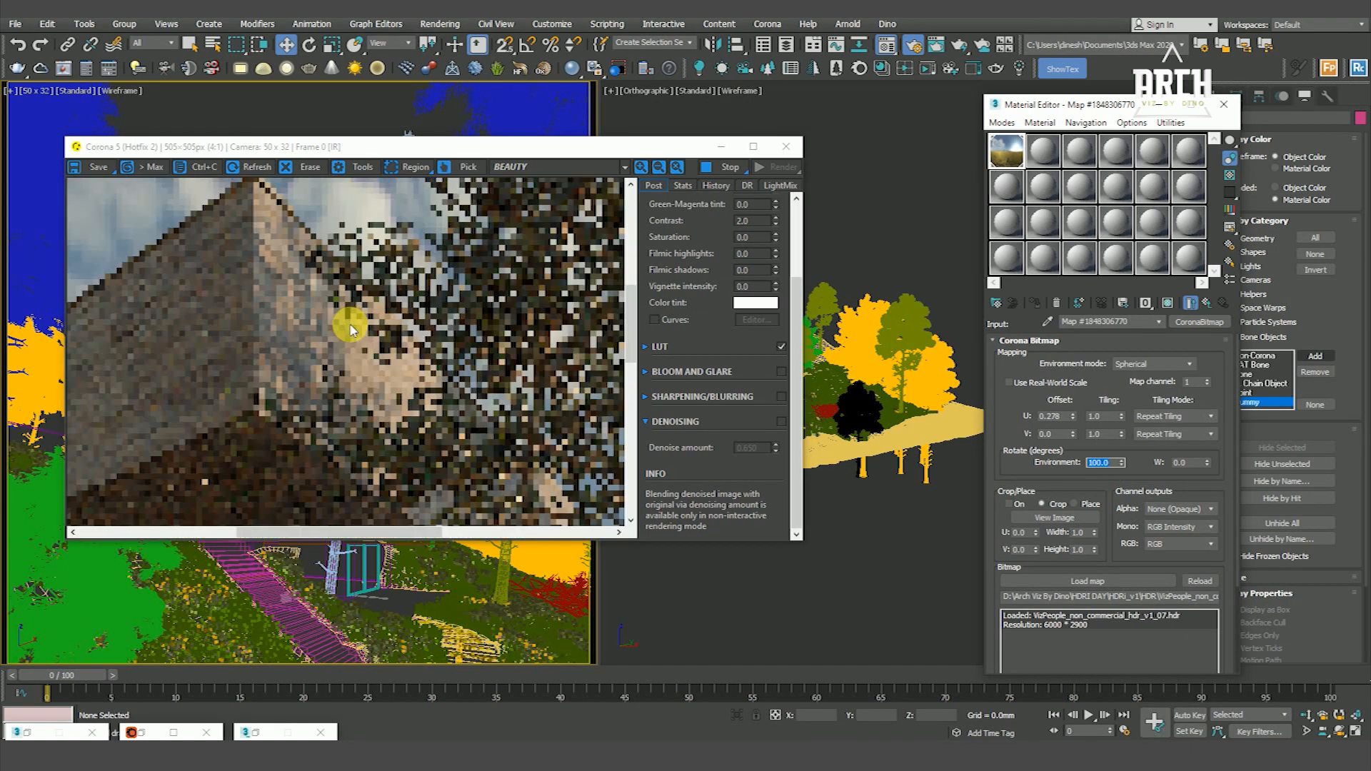
scroll(371, 336, down, 2)
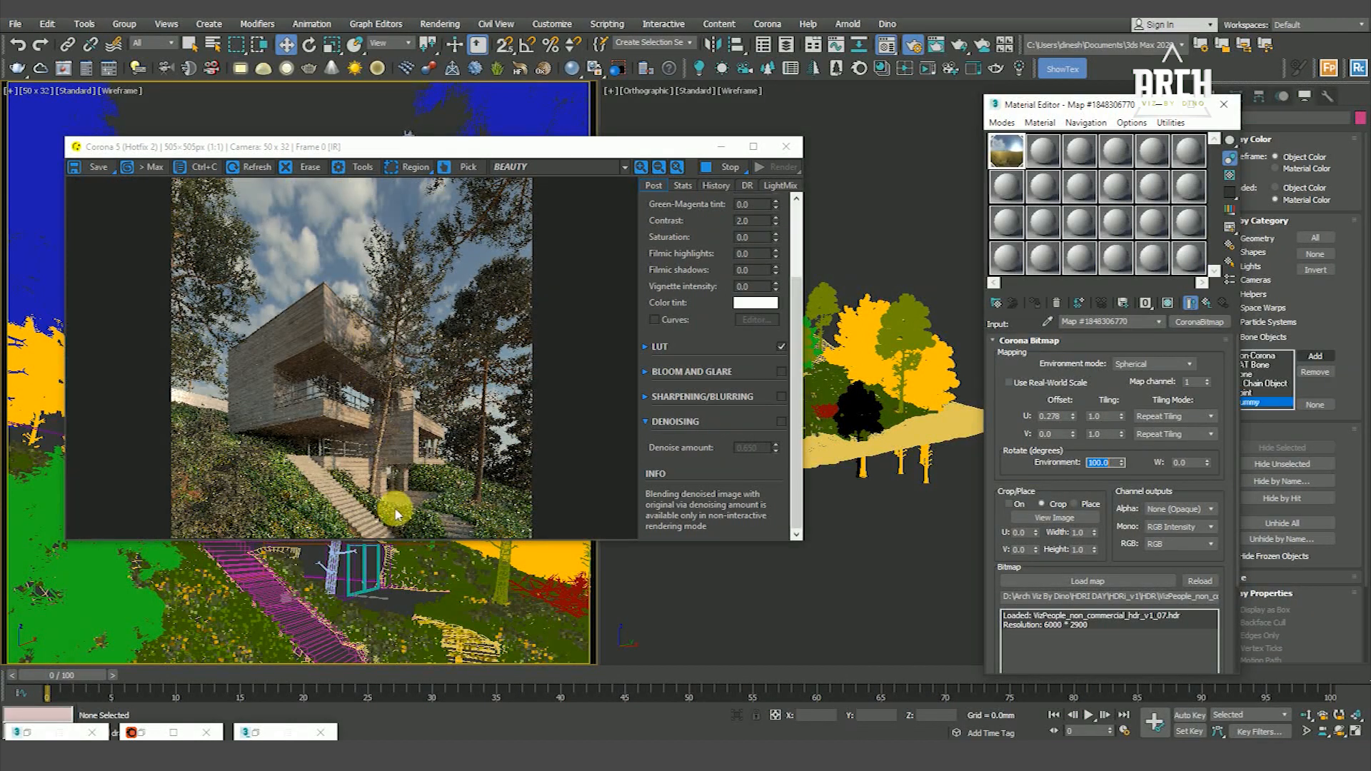
scroll(379, 439, up, 1)
scroll(379, 414, down, 1)
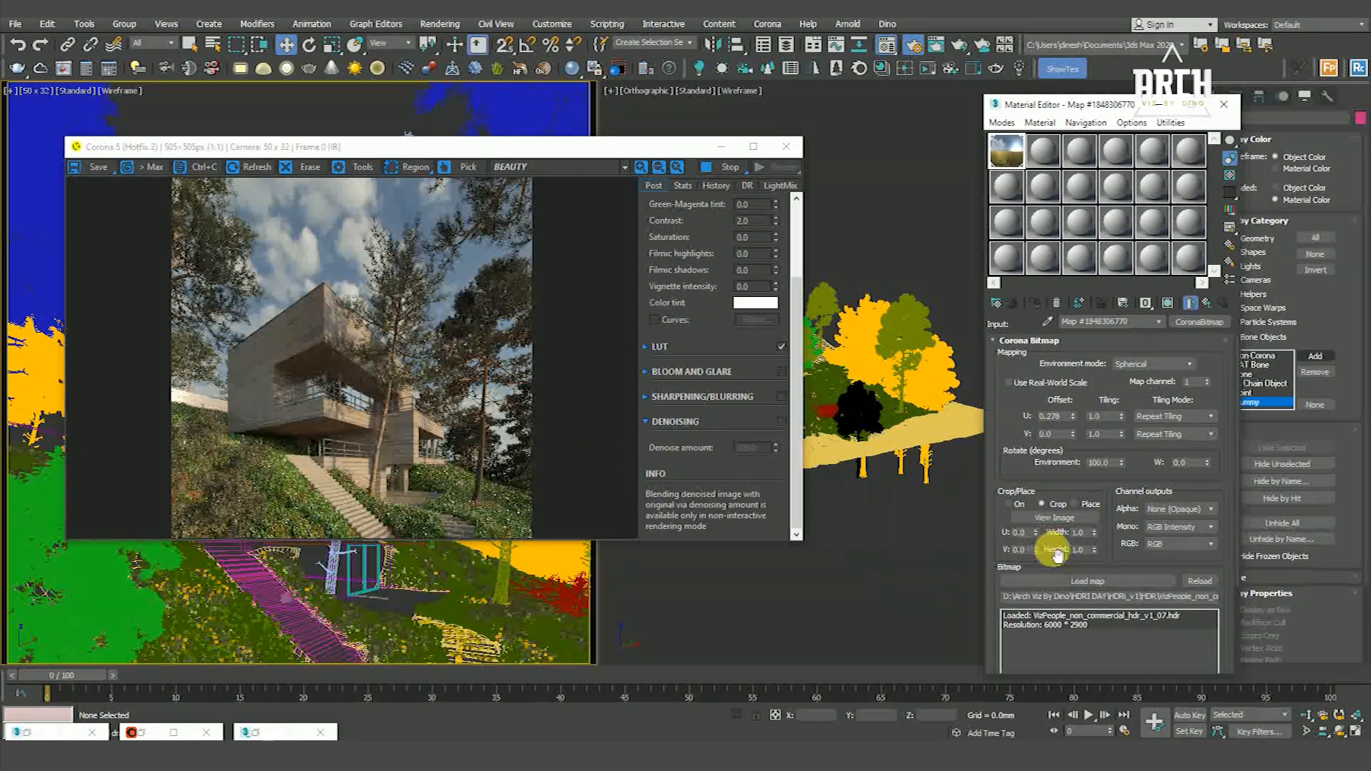
Step: Try HDRI environment rotations of 90 and 80 degrees, checking the sunlight on the house in the interactive render
double_click(1103, 464)
text(90)
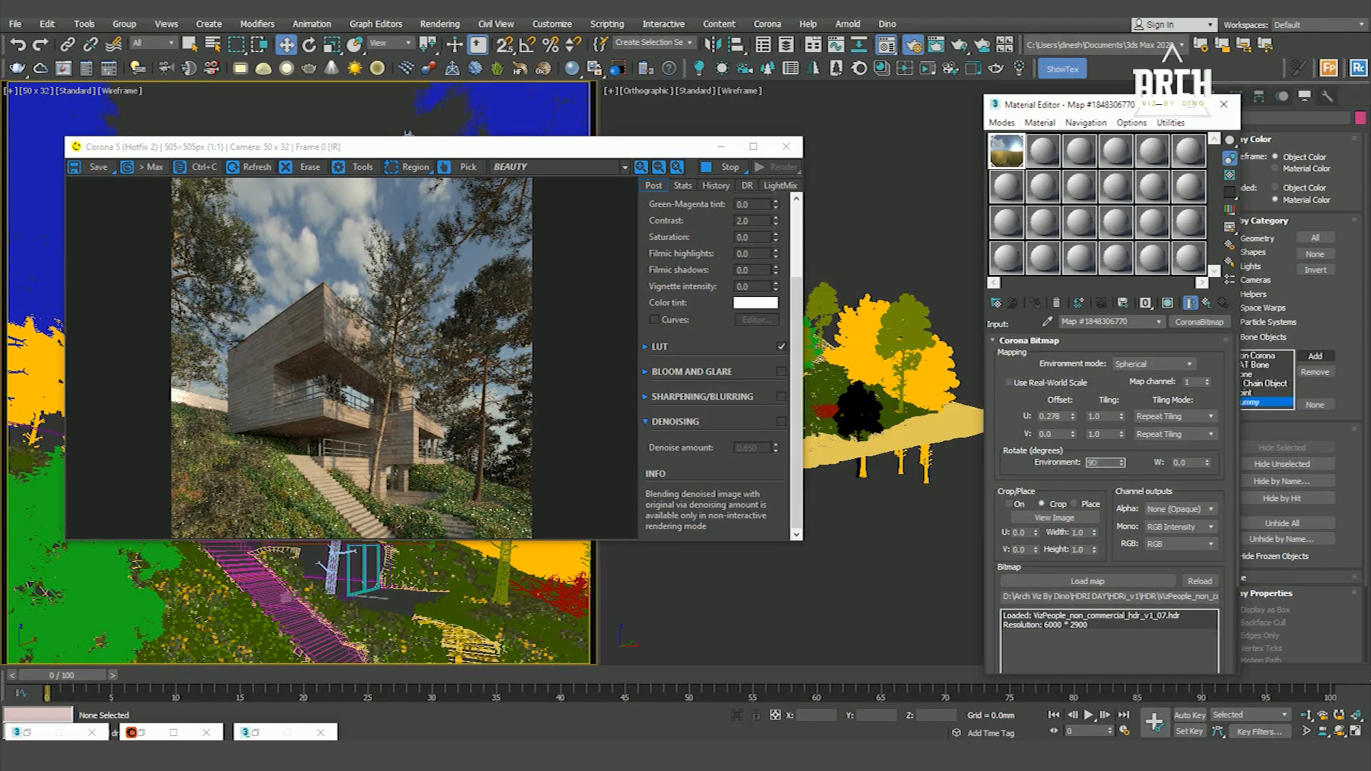
key(Return)
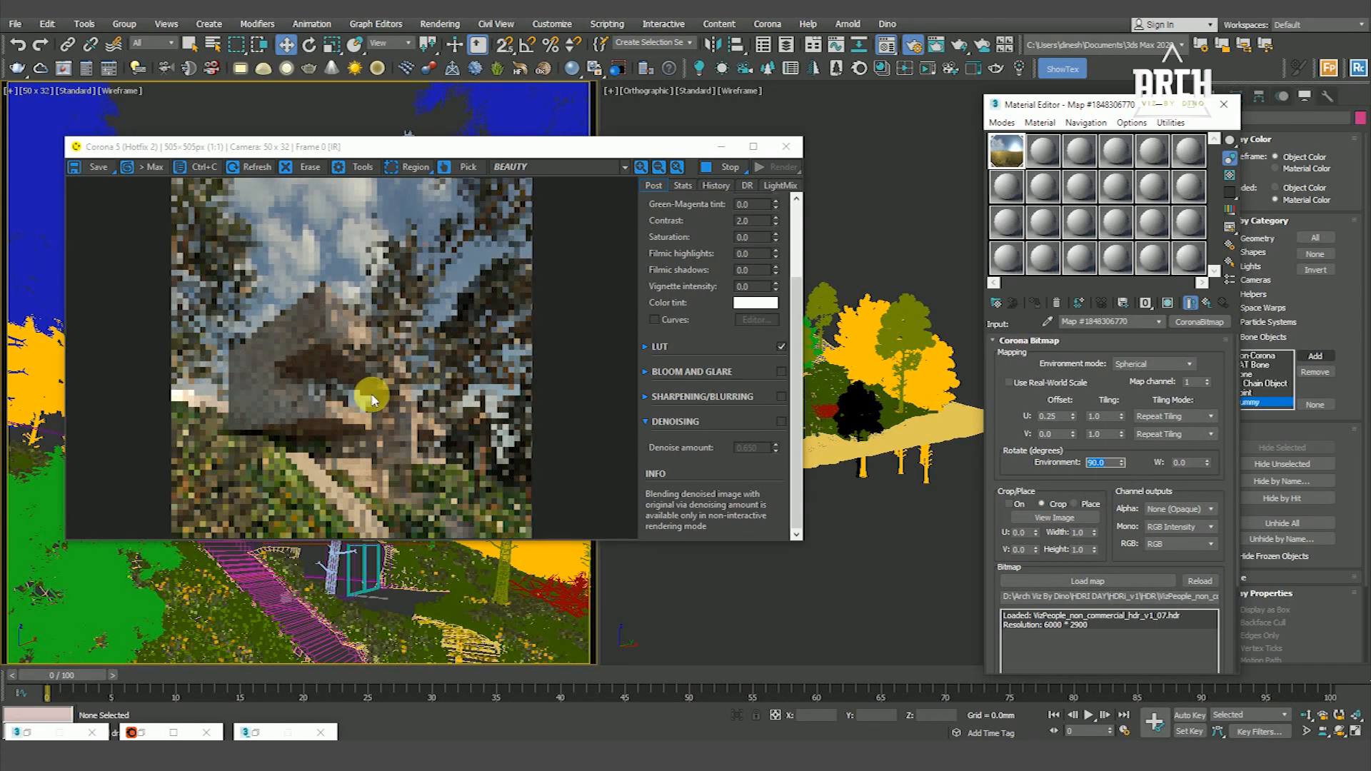
scroll(340, 330, up, 2)
scroll(340, 330, down, 2)
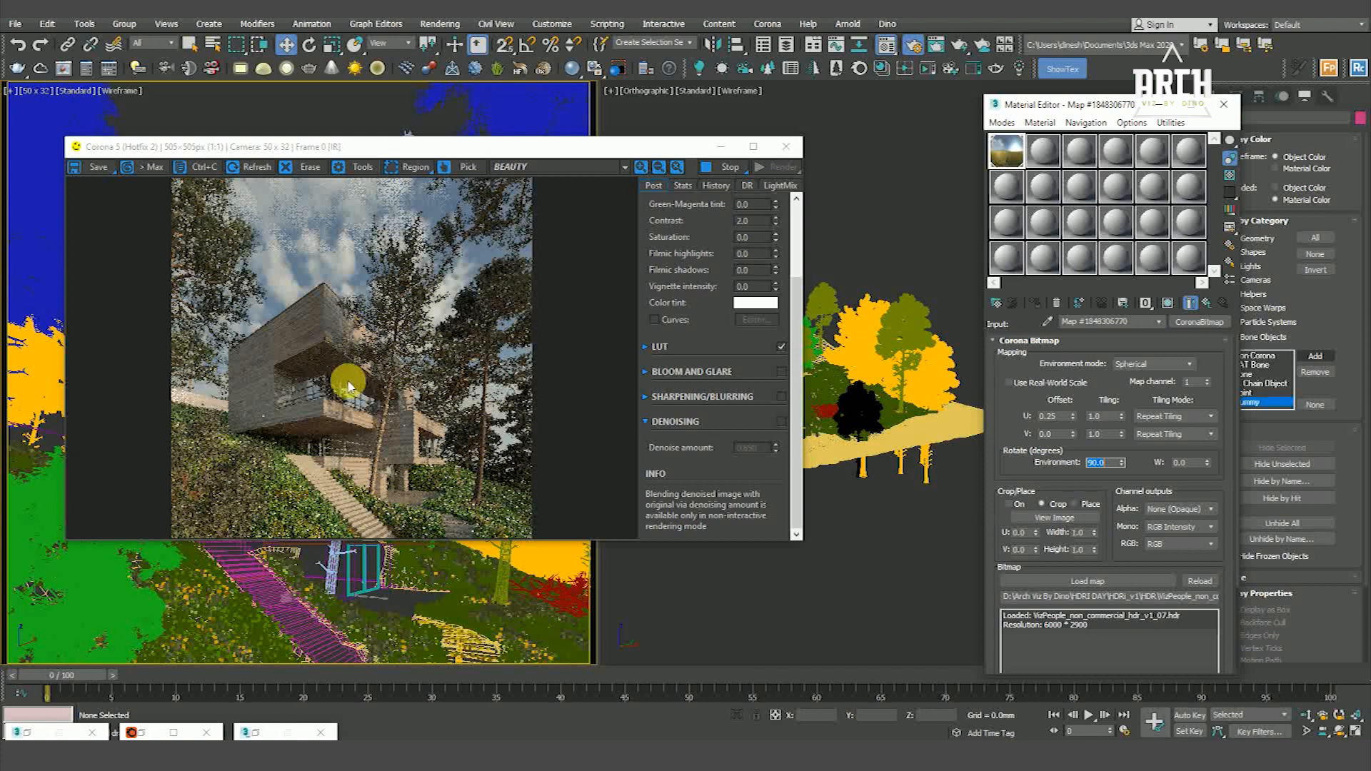
scroll(340, 335, up, 1)
scroll(358, 396, down, 1)
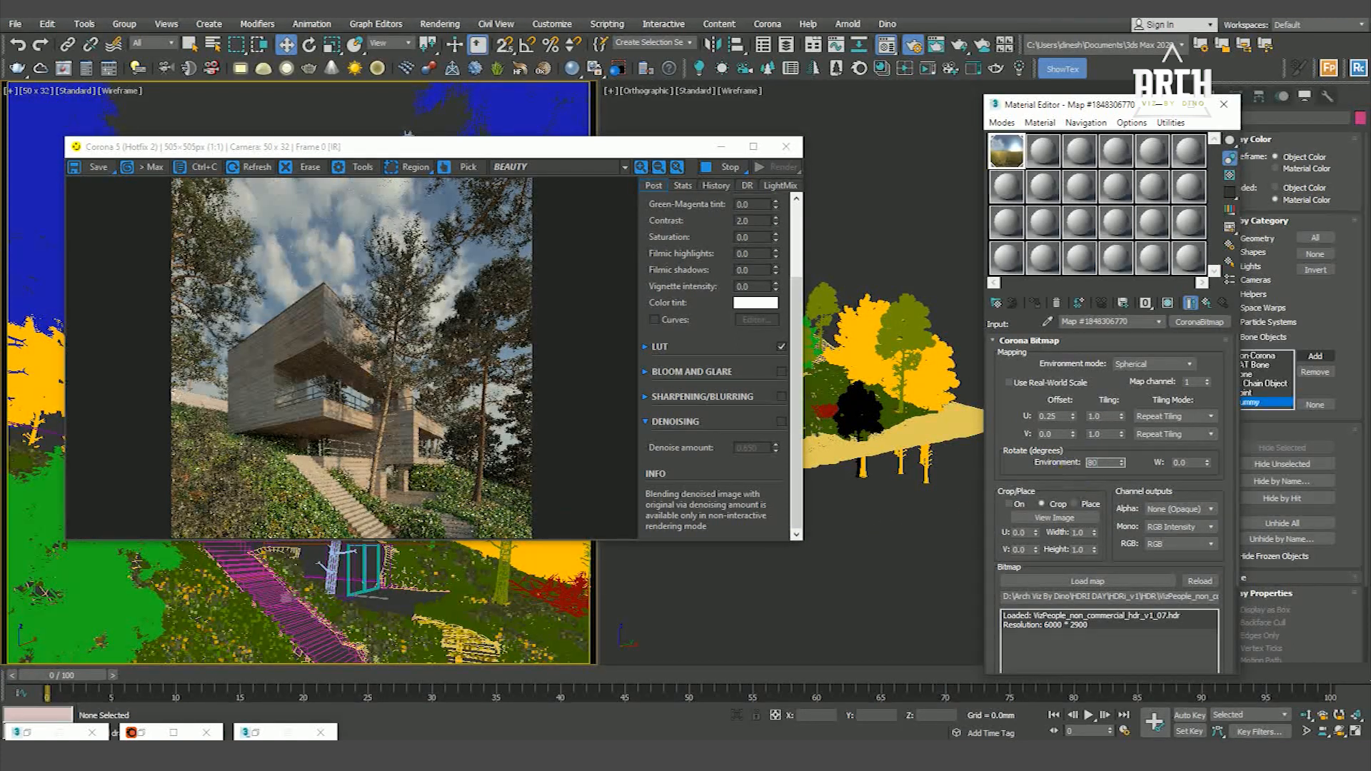
key(Return)
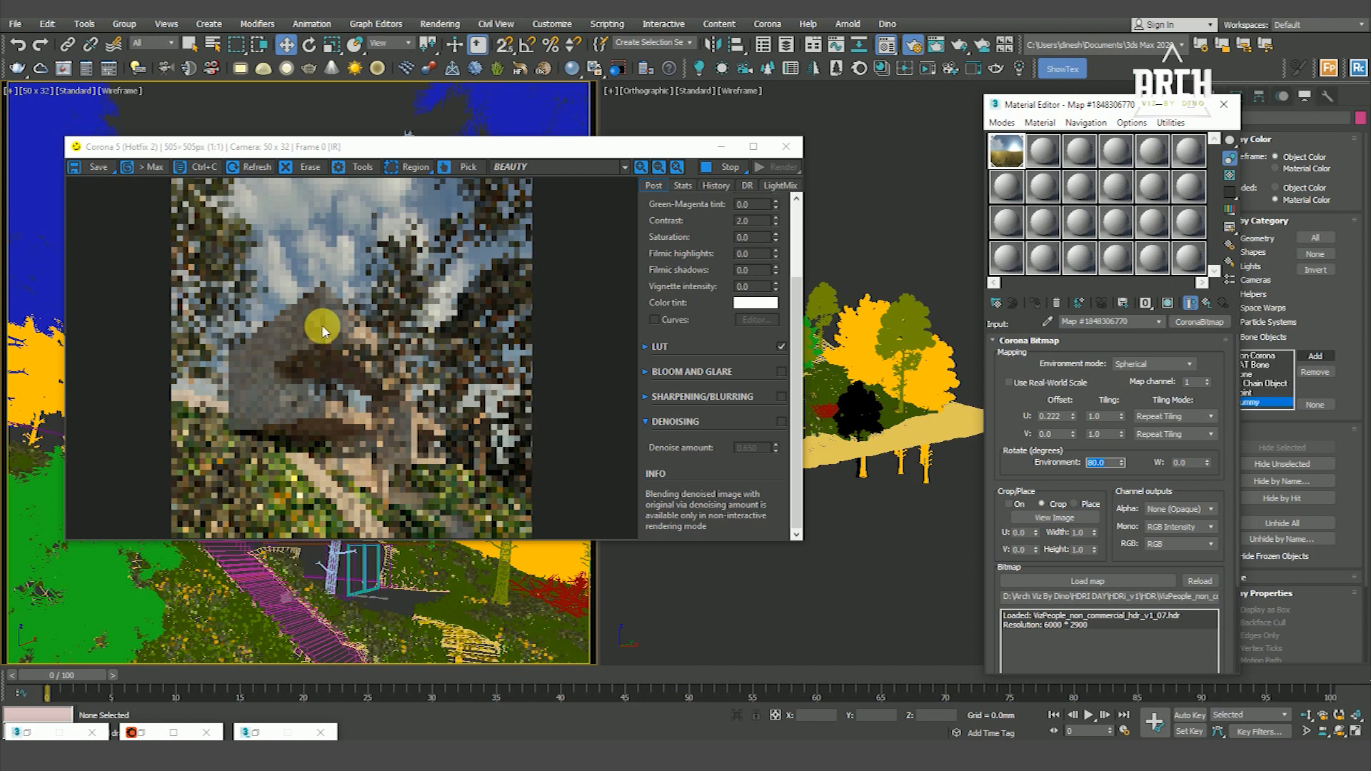
scroll(336, 323, up, 2)
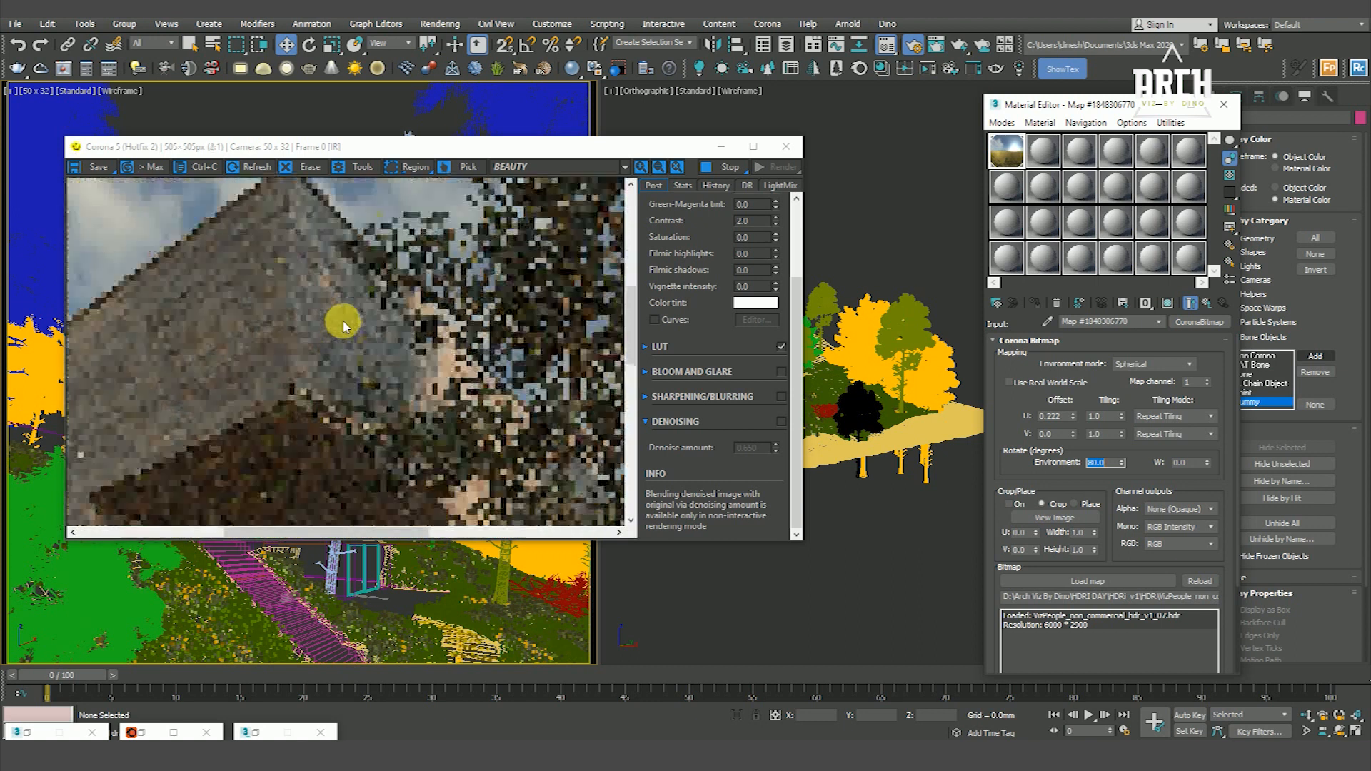
scroll(343, 327, down, 1)
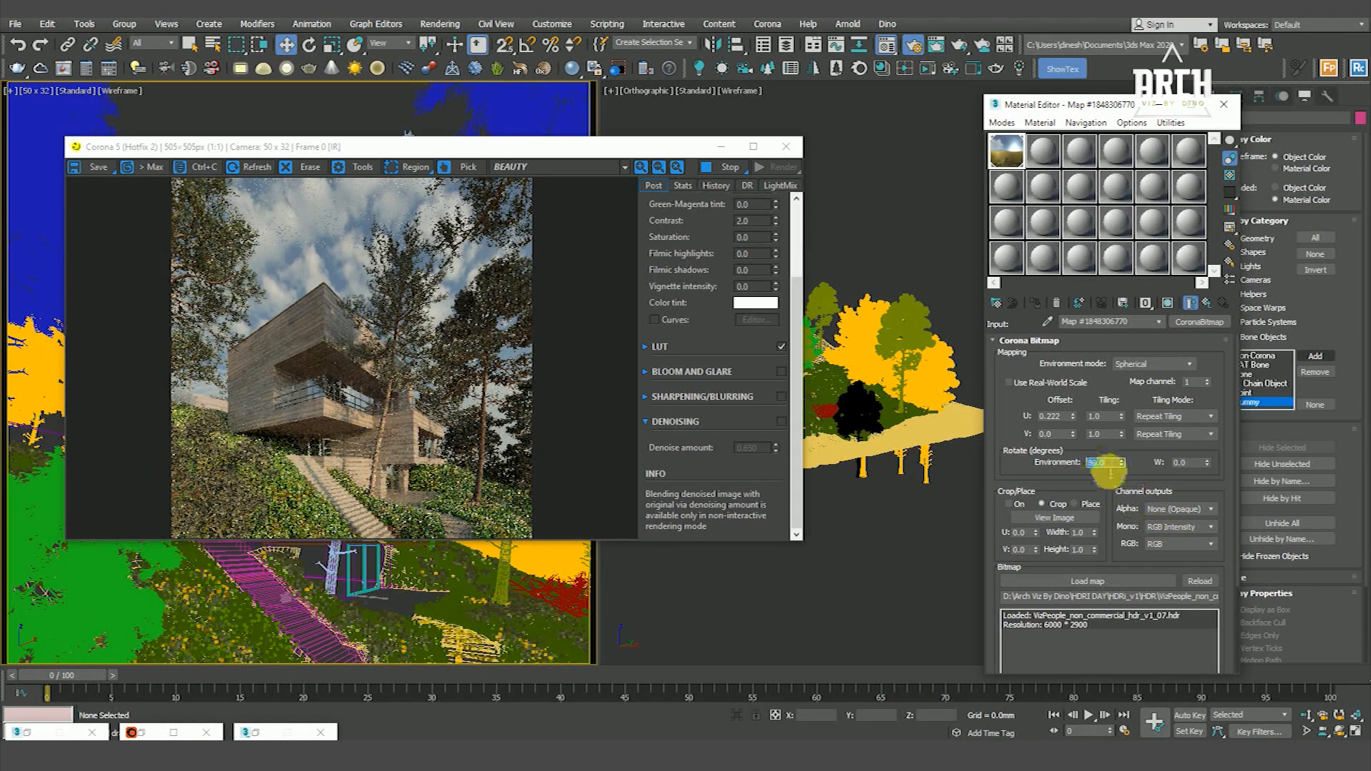
Step: Set the HDRI bitmap's environment rotation to 110 degrees and inspect the light and tree shadows on the facade
text(110)
key(Return)
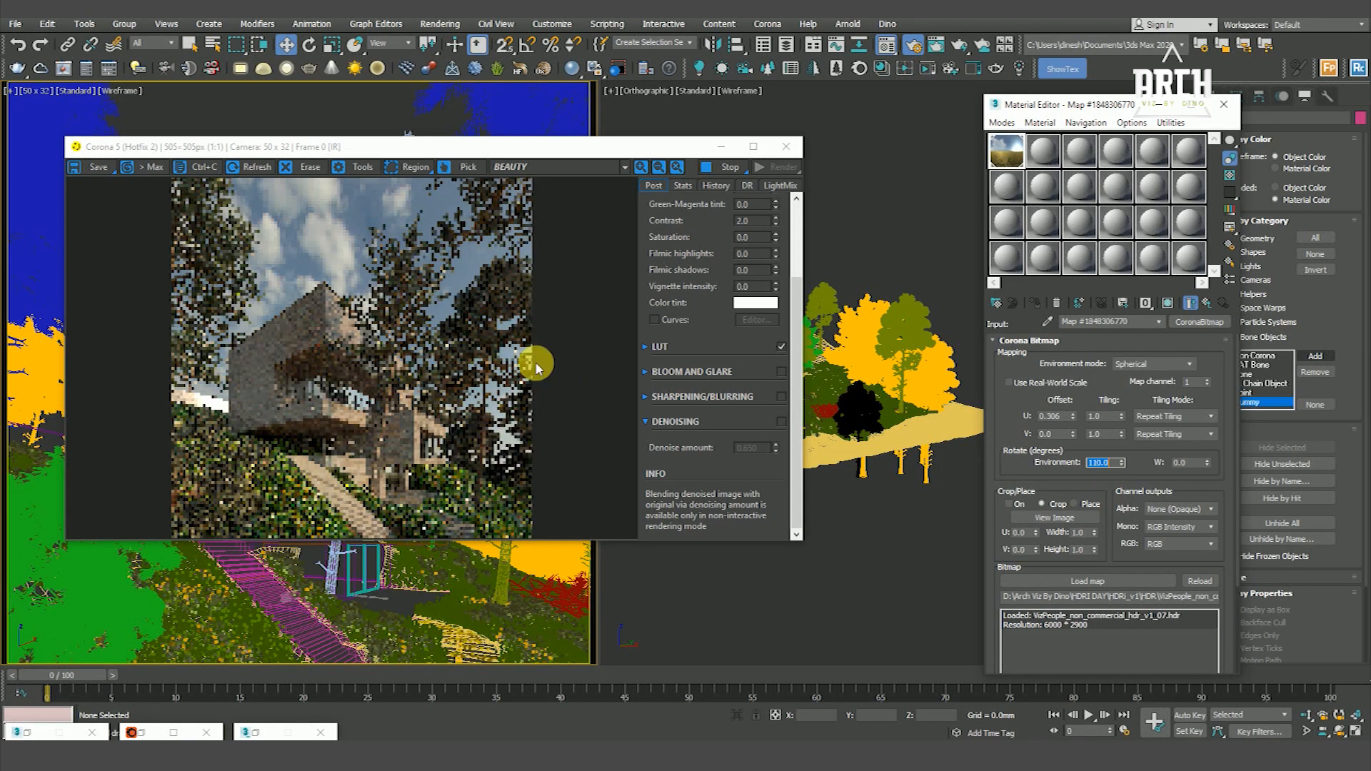
scroll(385, 313, up, 3)
scroll(386, 313, down, 3)
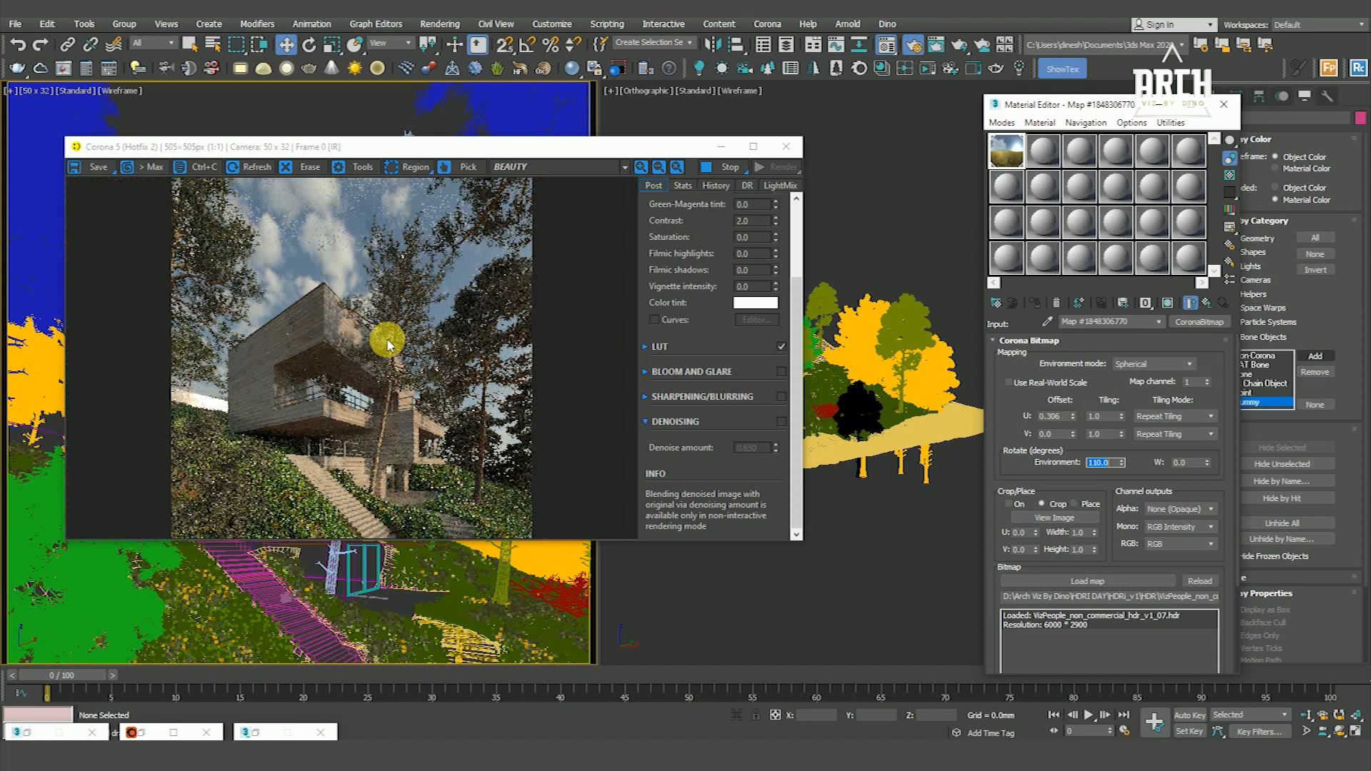
scroll(350, 330, up, 3)
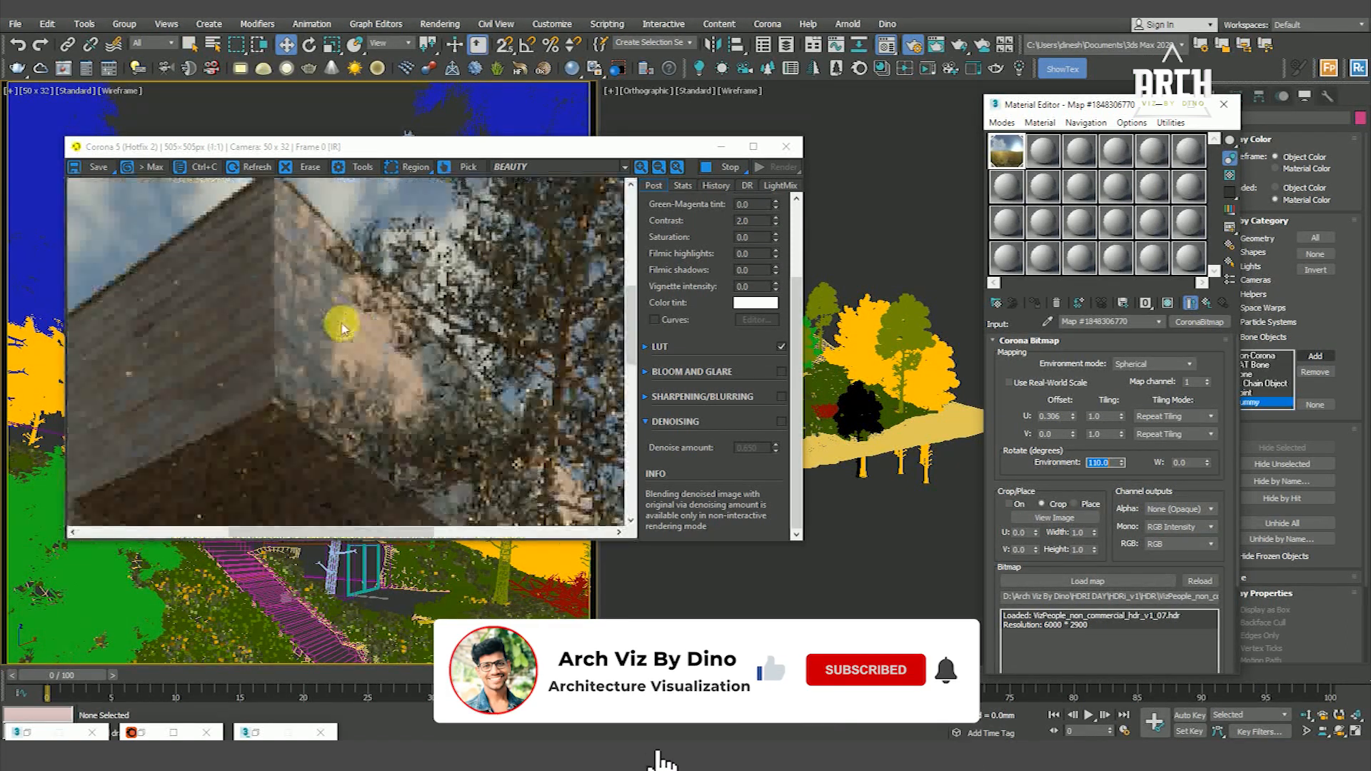
scroll(370, 332, down, 3)
scroll(343, 321, up, 3)
scroll(330, 328, down, 3)
scroll(346, 318, up, 3)
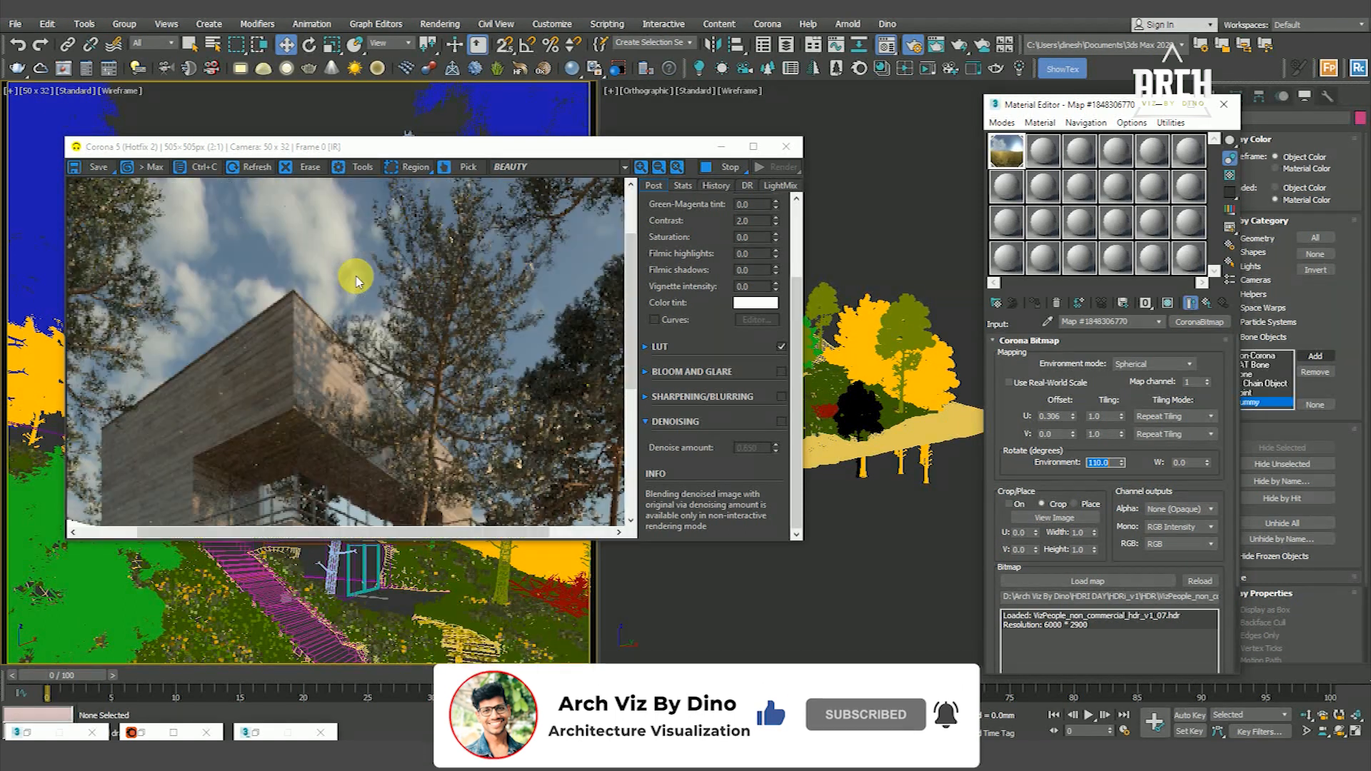
scroll(355, 276, down, 3)
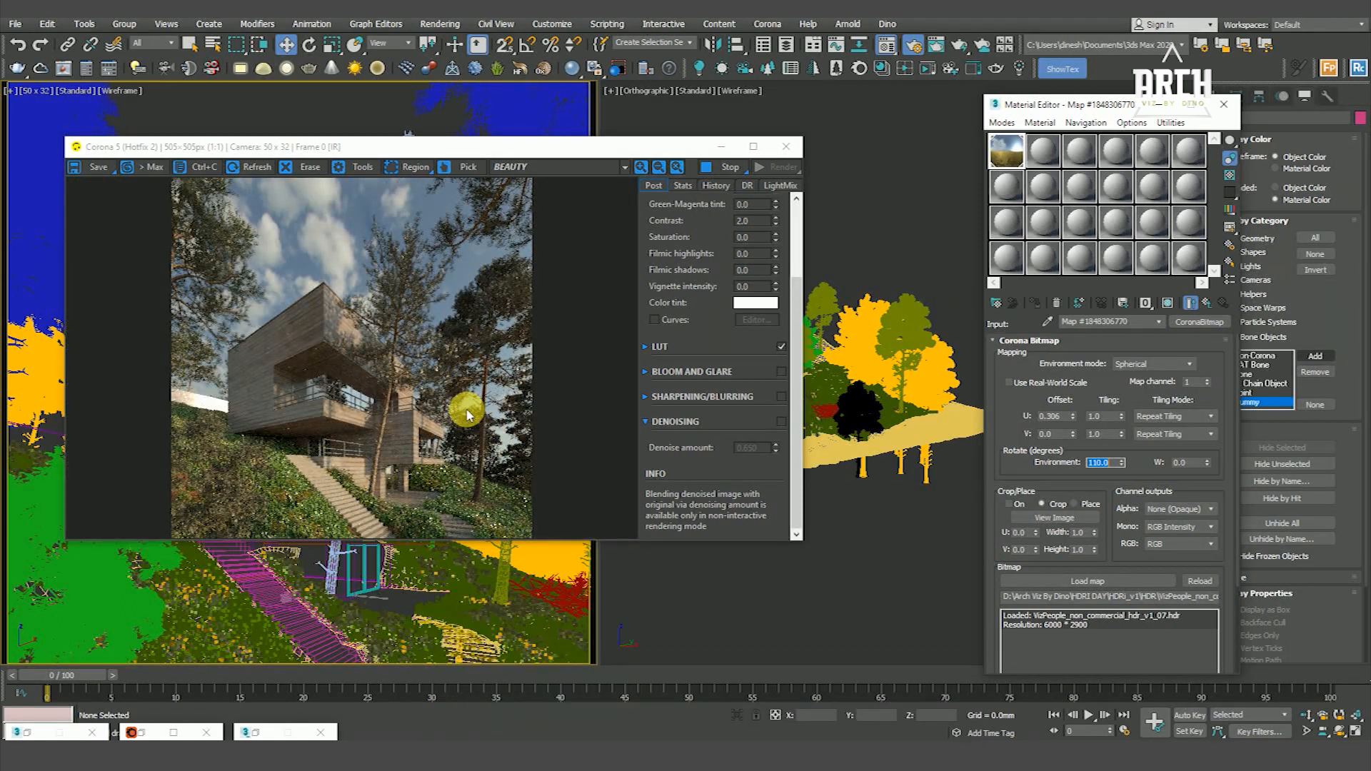
click(1019, 454)
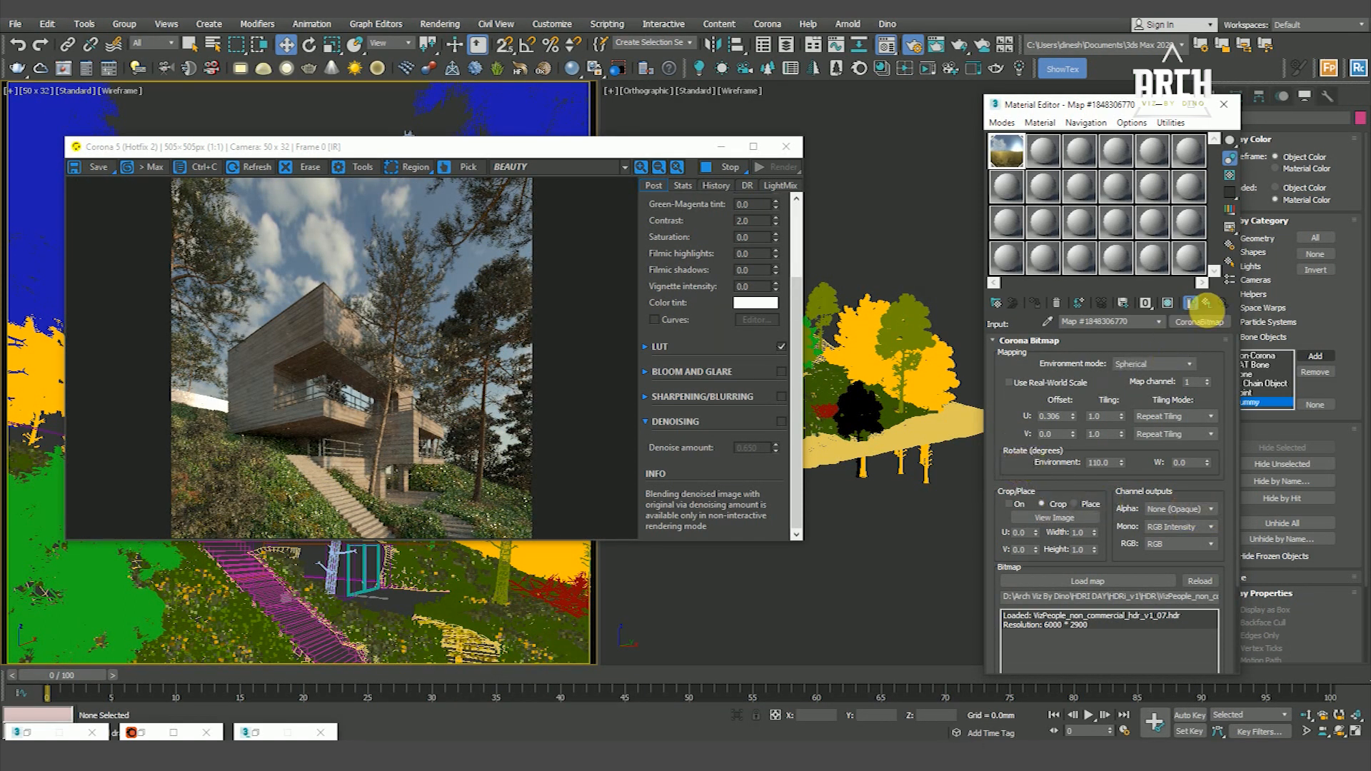
Step: Return to the HDRI's Color Correct map and try temperatures of 6500 and 4500, comparing the render's color
click(1208, 304)
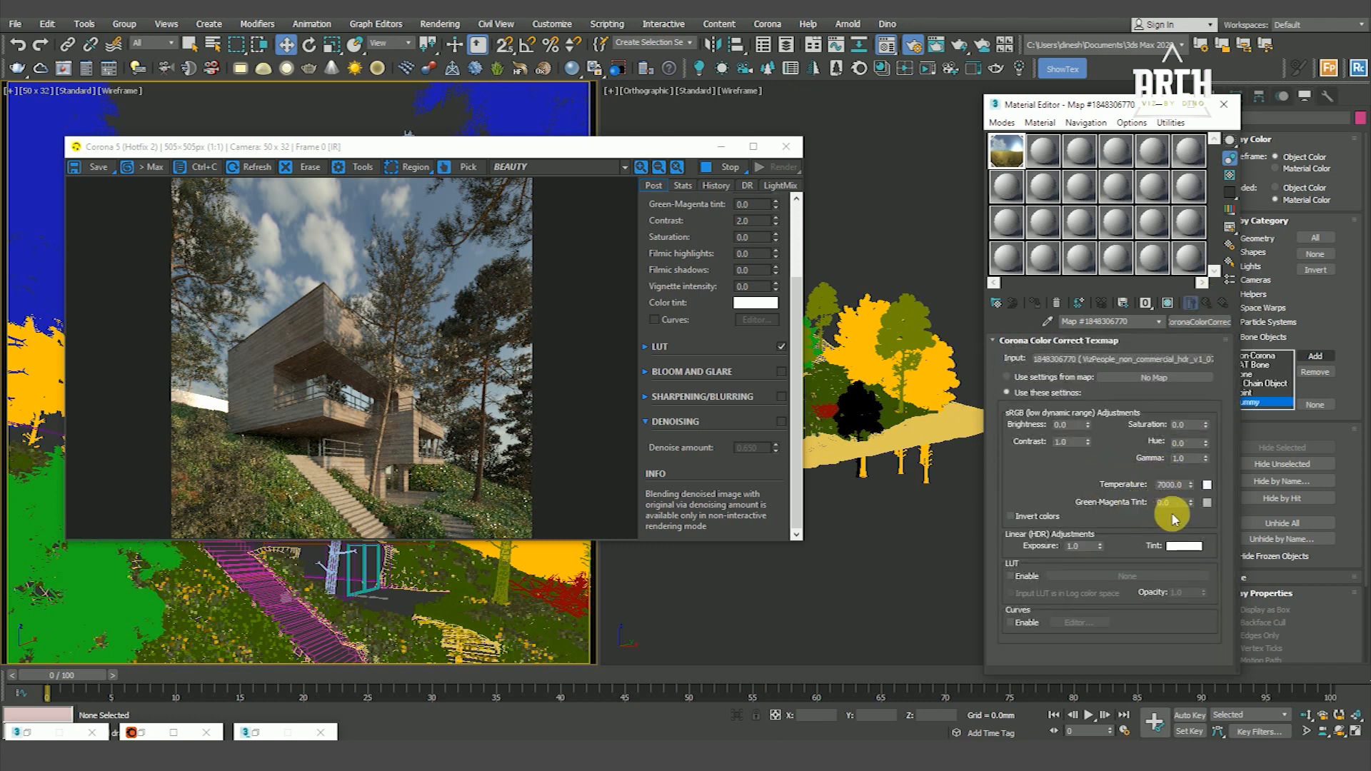
text(650)
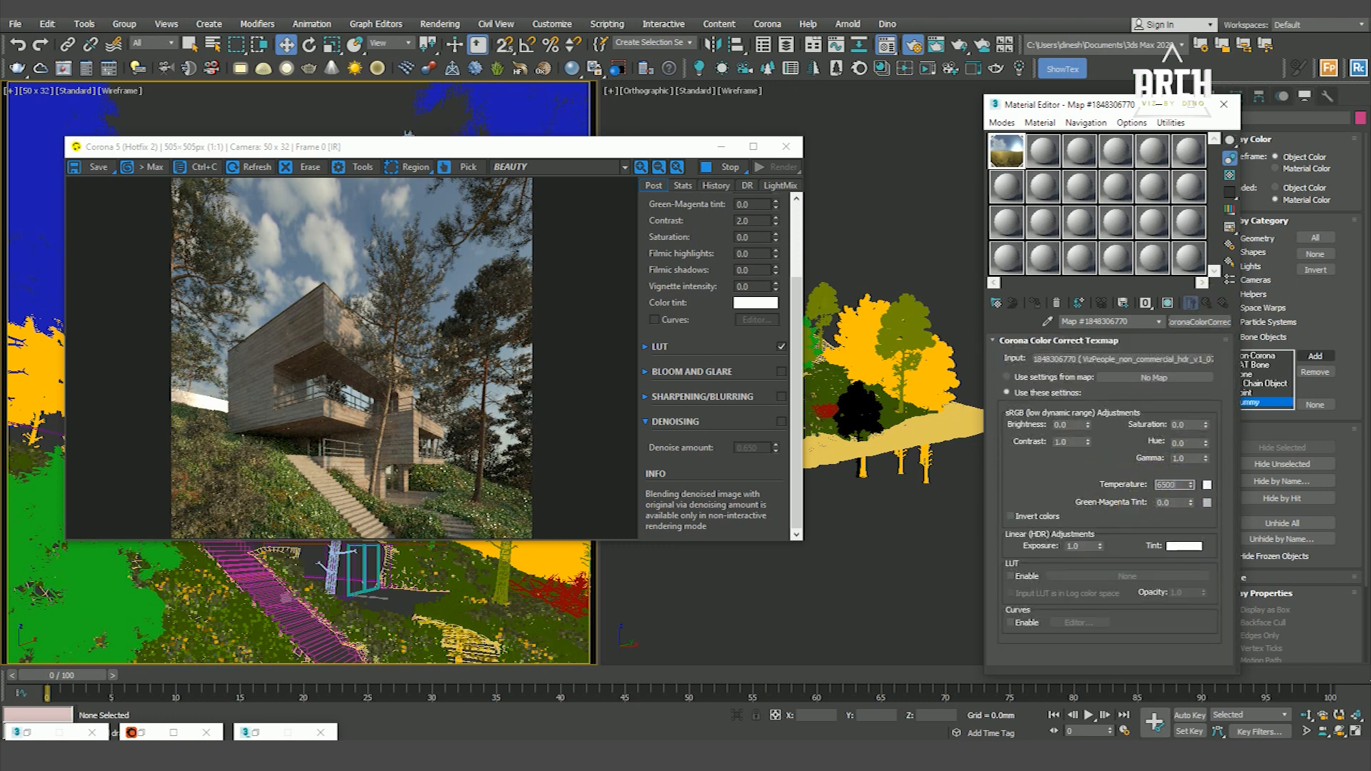
text(0)
key(Return)
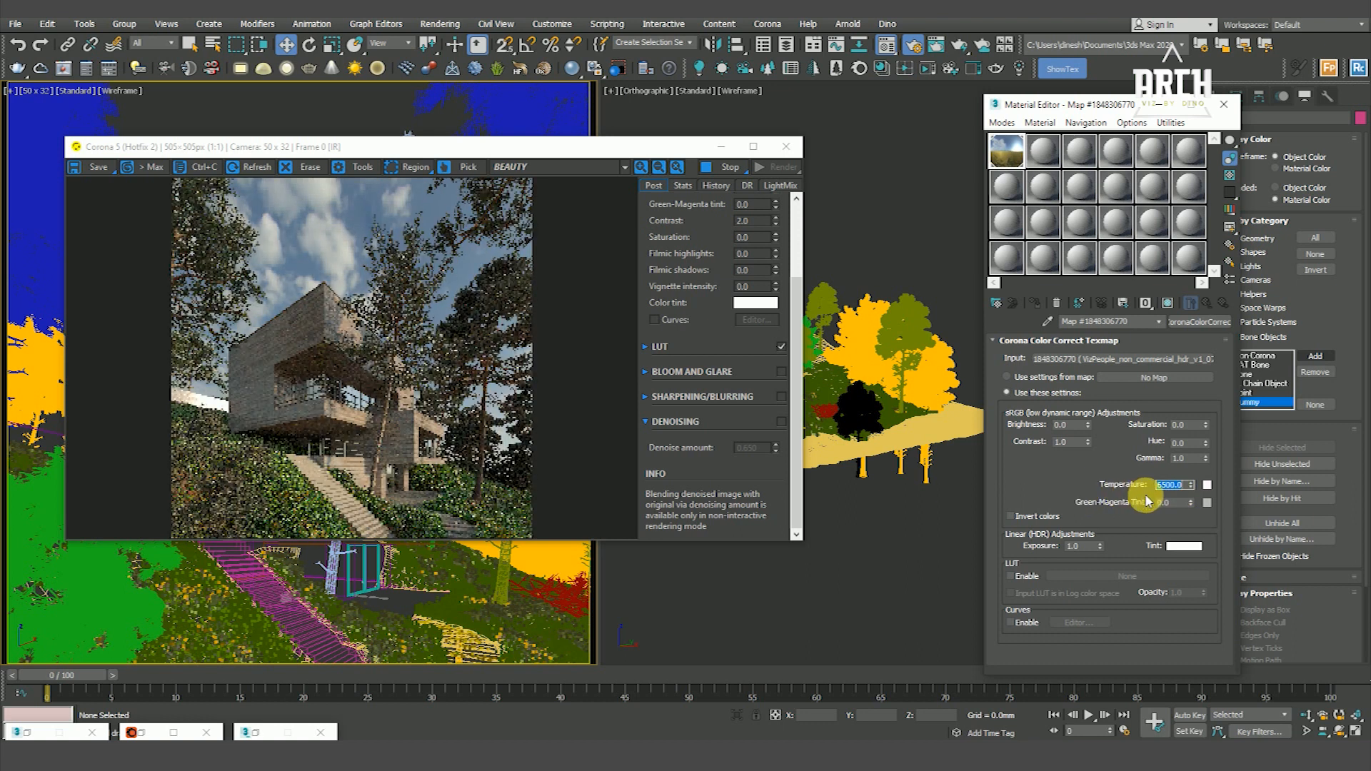
text(450)
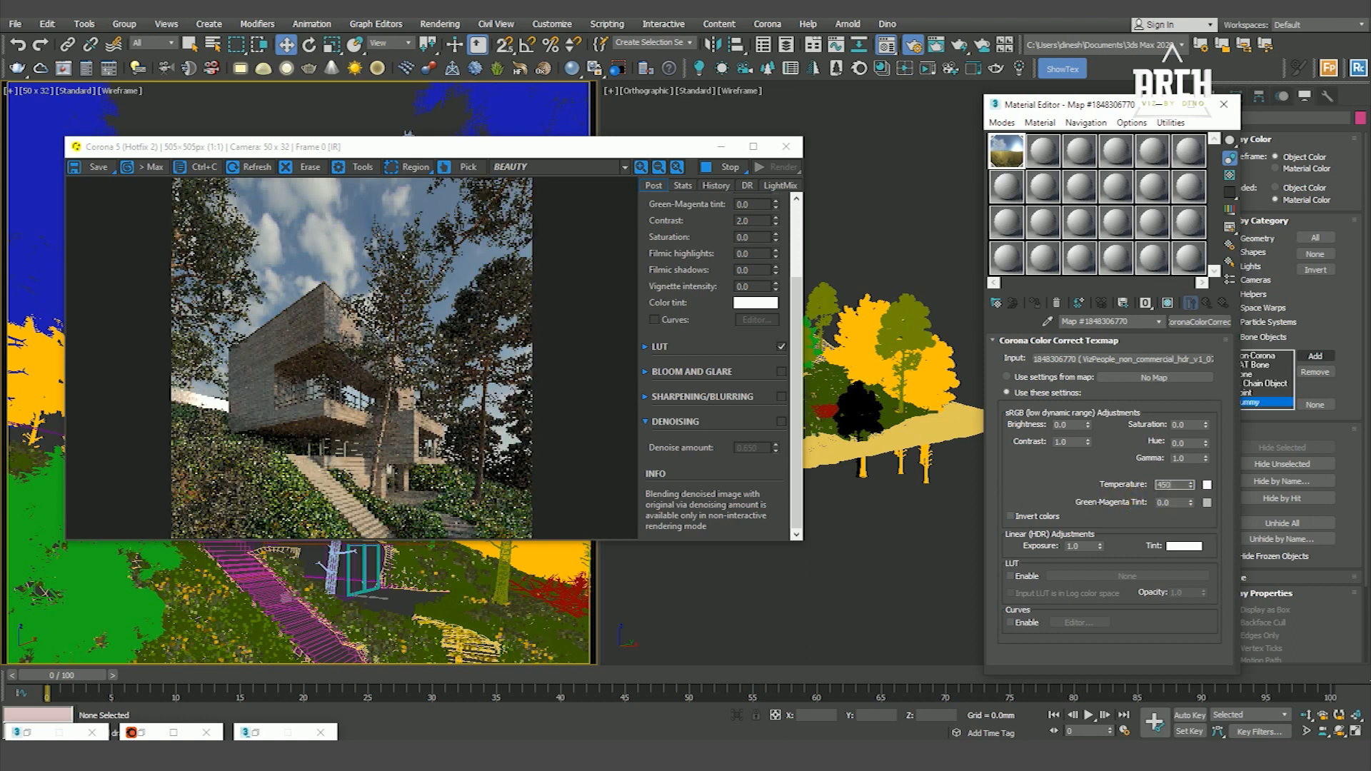
text(0)
key(Return)
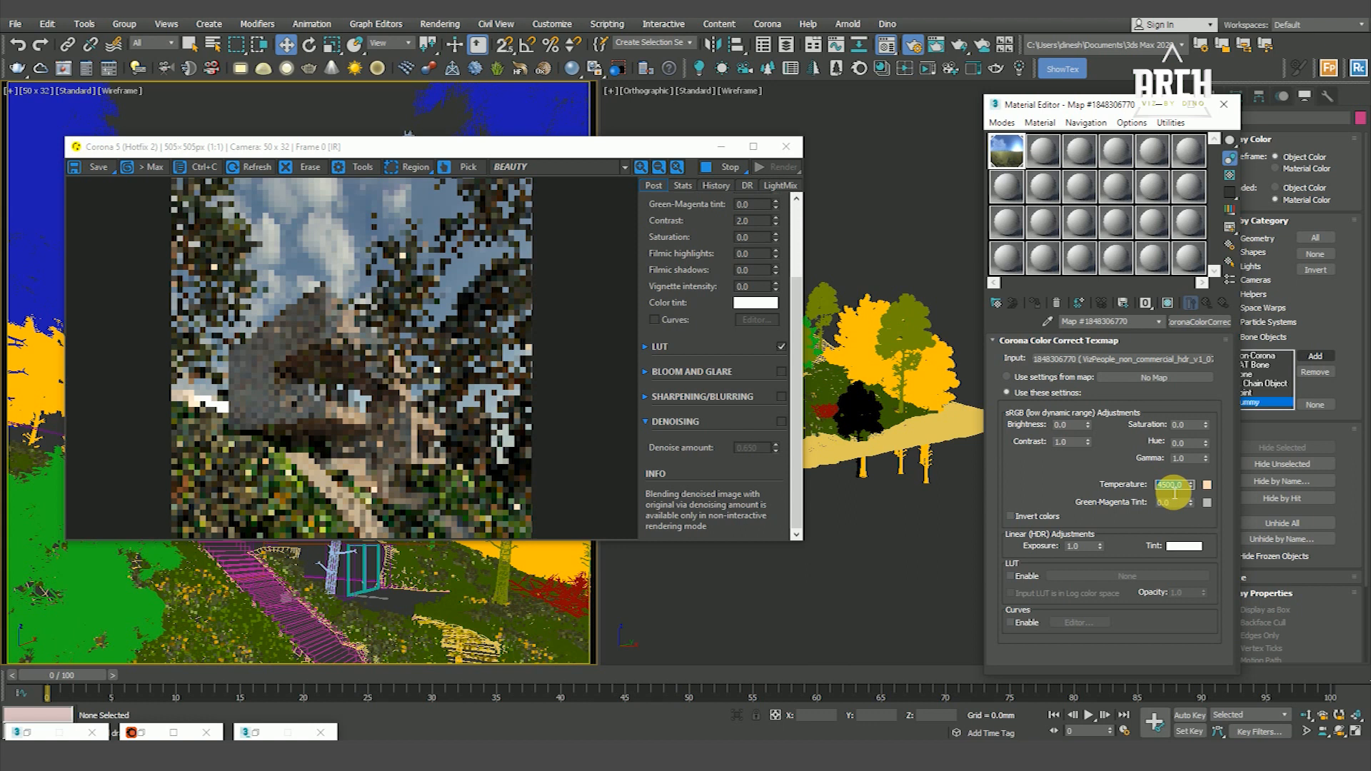
scroll(404, 317, up, 2)
scroll(406, 318, down, 2)
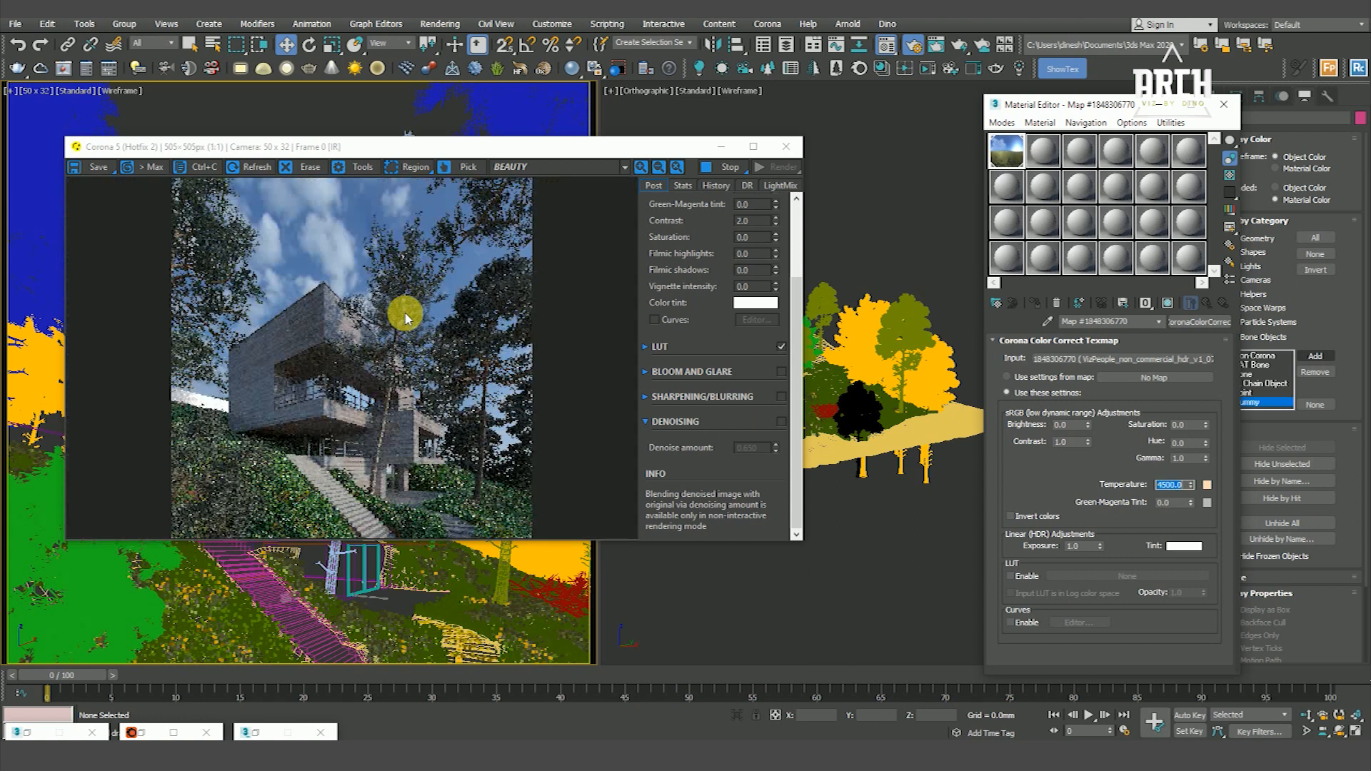
scroll(347, 311, up, 1)
scroll(346, 317, down, 1)
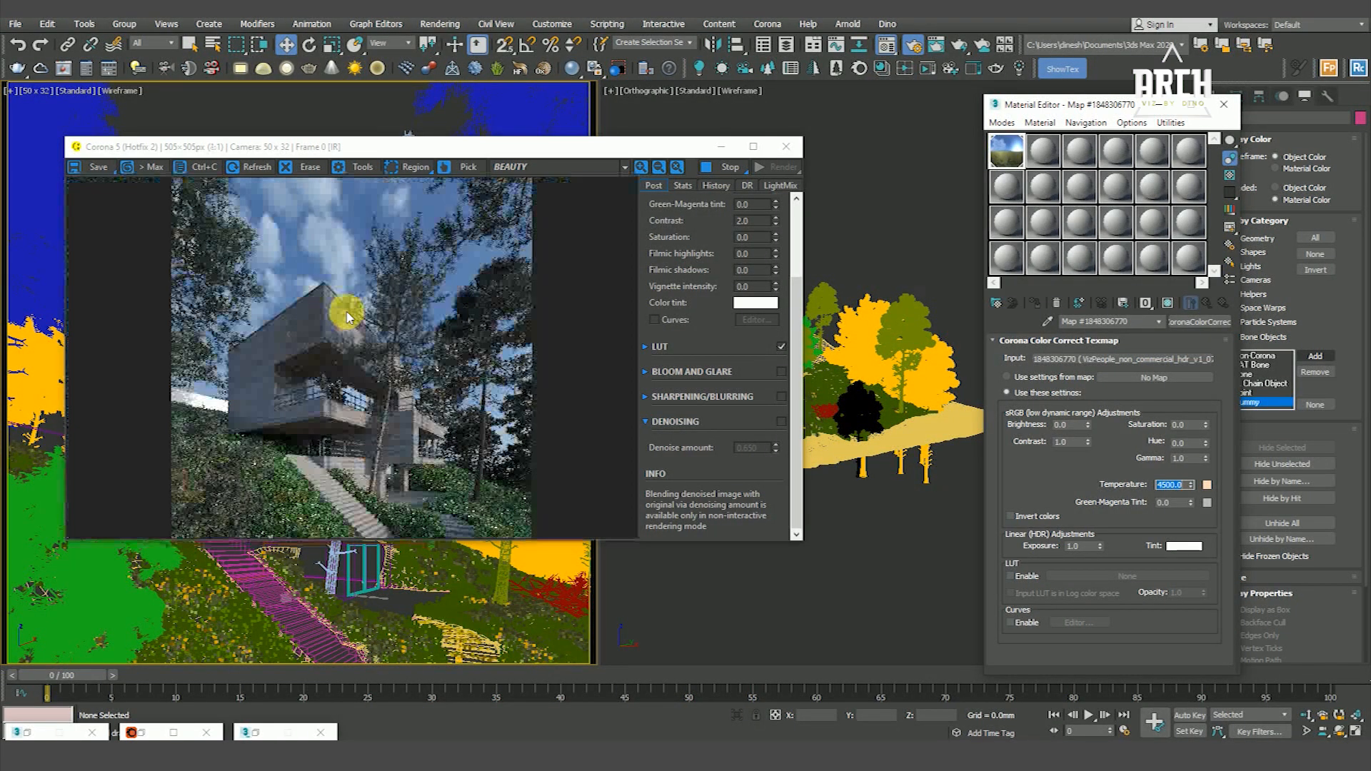
Step: Set the Color Correct temperature to 5500 and inspect the facade, balcony and trees in the render
text(5500)
click(1175, 532)
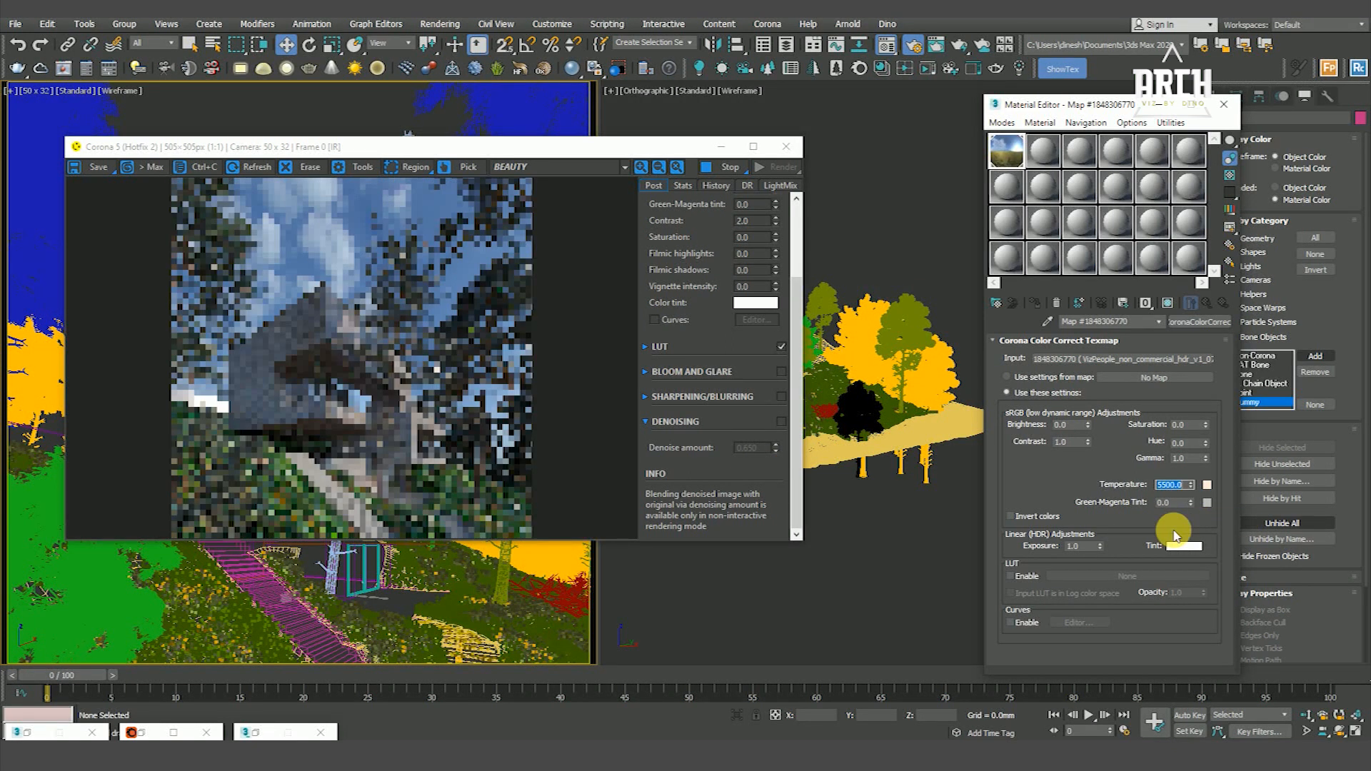
scroll(345, 324, up, 3)
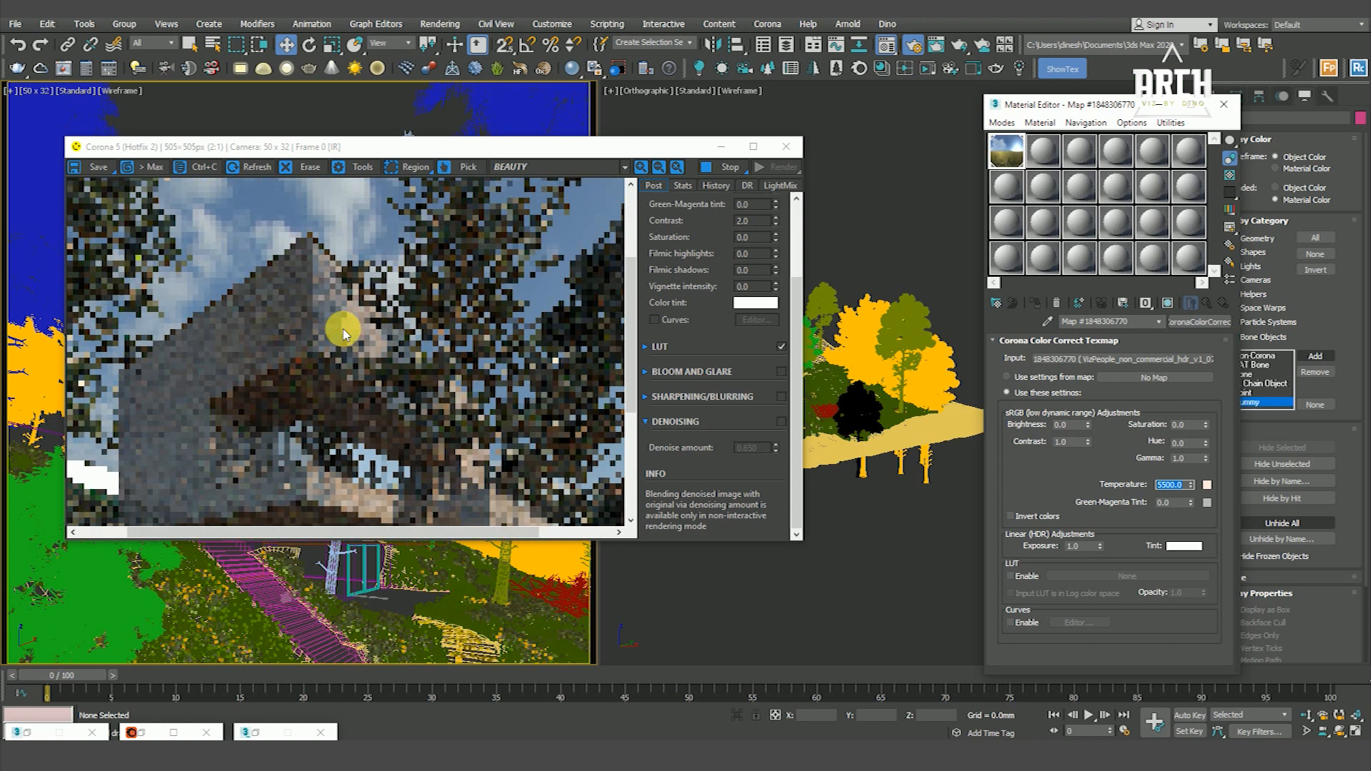
scroll(382, 327, down, 3)
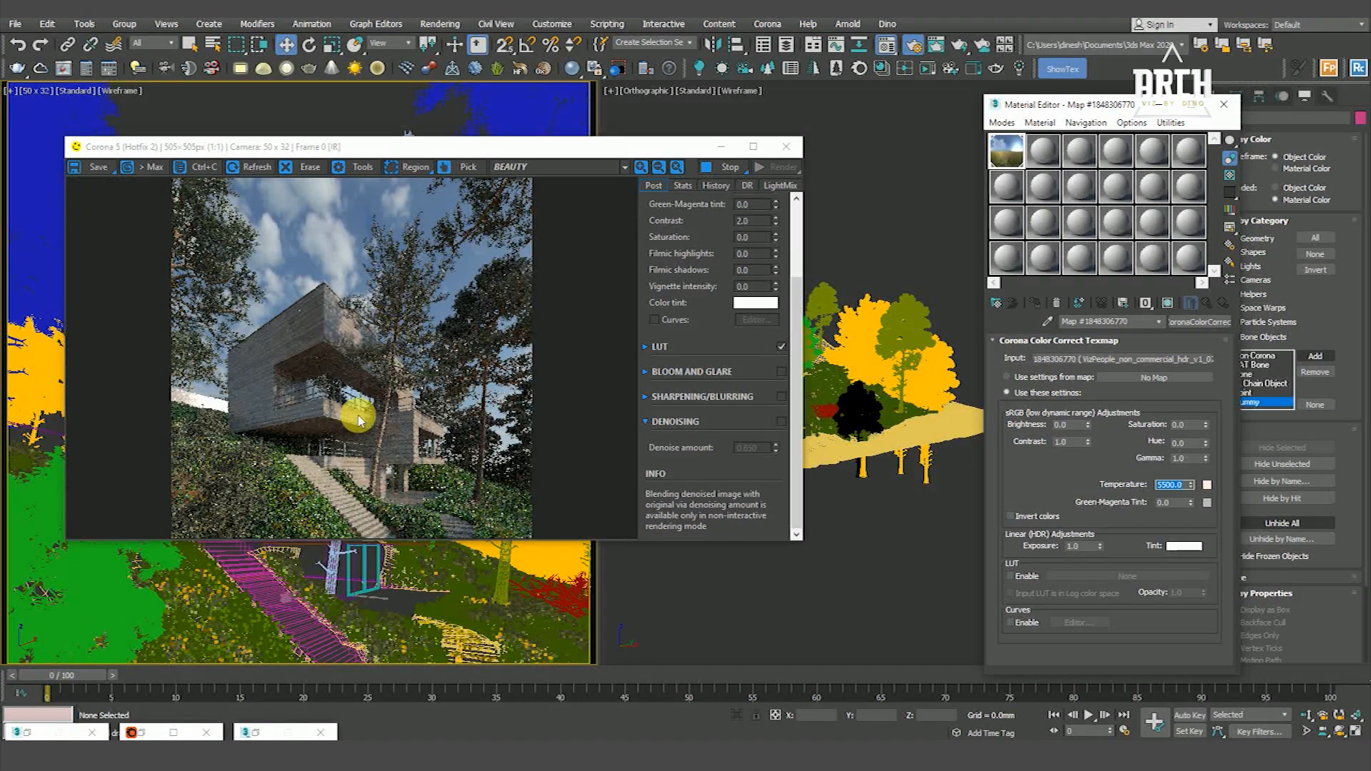
scroll(425, 431, up, 1)
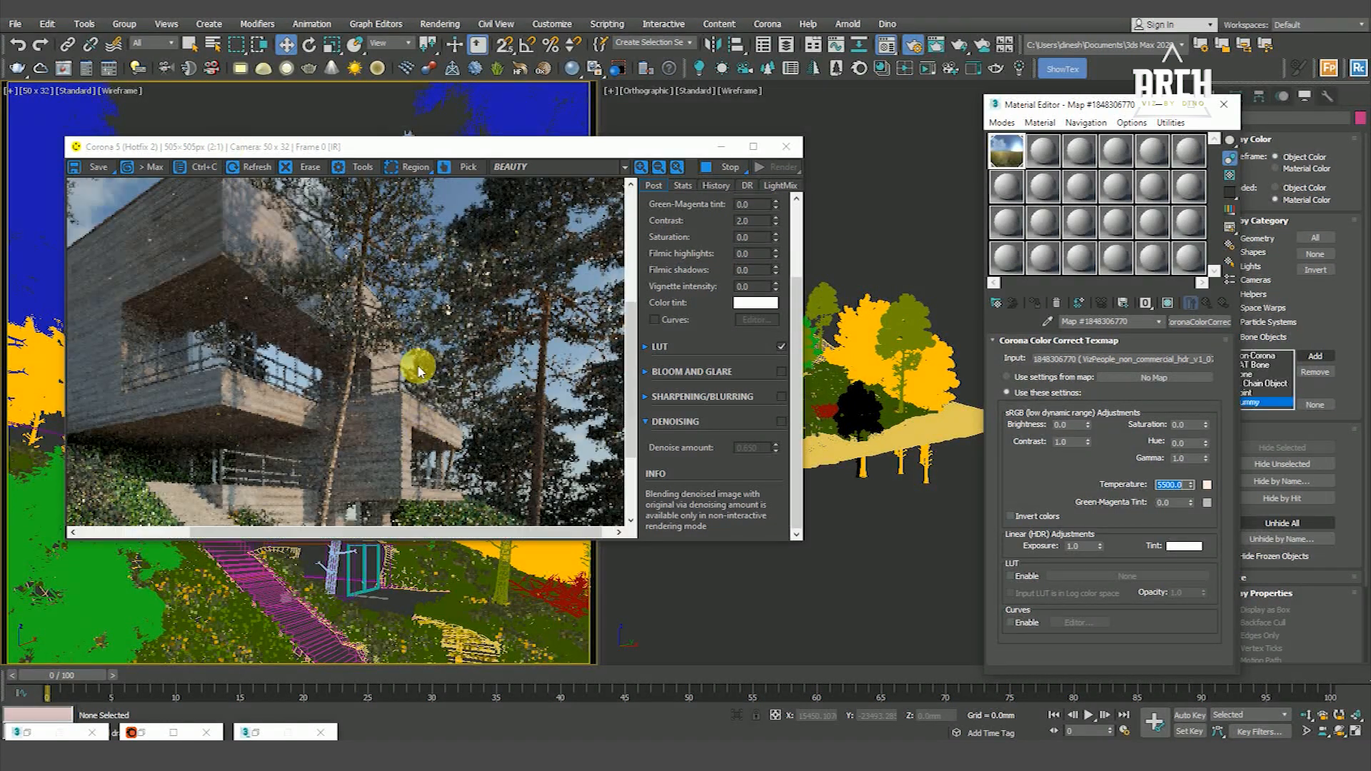
scroll(418, 371, down, 1)
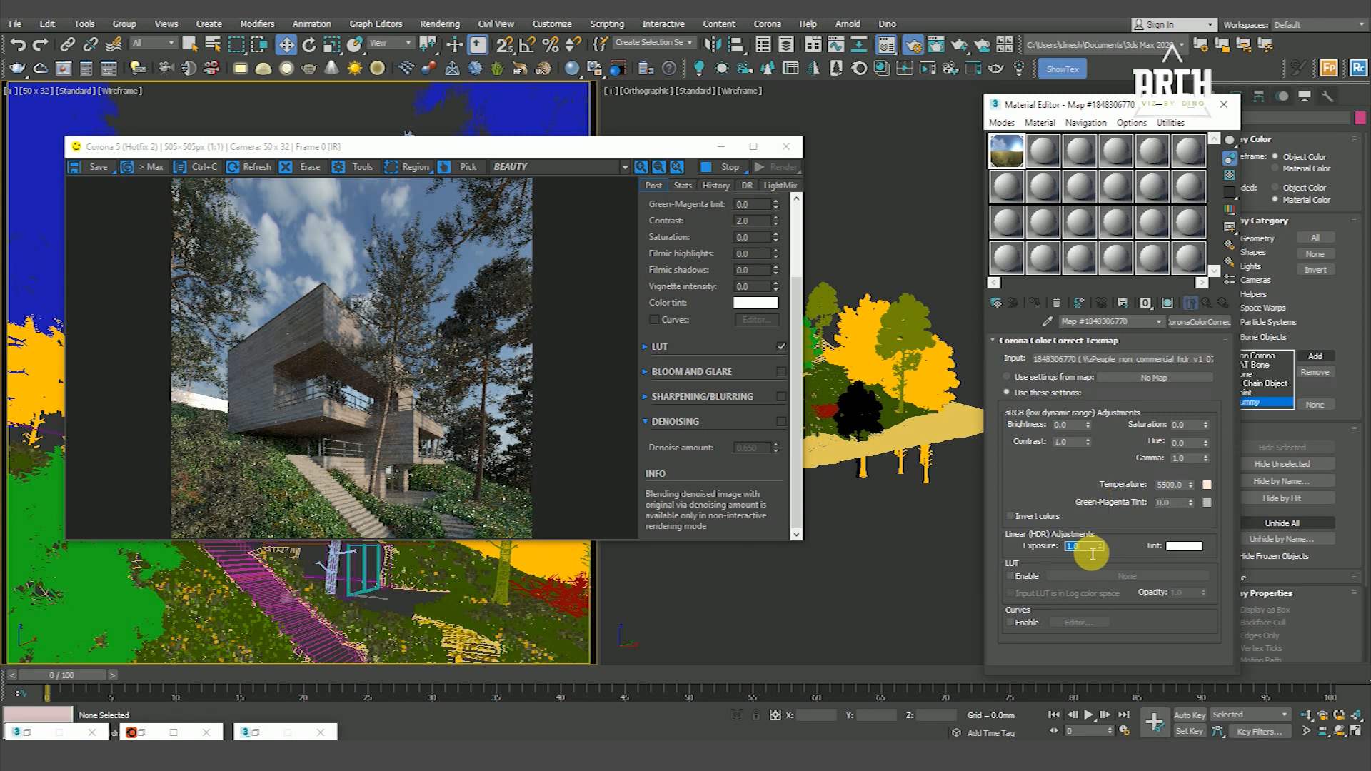
Step: Set the HDRI's Color Correct exposure to 2 and check the brightness of the house, stairs and vegetation
text(2)
key(Return)
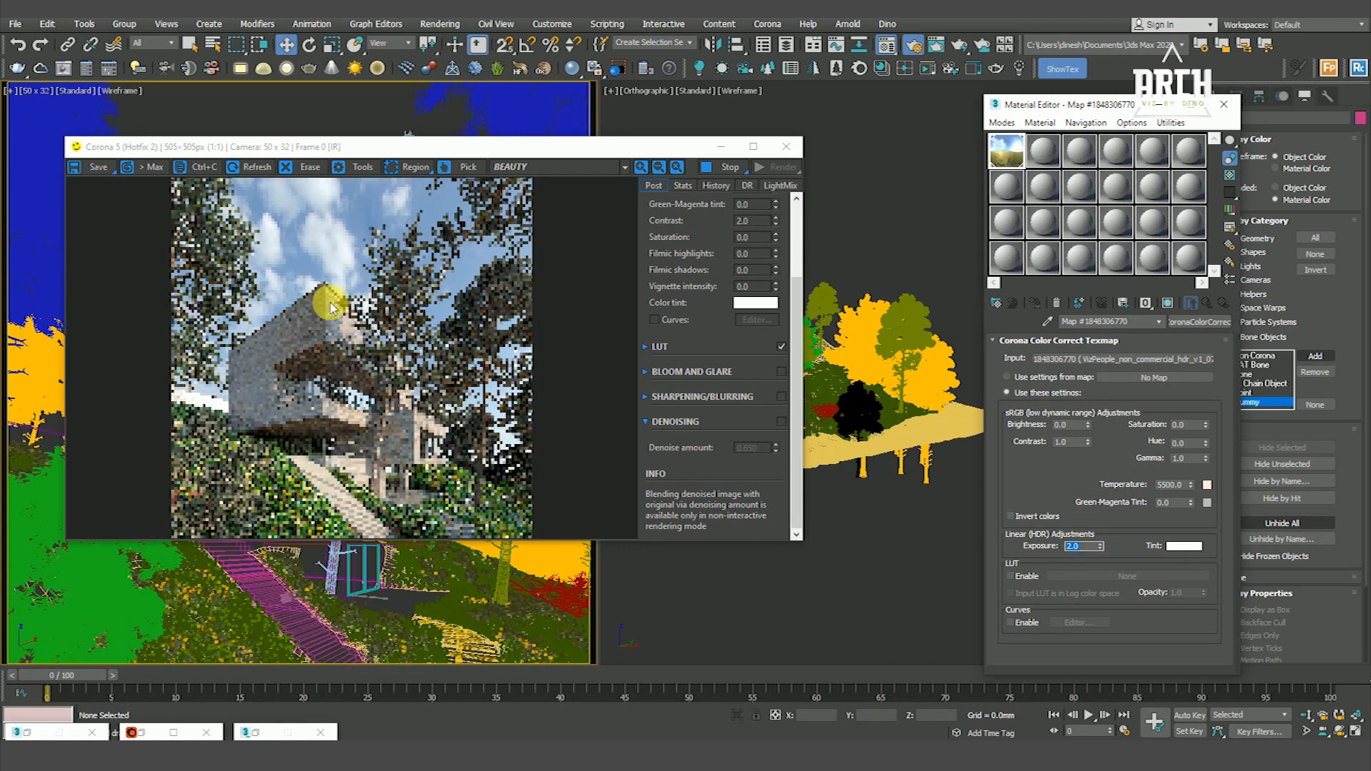
scroll(337, 345, up, 1)
scroll(414, 303, down, 1)
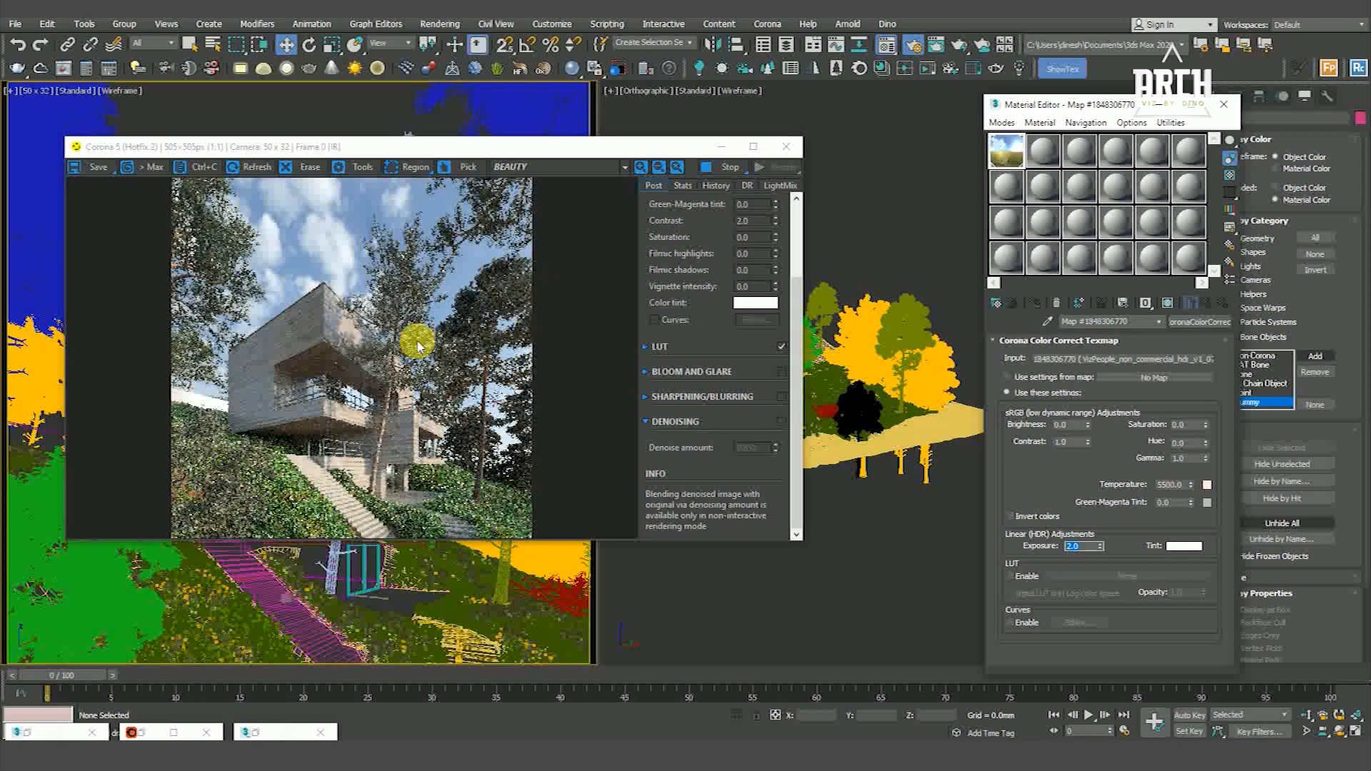
scroll(306, 468, up, 2)
scroll(413, 398, down, 2)
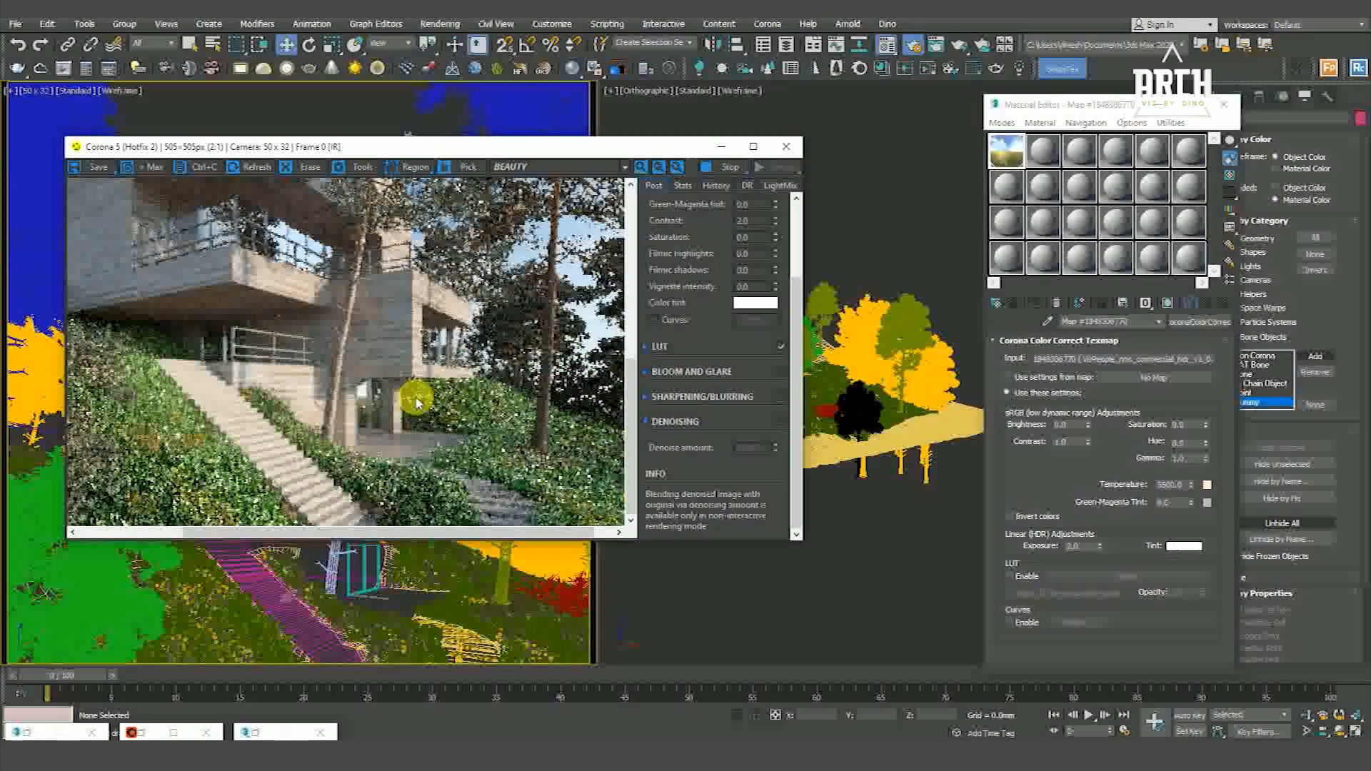
Step: Compare render contrast values of 0 and 10 in the tone mapping settings, and settle on a contrast of 1
click(759, 225)
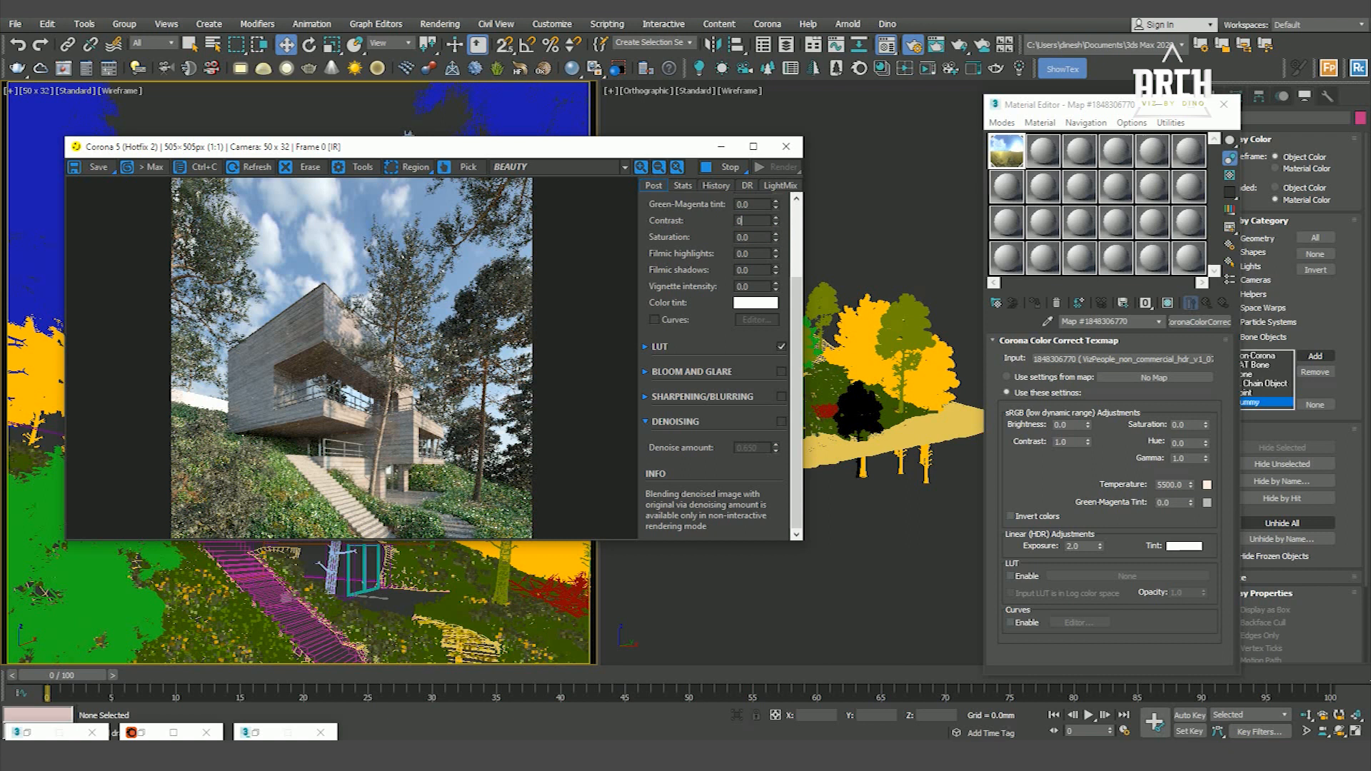
text(0)
key(Return)
text(10)
key(Return)
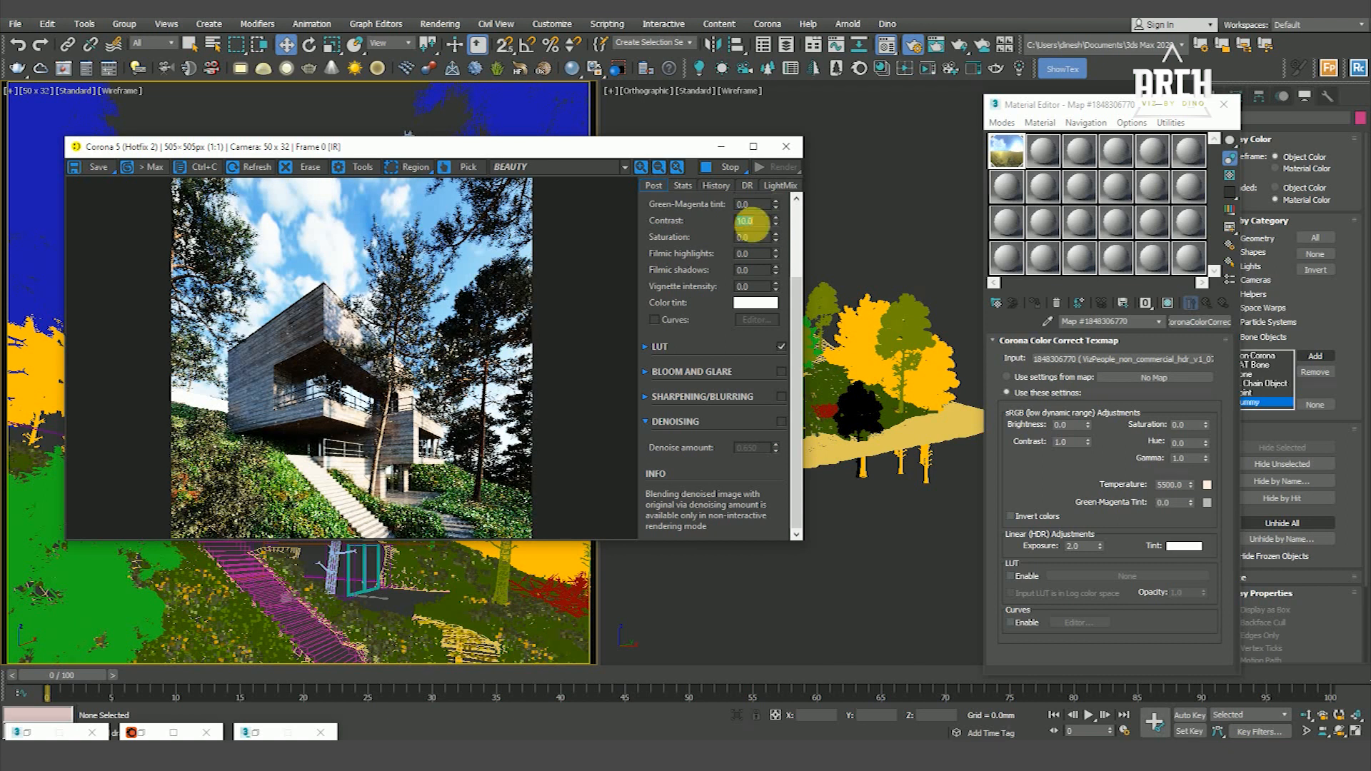
text(1)
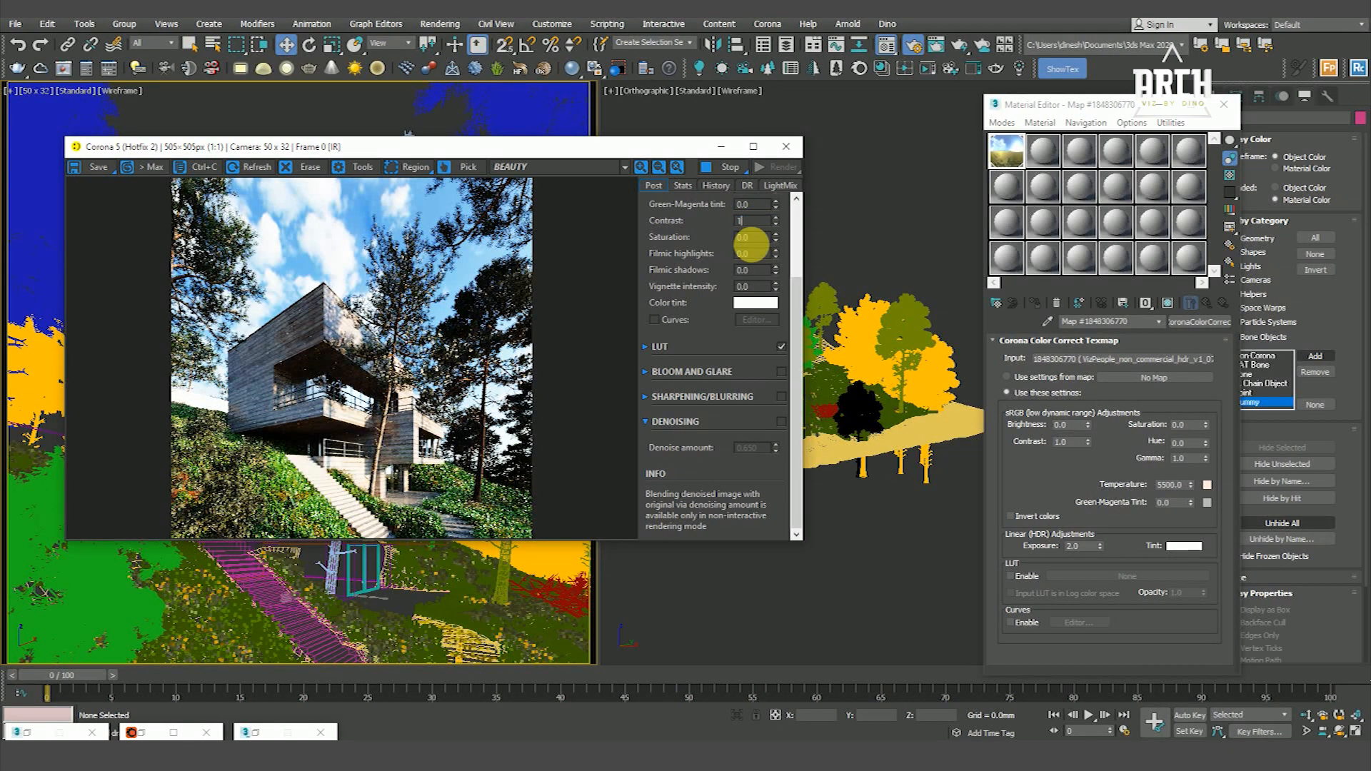
key(Return)
Step: Try highlight compress values of 10 and 1 in the render's tone mapping, comparing the bright sky and facade
scroll(759, 258, up, 3)
click(762, 251)
text(10)
key(Return)
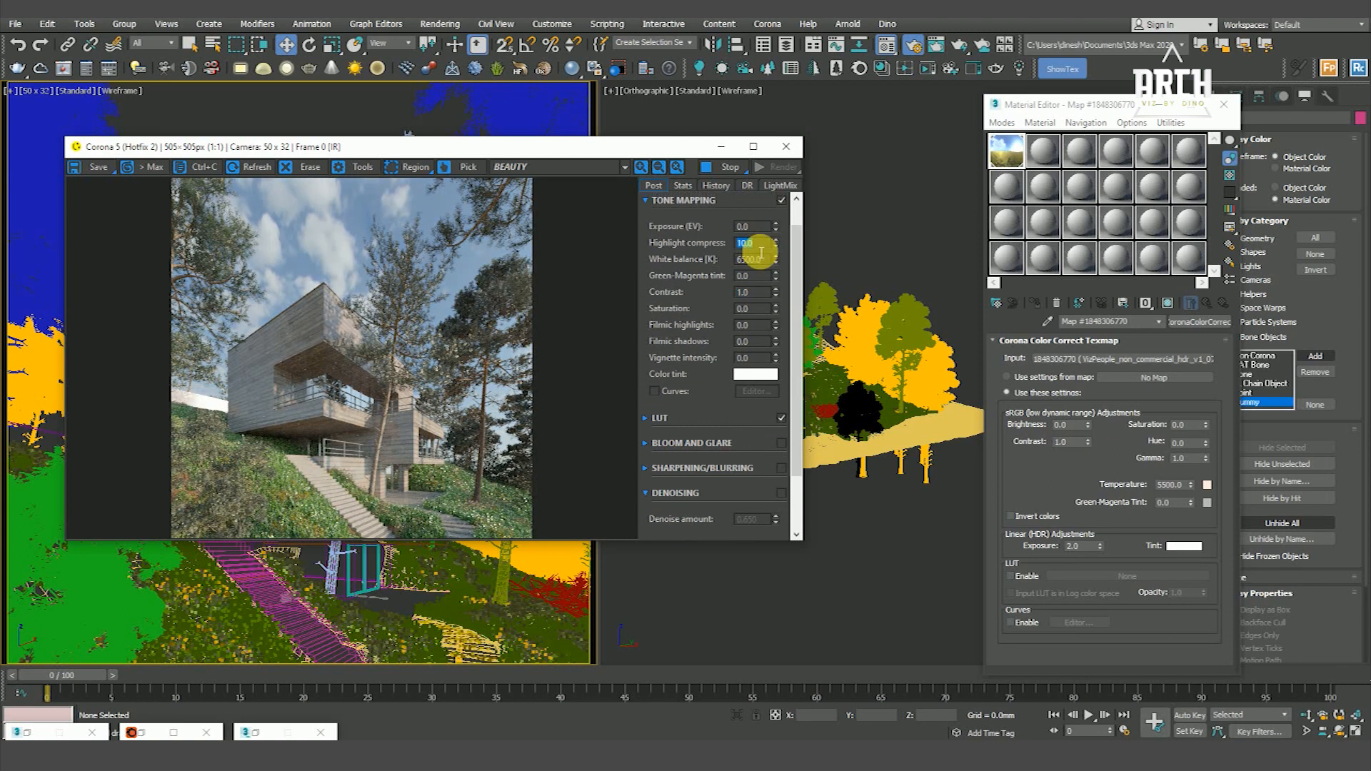
text(1)
key(Return)
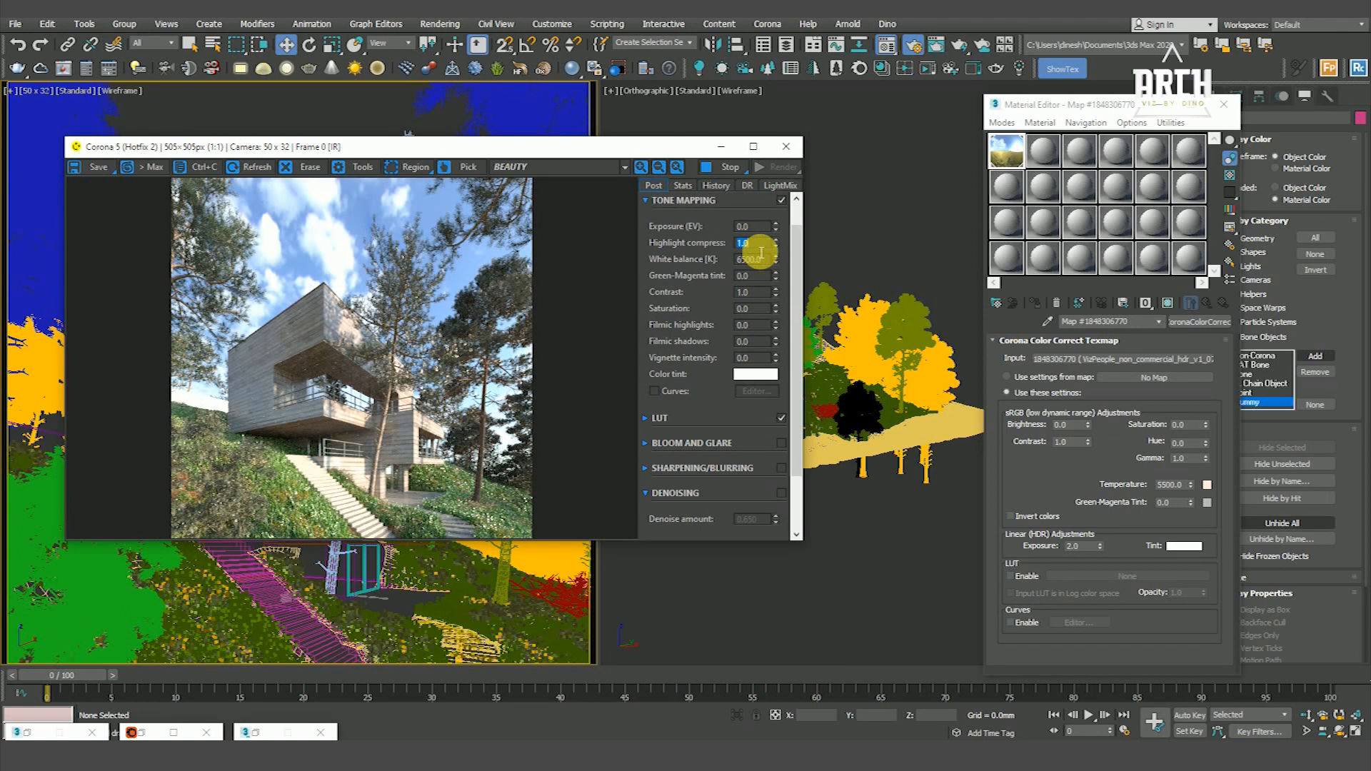
text(10)
key(Return)
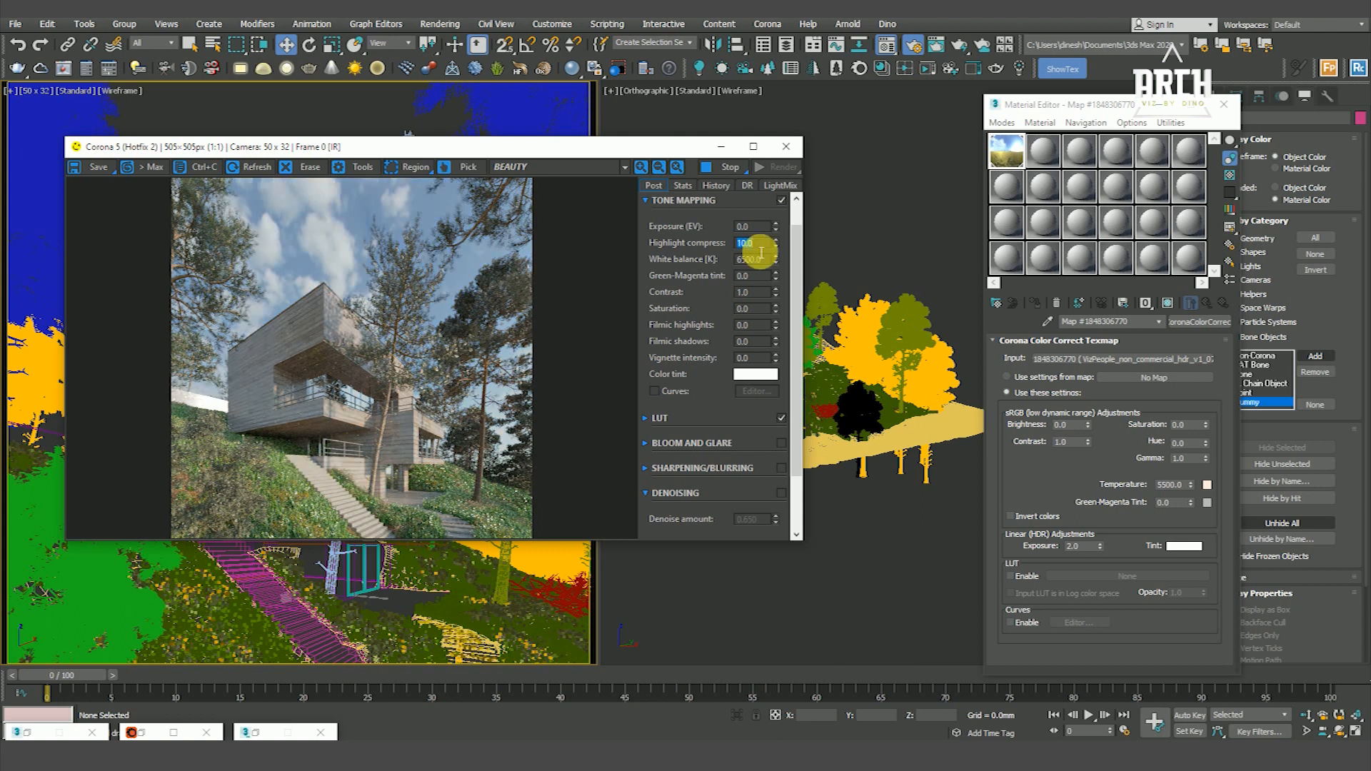
Step: Try a highlight compress of 2, and settle on 3 in the render's tone mapping
text(2)
key(Return)
text(3)
key(Return)
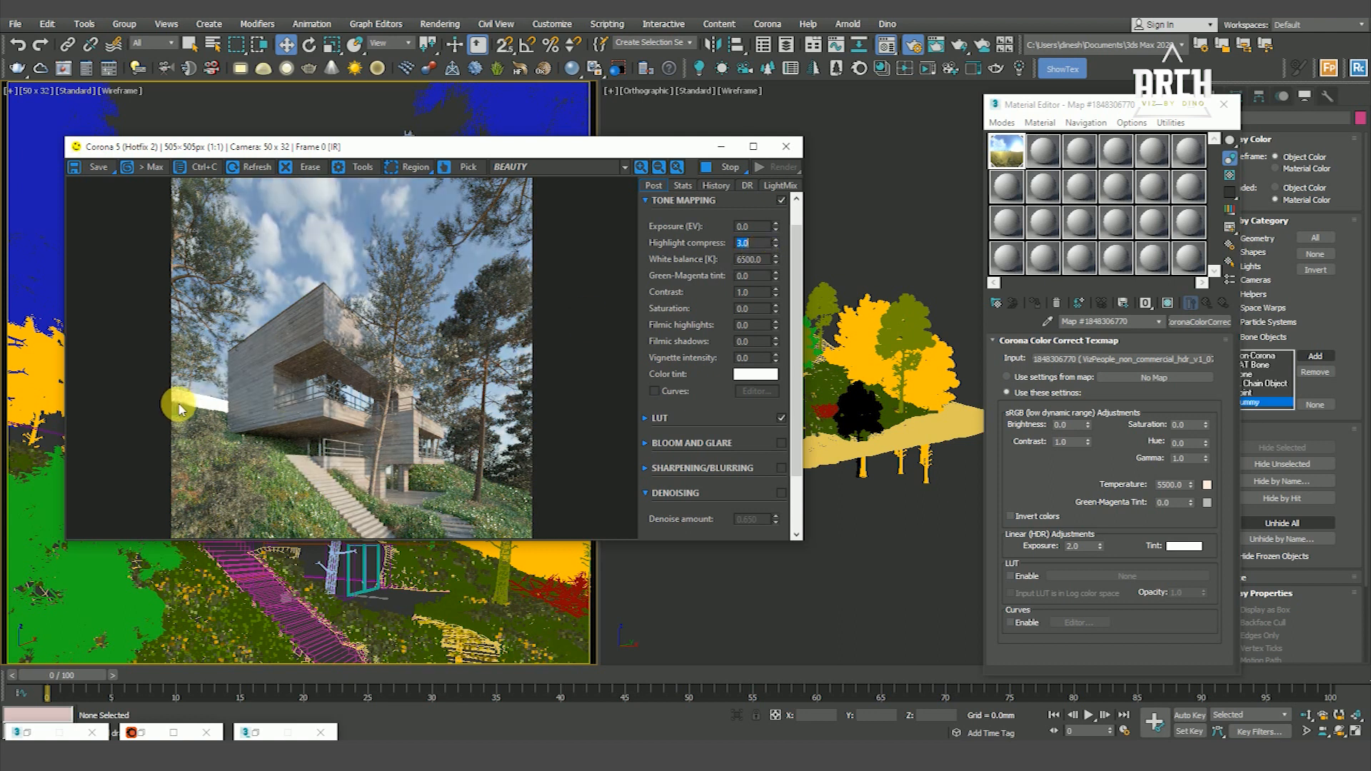
Step: Inspect the render, and set highlight compress to 10 and contrast to 2 in its tone mapping
scroll(257, 361, up, 1)
drag(367, 437, 372, 390)
scroll(371, 389, down, 1)
scroll(348, 334, up, 1)
scroll(347, 321, down, 1)
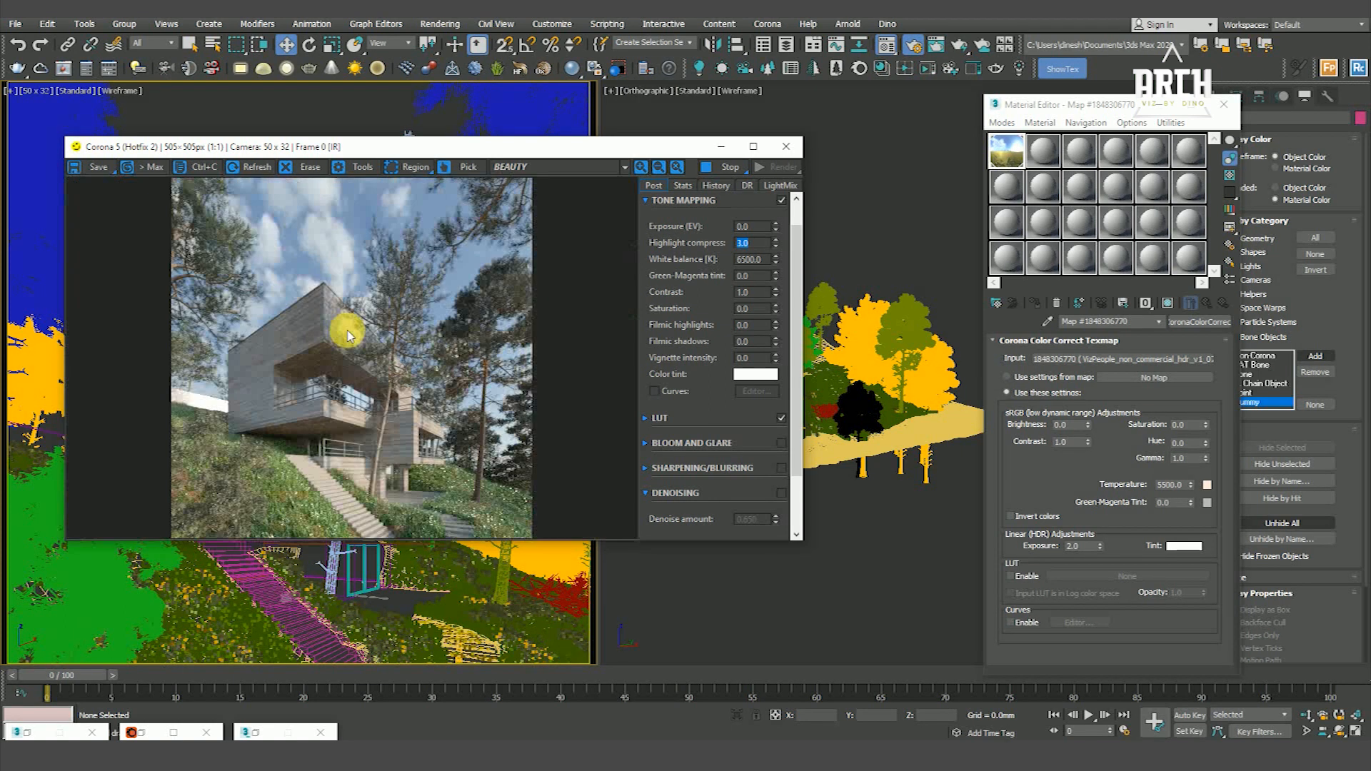
scroll(344, 421, up, 1)
scroll(405, 443, down, 1)
click(763, 247)
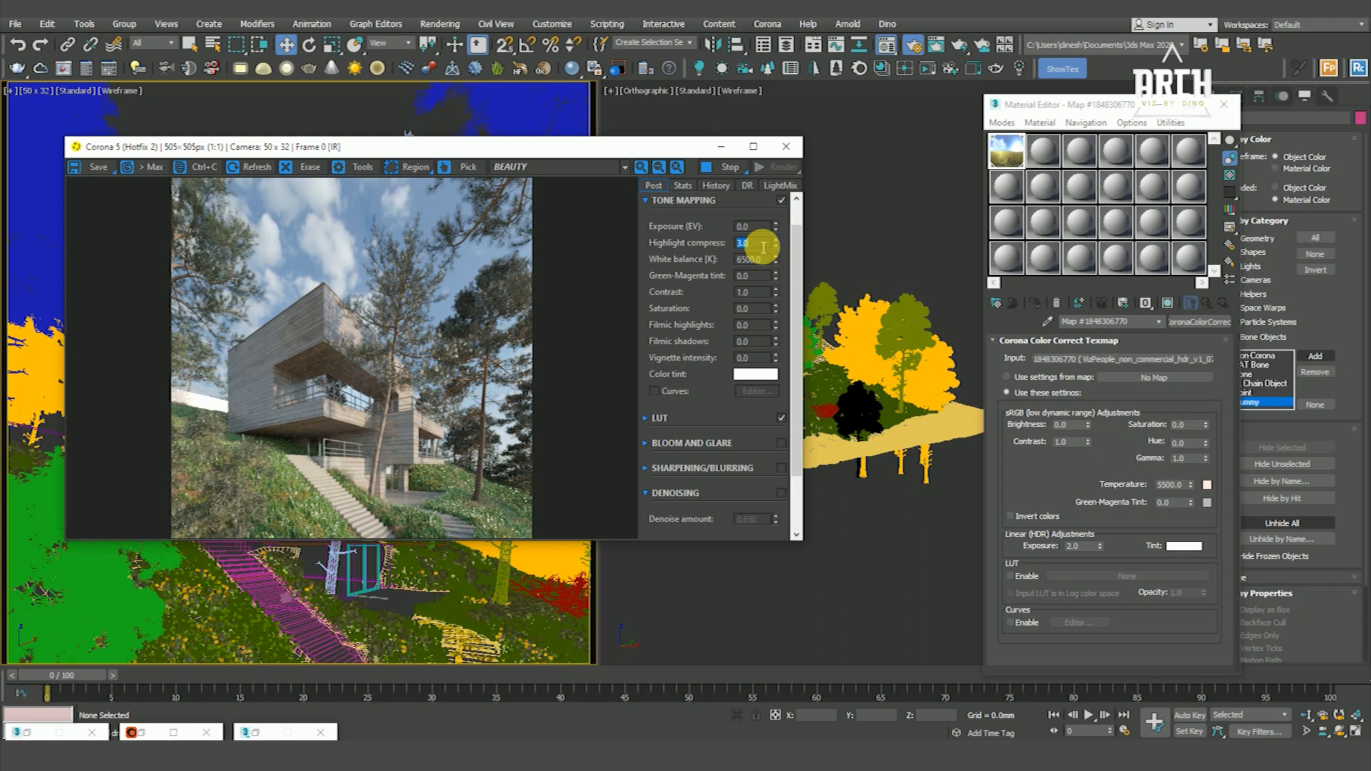
text(10)
key(Return)
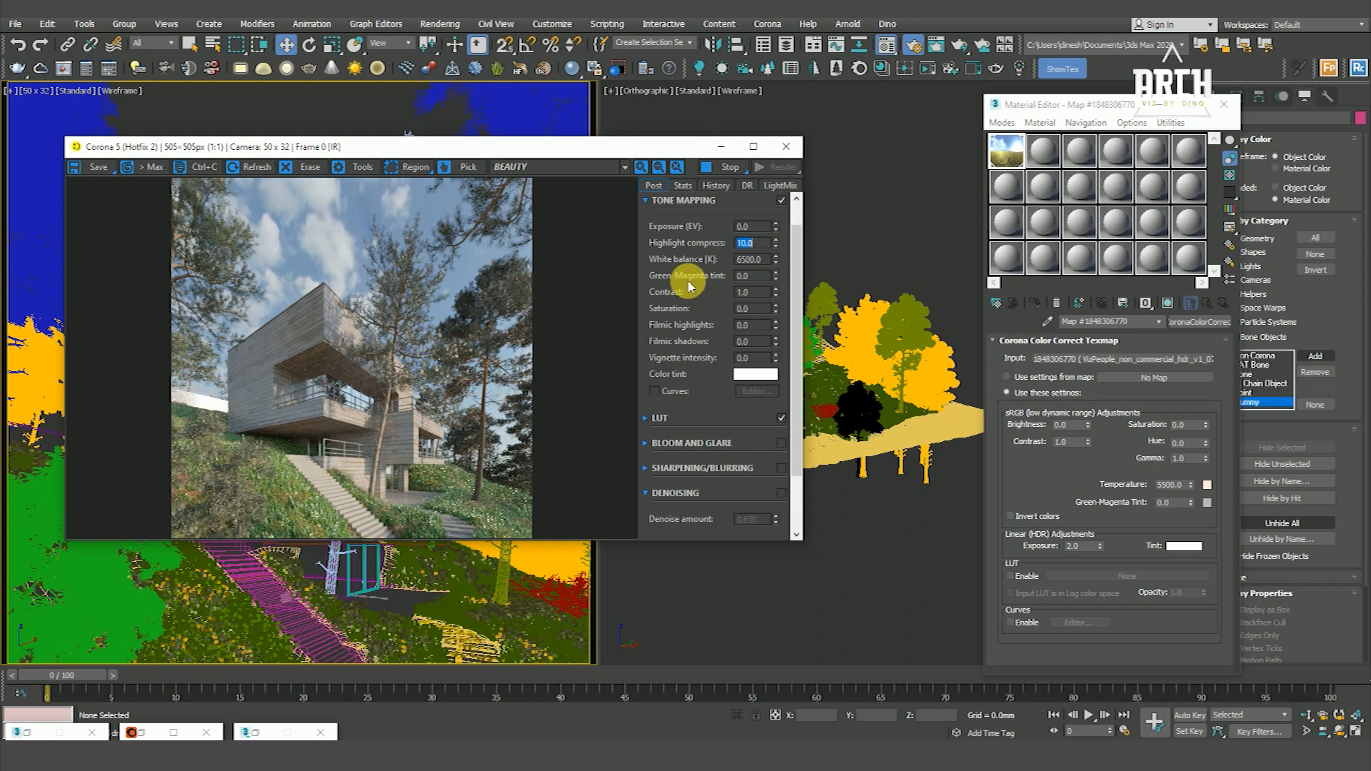
click(754, 299)
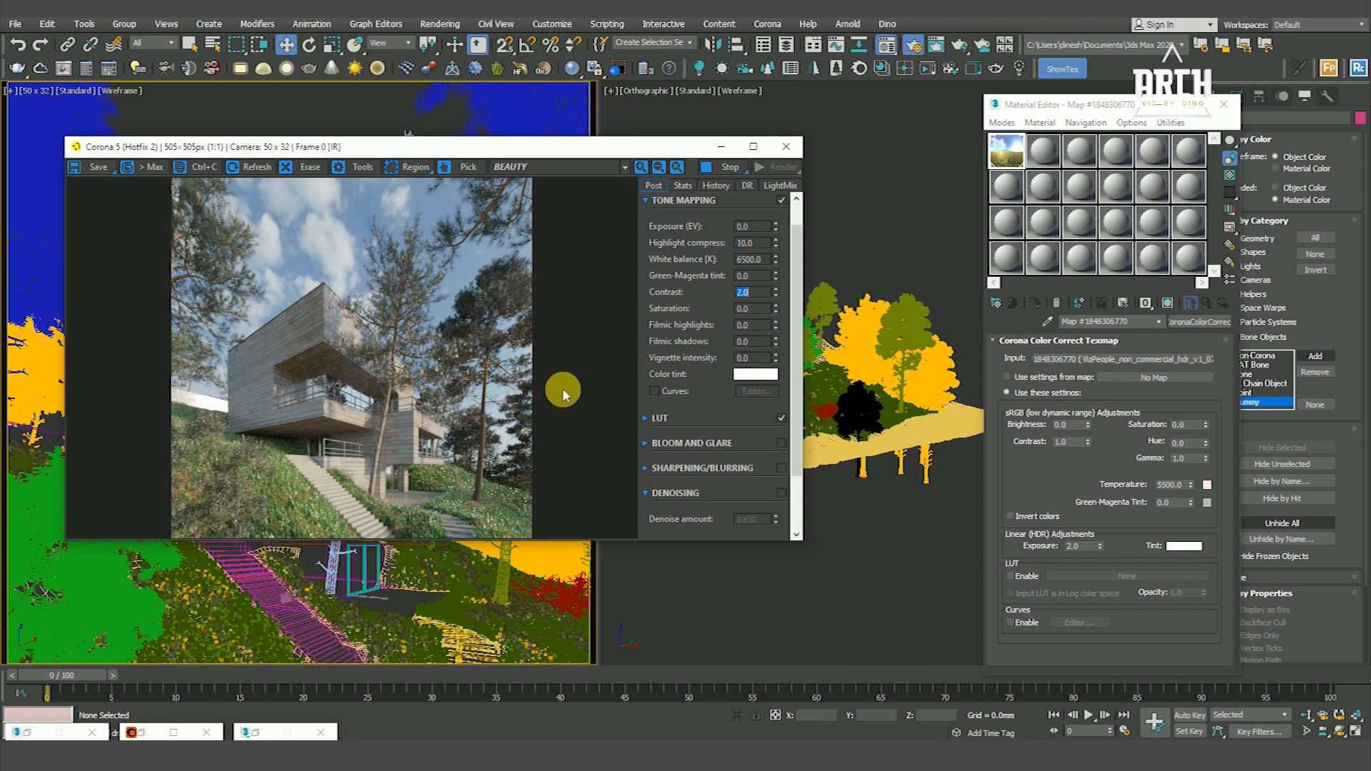
Step: Try an S-shaped brightness curve in the tone mapping, darkening the shadows and lifting the highlights, and switch curves off again
click(656, 391)
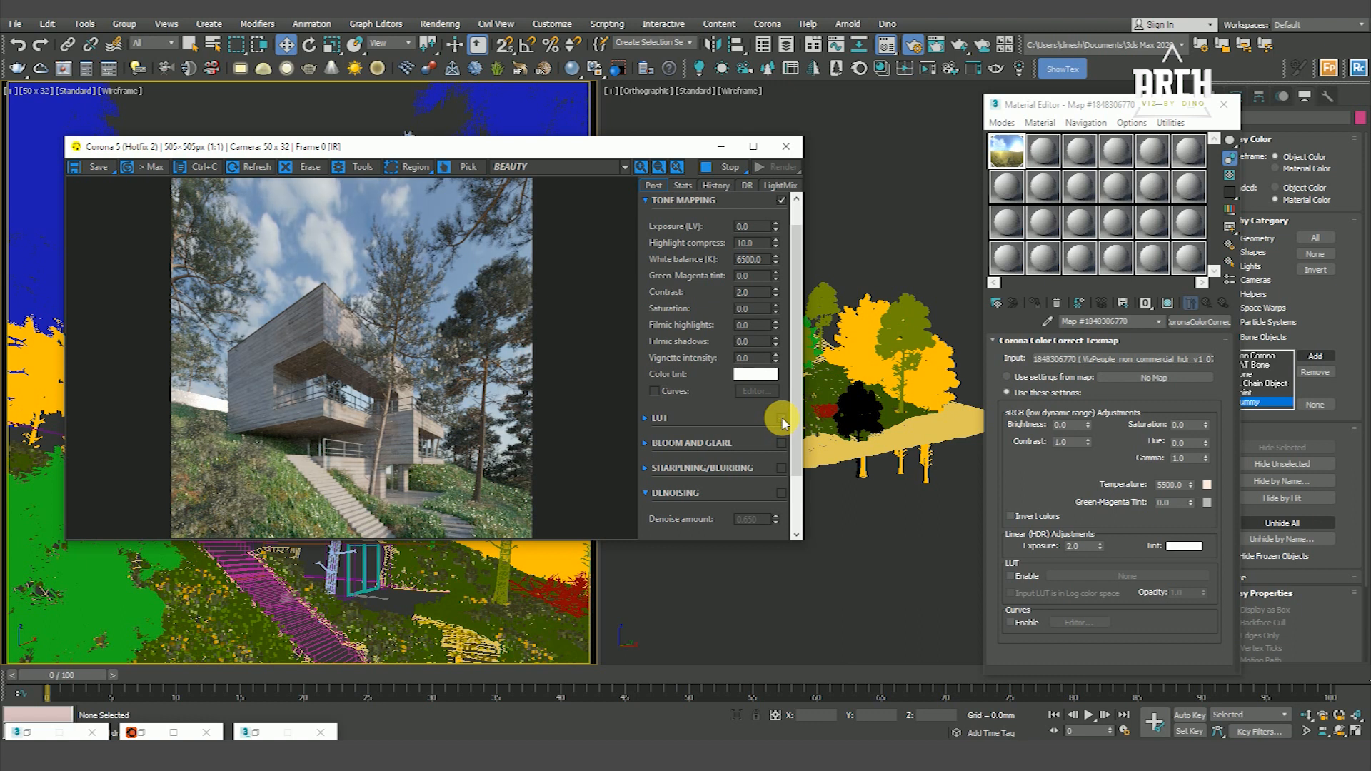
click(653, 390)
click(754, 390)
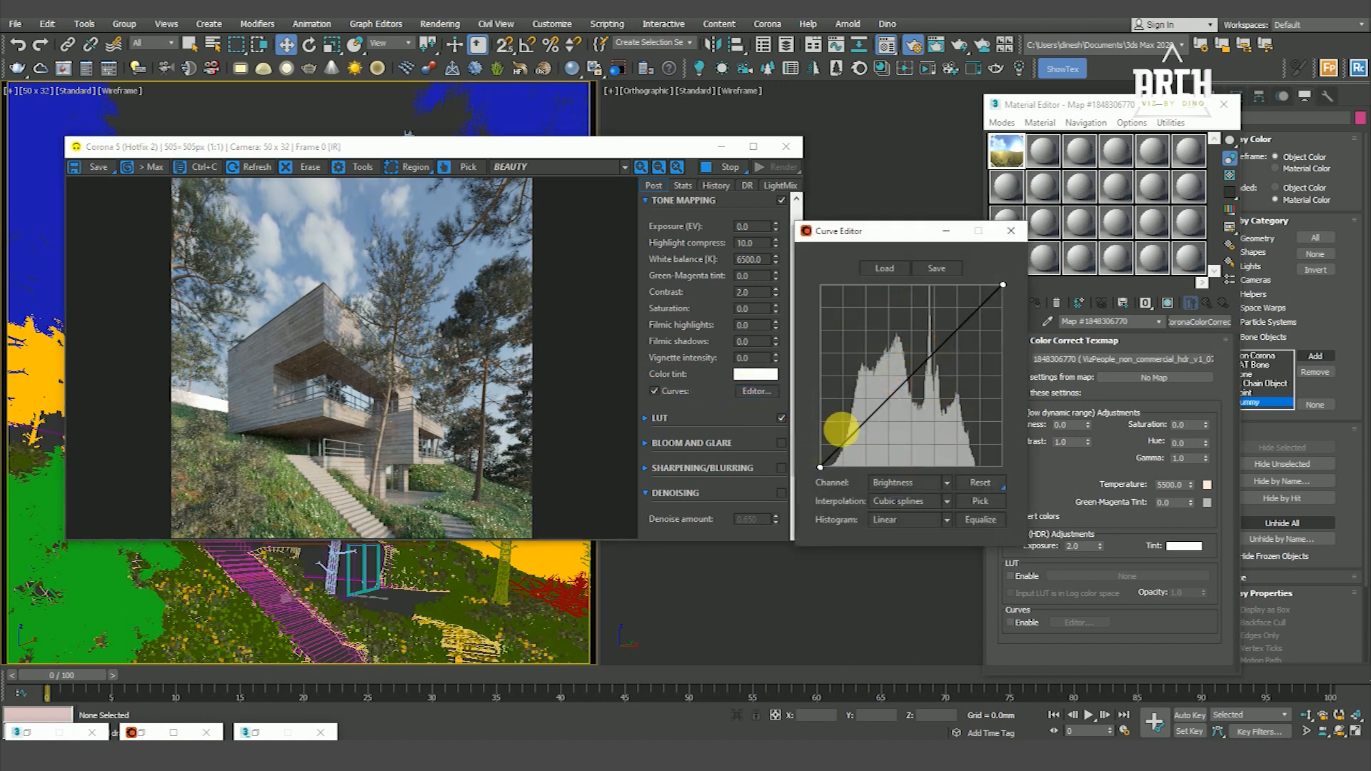
drag(882, 427, 885, 431)
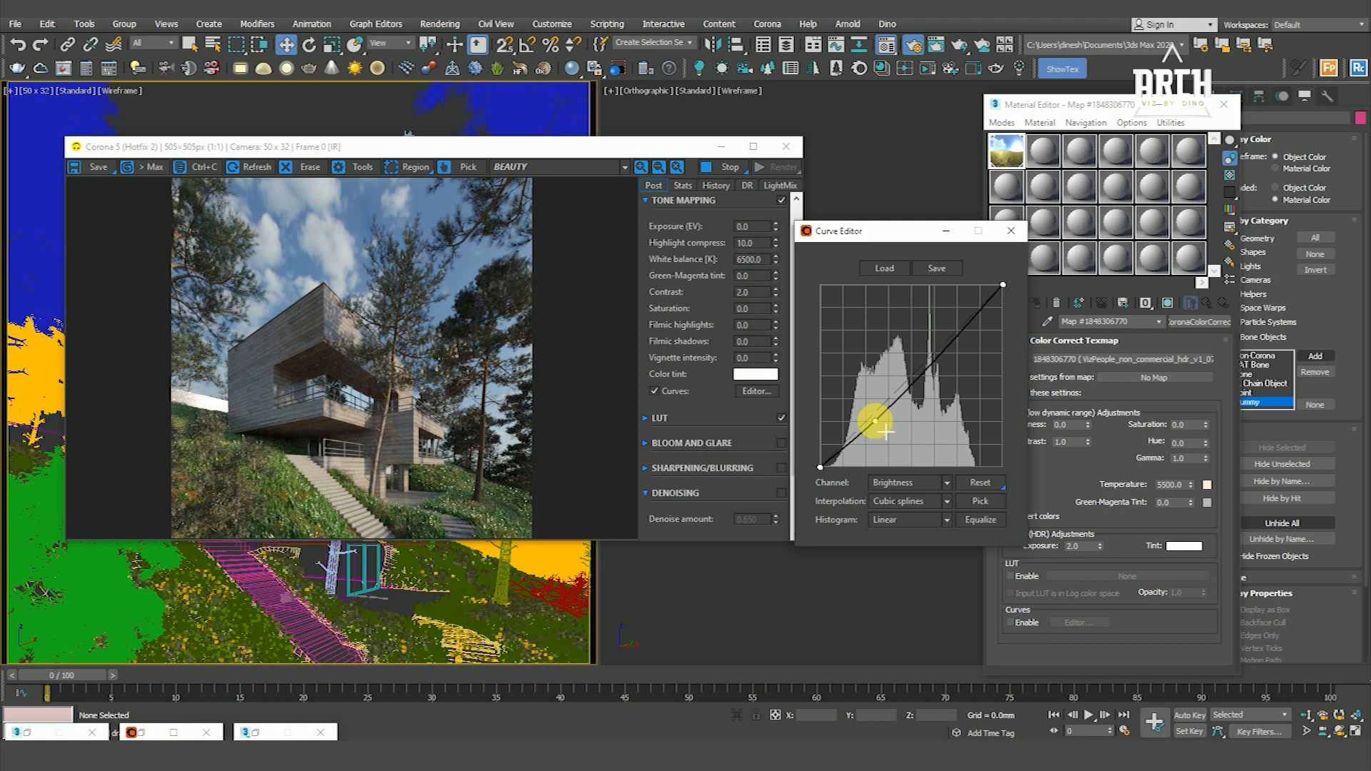
click(955, 339)
drag(959, 352, 954, 349)
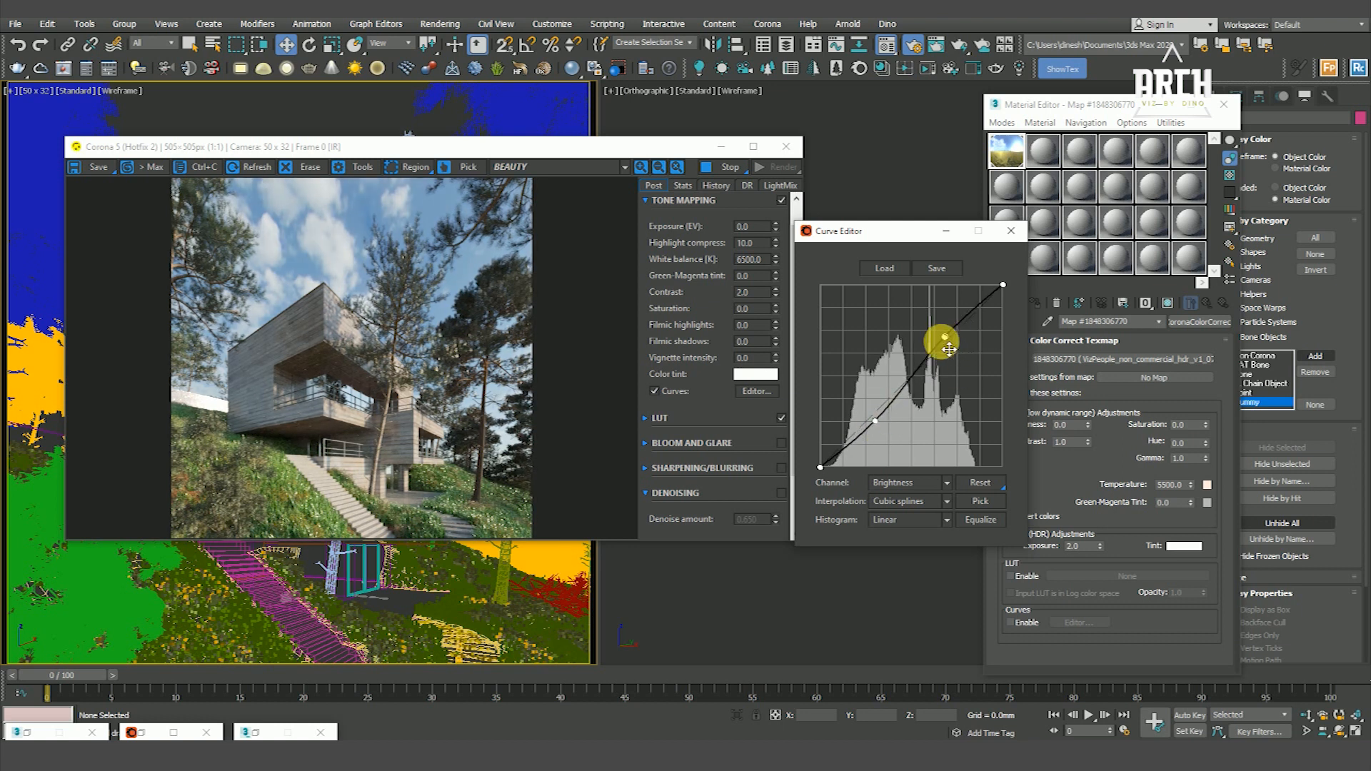
click(1010, 231)
click(657, 394)
click(657, 394)
click(657, 392)
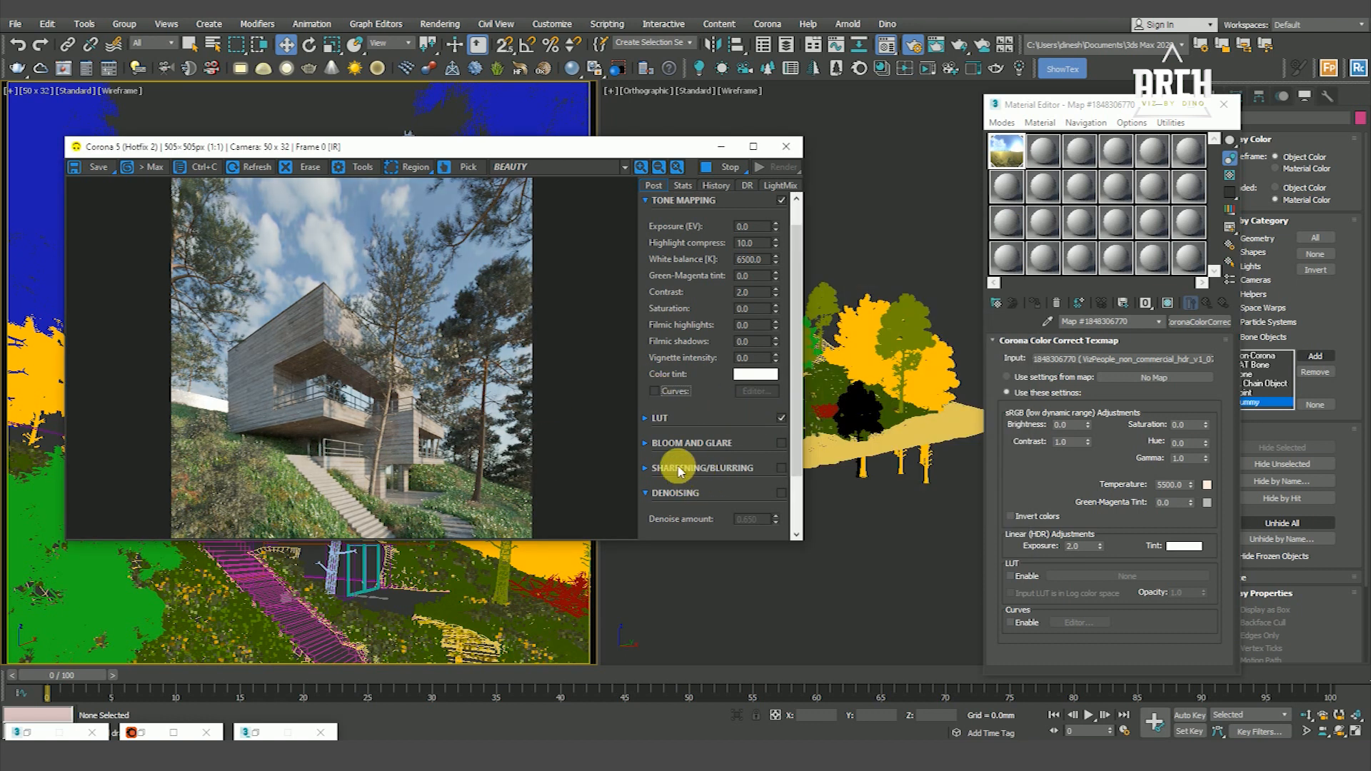
Step: Try bloom and glare on the render, turn it off again, and examine the house and hillside up close
click(781, 443)
scroll(207, 429, up, 1)
scroll(192, 430, up, 1)
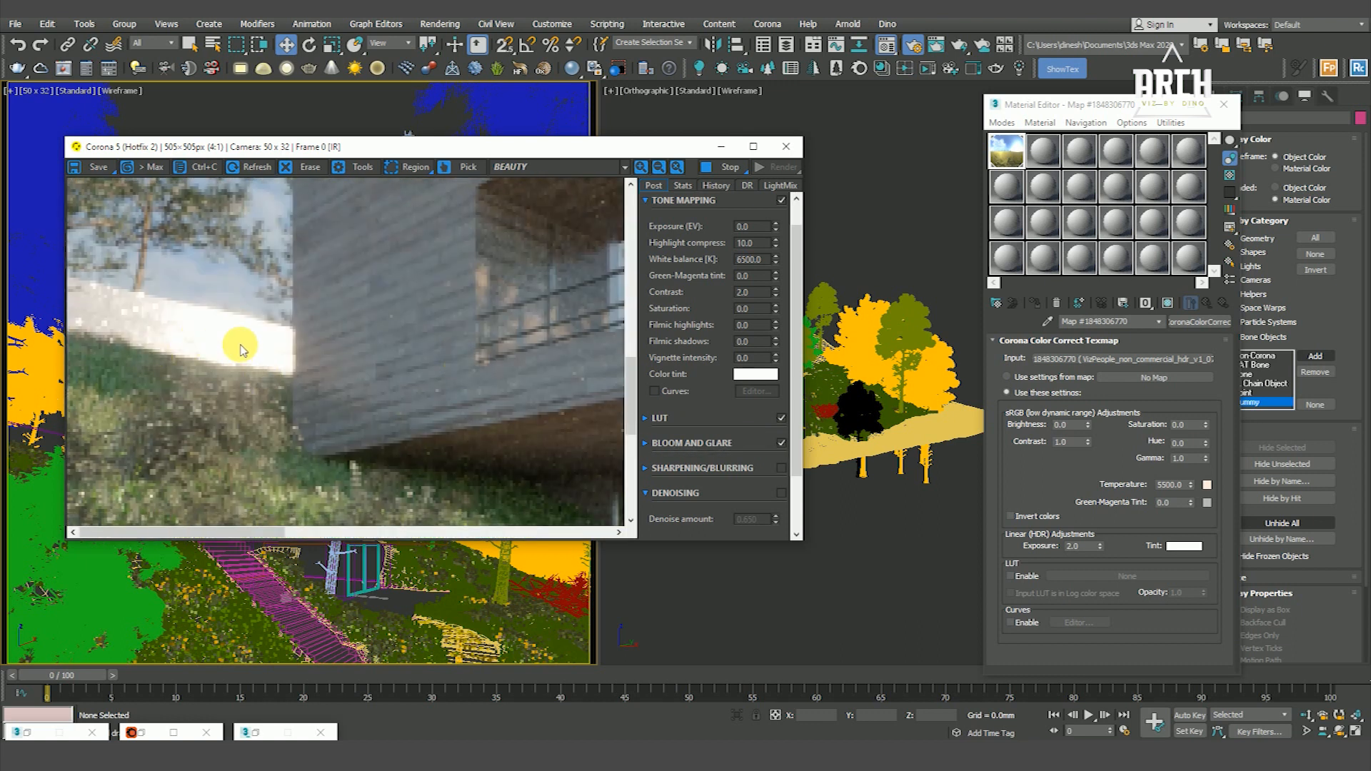
scroll(240, 349, down, 2)
click(782, 443)
scroll(354, 391, up, 2)
middle_drag(325, 420, 402, 342)
scroll(406, 335, down, 1)
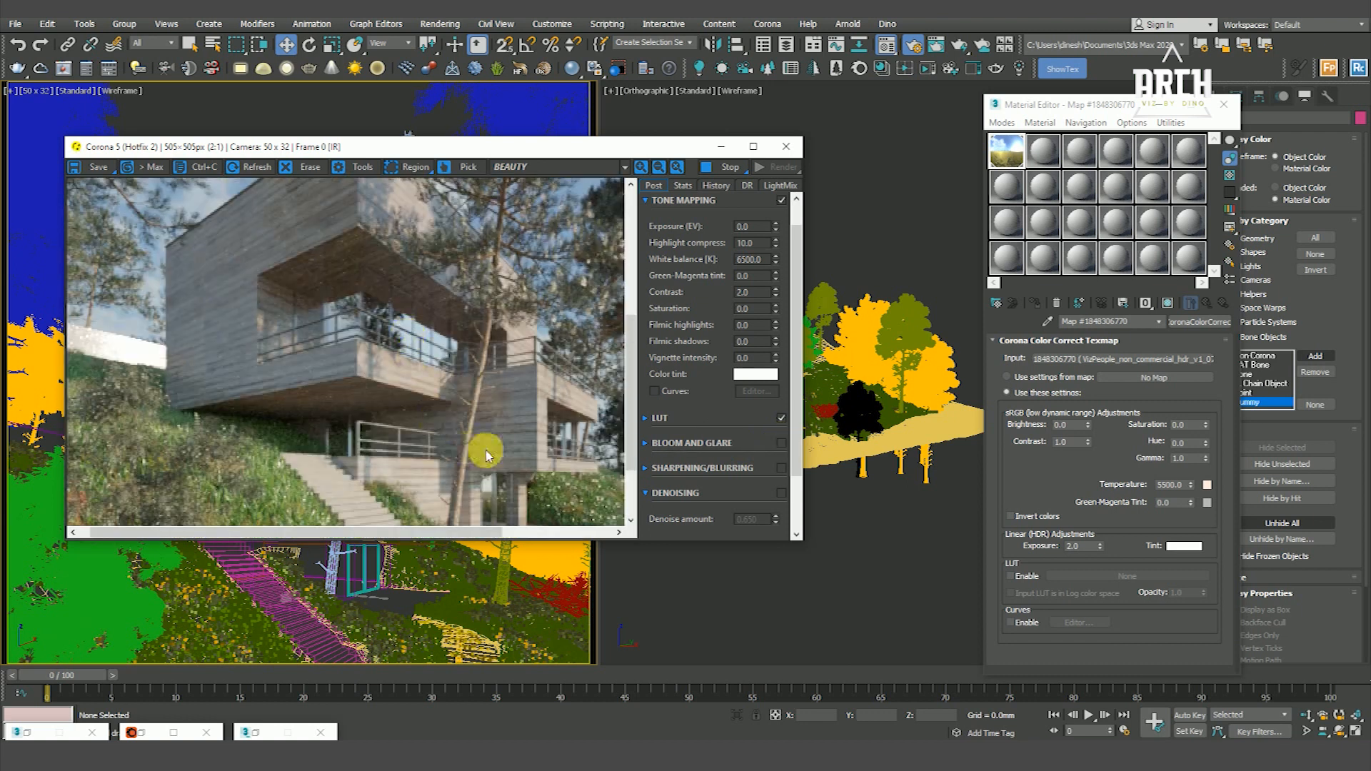
middle_drag(486, 456, 437, 392)
scroll(436, 418, down, 1)
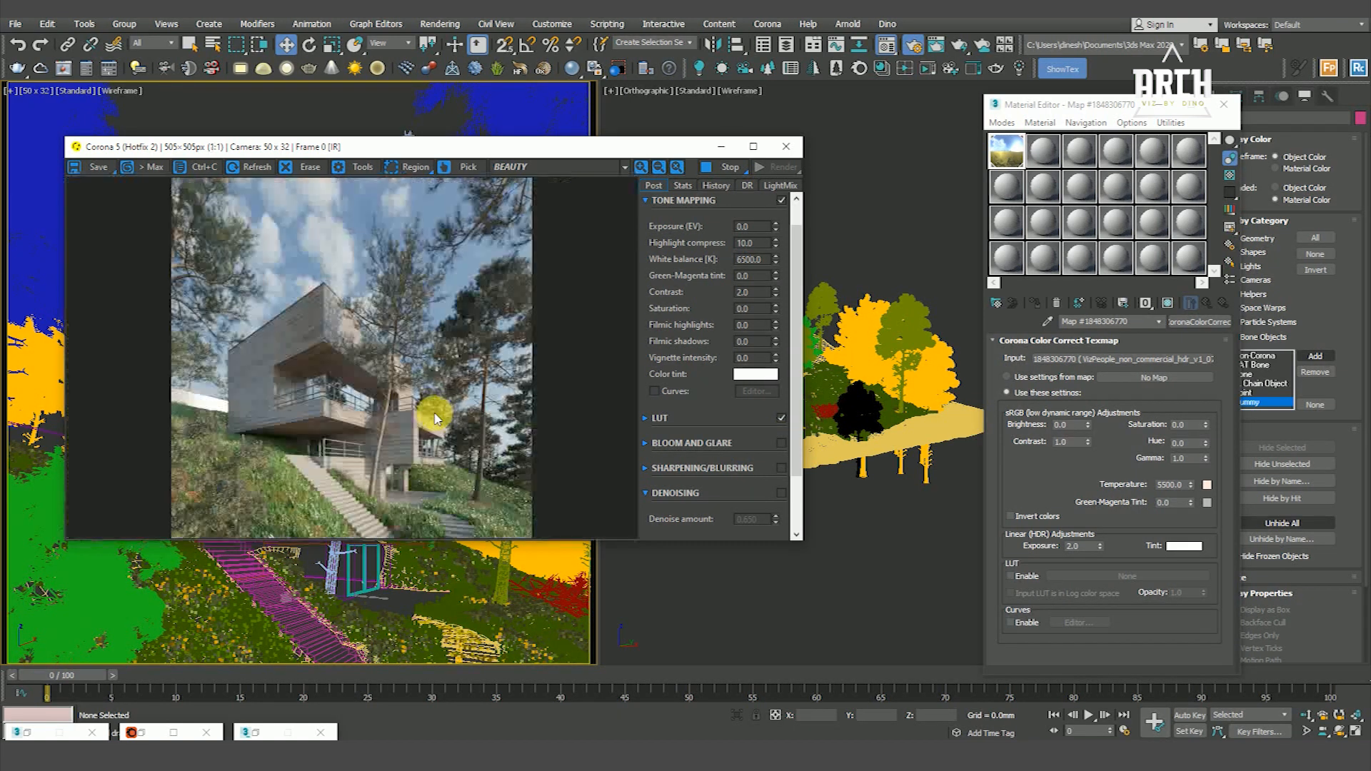
scroll(490, 495, up, 1)
scroll(564, 490, down, 1)
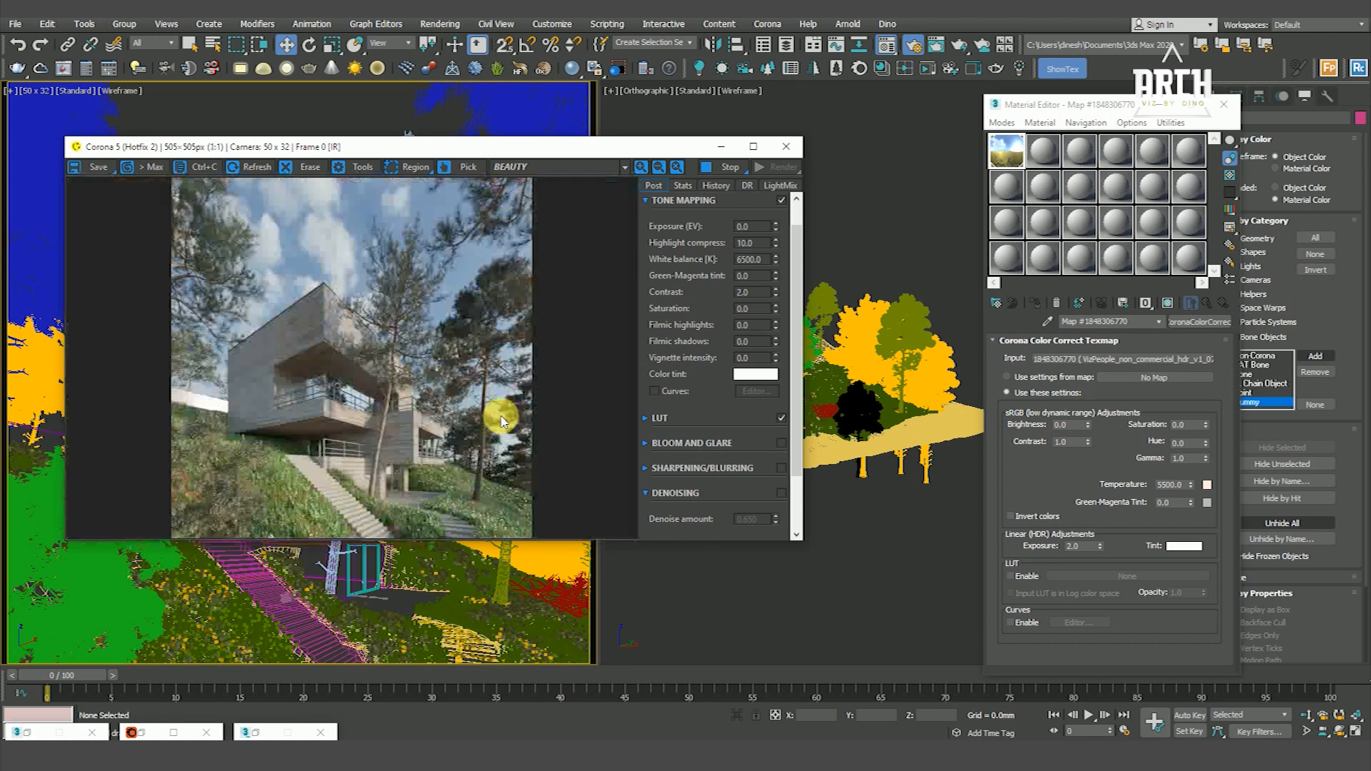
click(1050, 498)
click(505, 166)
click(518, 197)
click(509, 166)
click(510, 181)
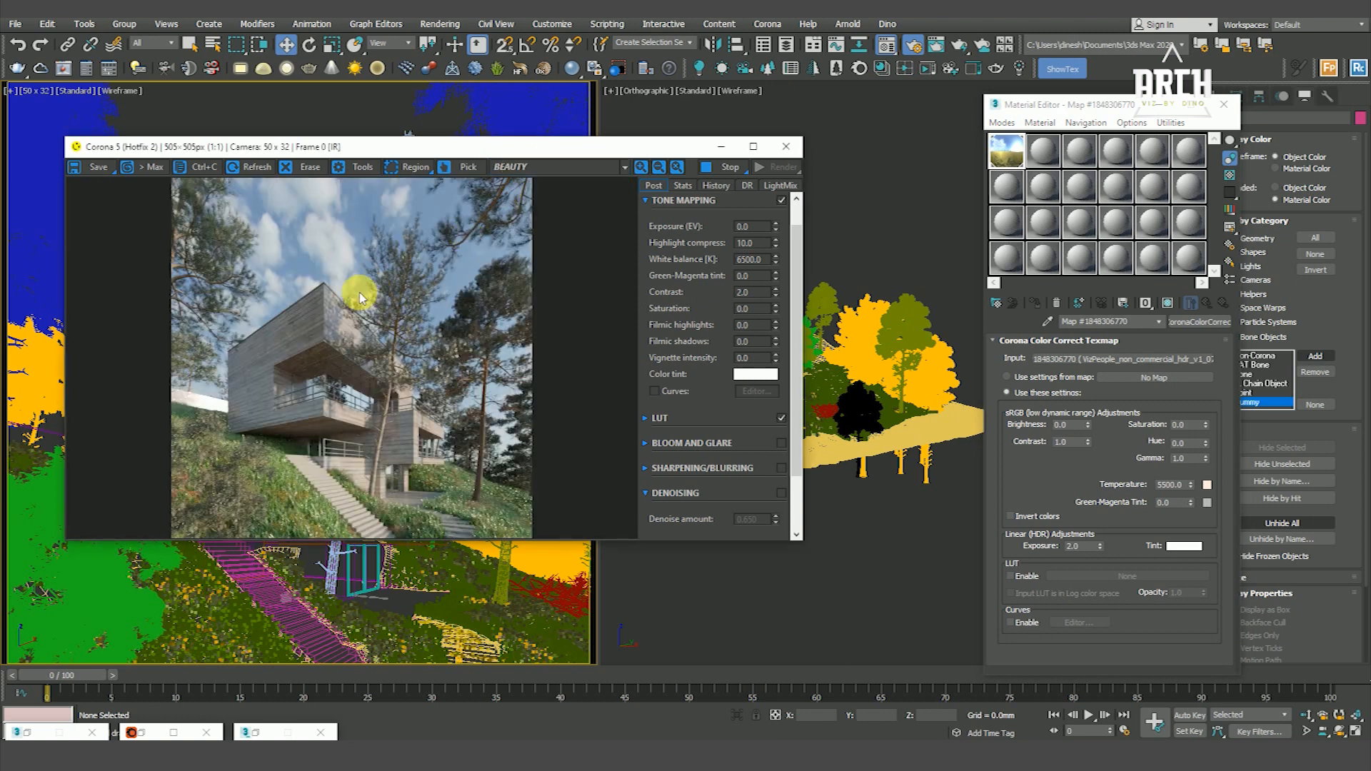
Step: Try brightness values of 1 and -1 in the HDRI's Color Correct map, and return it to 0
click(1028, 493)
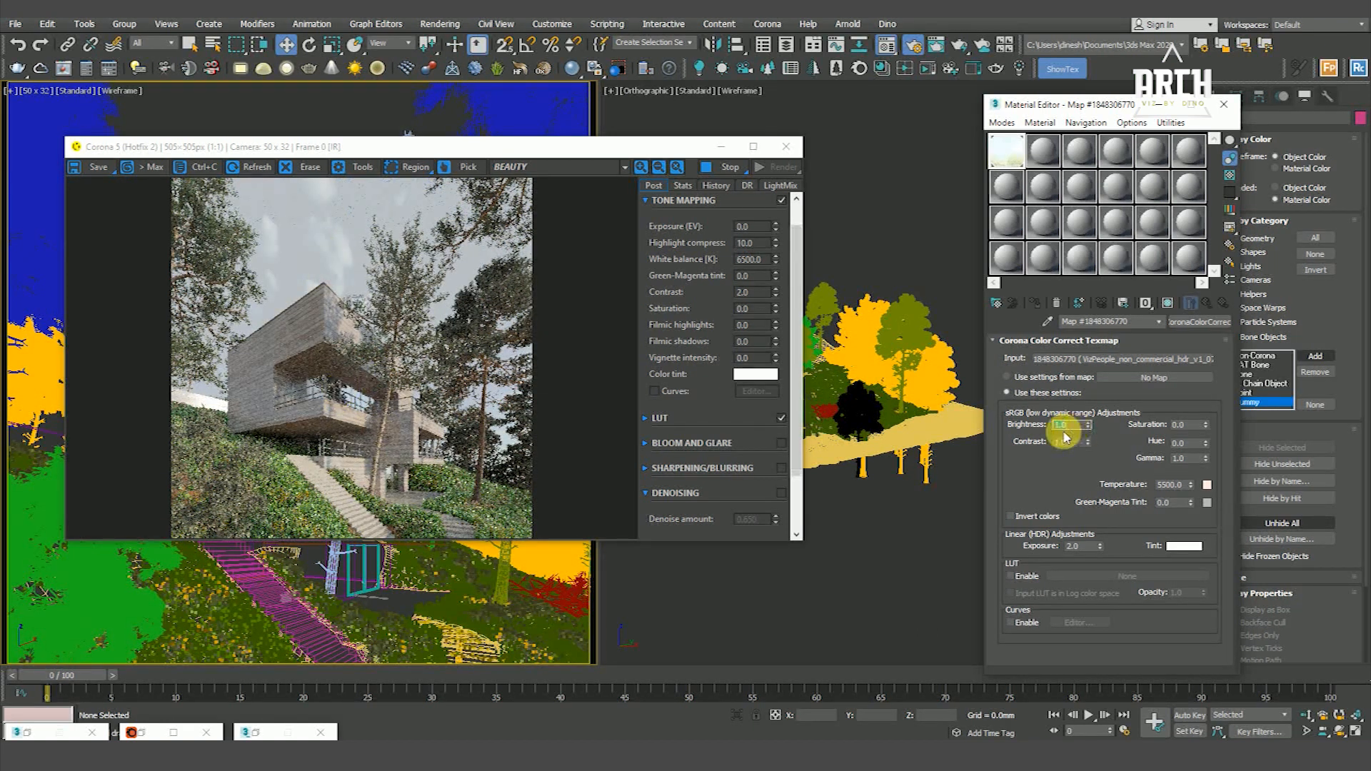
scroll(325, 399, up, 2)
scroll(343, 392, down, 2)
scroll(407, 261, up, 2)
scroll(408, 263, down, 2)
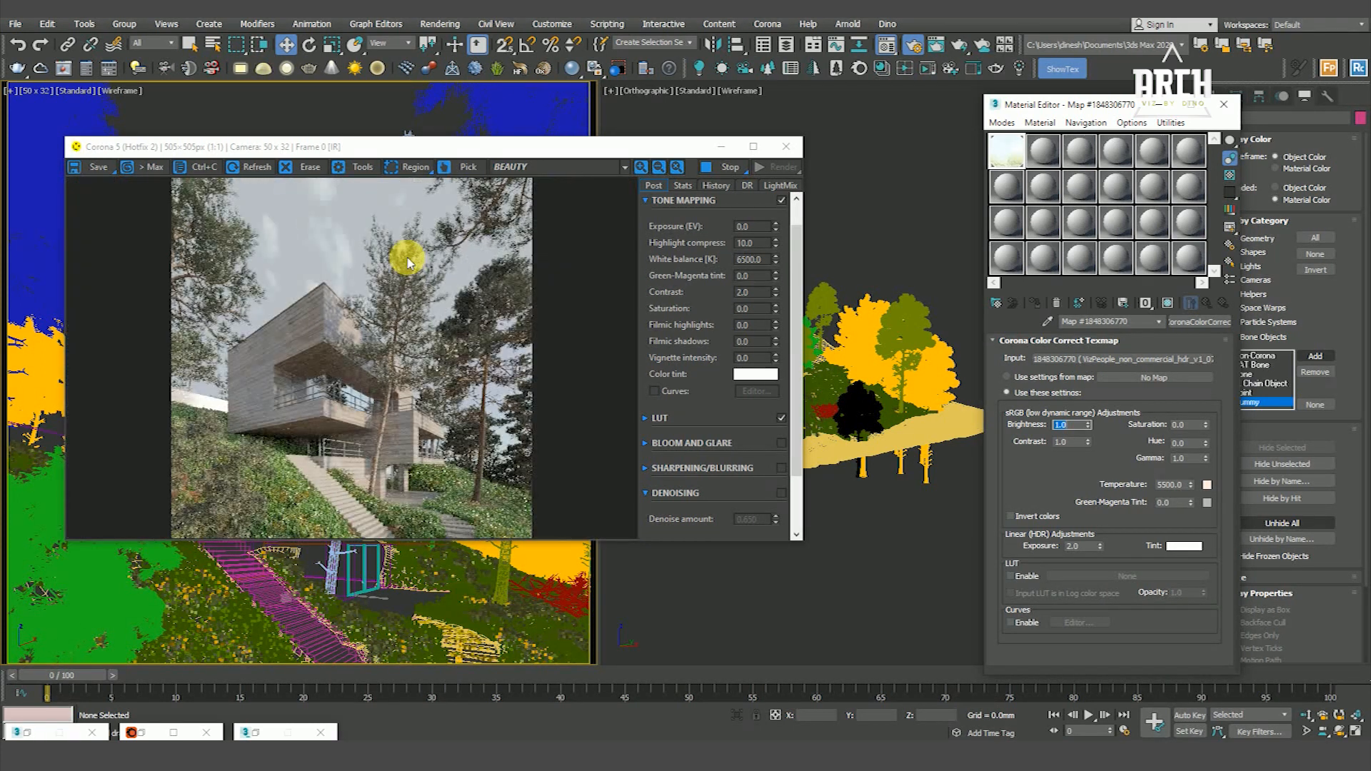
text(0)
key(Return)
text(-1)
key(Return)
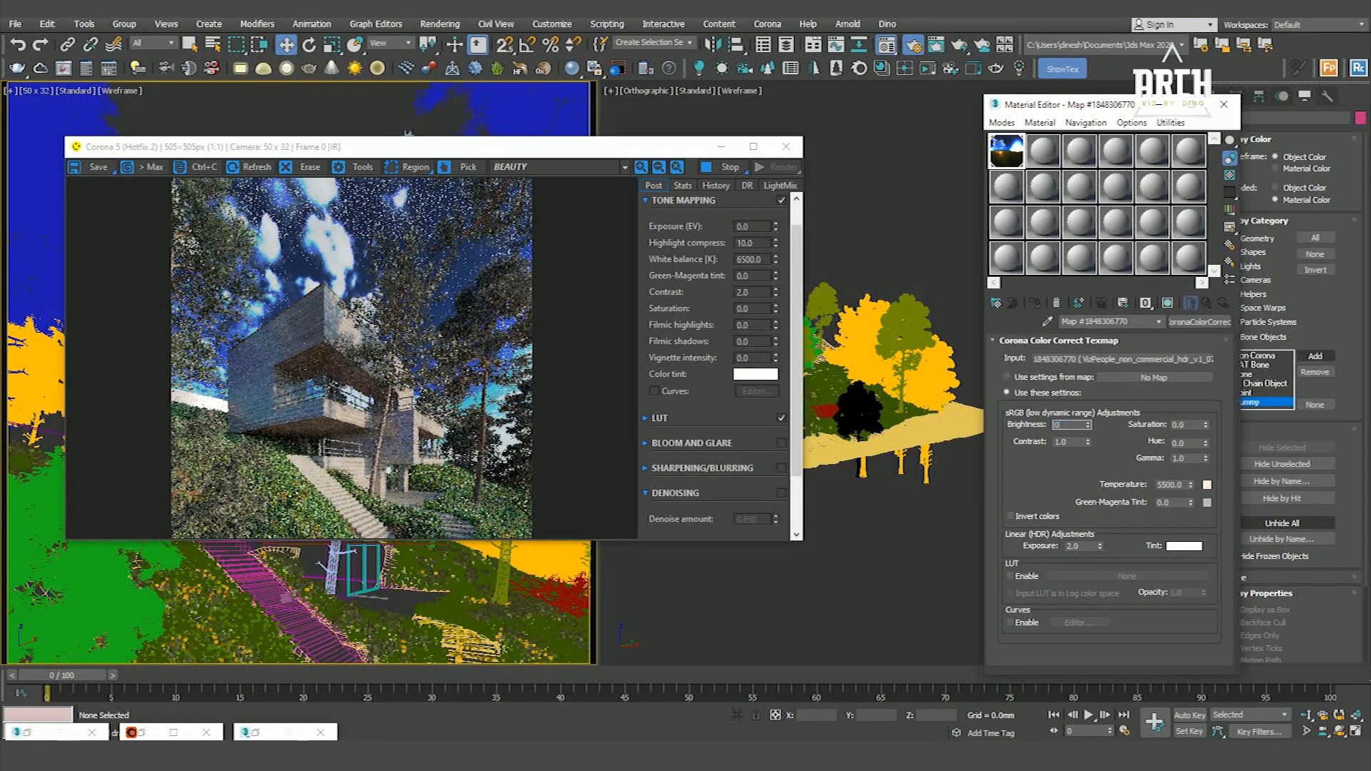
text(0)
key(Return)
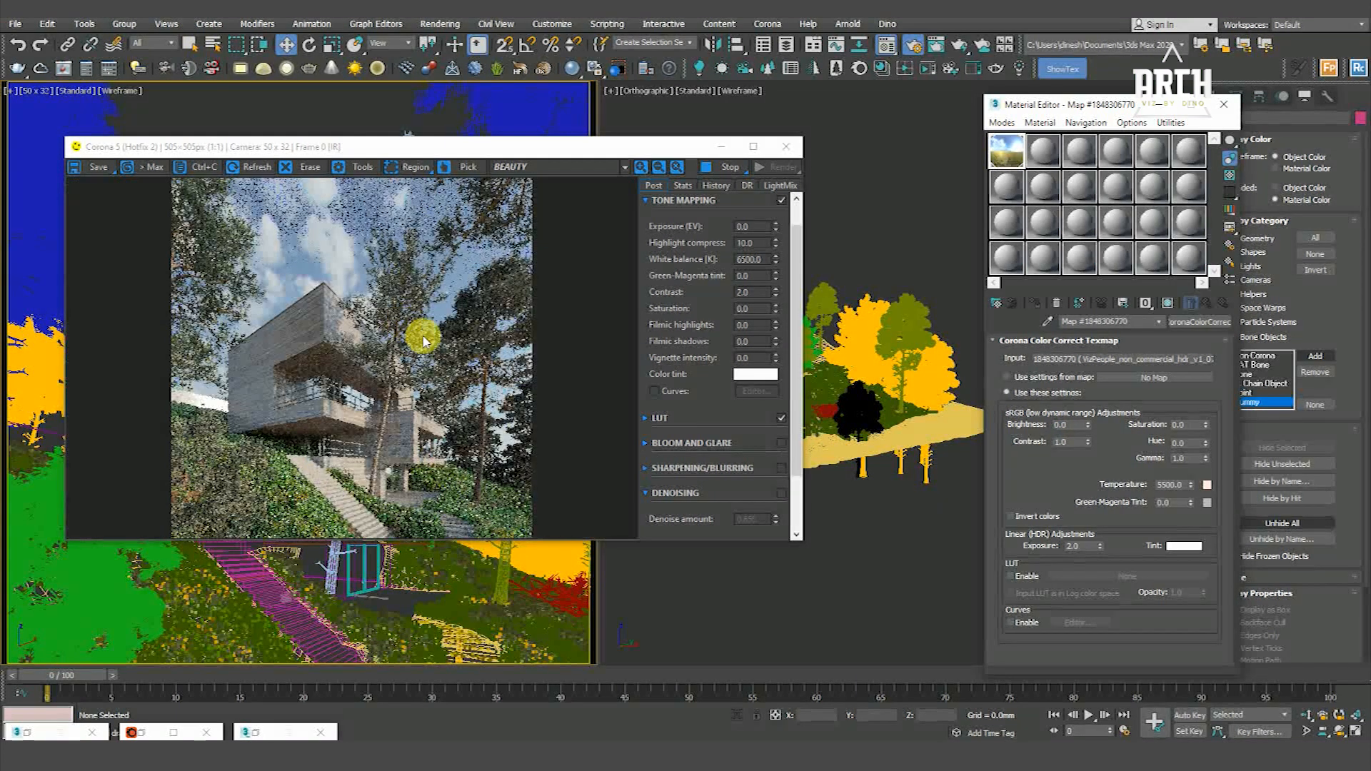
Step: Try saturation values of 1, 0.2 and 0.5 in the HDRI's Color Correct map
double_click(1196, 427)
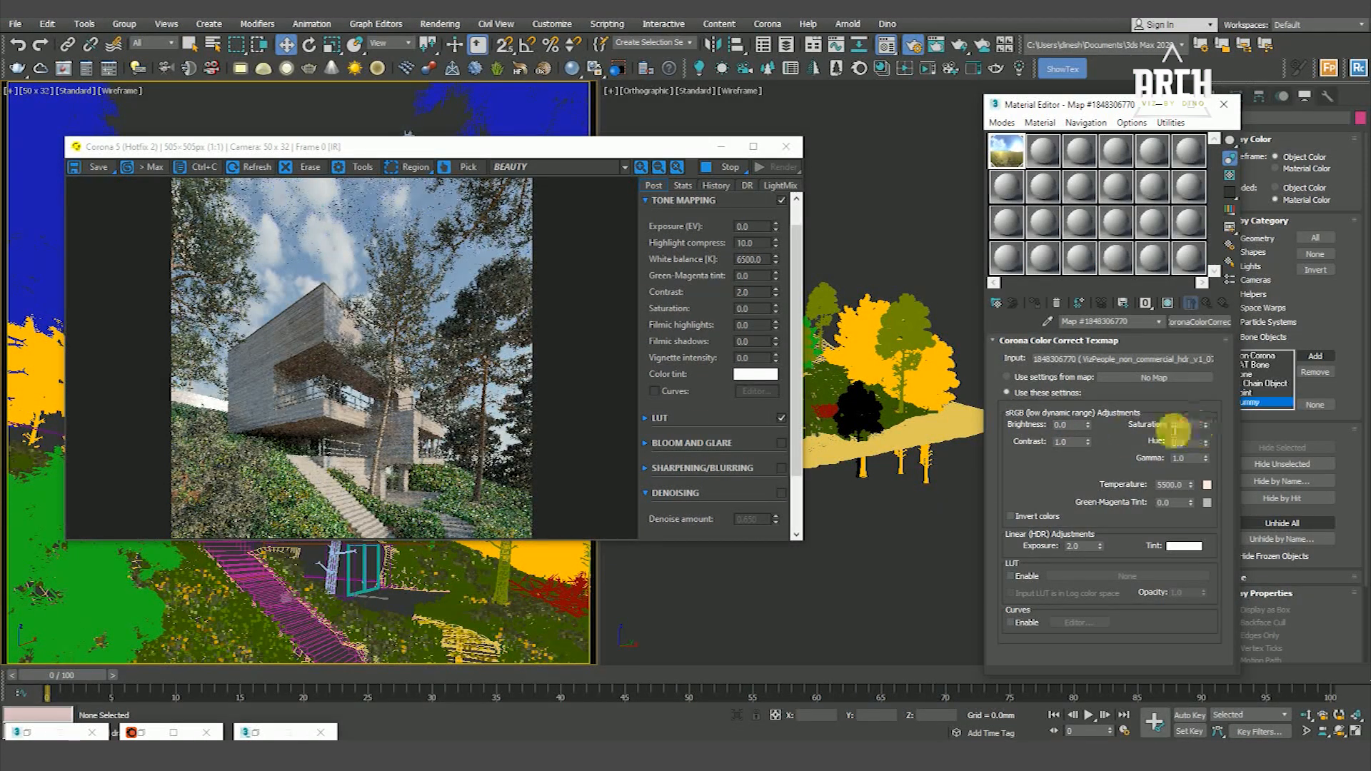
text(1)
click(1108, 434)
key(BackSpace)
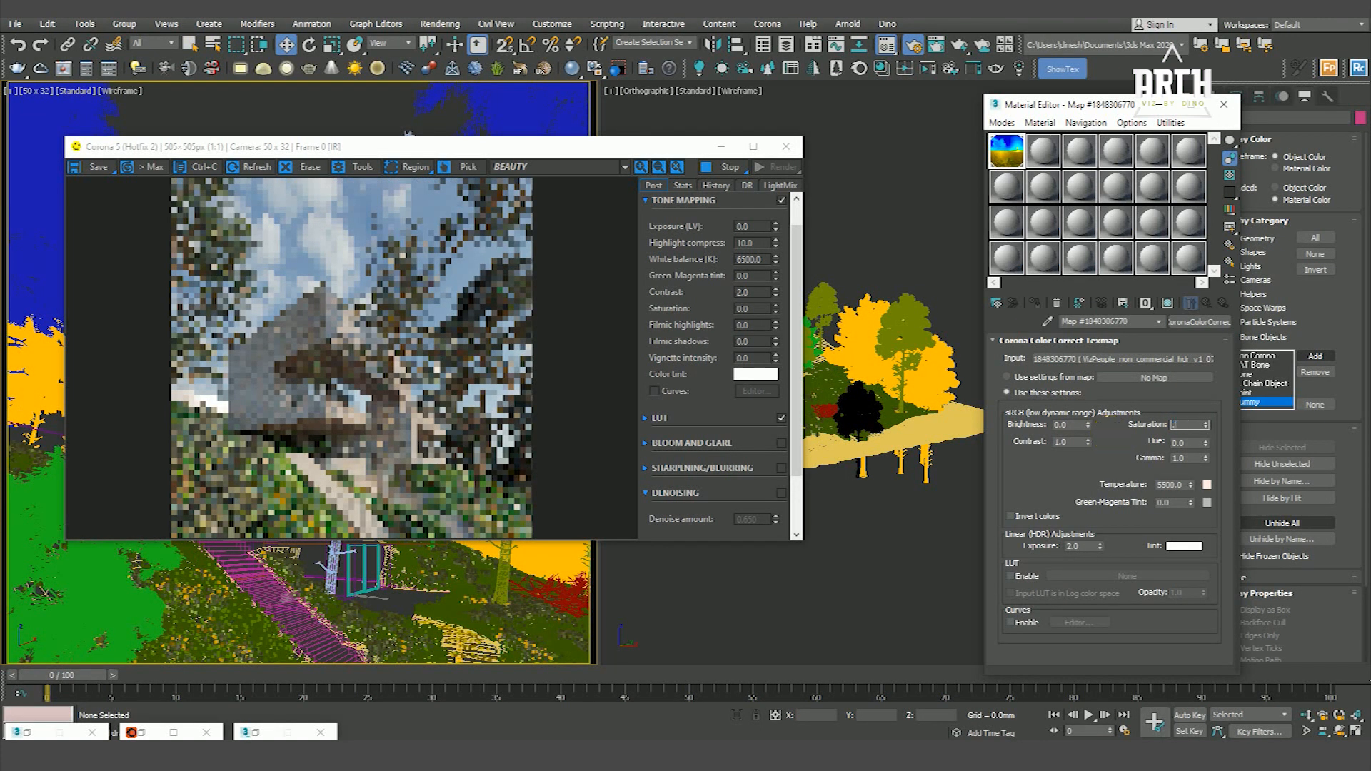
text(0.2)
click(1108, 434)
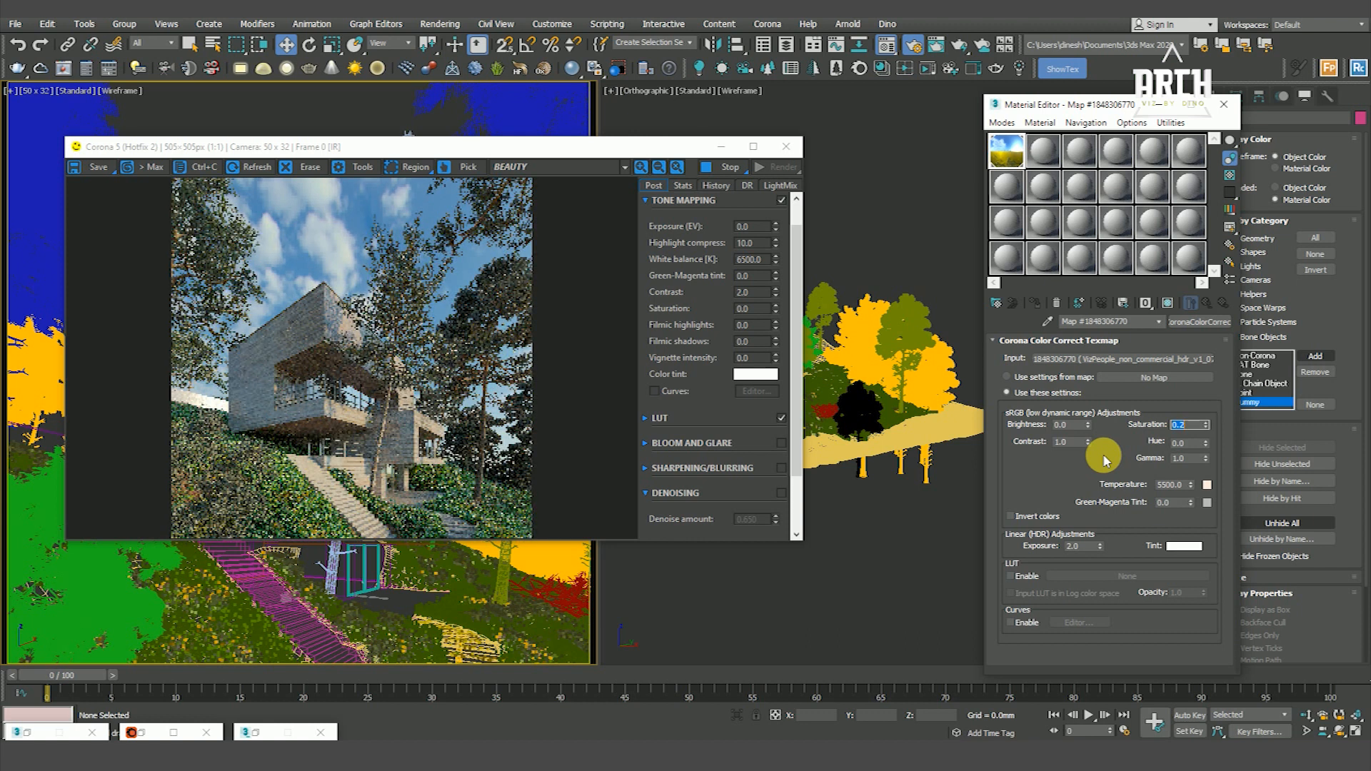
text(0.3)
key(Return)
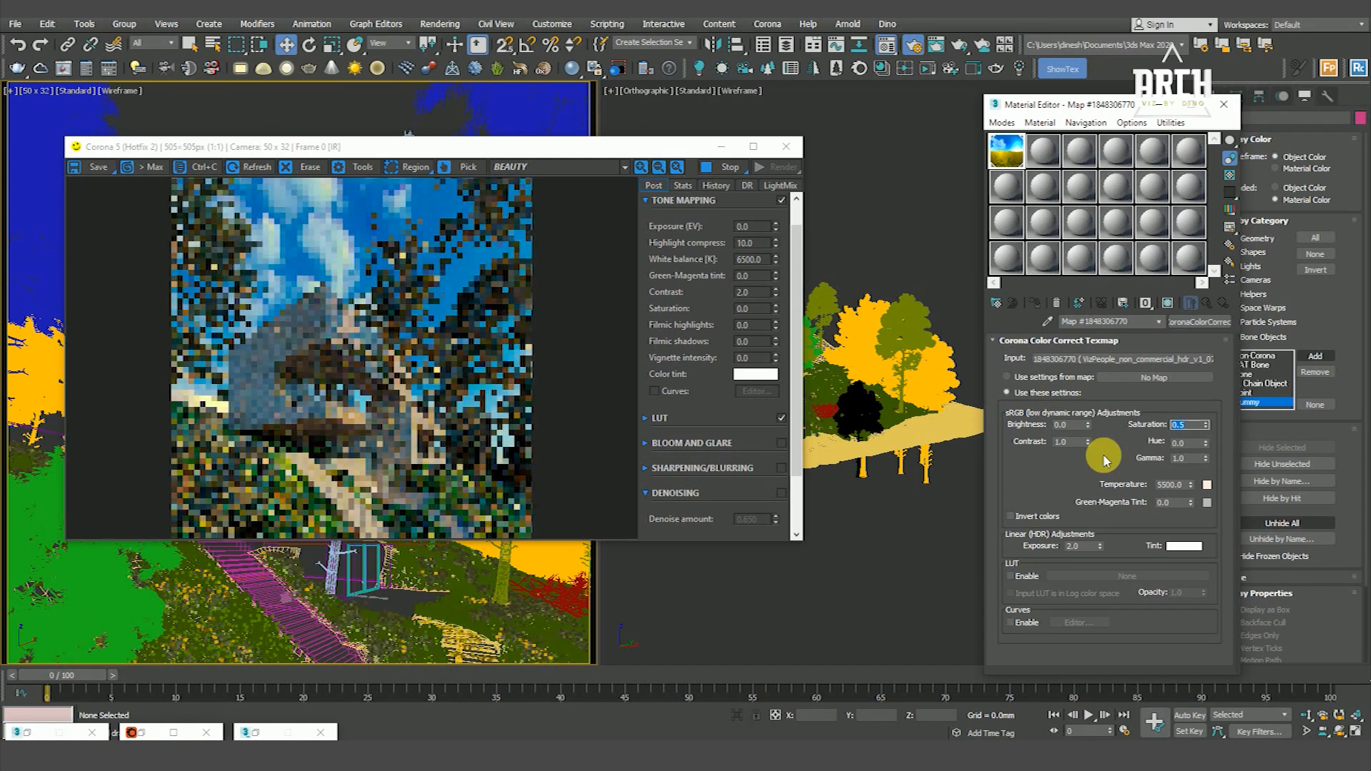
Step: Try a saturation of 0.1 for the HDRI, settle on 0.2, and check the sky, facade and vegetation in the render
text(0.1)
key(Return)
text(0.2)
key(Return)
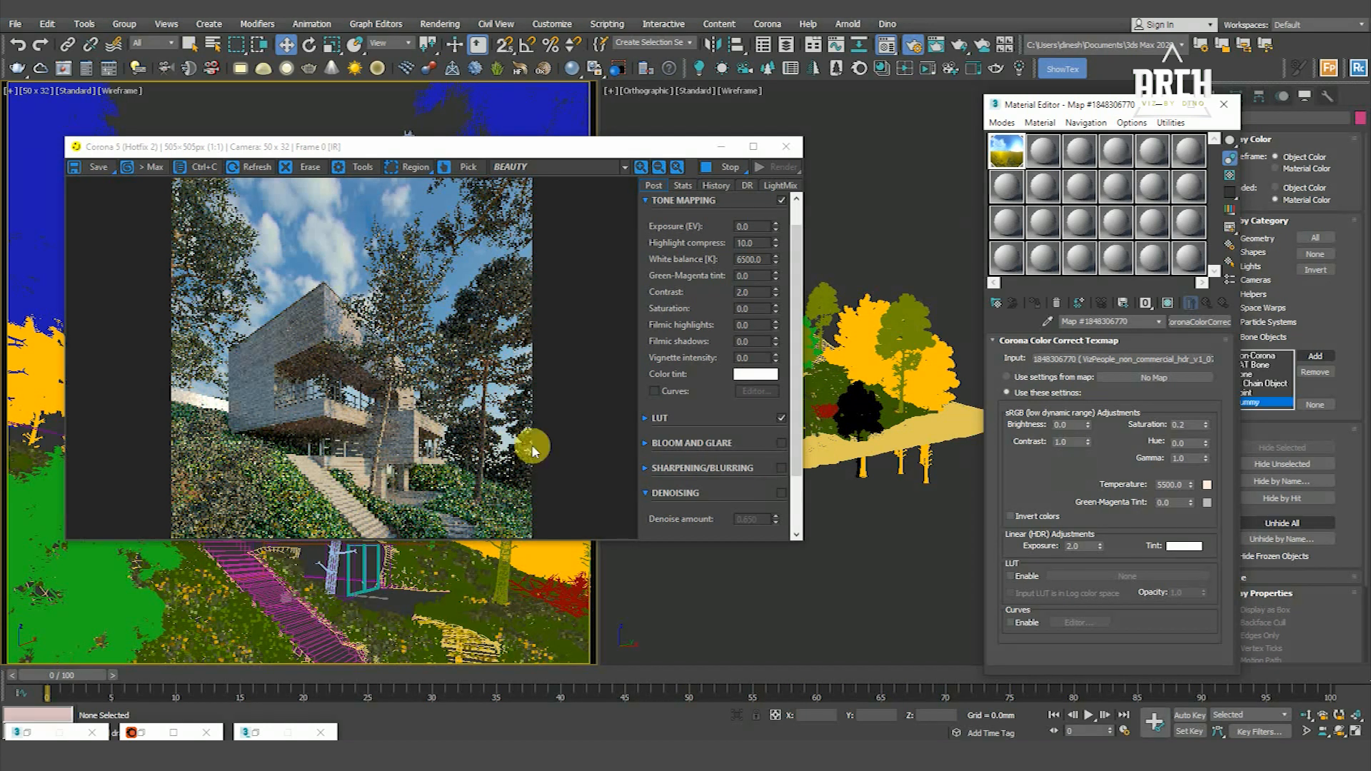
scroll(367, 291, up, 1)
scroll(319, 369, up, 1)
scroll(334, 351, down, 2)
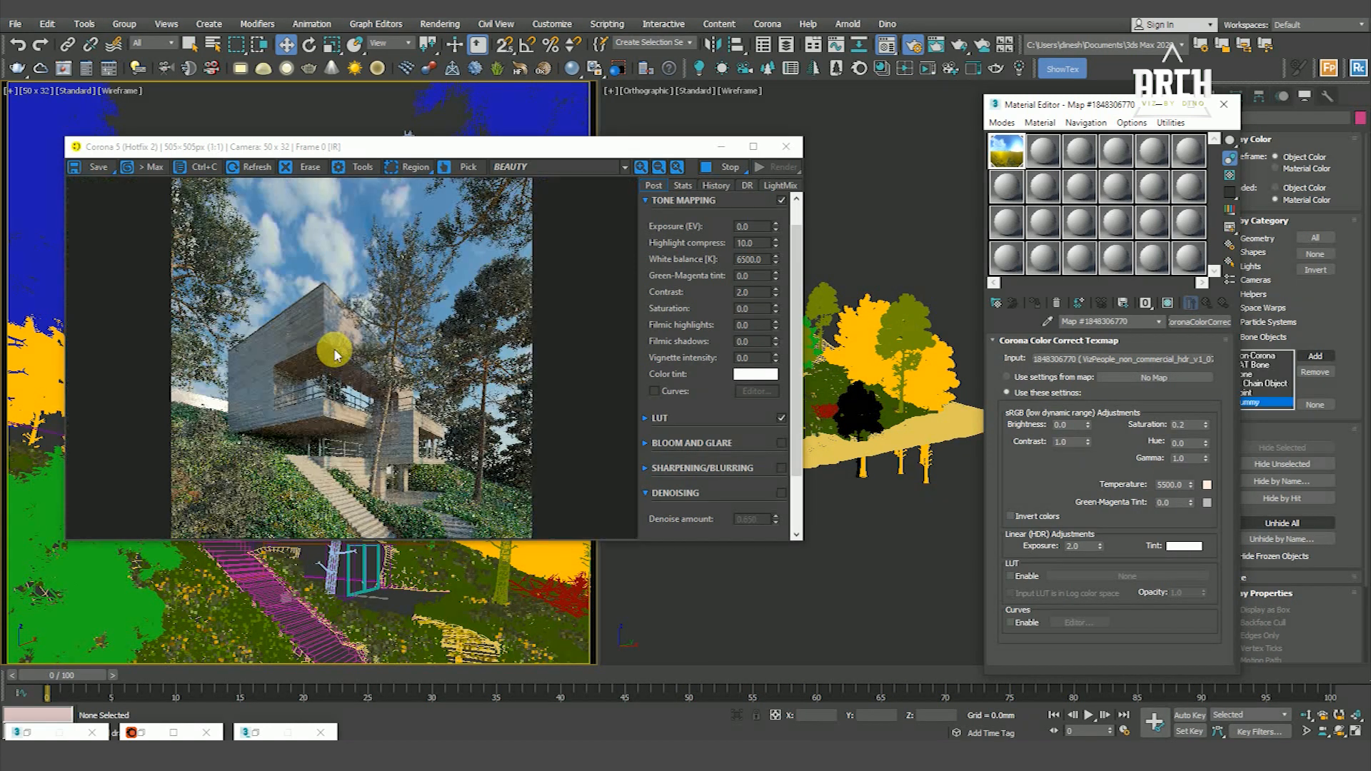
scroll(312, 427, up, 2)
scroll(453, 343, down, 2)
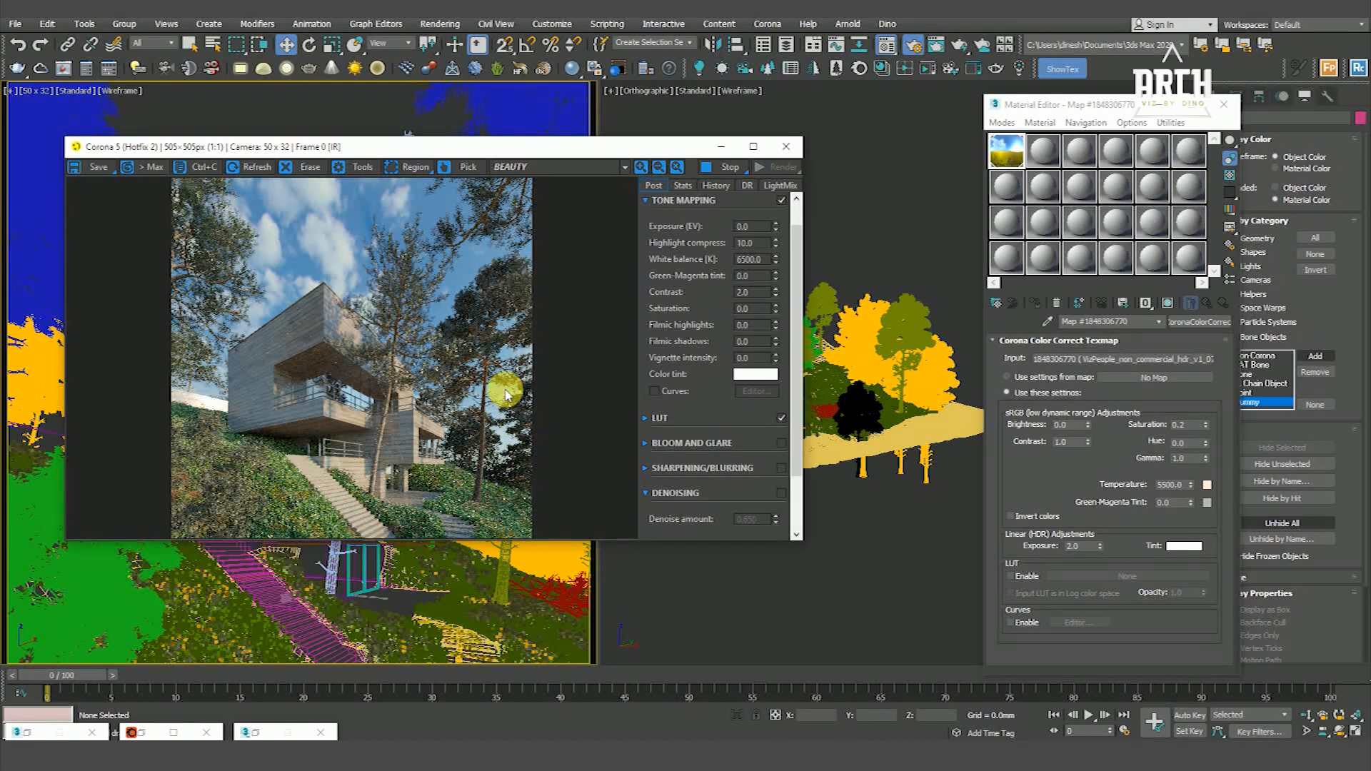
scroll(493, 371, up, 1)
scroll(490, 367, down, 1)
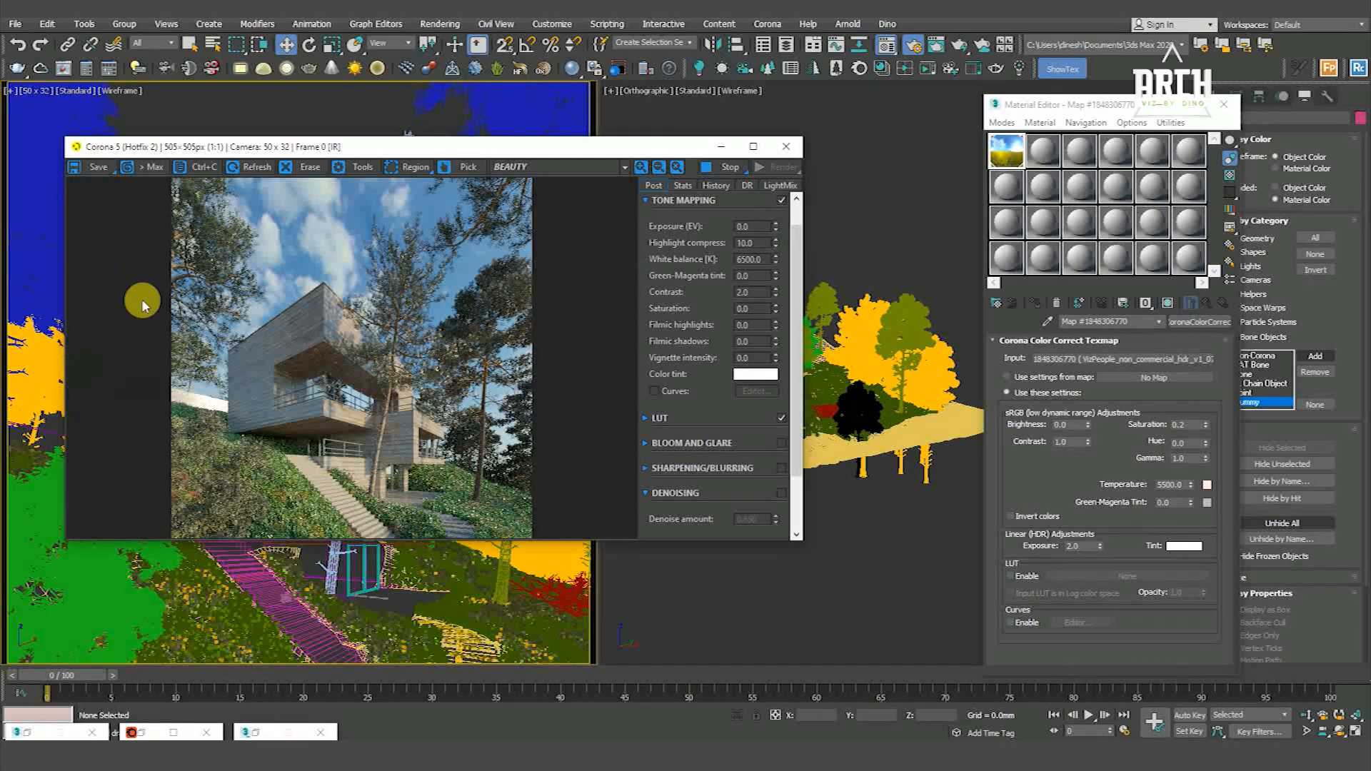
Step: Stop the interactive render and set the progressive rendering pass limit to 200 in the render setup
click(727, 169)
drag(612, 151, 577, 155)
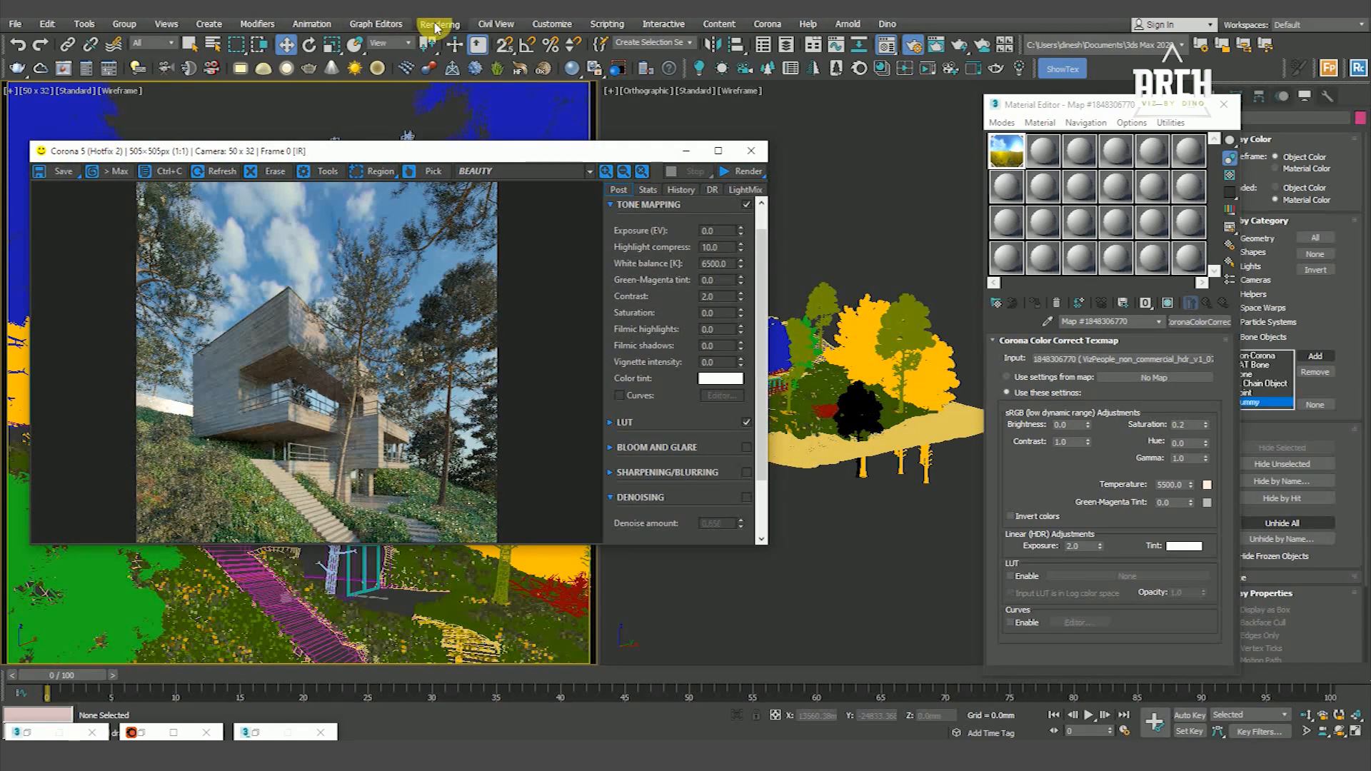
click(258, 732)
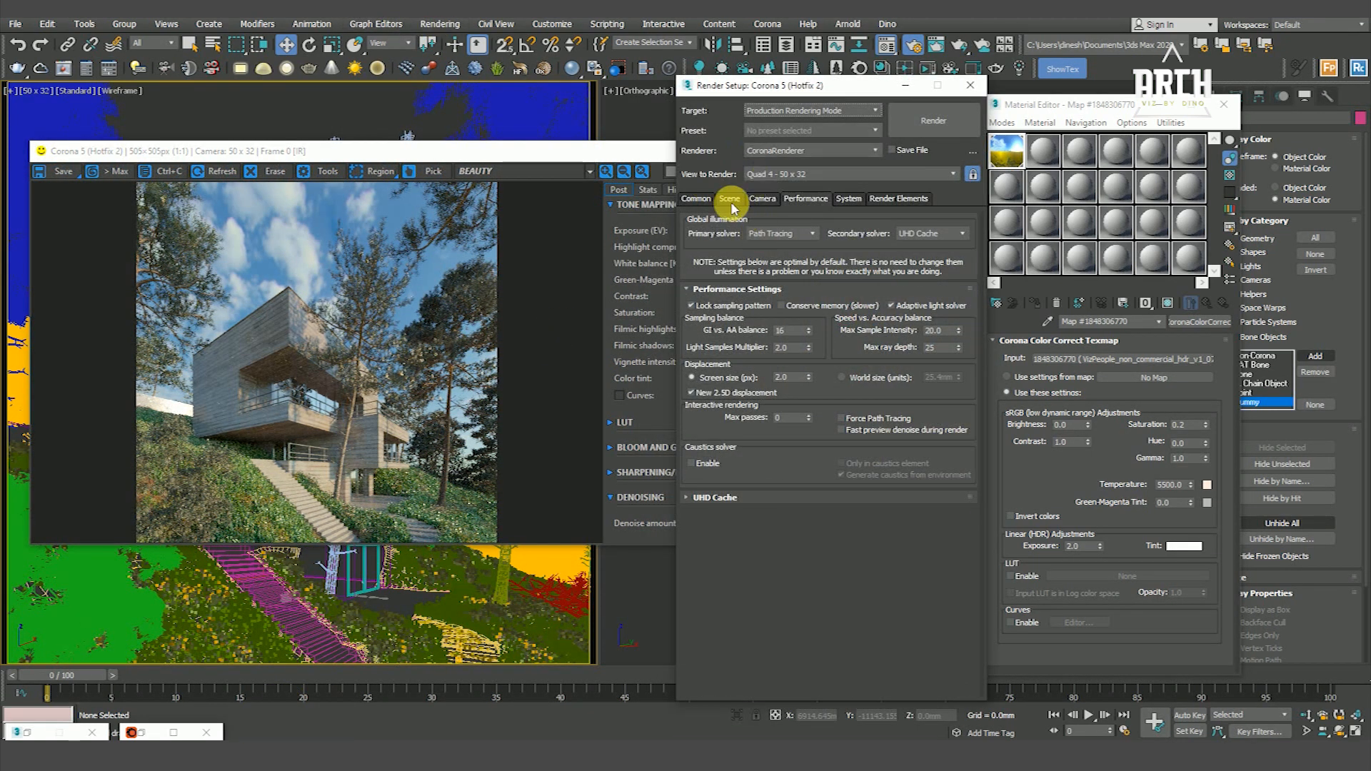
click(696, 198)
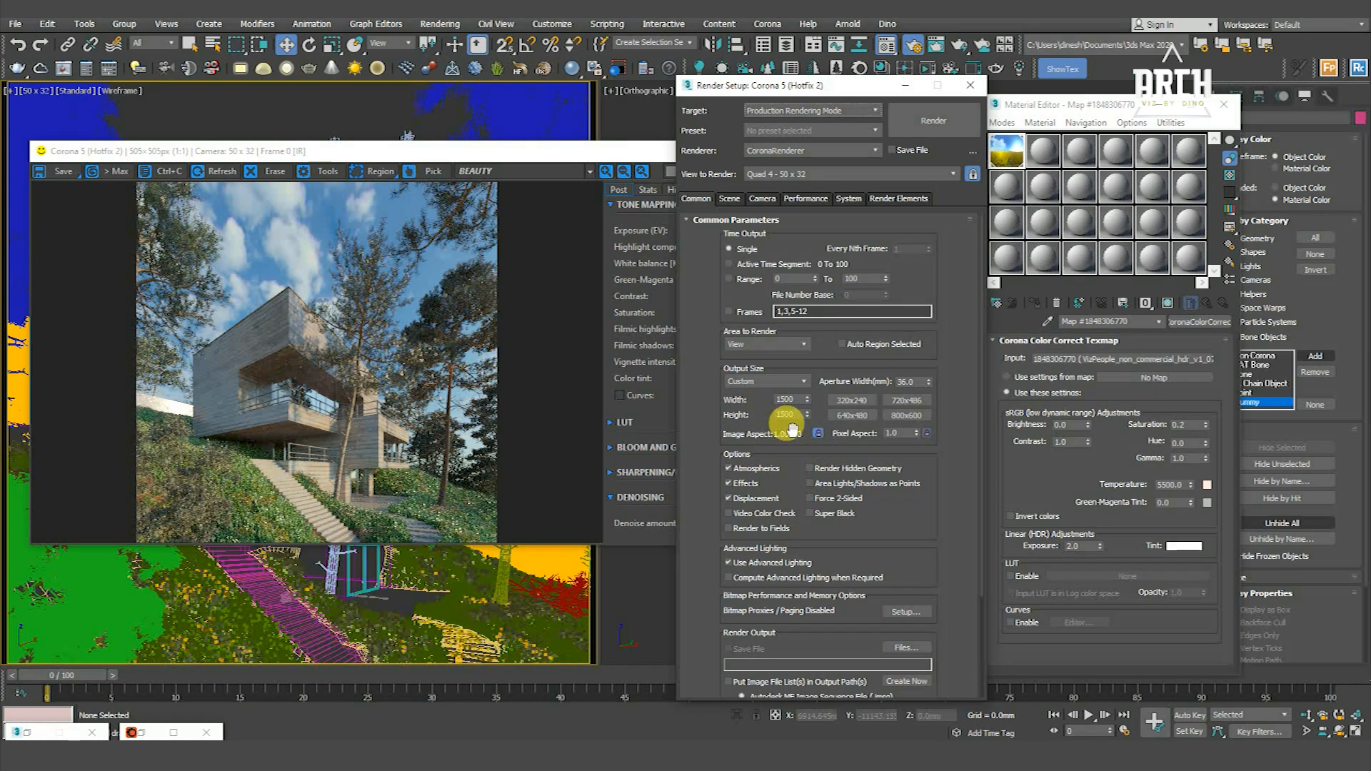
click(729, 198)
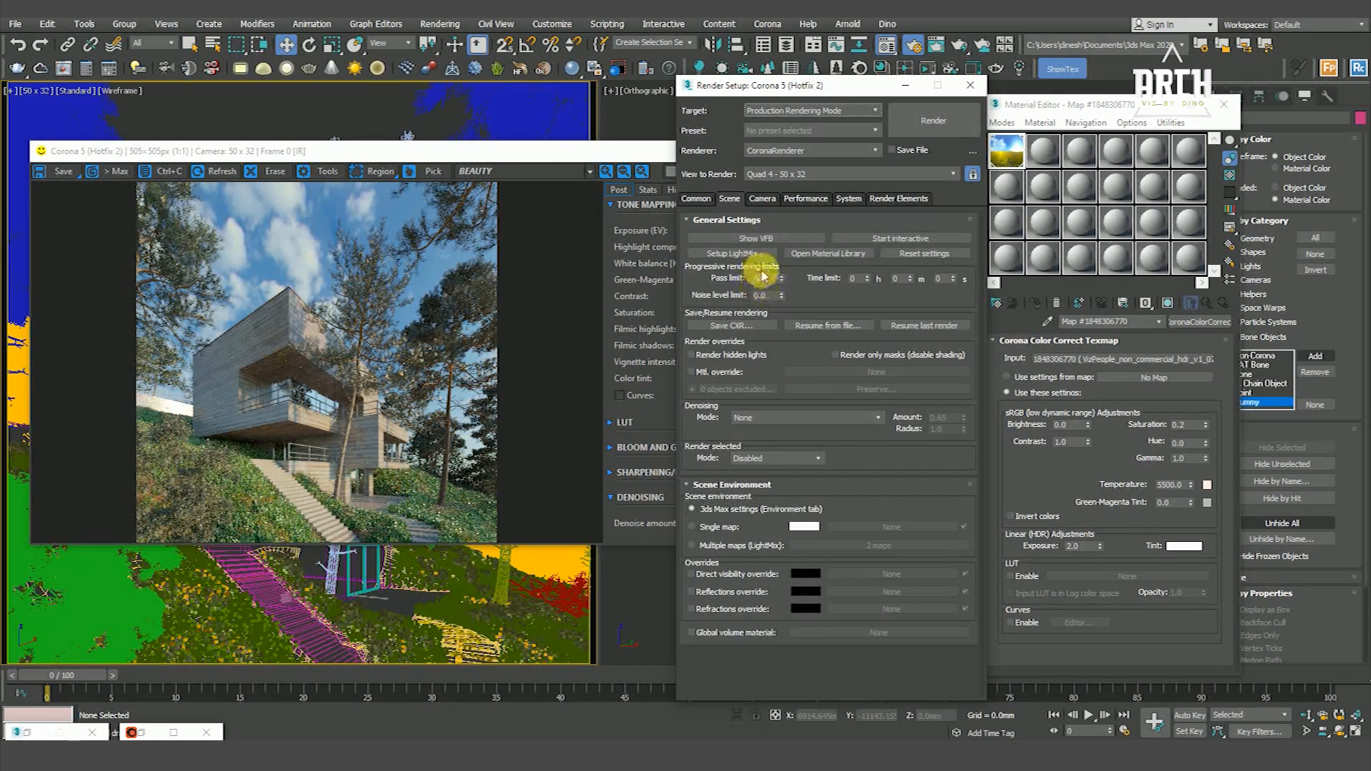
text(200)
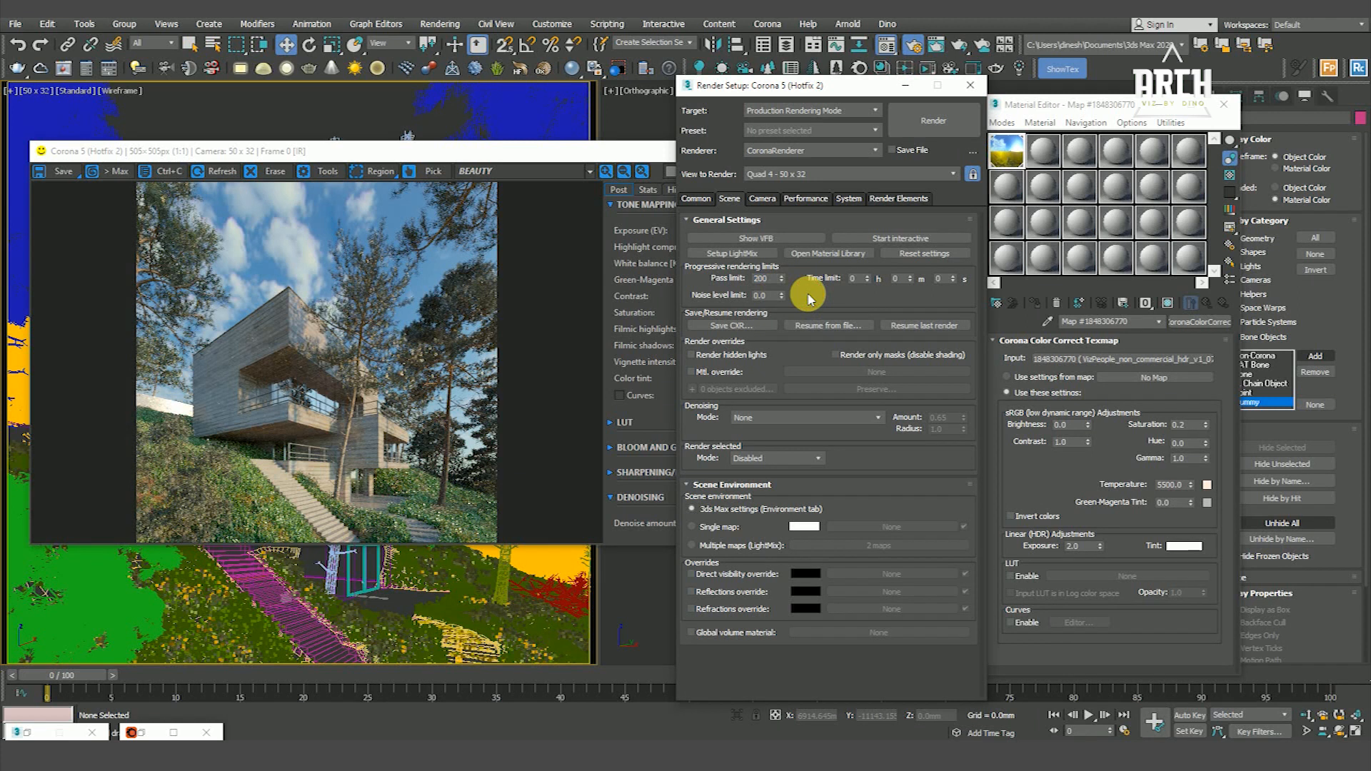
Step: Set the denoising mode to Corona High Quality with an amount of 0.7
click(806, 417)
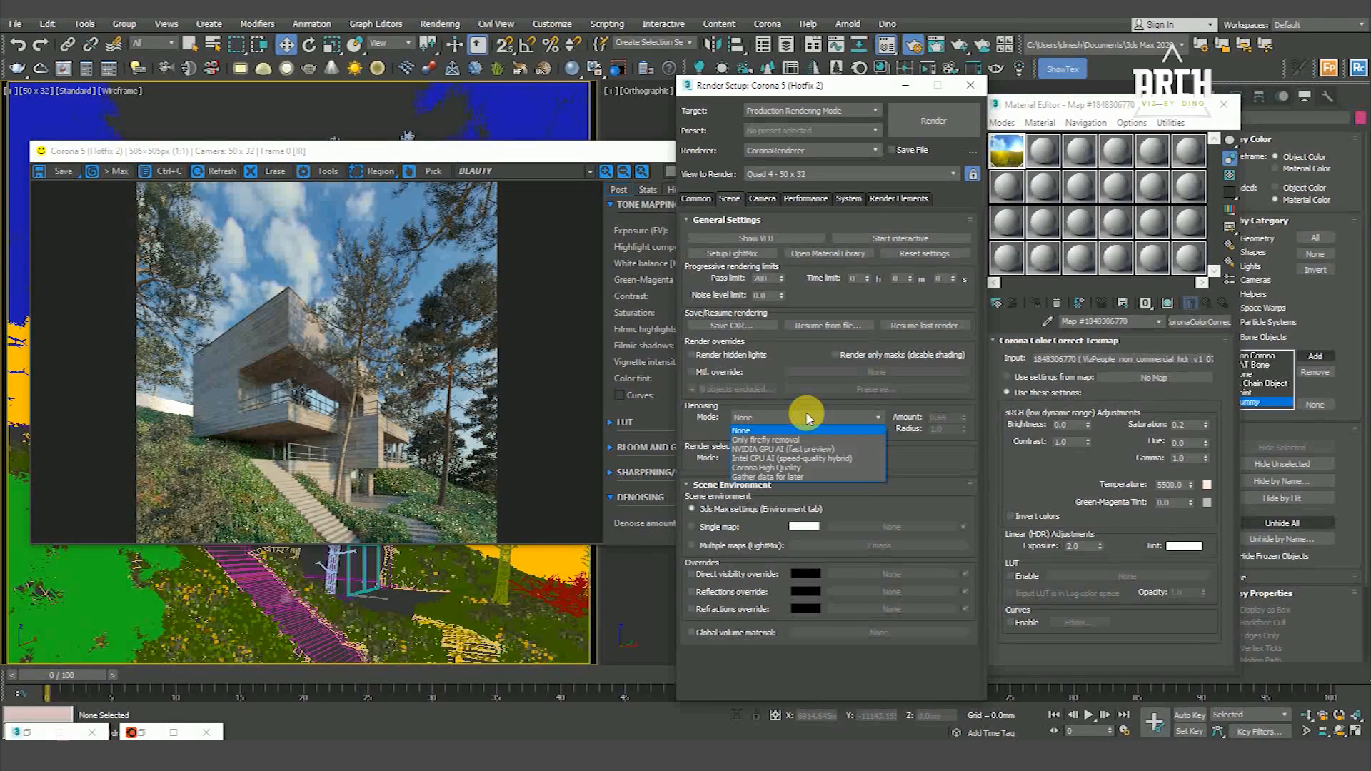
click(766, 467)
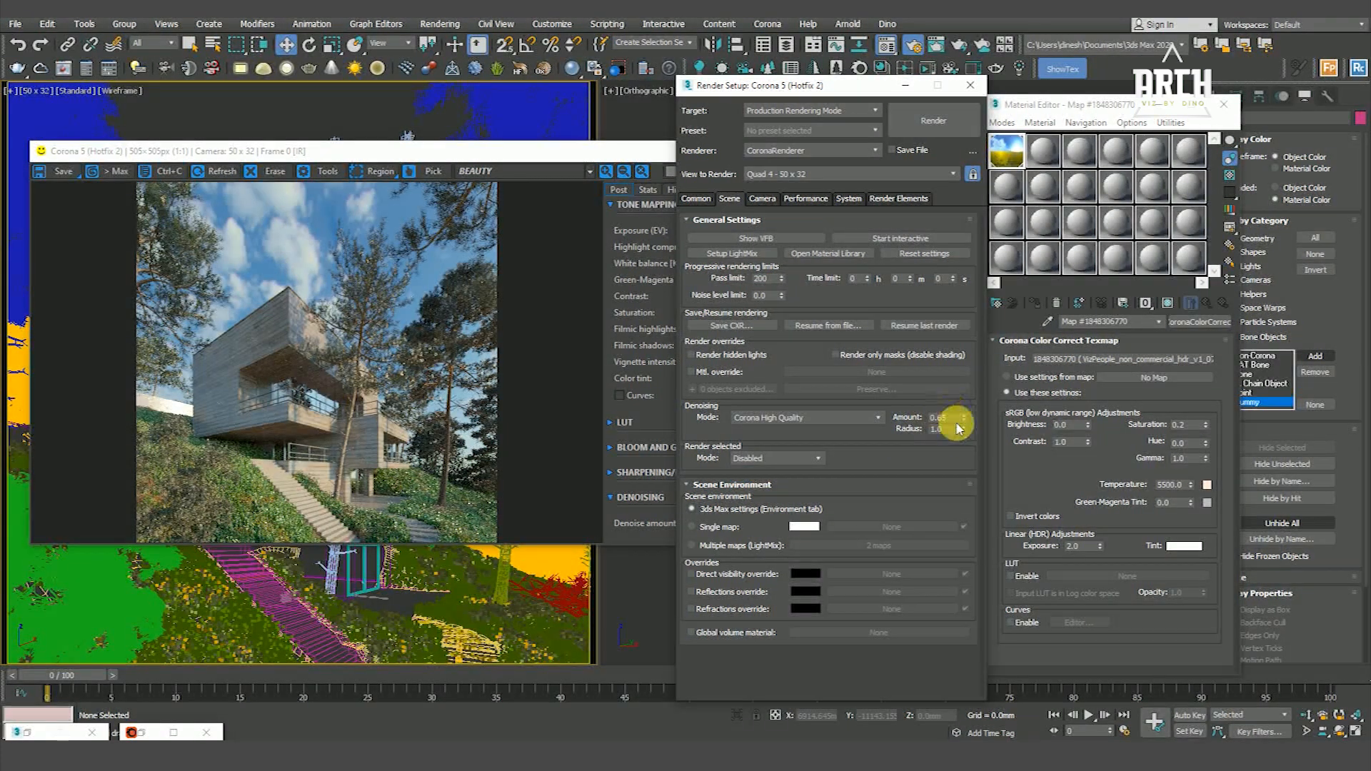
text(0.7)
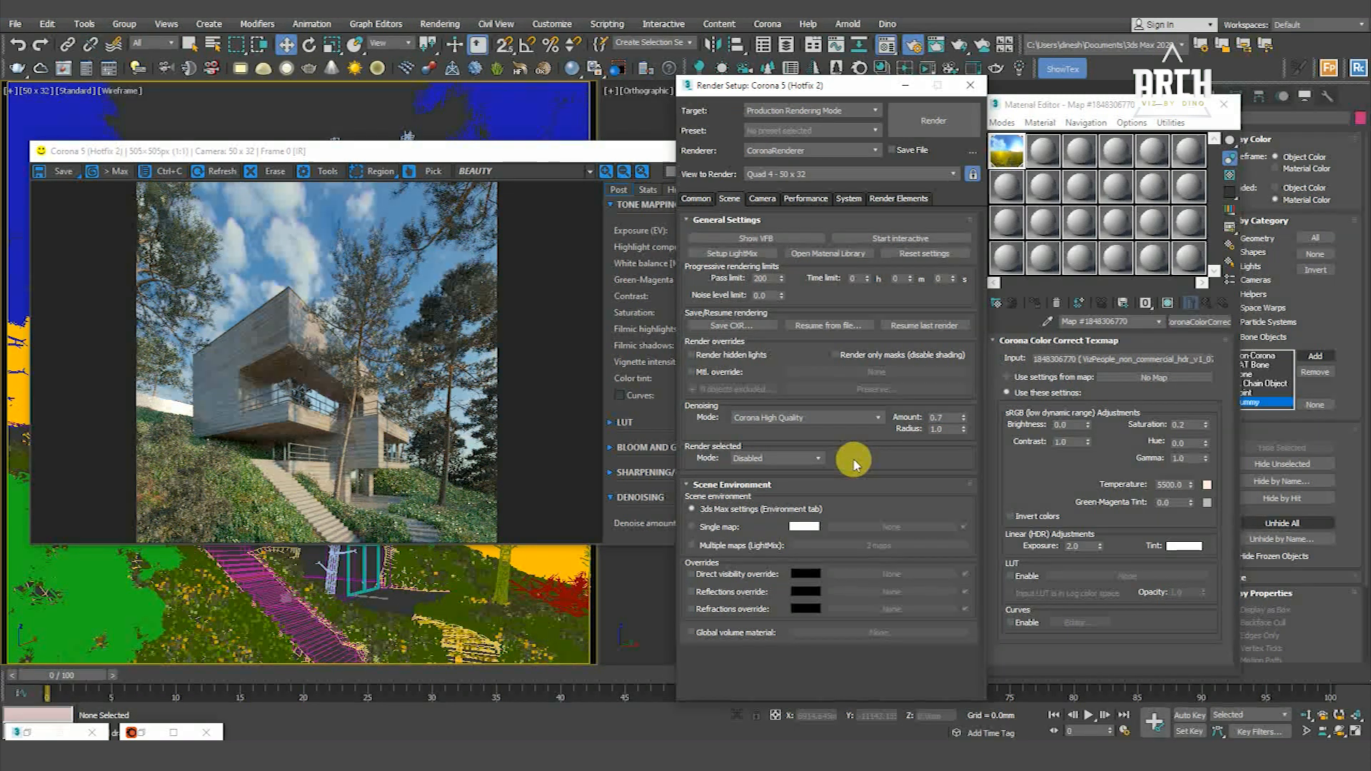
Step: Look through the camera, performance and system settings in the render setup
click(762, 198)
click(718, 251)
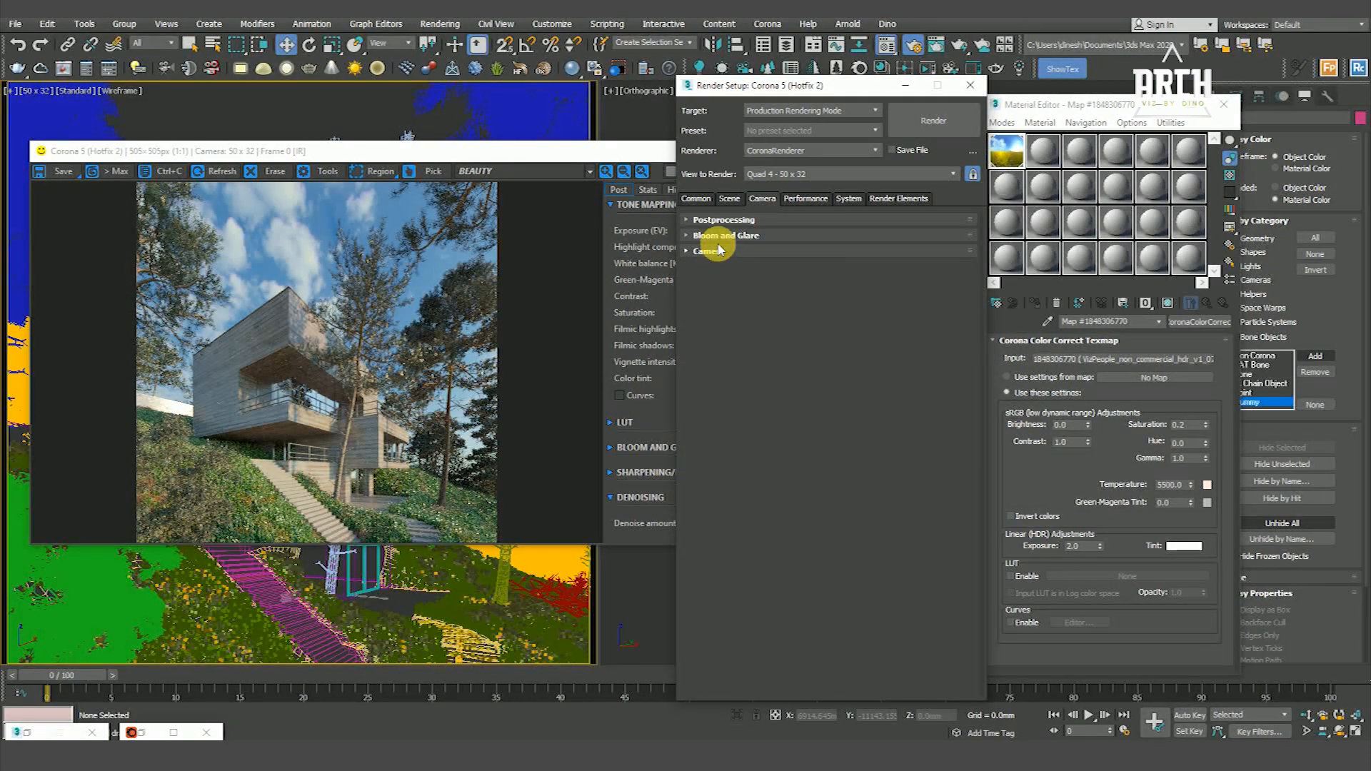
click(722, 237)
click(720, 236)
click(729, 220)
click(785, 219)
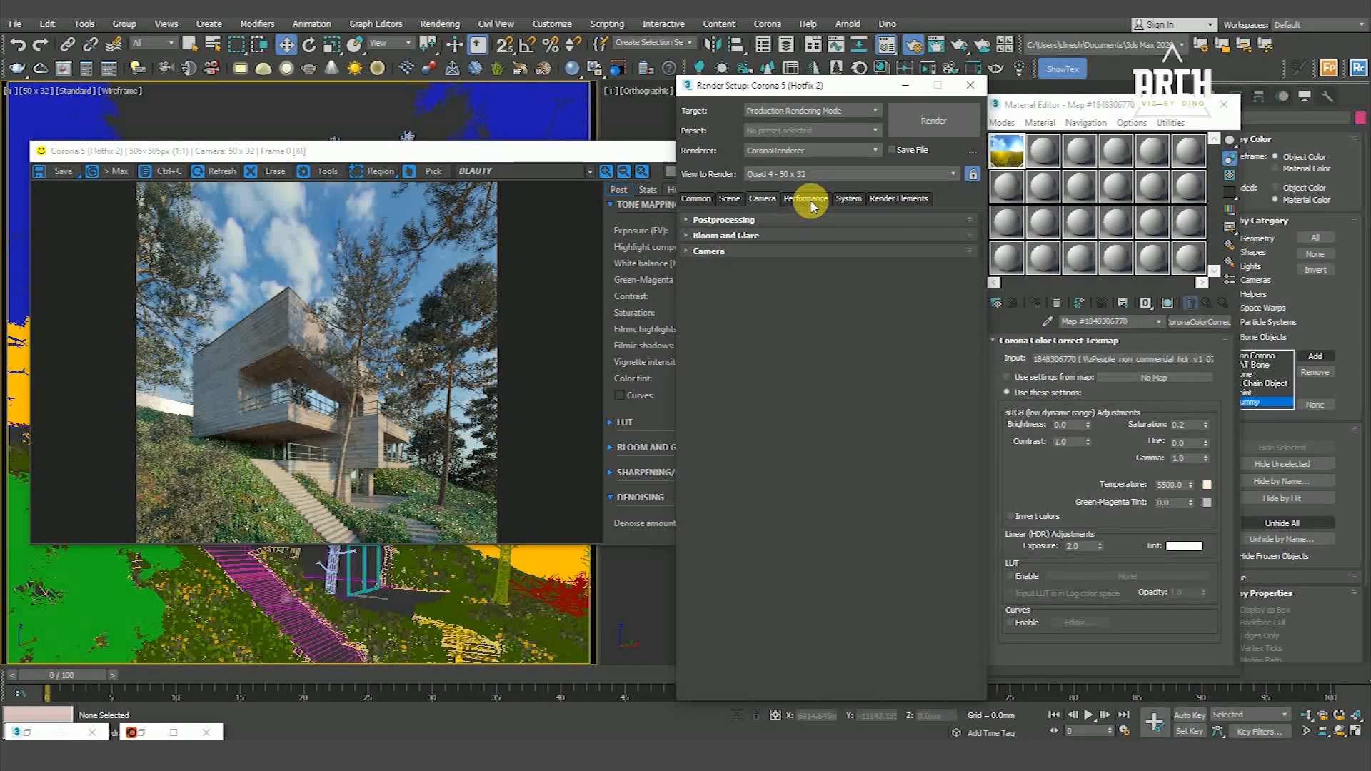
click(809, 201)
click(848, 199)
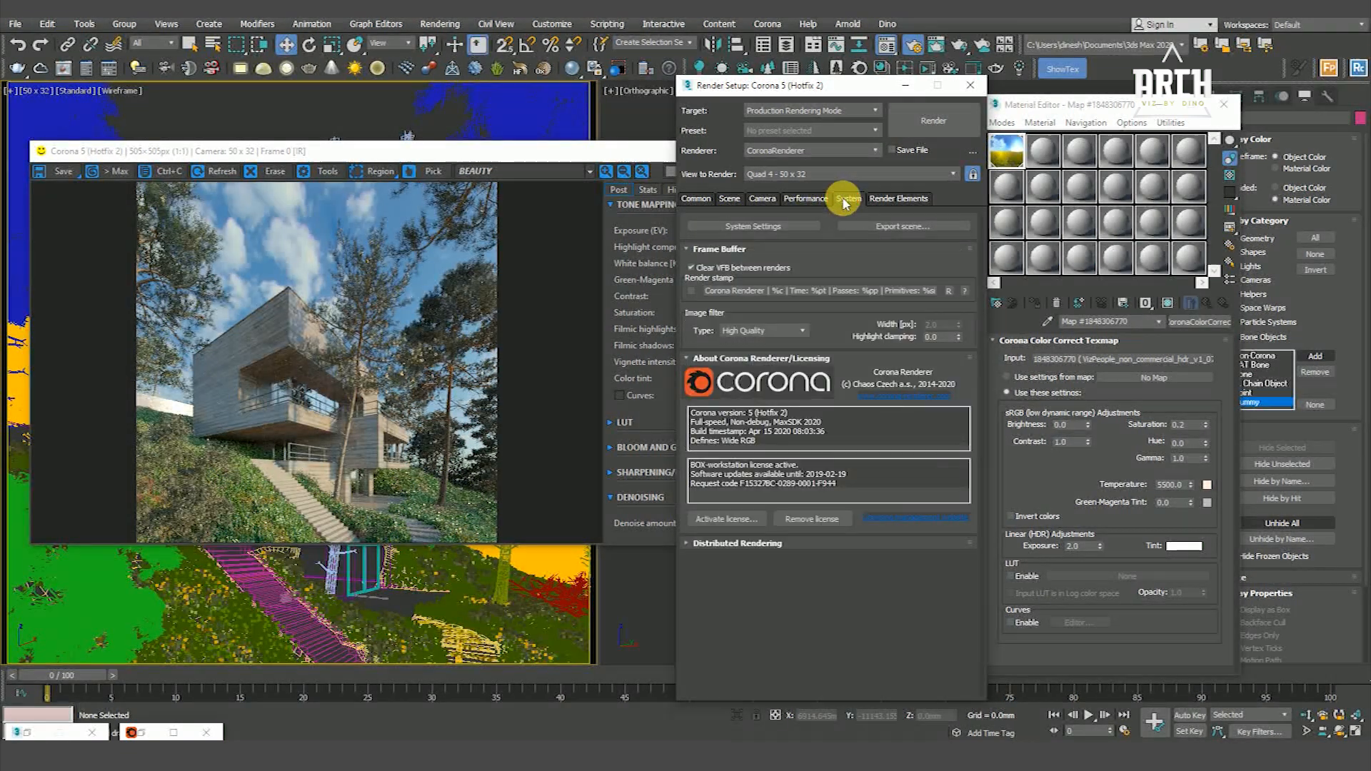
Step: Open the list of available render elements and select CMasking_ID, CMasking_WireColor and CShading_Alpha
click(886, 199)
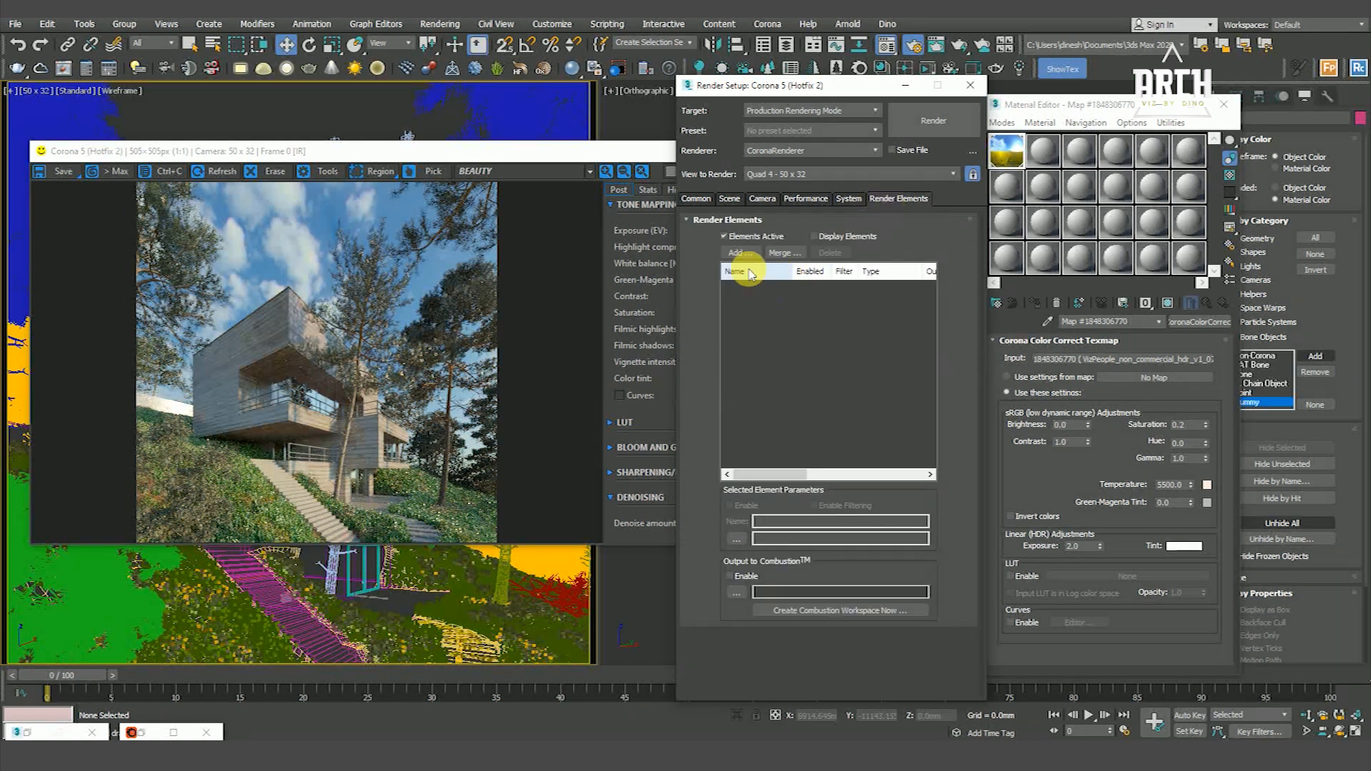
click(736, 254)
click(770, 279)
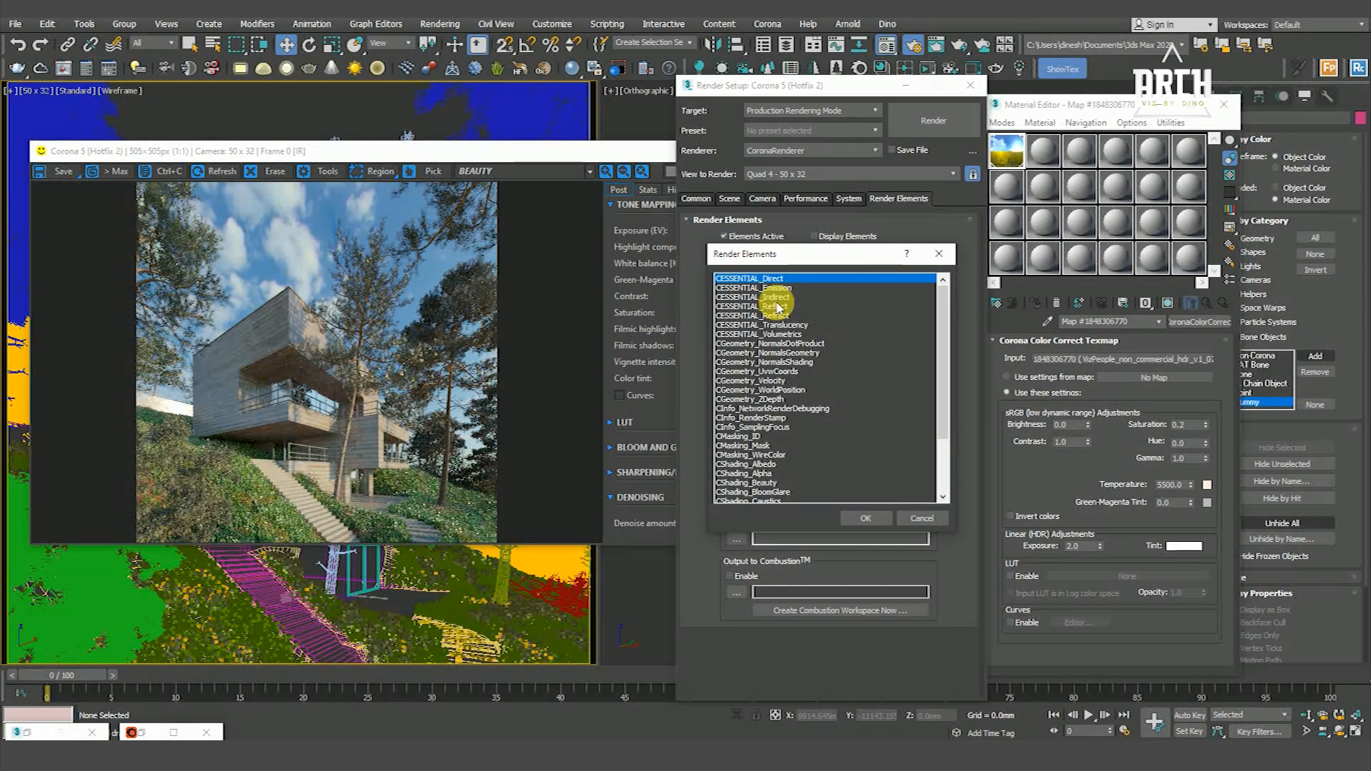
ctrl+click(784, 297)
ctrl+click(784, 306)
ctrl+click(785, 315)
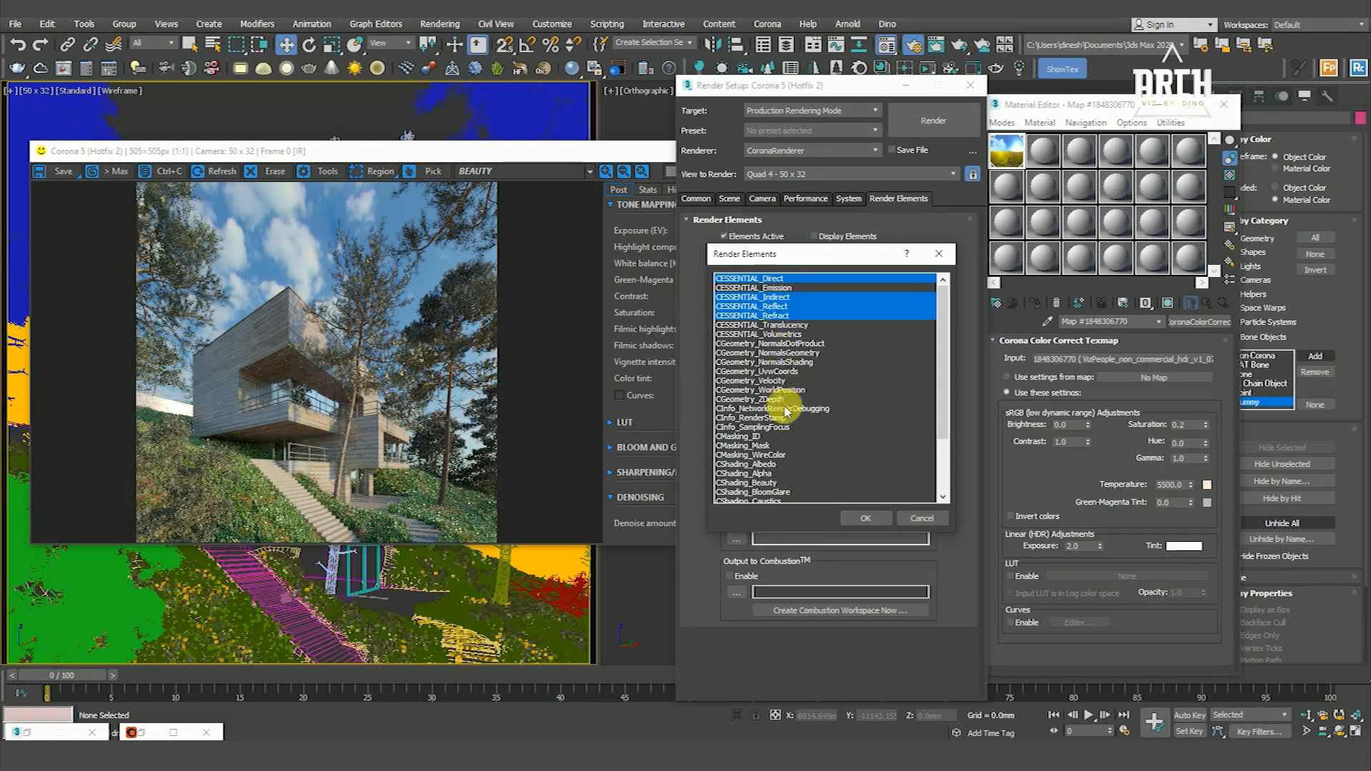
ctrl+click(749, 437)
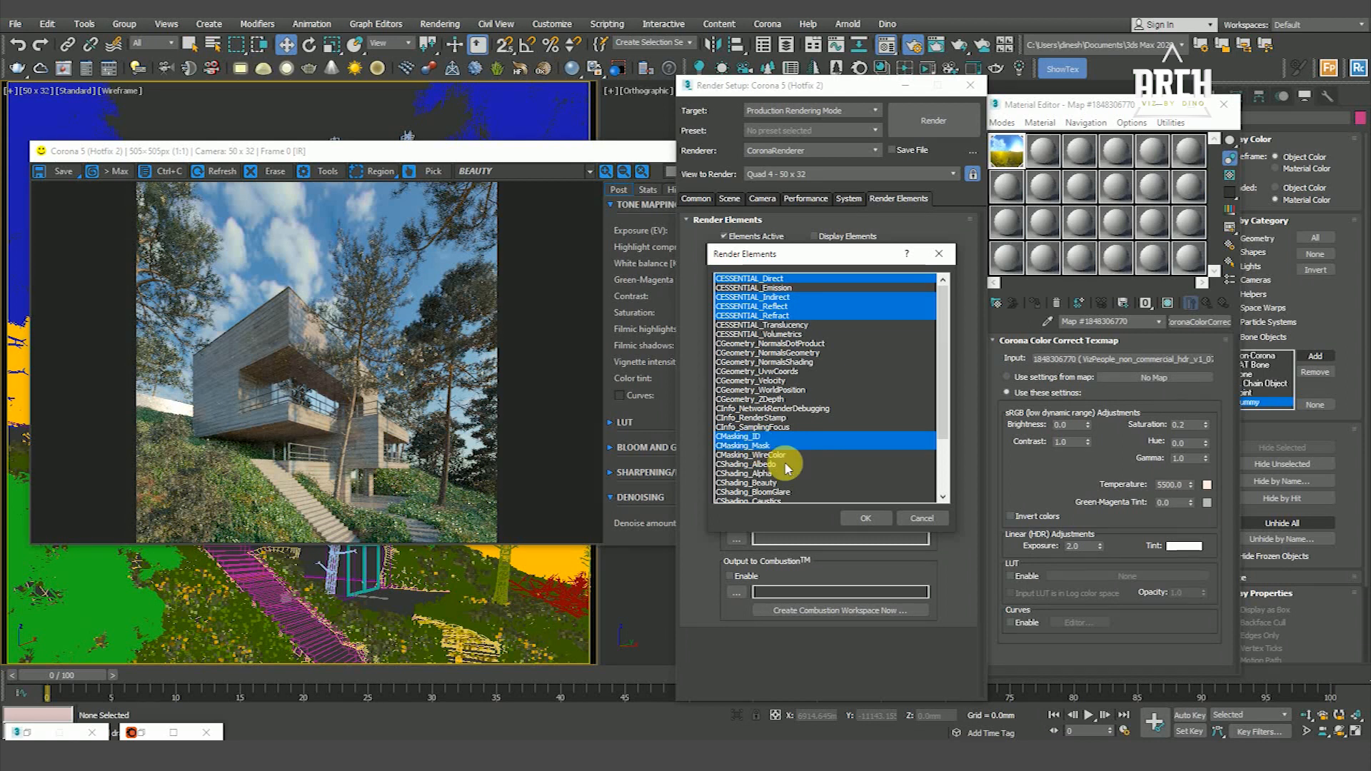
click(750, 437)
ctrl+click(780, 456)
ctrl+click(772, 473)
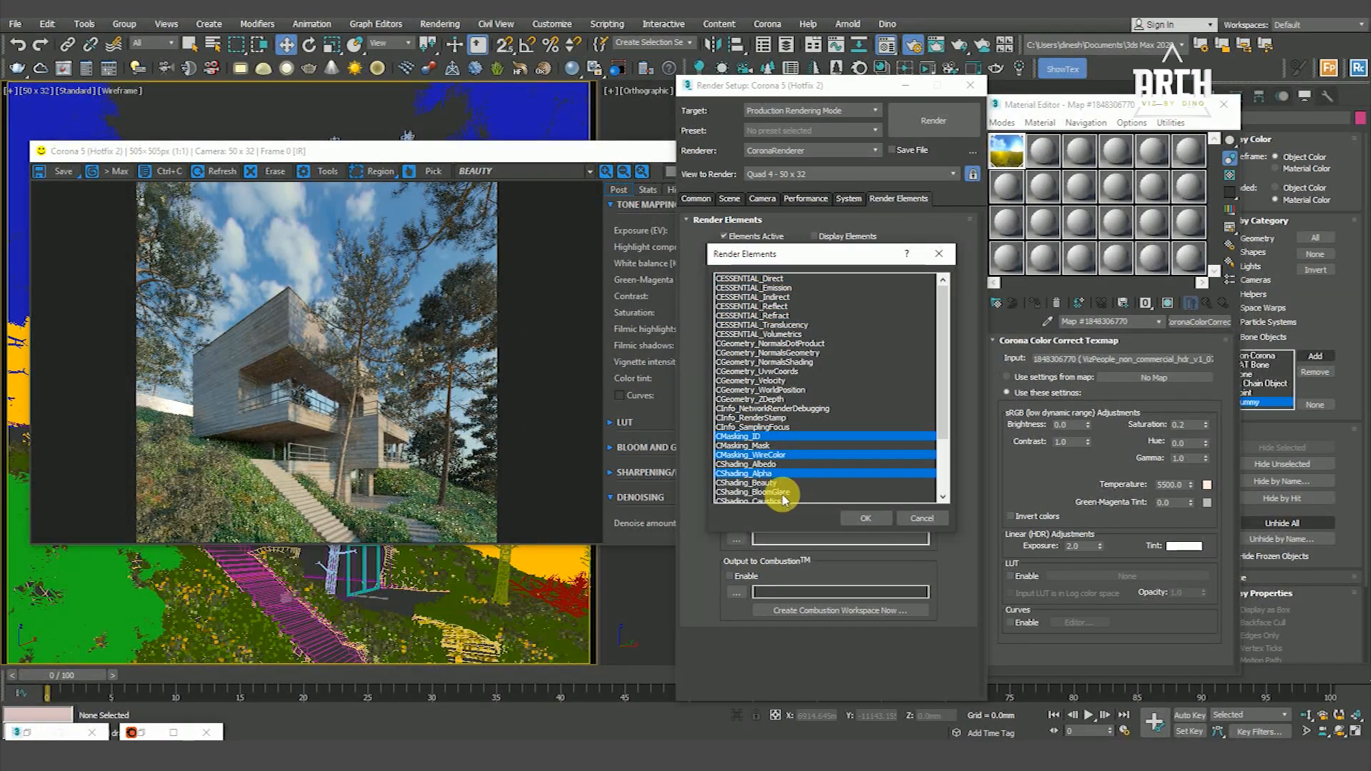
Step: Extend the selection with CESSENTIAL_Direct, Indirect, Reflect and Refract, and add all the selected render elements
scroll(783, 498, down, 2)
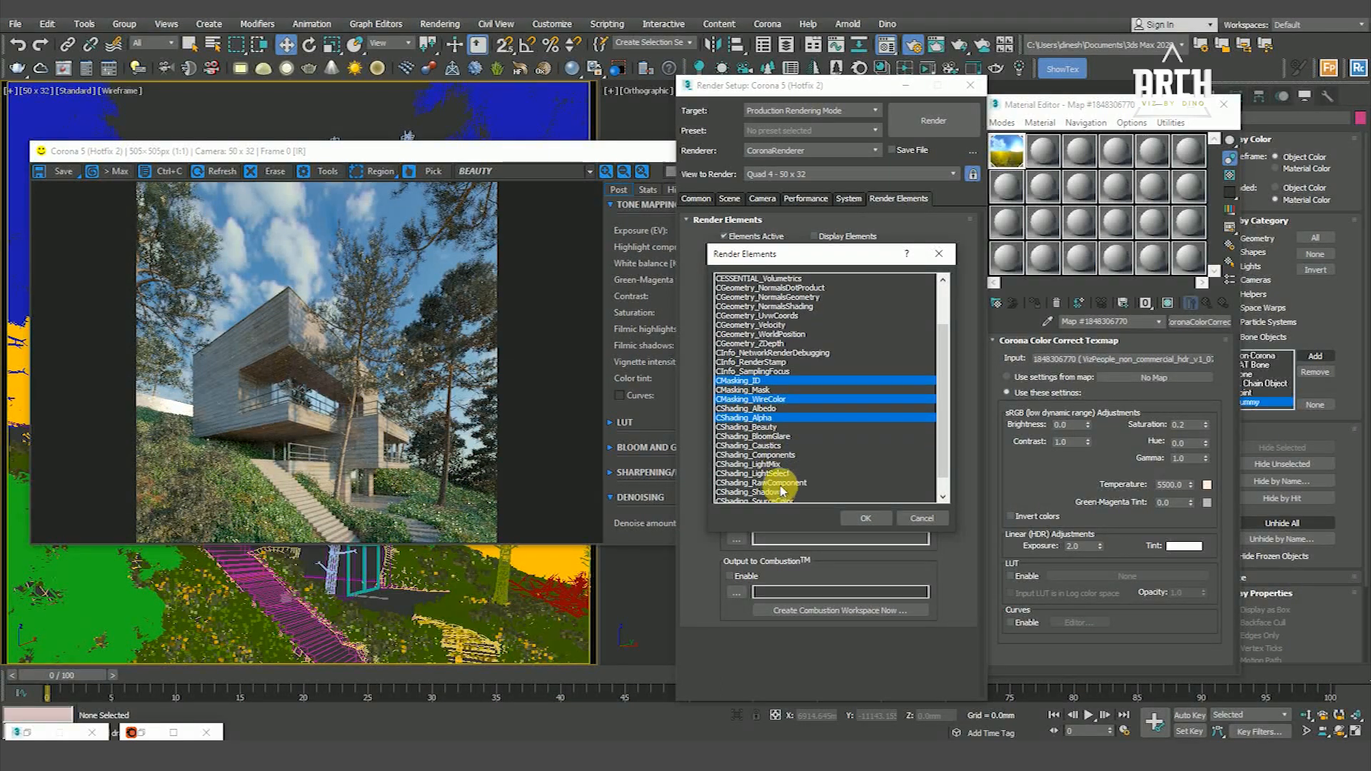
scroll(774, 480, up, 2)
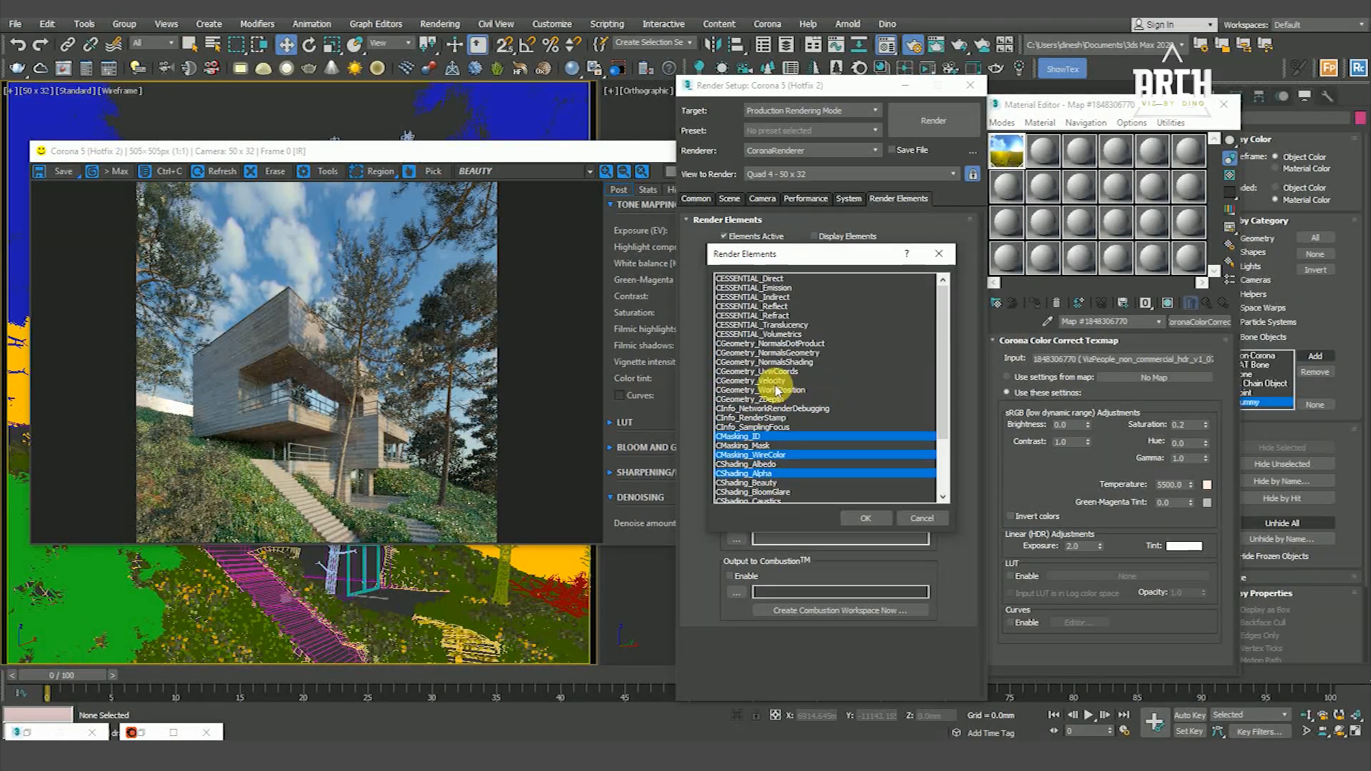
ctrl+click(780, 277)
ctrl+click(780, 297)
ctrl+click(779, 306)
ctrl+click(779, 316)
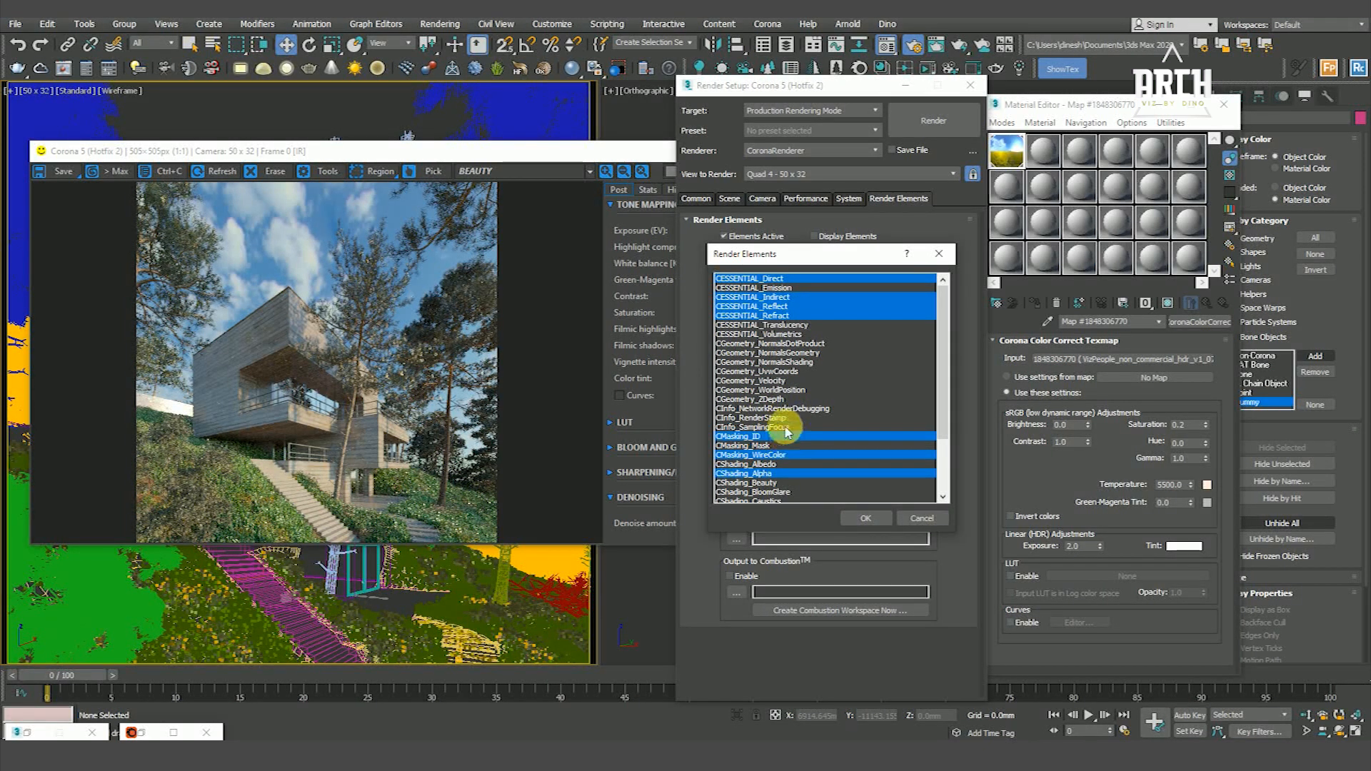
click(865, 518)
Step: Set the CMasking_ID element to display Material ID, and check the output size of the render
click(750, 335)
scroll(700, 400, down, 1)
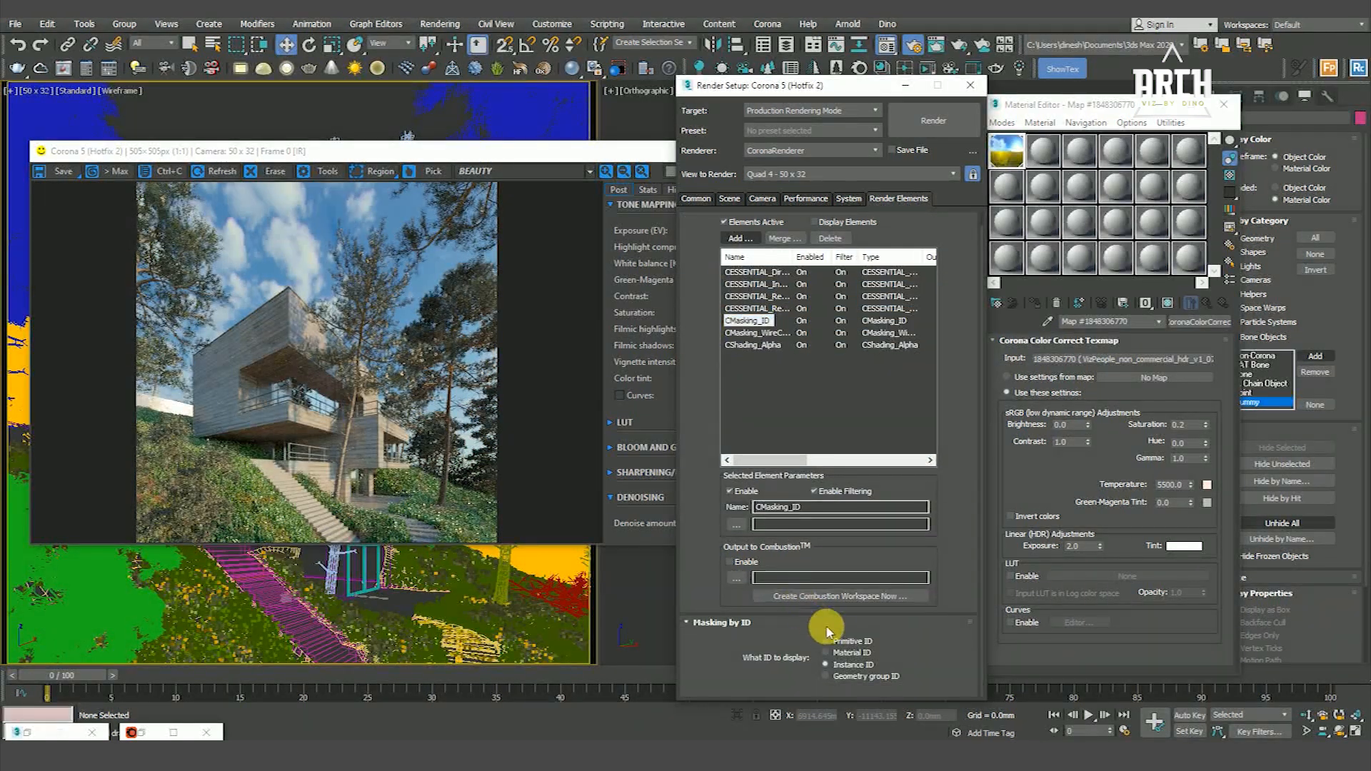
click(843, 652)
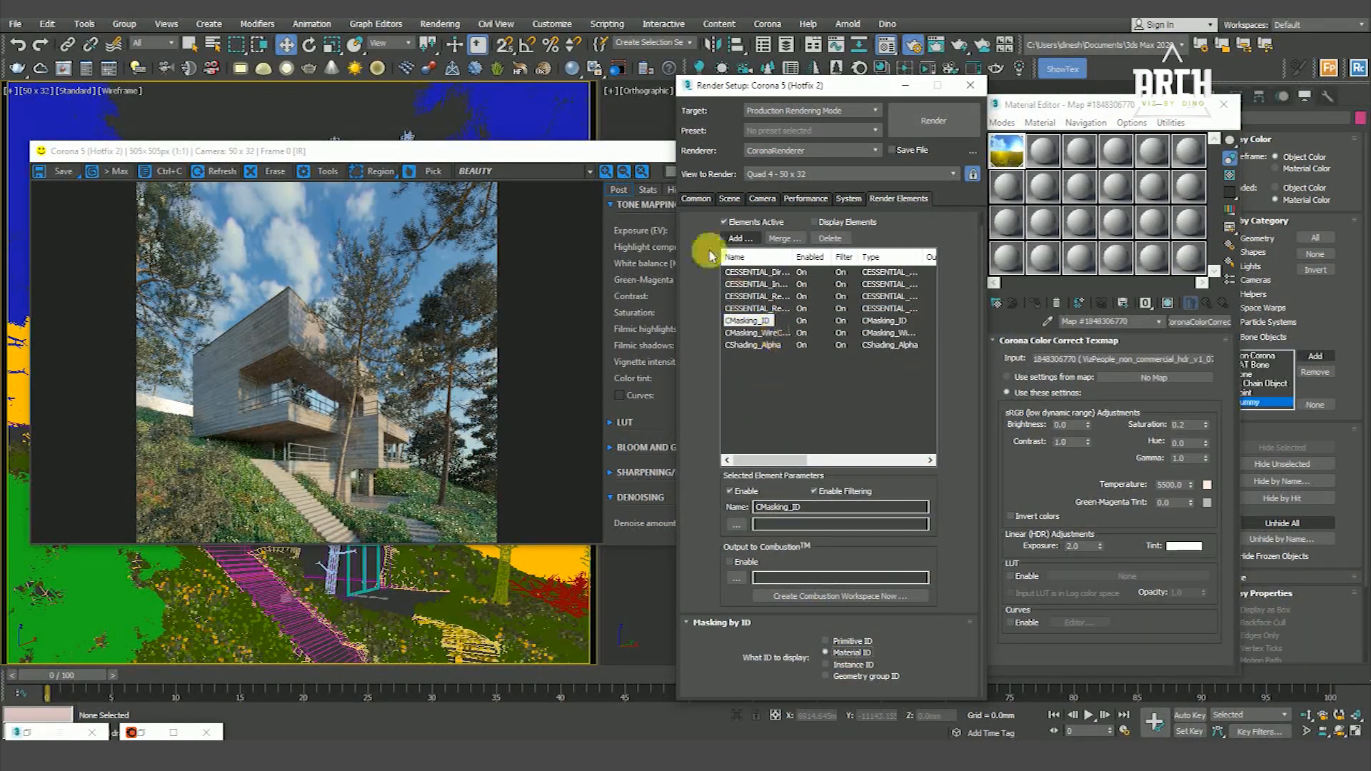
click(712, 200)
scroll(913, 539, down, 2)
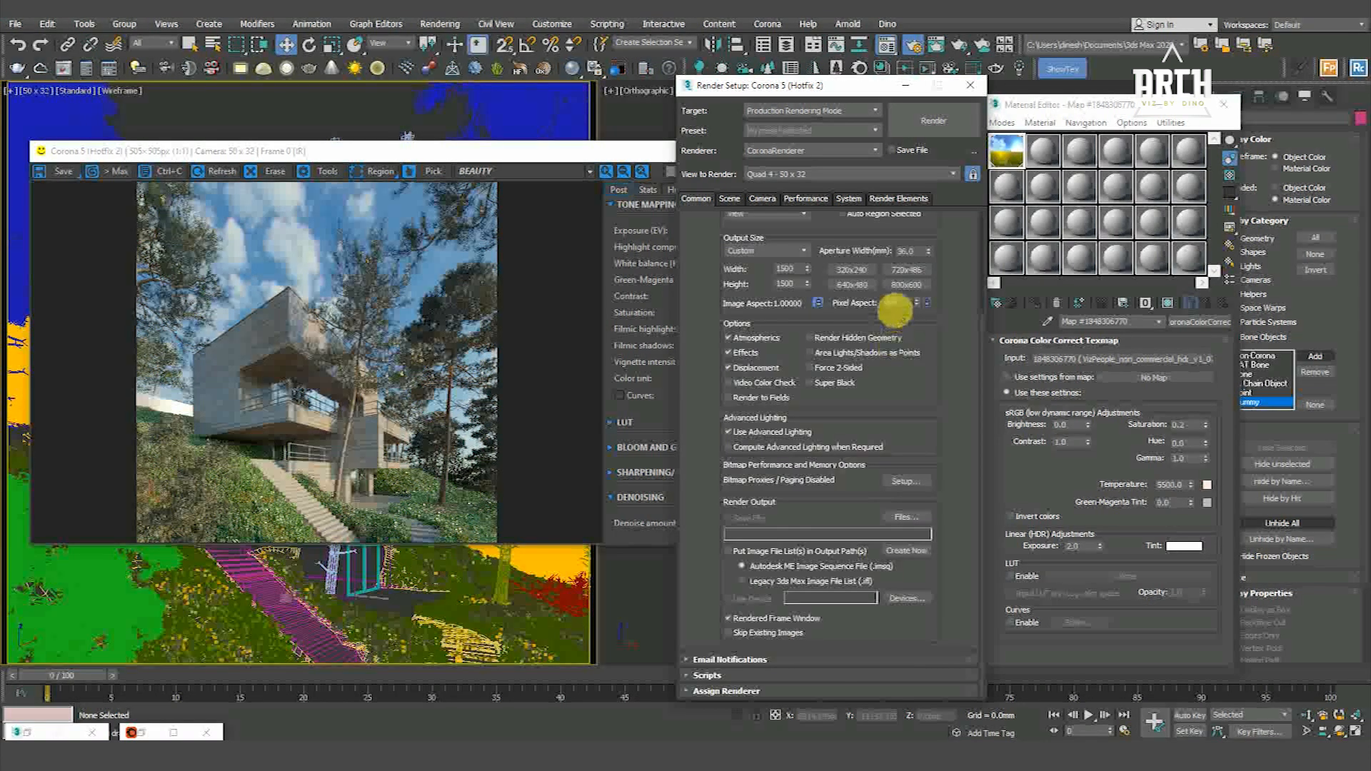
Step: Enable the black direct visibility override for the scene environment and check the background behind the trees in an interactive render
click(740, 198)
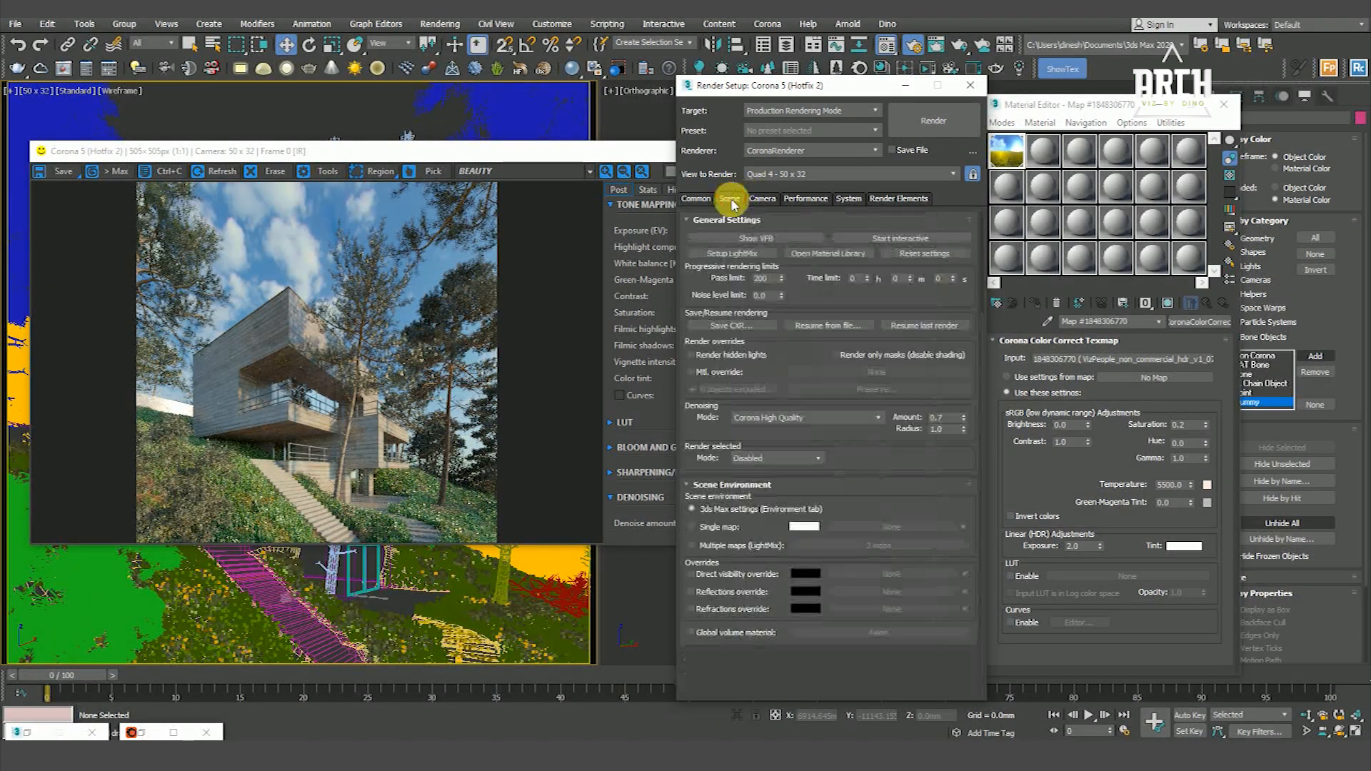
click(720, 577)
click(388, 344)
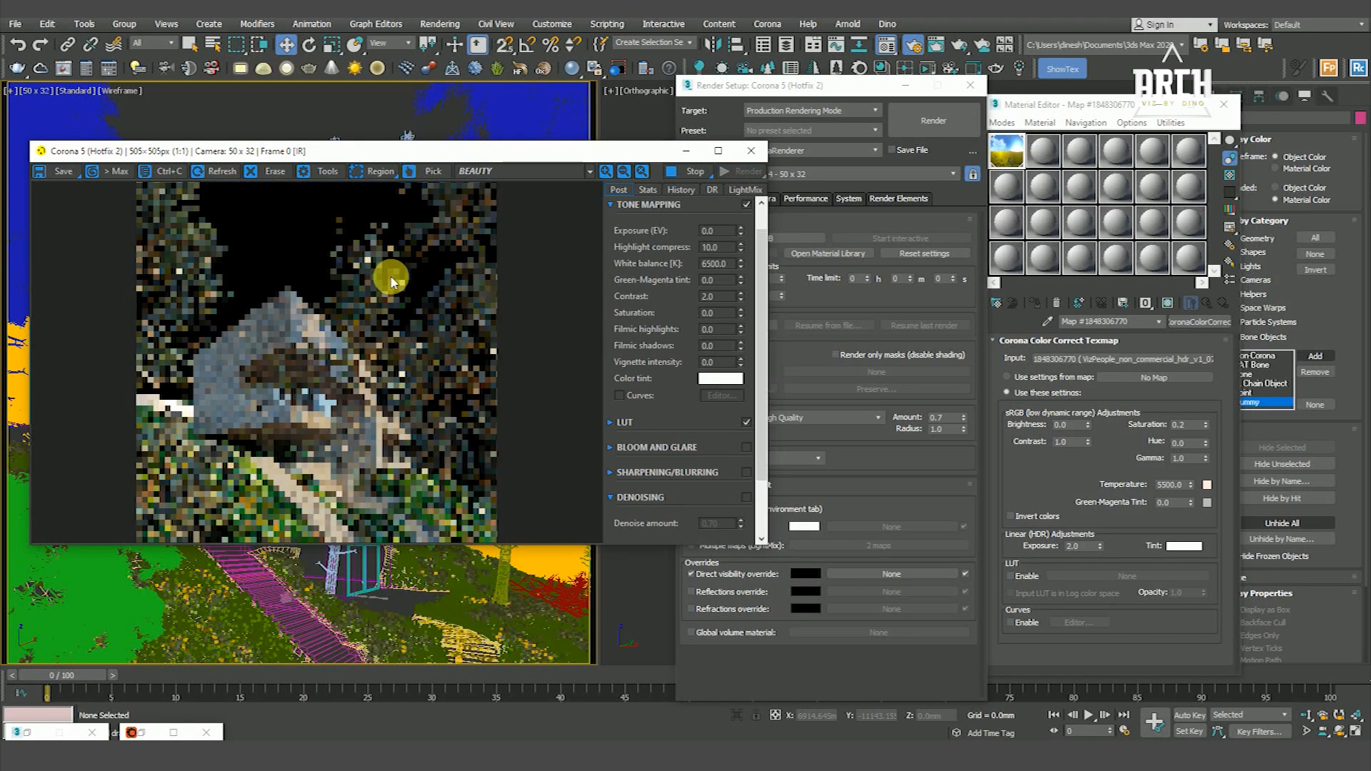
scroll(238, 256, up, 1)
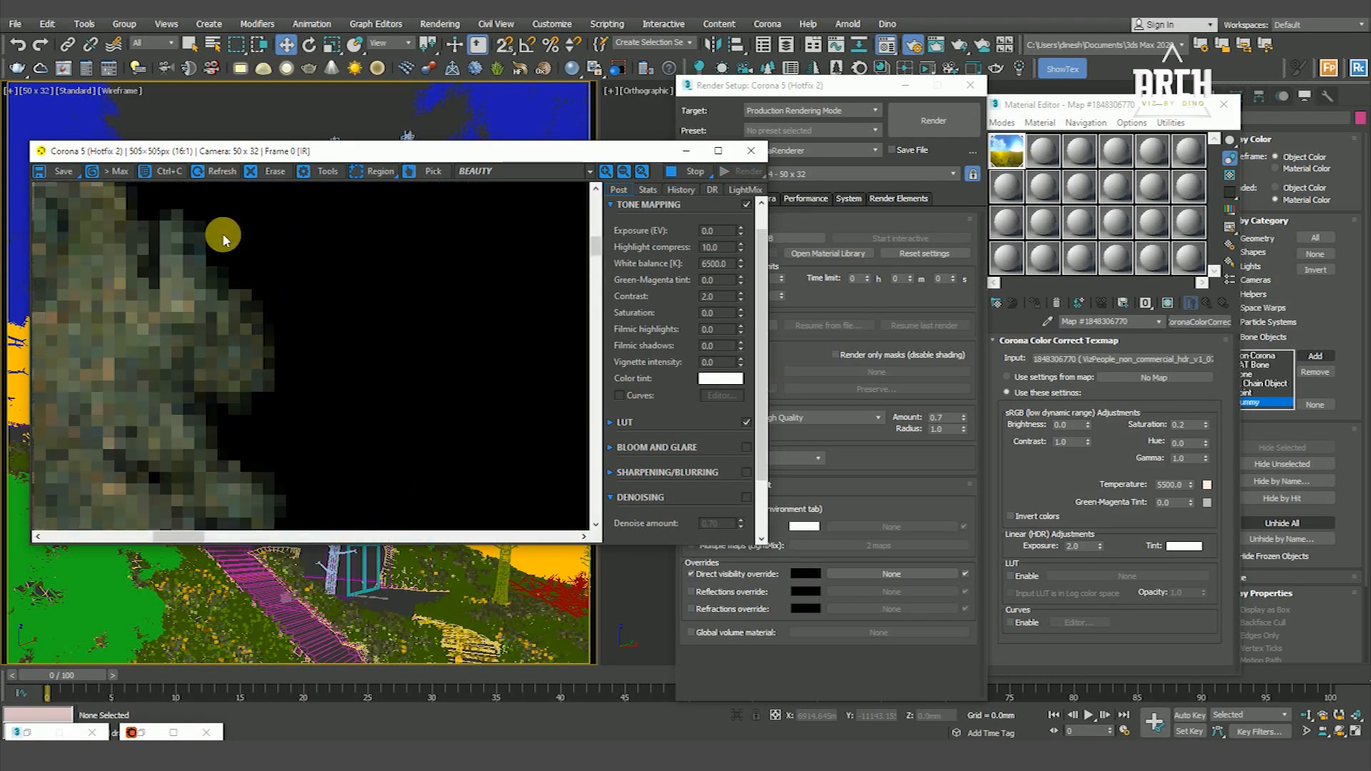
scroll(224, 263, down, 1)
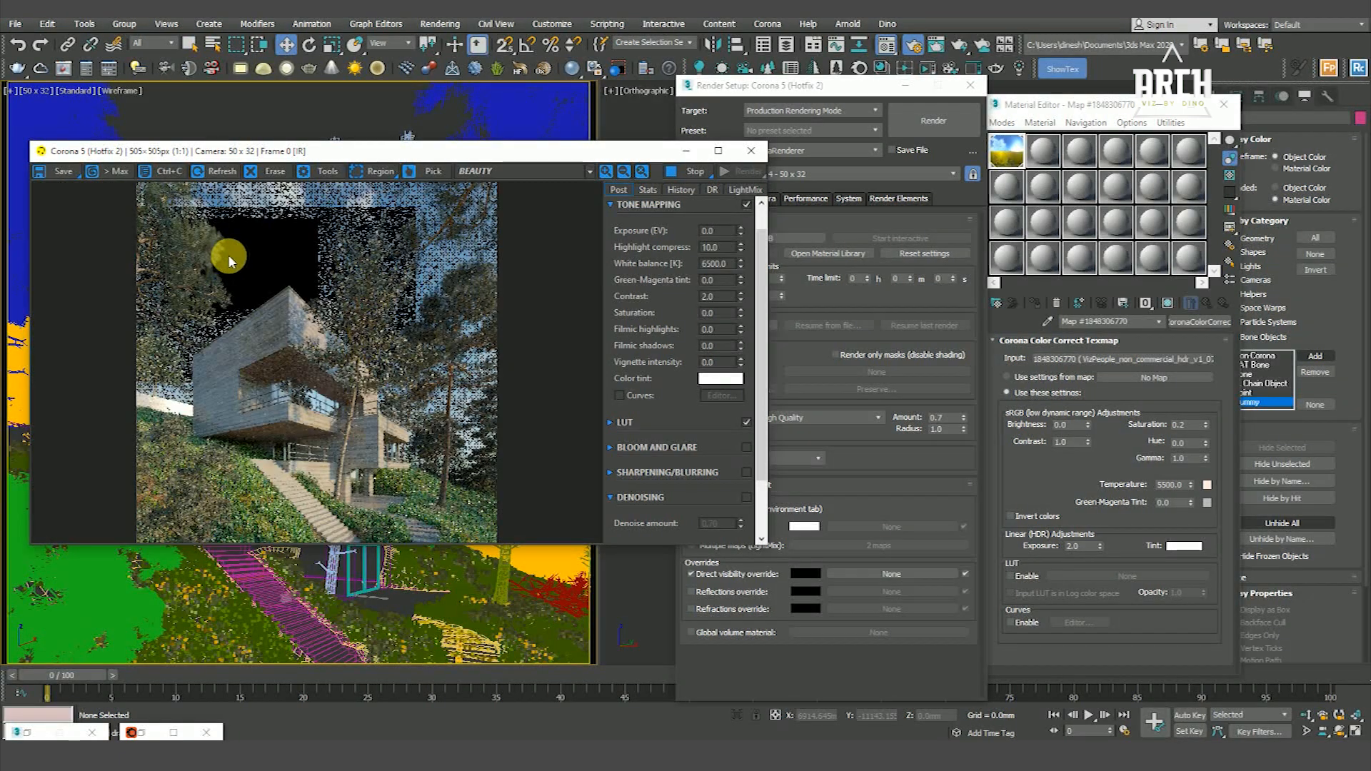
scroll(191, 283, up, 1)
scroll(265, 289, down, 1)
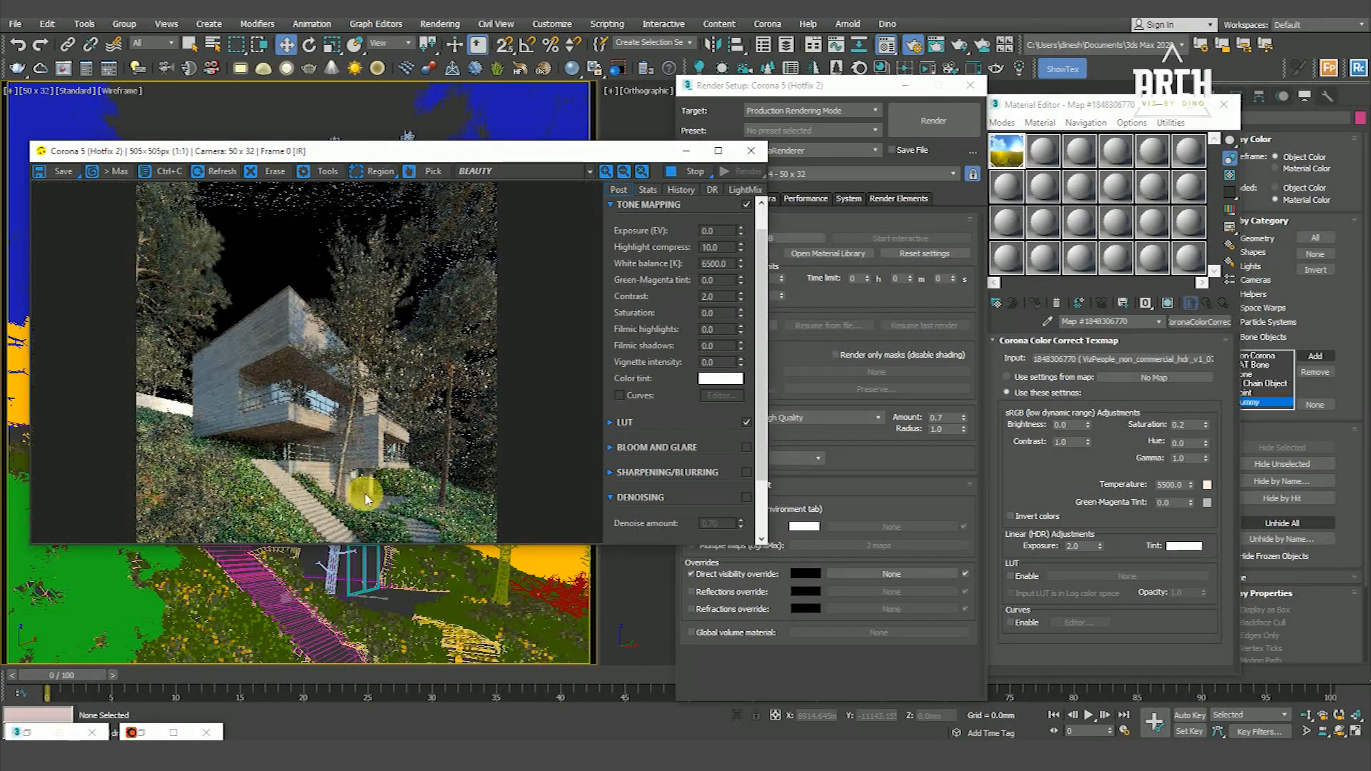
scroll(361, 439, up, 1)
scroll(361, 431, down, 1)
Step: Stop the interactive render, move the frame buffer and render setup windows apart, and start the final production render
click(700, 177)
mouse_move(619, 154)
mouse_down()
mouse_move(606, 224)
mouse_move(627, 134)
mouse_up()
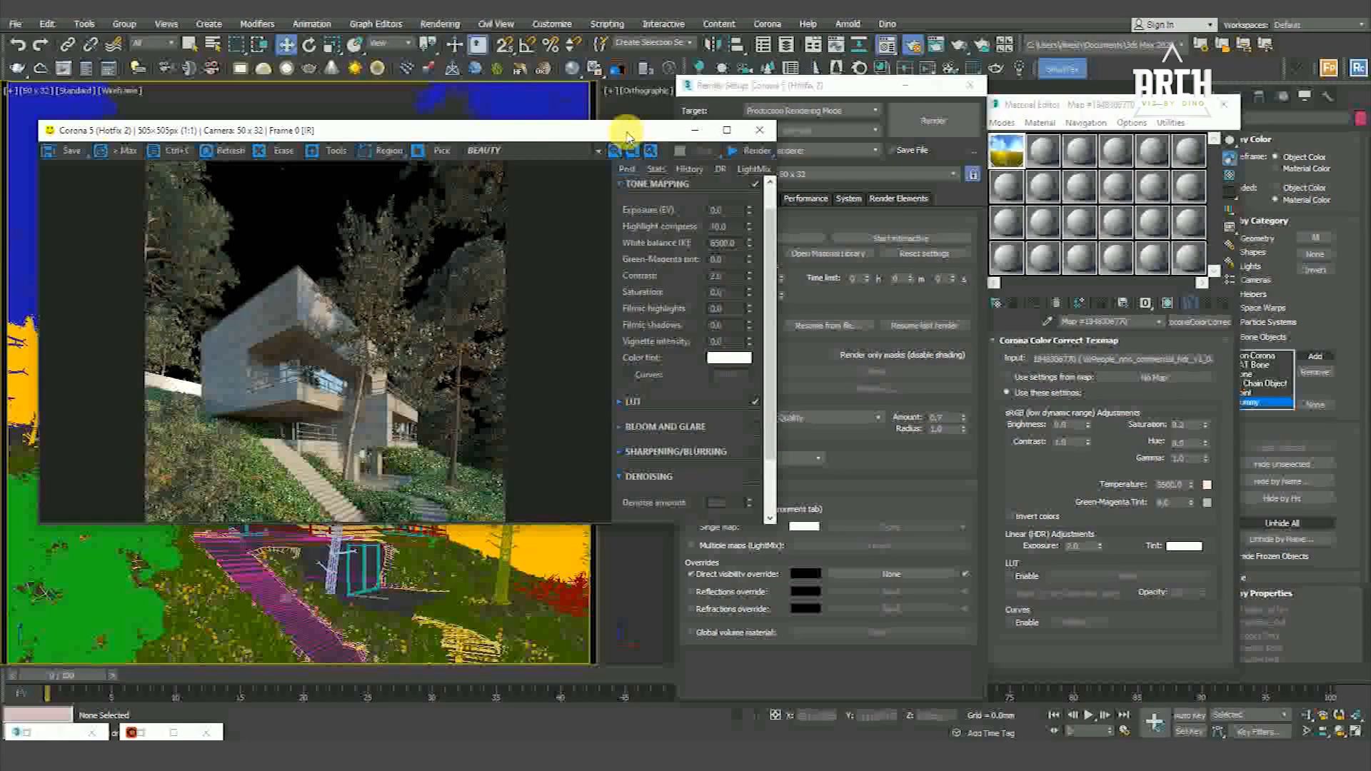
drag(826, 86, 1012, 80)
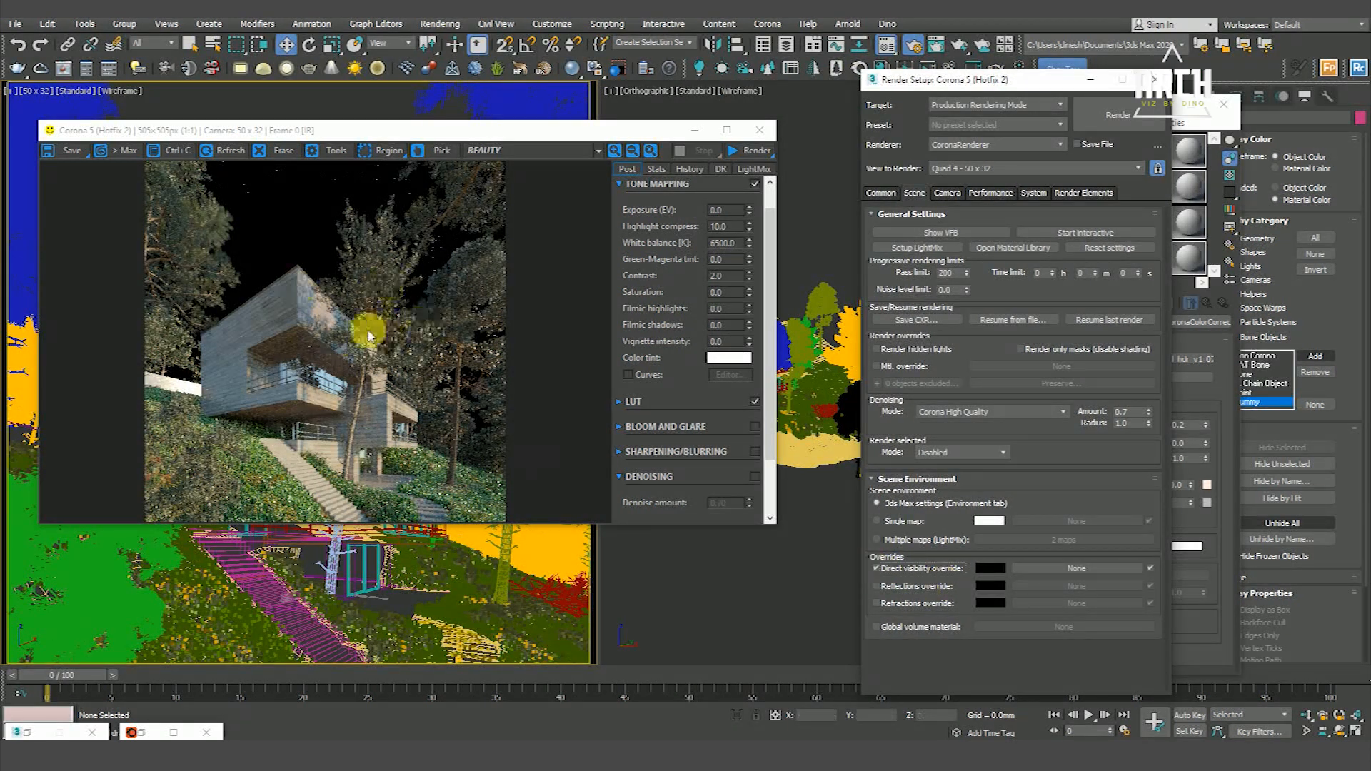
click(760, 151)
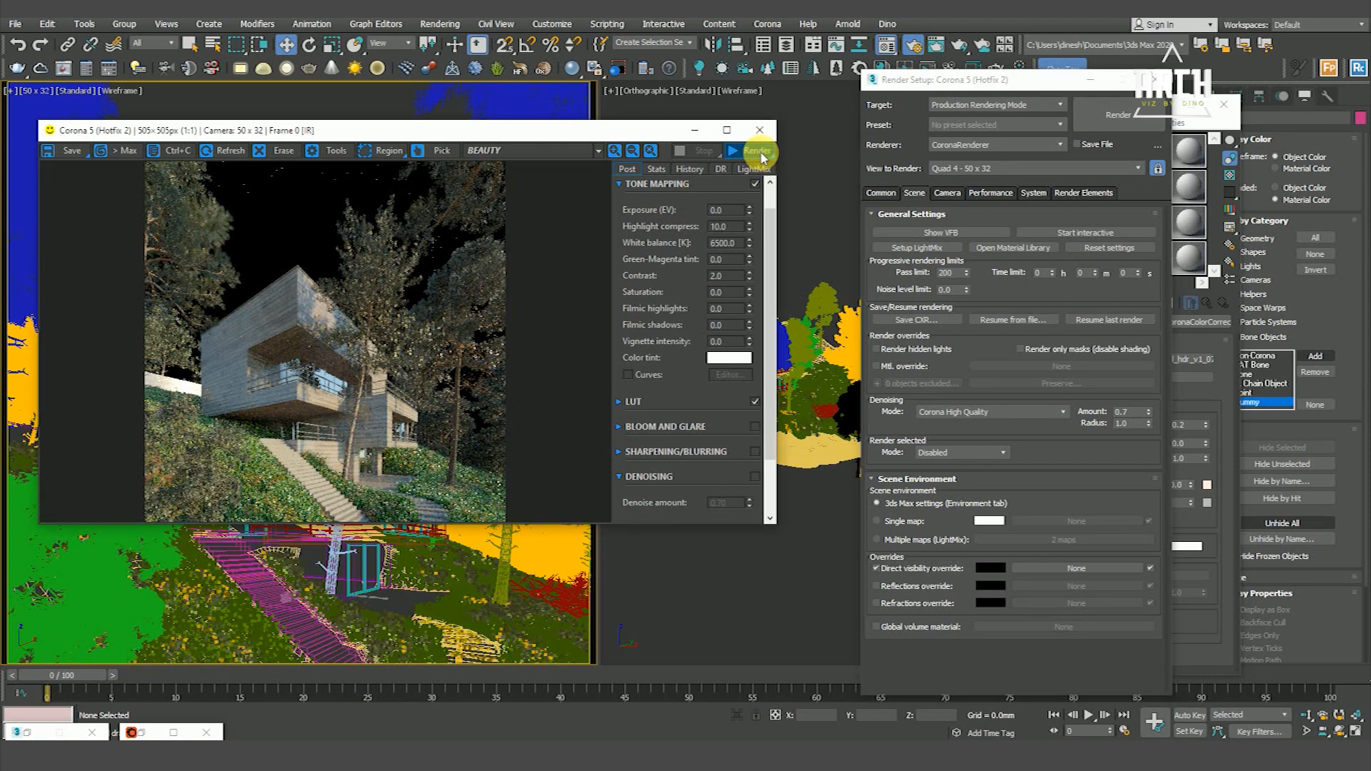
drag(527, 135, 546, 100)
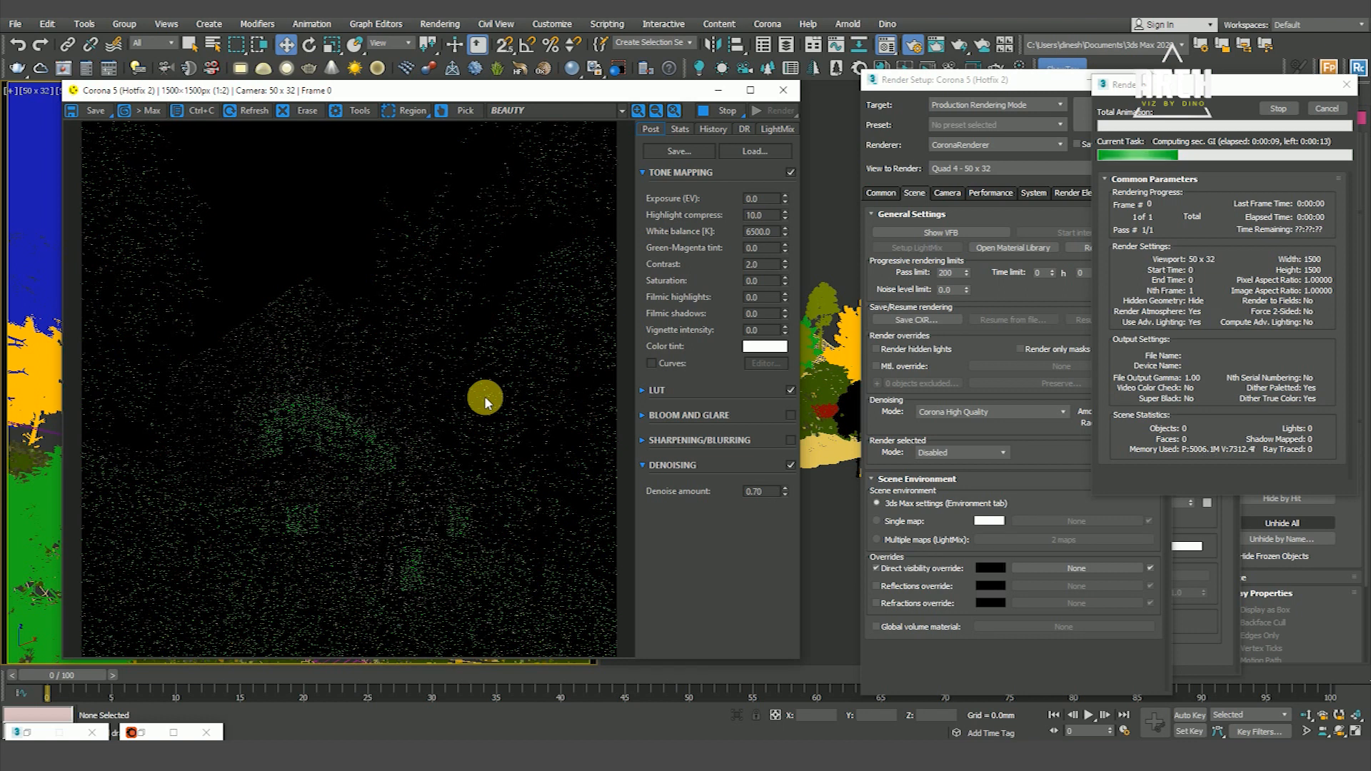
click(643, 172)
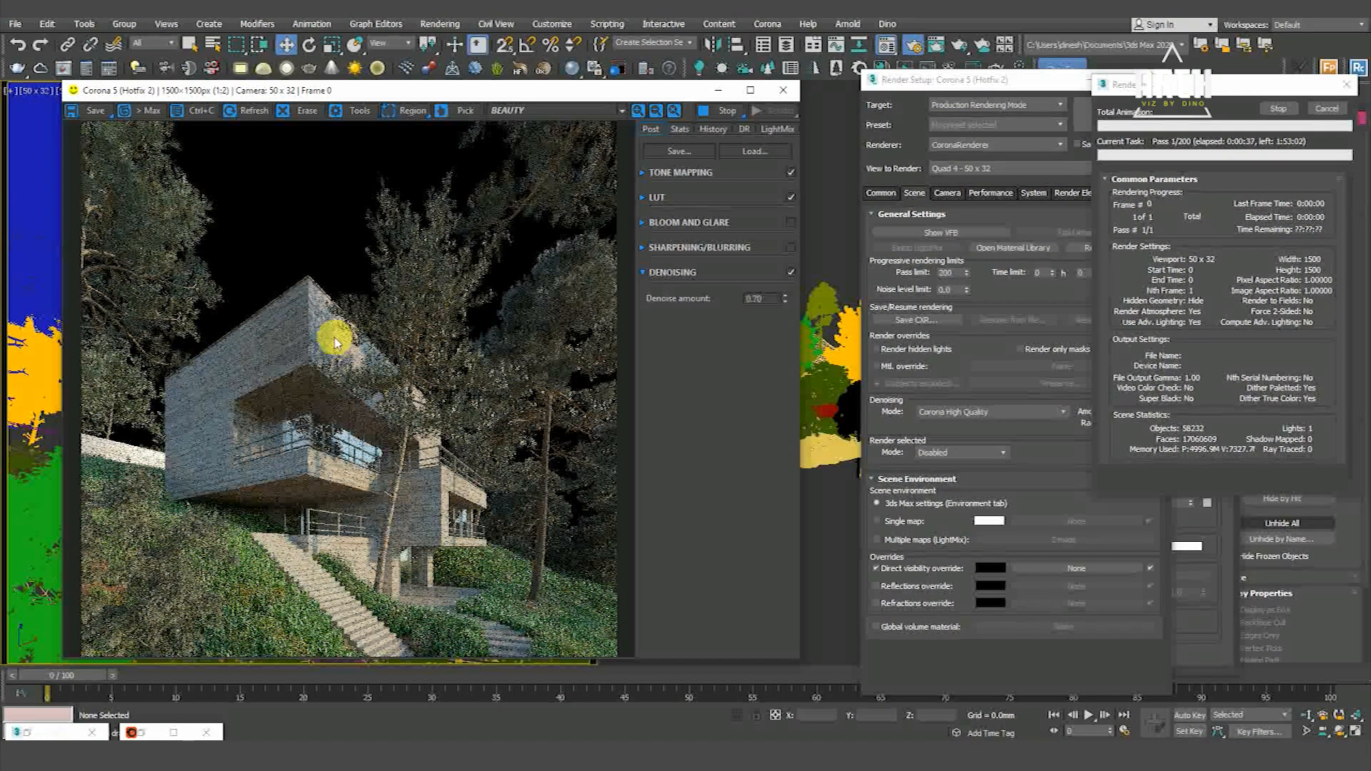
Step: Examine the noise and detail on the house's facade, balcony and sunlit concrete wall in the production render
scroll(341, 335, up, 4)
scroll(405, 315, down, 2)
scroll(429, 318, down, 2)
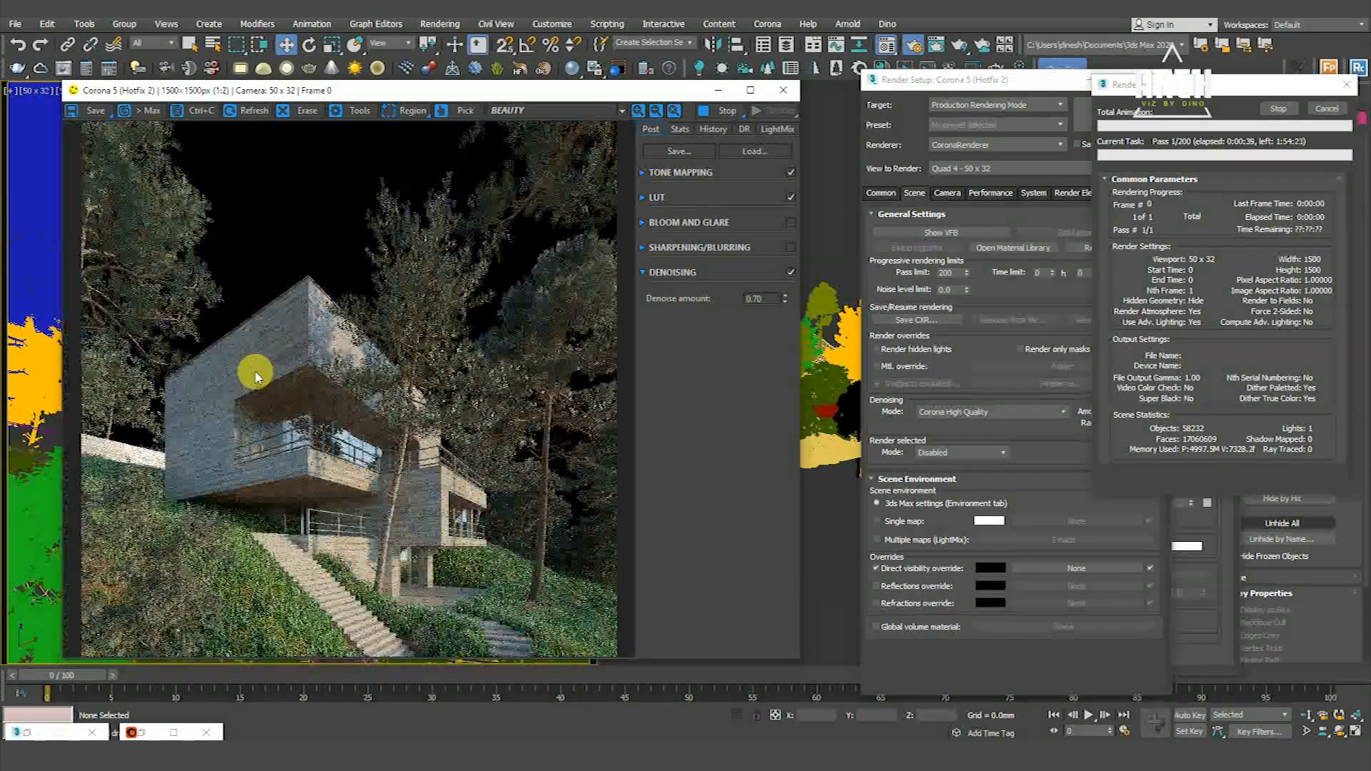
scroll(258, 370, up, 4)
scroll(401, 259, down, 2)
scroll(401, 258, down, 2)
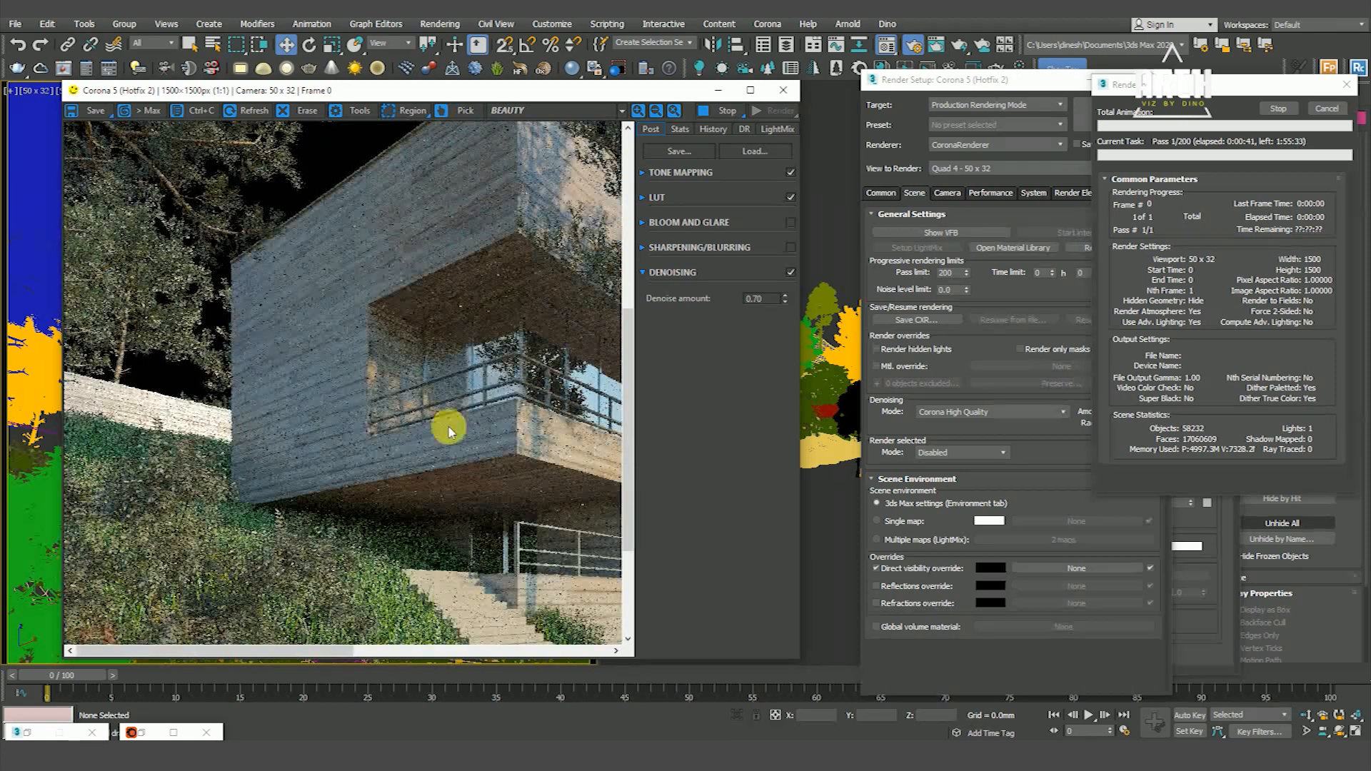
scroll(352, 432, up, 3)
scroll(464, 457, down, 2)
scroll(462, 457, up, 4)
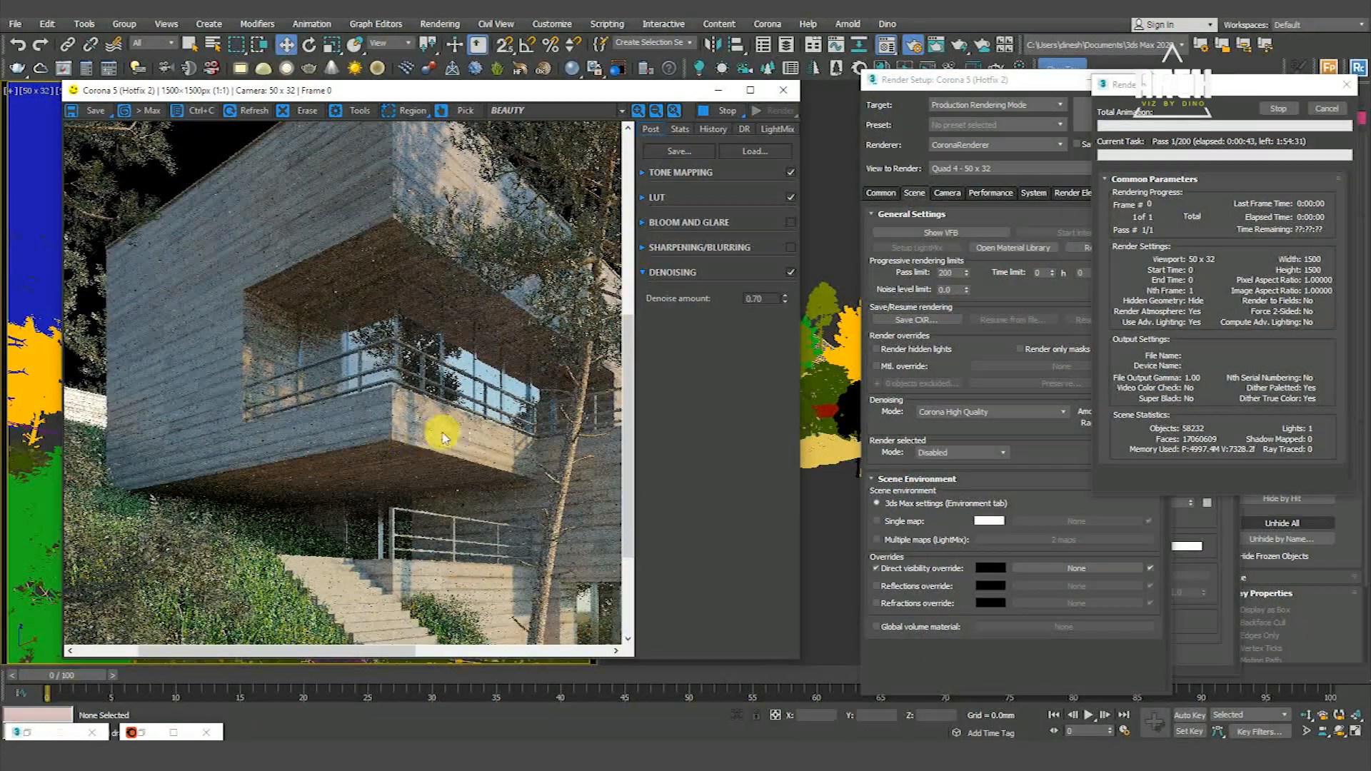
scroll(443, 422, down, 2)
scroll(428, 489, down, 2)
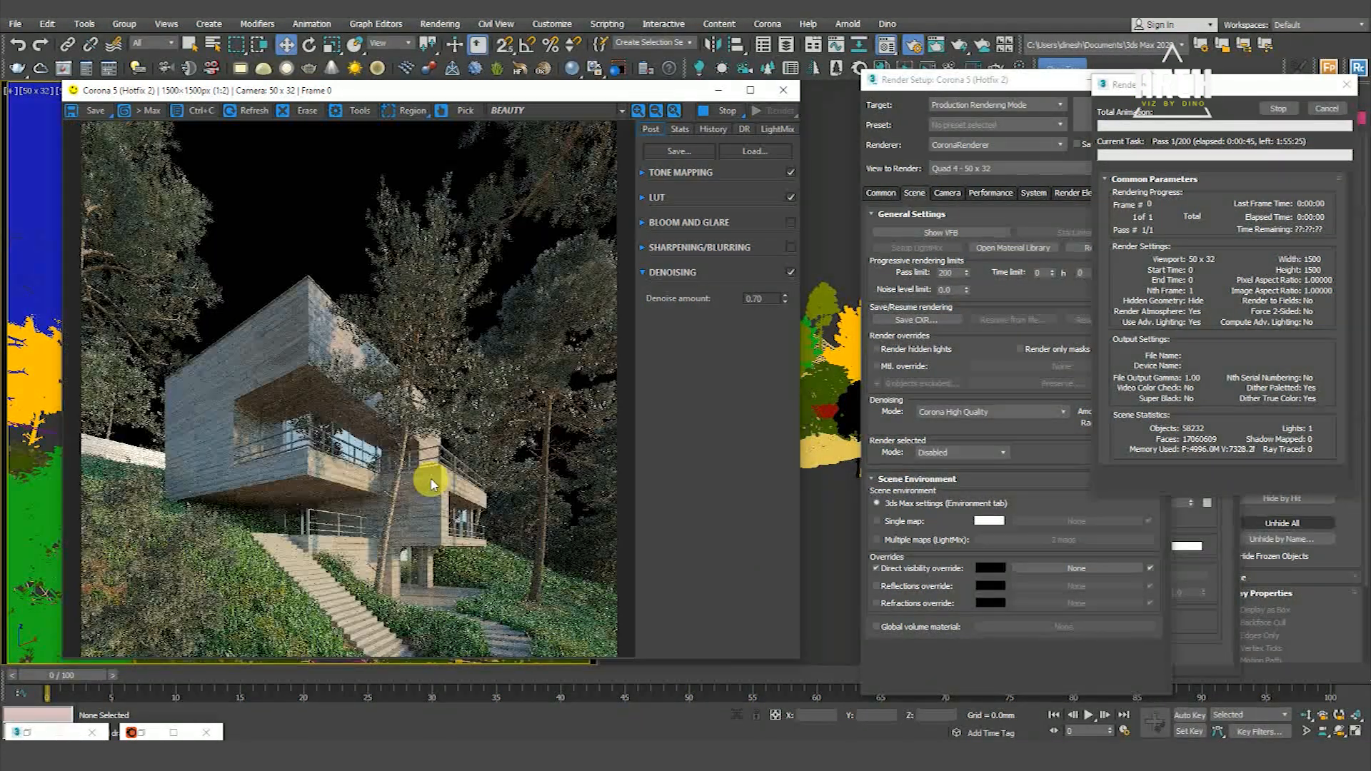
scroll(327, 345, up, 3)
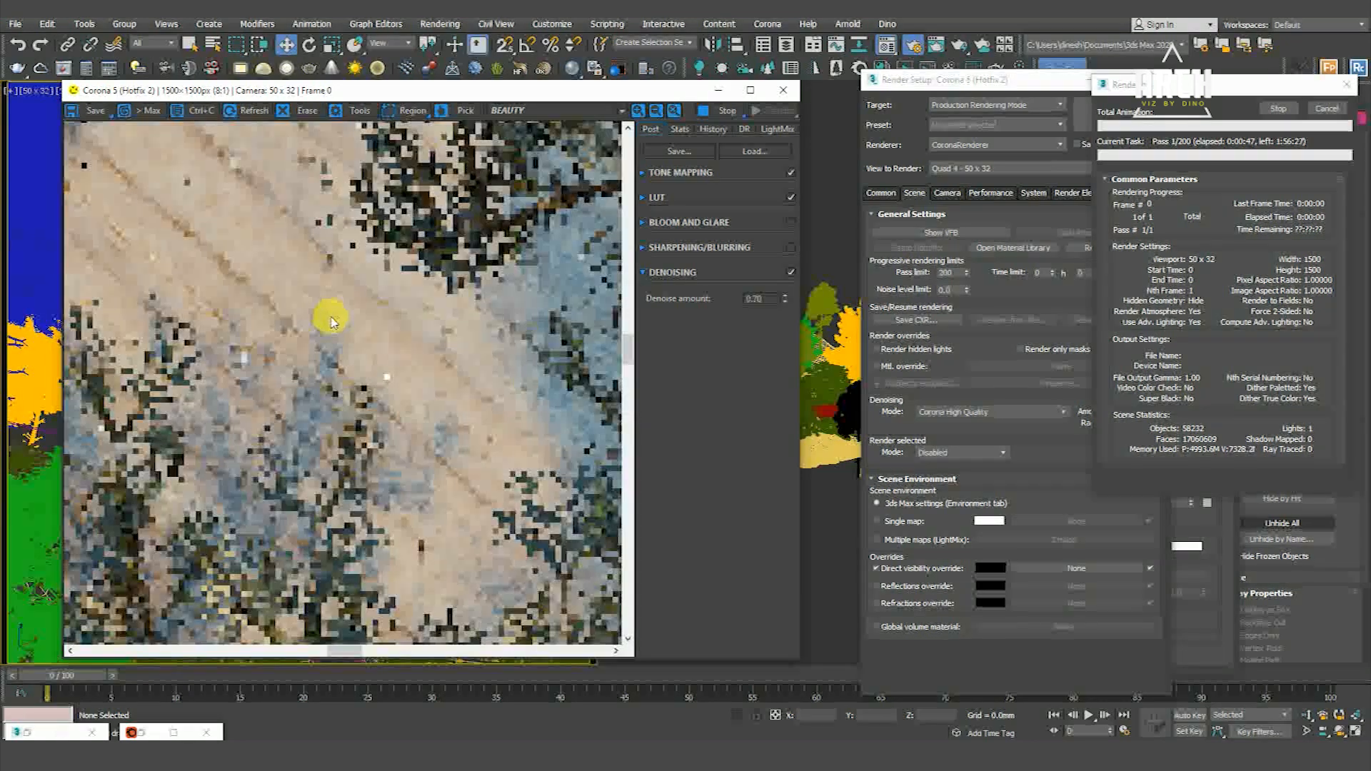
scroll(439, 391, down, 3)
scroll(439, 389, up, 3)
scroll(438, 389, down, 3)
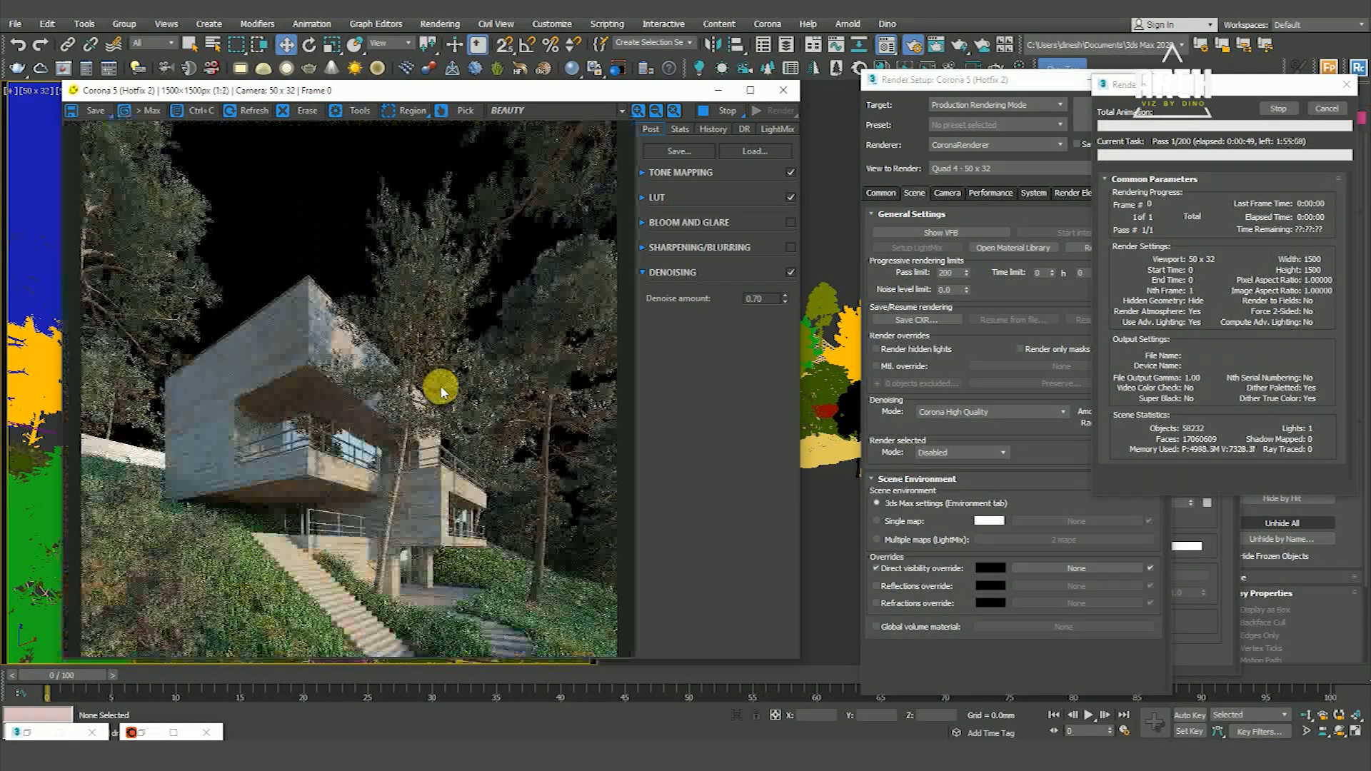
scroll(321, 330, up, 2)
scroll(327, 269, down, 2)
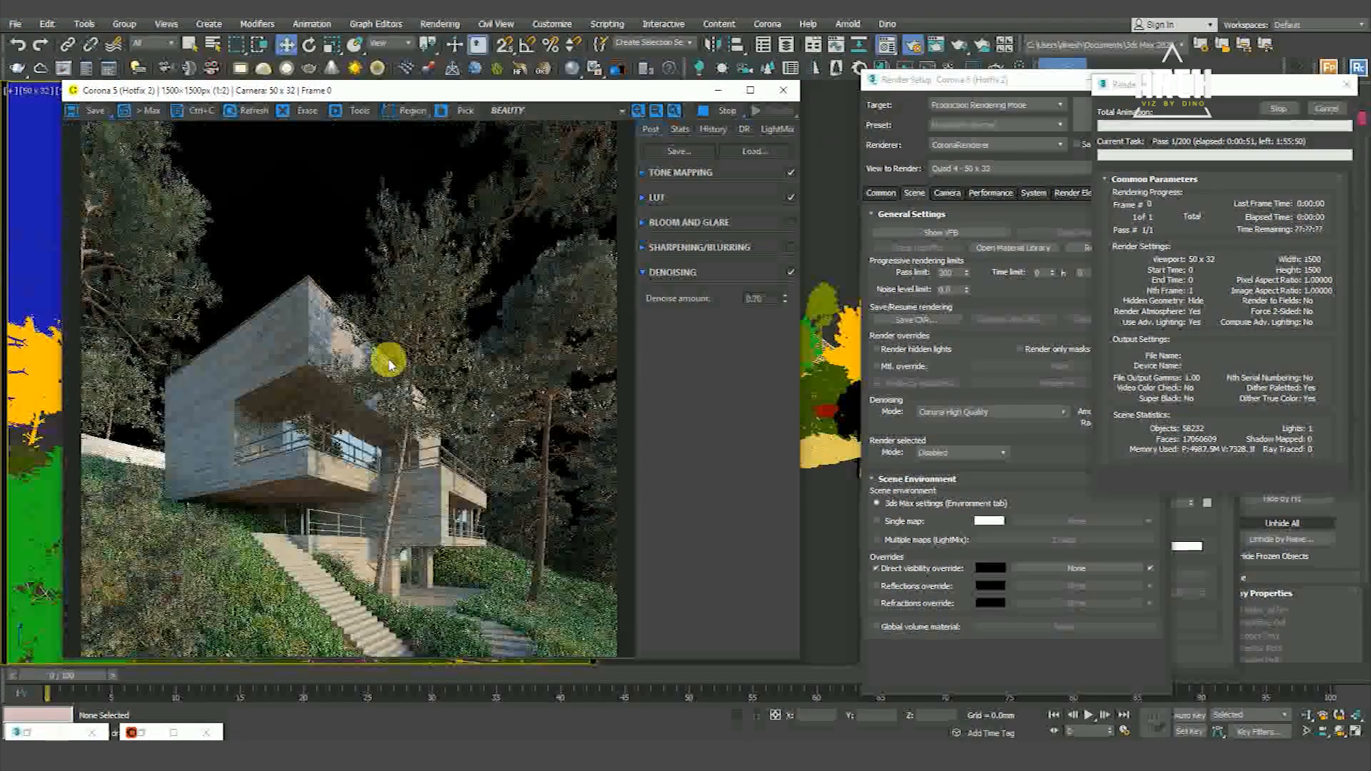
scroll(430, 291, up, 2)
scroll(461, 312, down, 2)
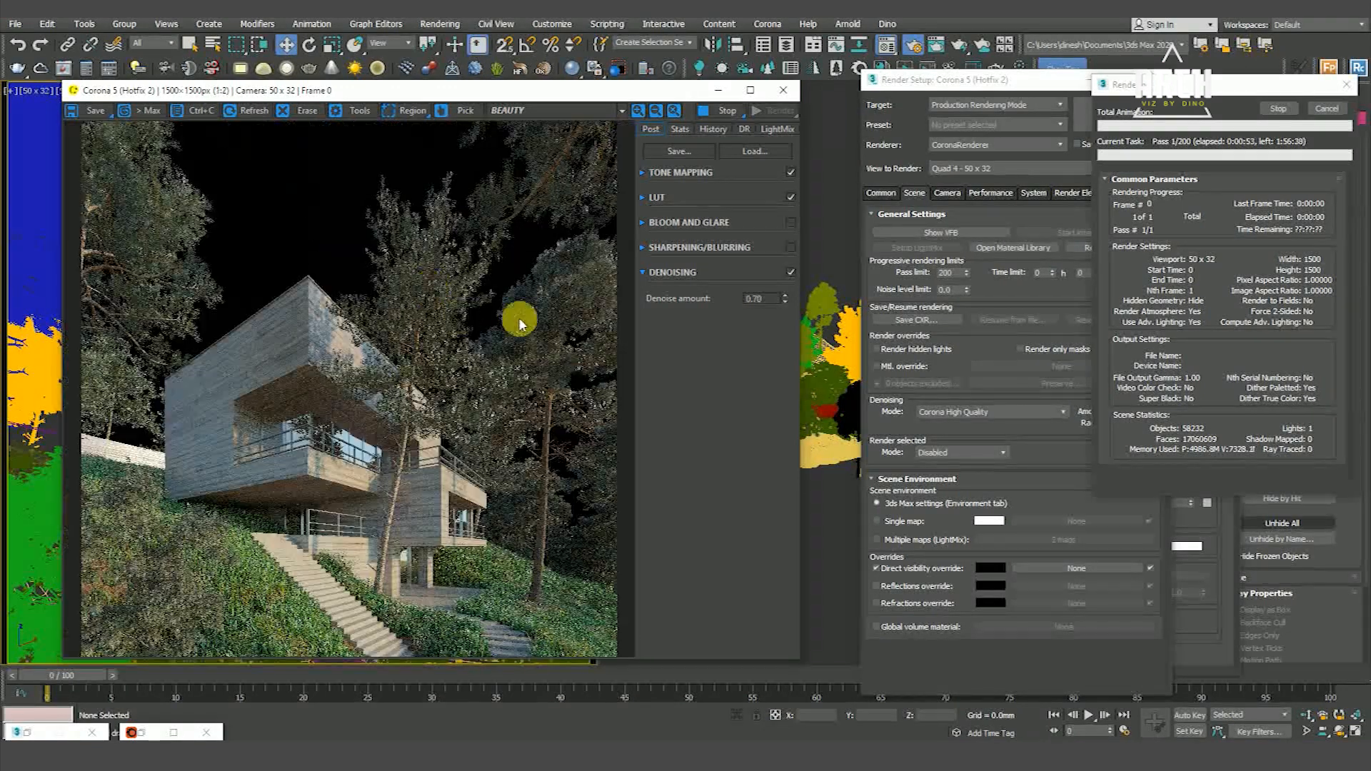
Step: Examine the tree foliage and branches against the black background in the production render
scroll(558, 307, up, 2)
middle_drag(422, 272, 383, 270)
scroll(428, 282, down, 2)
scroll(491, 296, up, 2)
scroll(437, 434, down, 3)
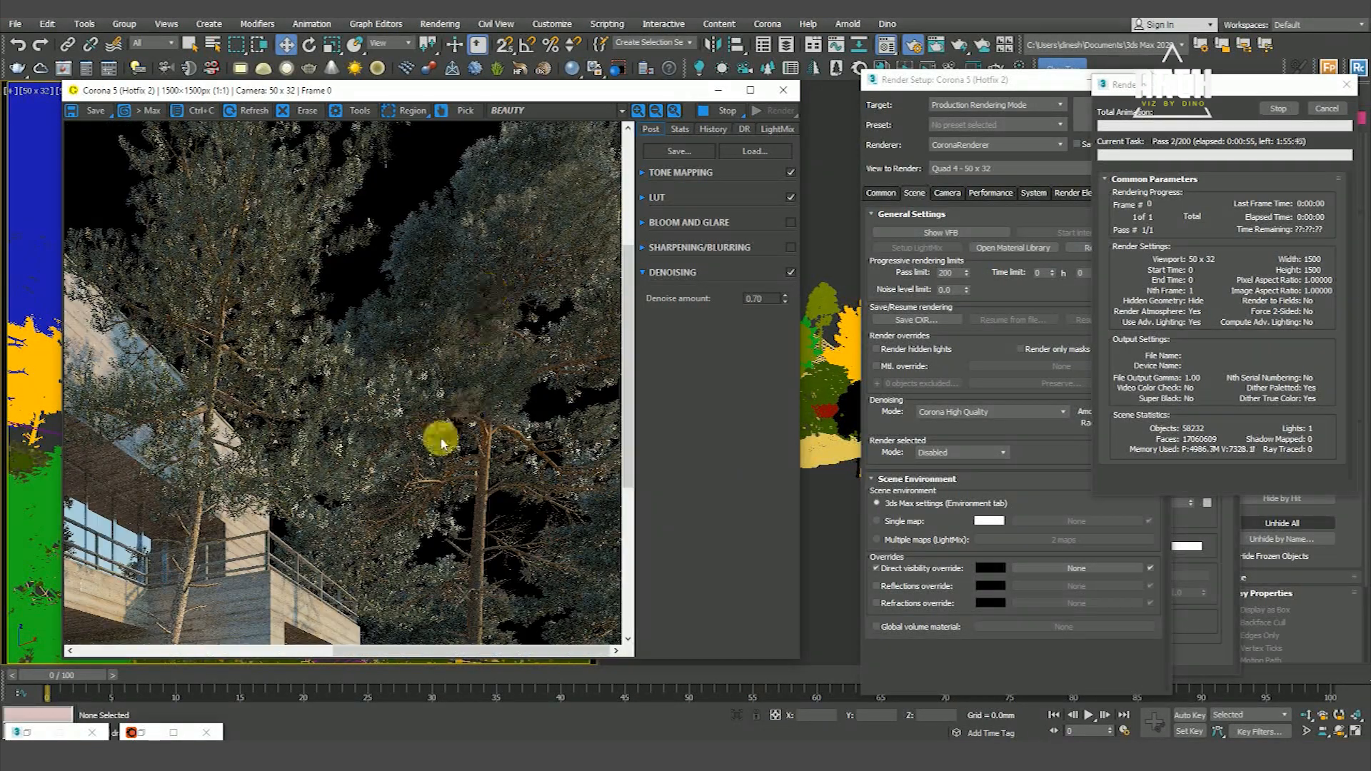
scroll(213, 304, up, 1)
scroll(189, 275, up, 2)
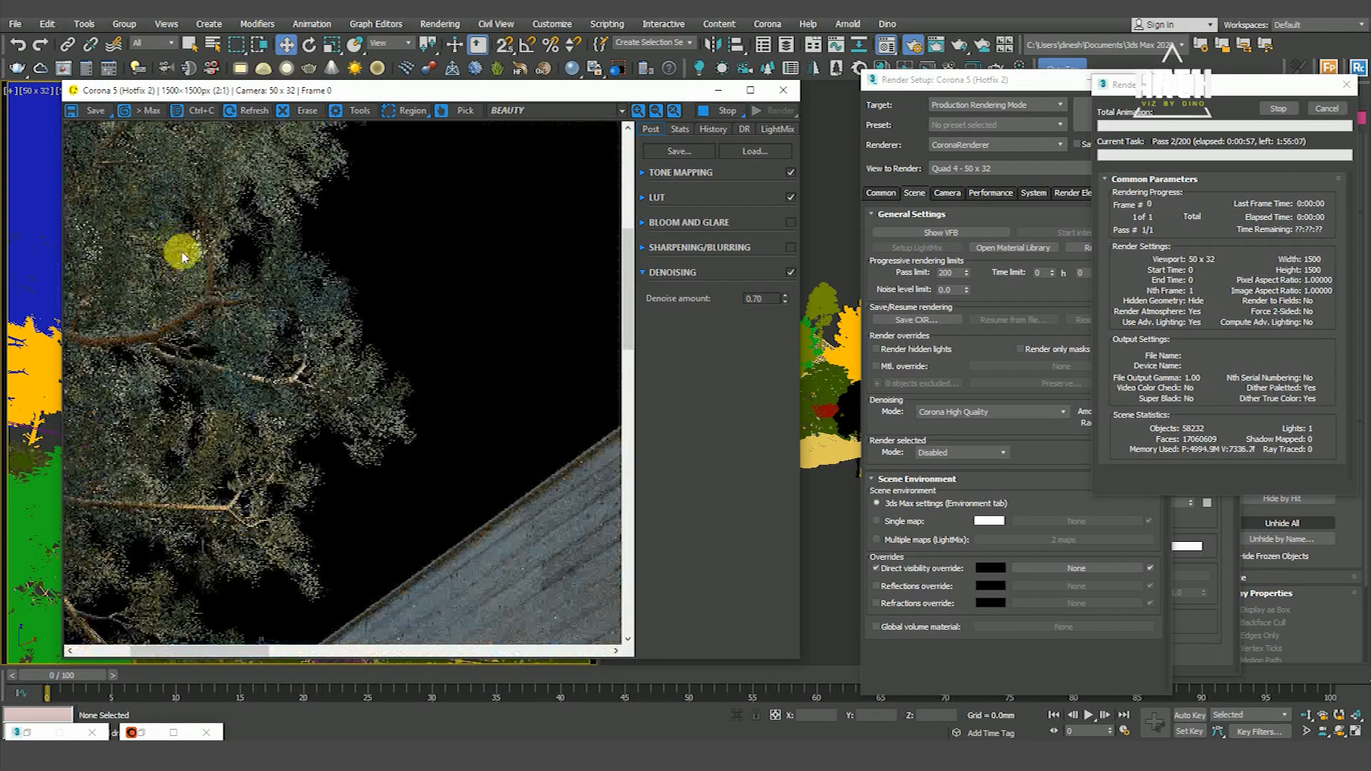
scroll(214, 275, down, 3)
Step: View the Alpha, CMasking_ID, CShading_Alpha, CESSENTIAL_Direct and CESSENTIAL_Indirect elements, and return the frame buffer to the BEAUTY pass
click(516, 114)
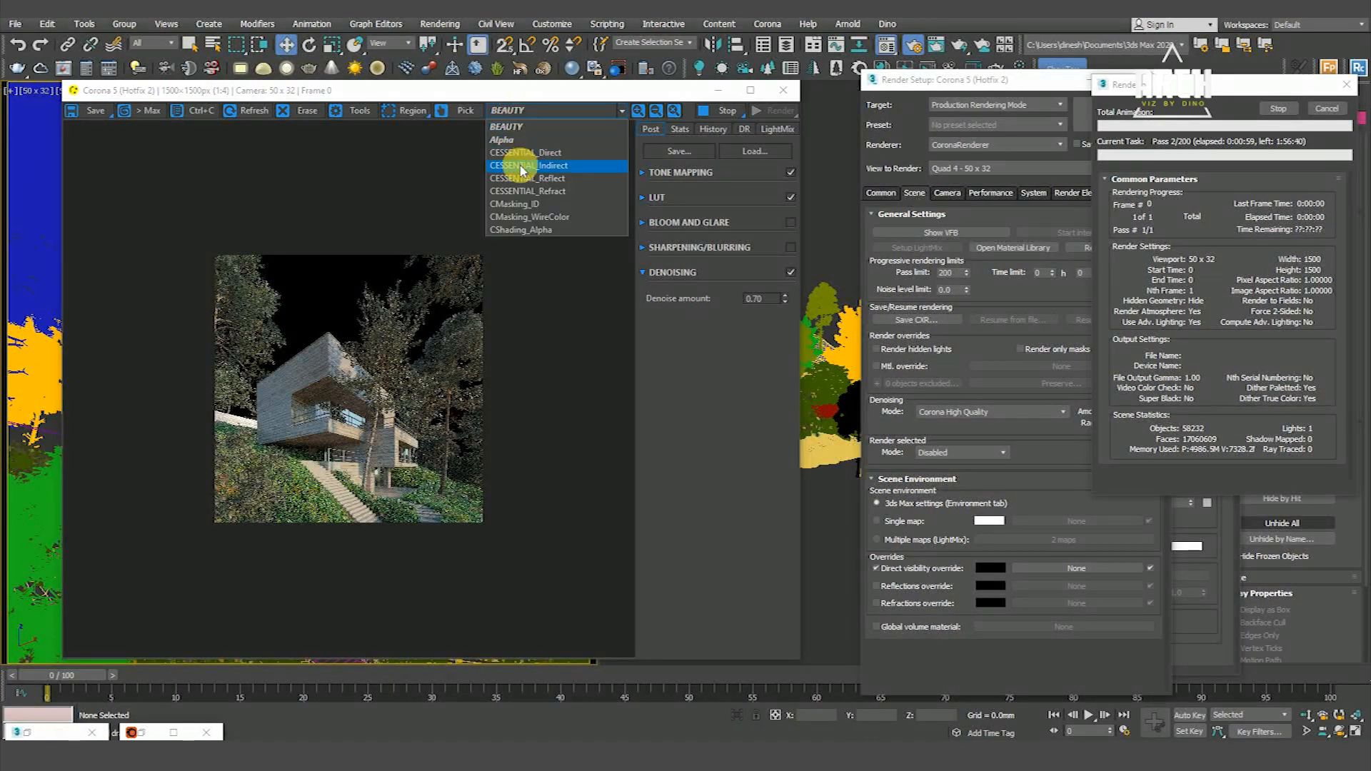
click(512, 140)
click(520, 109)
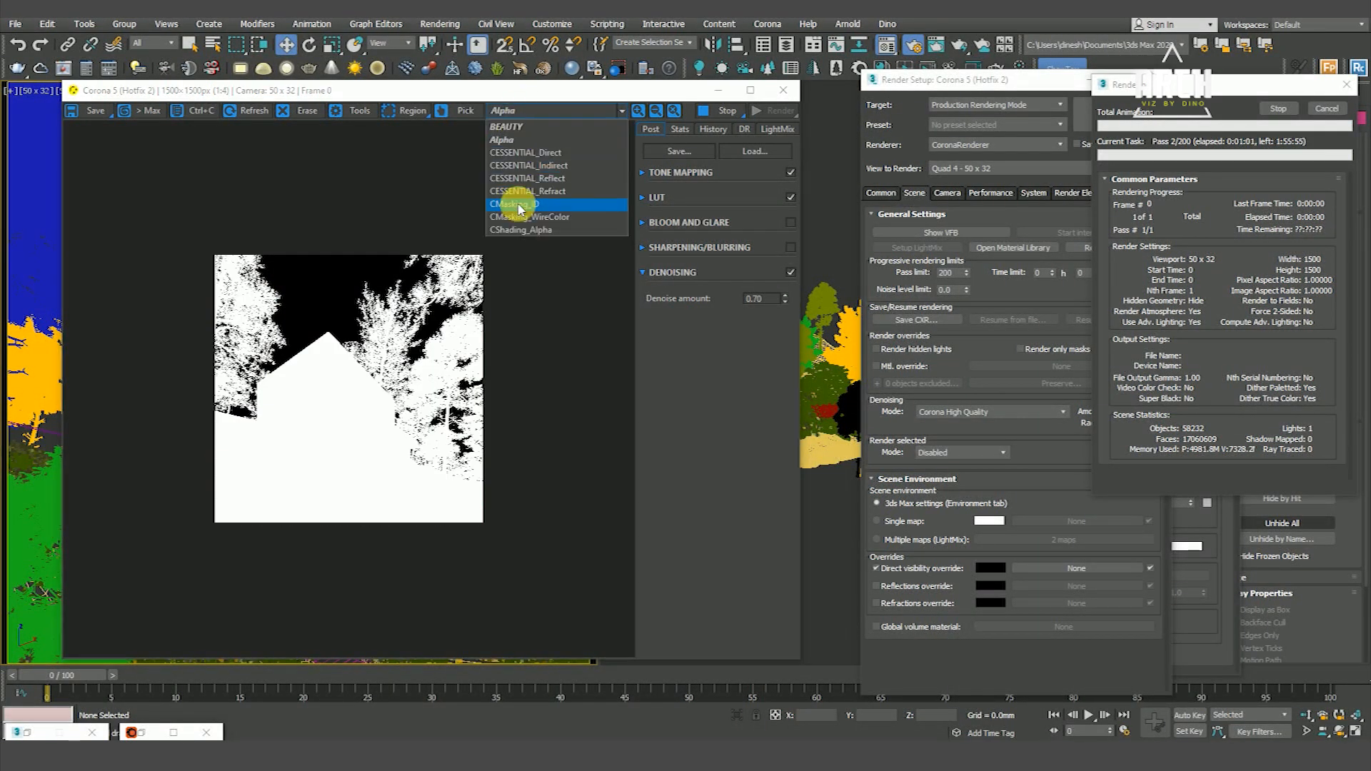
click(520, 204)
click(528, 112)
click(540, 230)
click(541, 111)
click(545, 153)
click(539, 112)
click(542, 165)
click(541, 112)
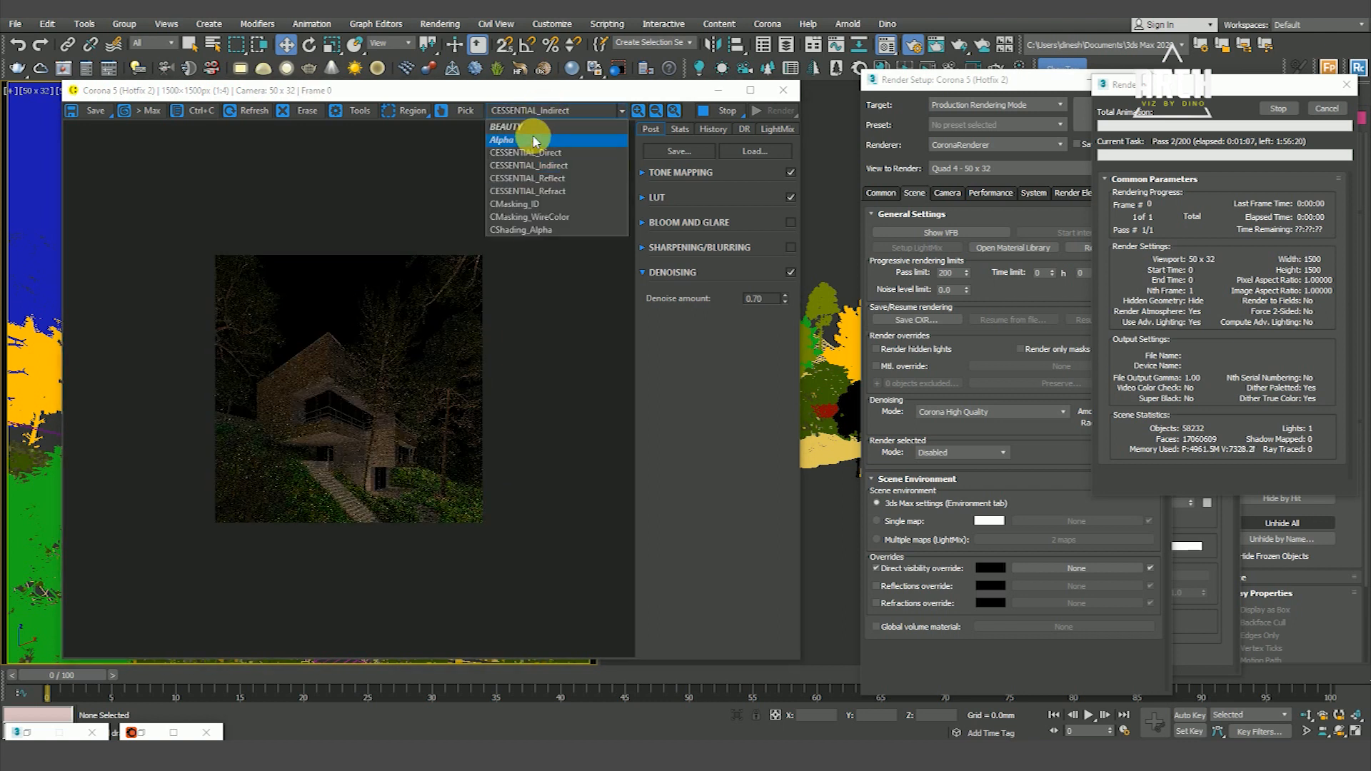
click(536, 133)
scroll(376, 387, up, 1)
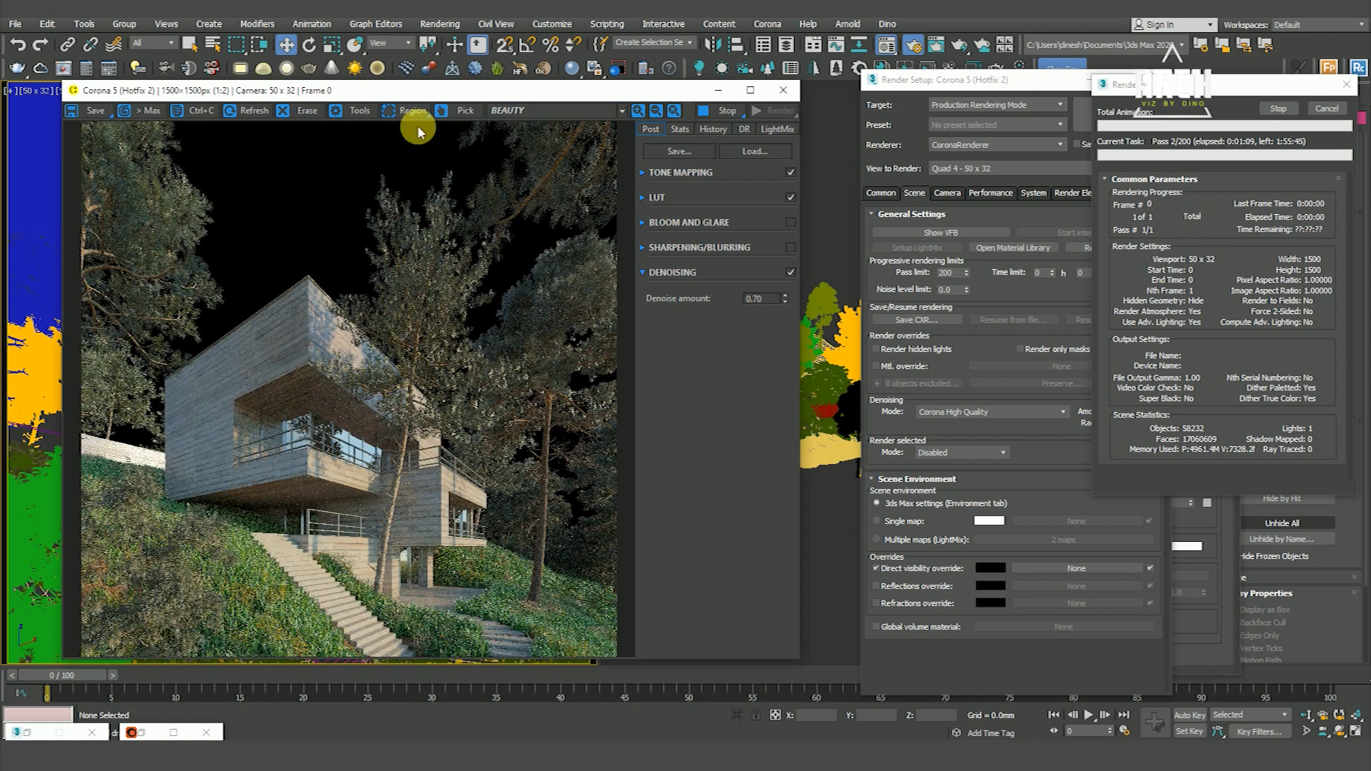
drag(422, 94, 430, 62)
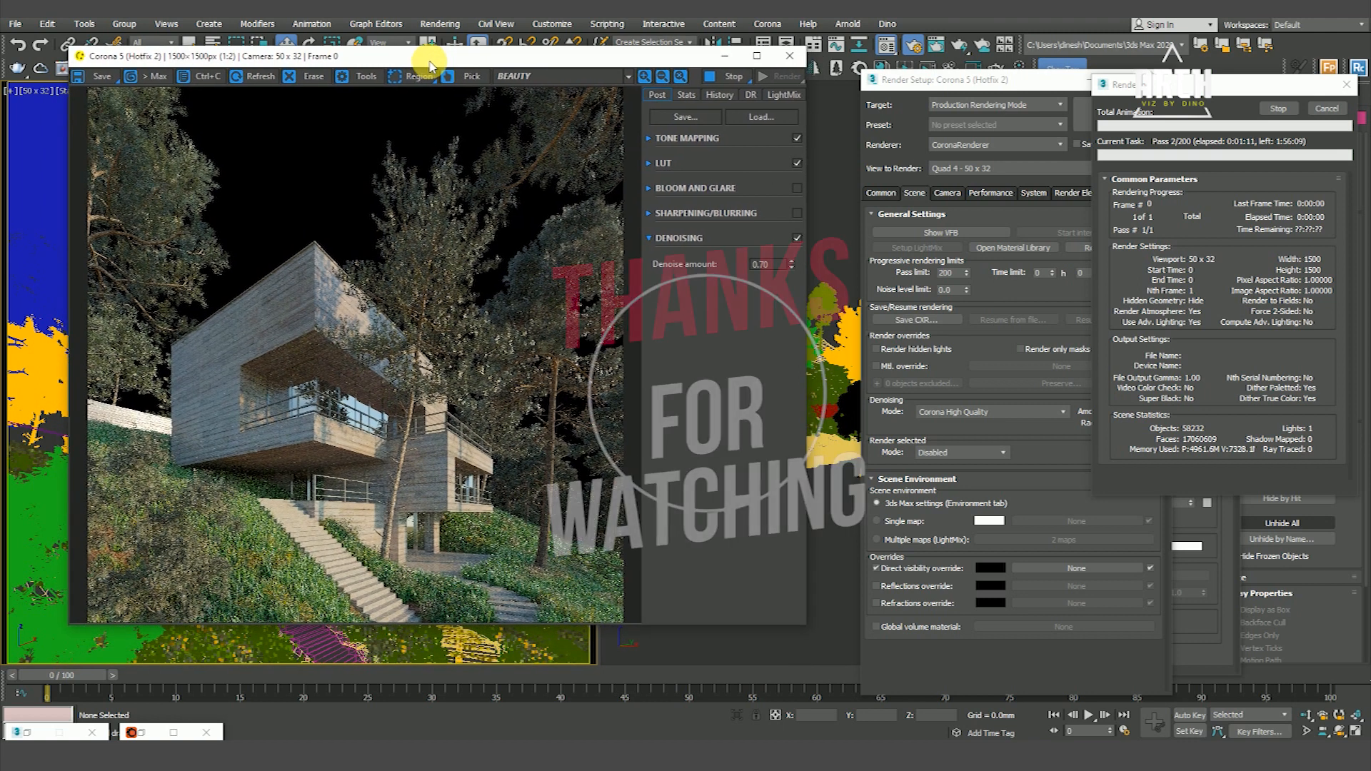